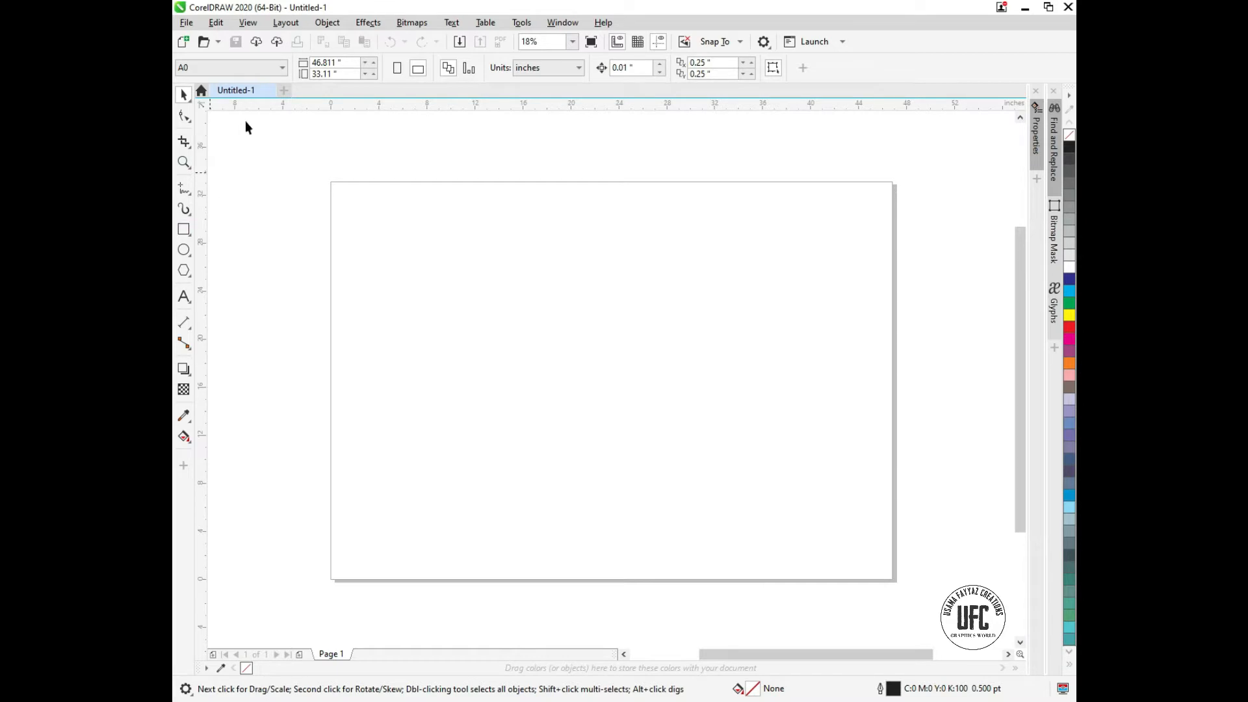
Set the page size to Letter and change the page width to 10 inches.
left_click(225, 69)
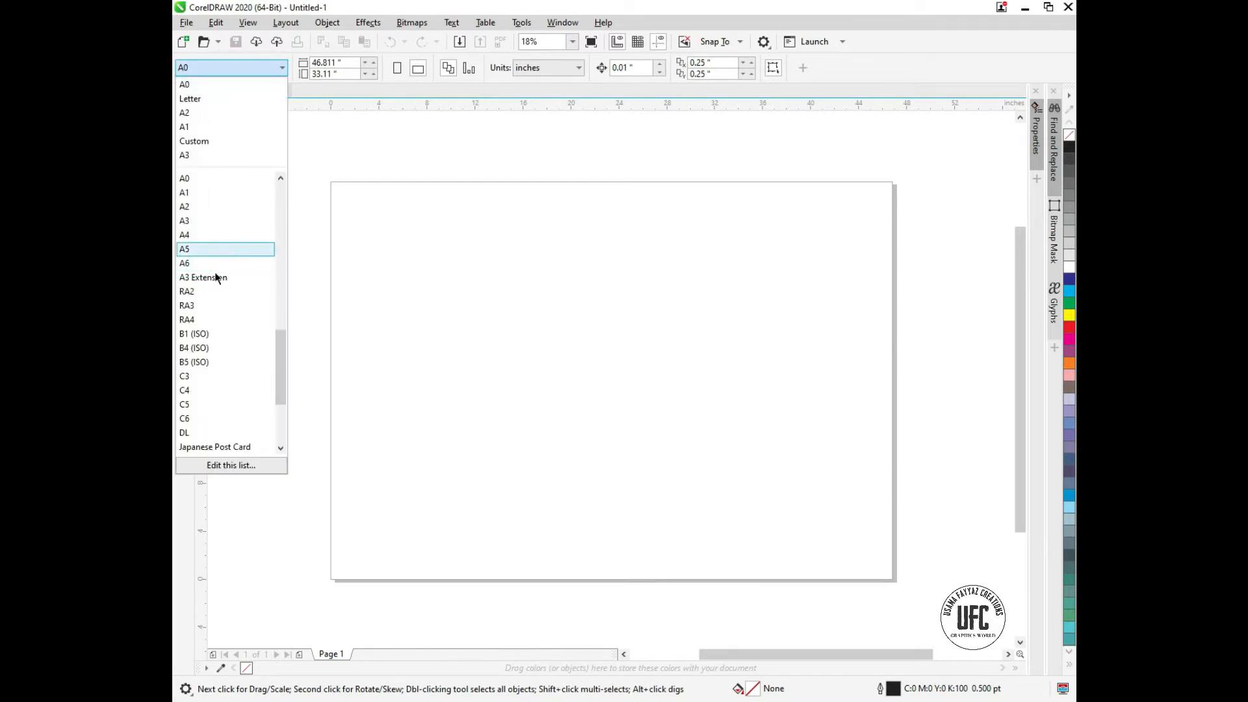
scroll(204, 372, "down", 4)
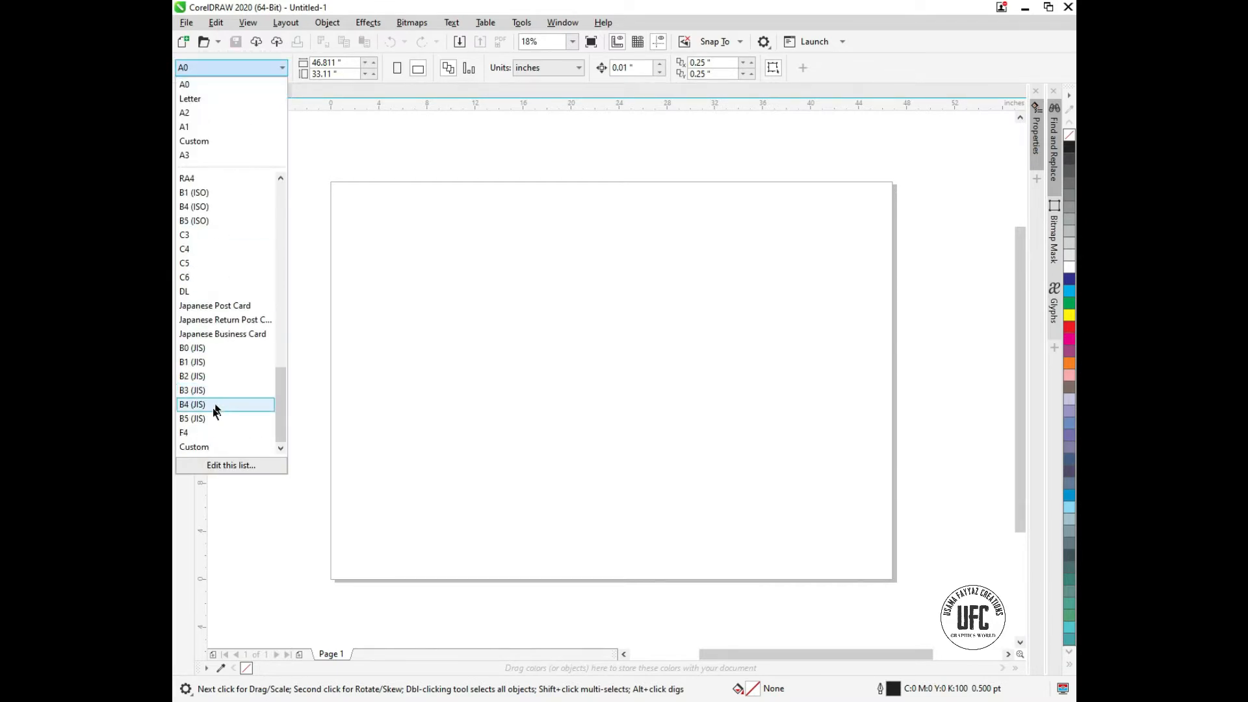
scroll(217, 427, "up", 10)
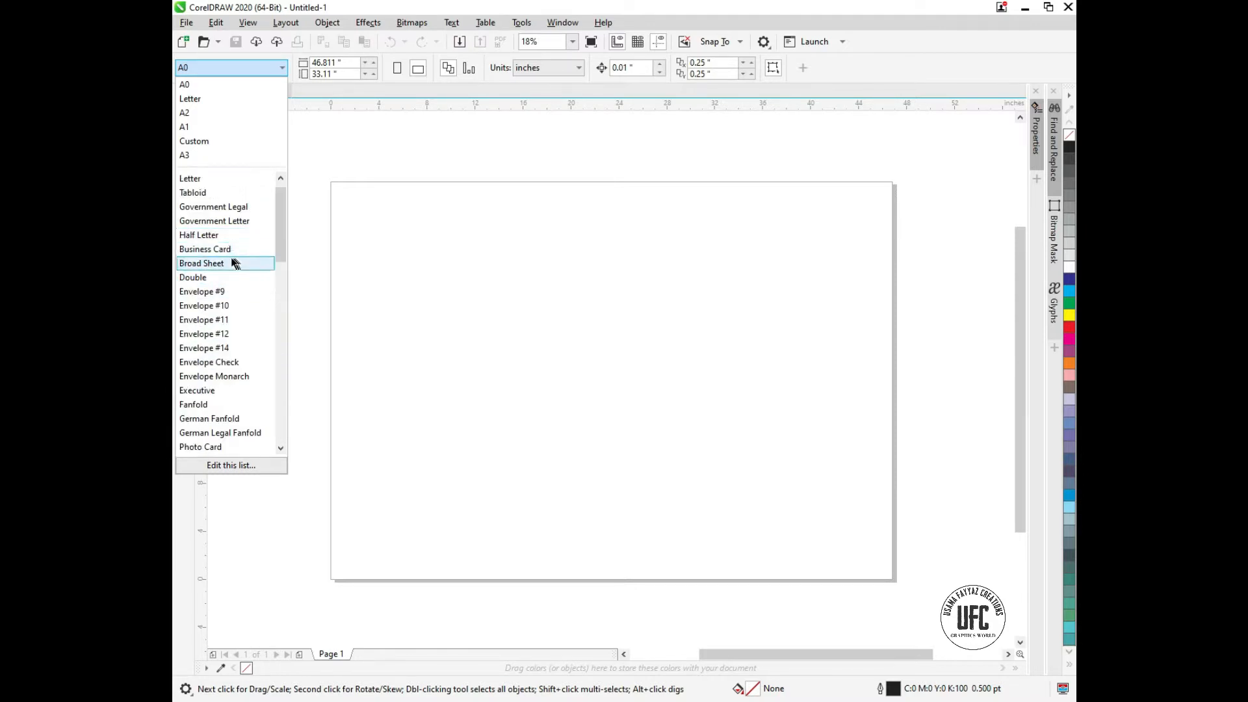
scroll(220, 296, "up", 1)
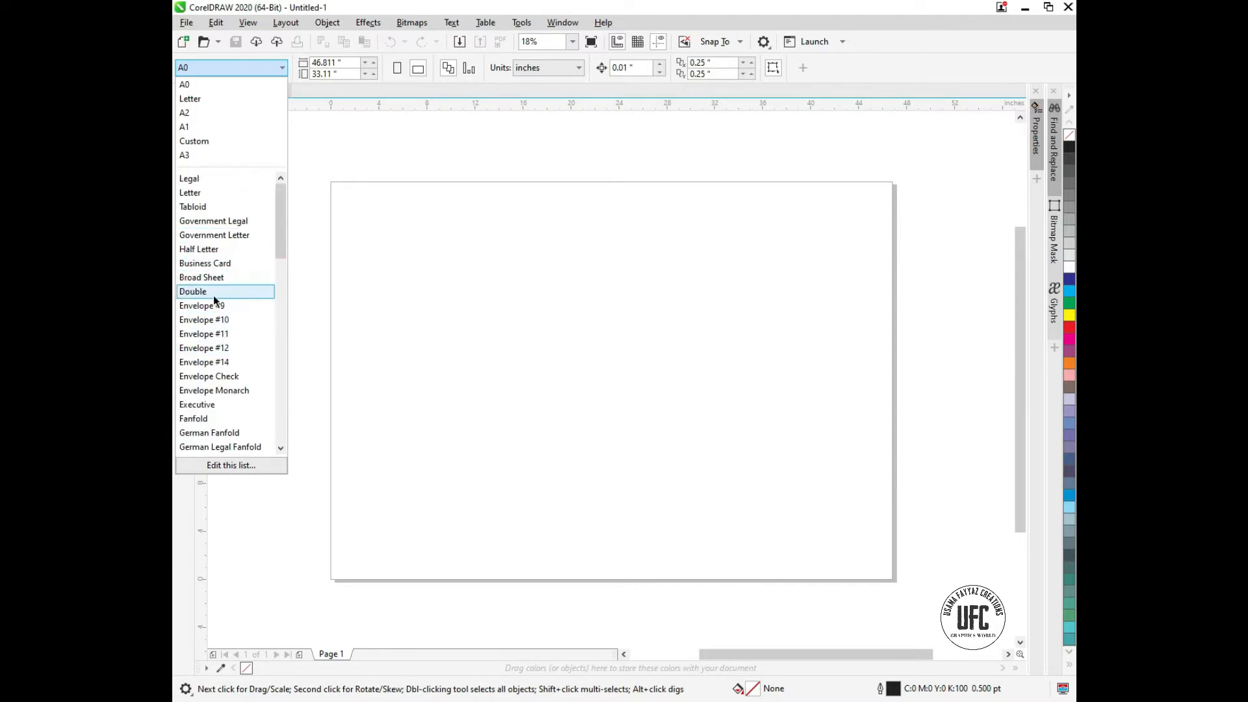
left_click(216, 191)
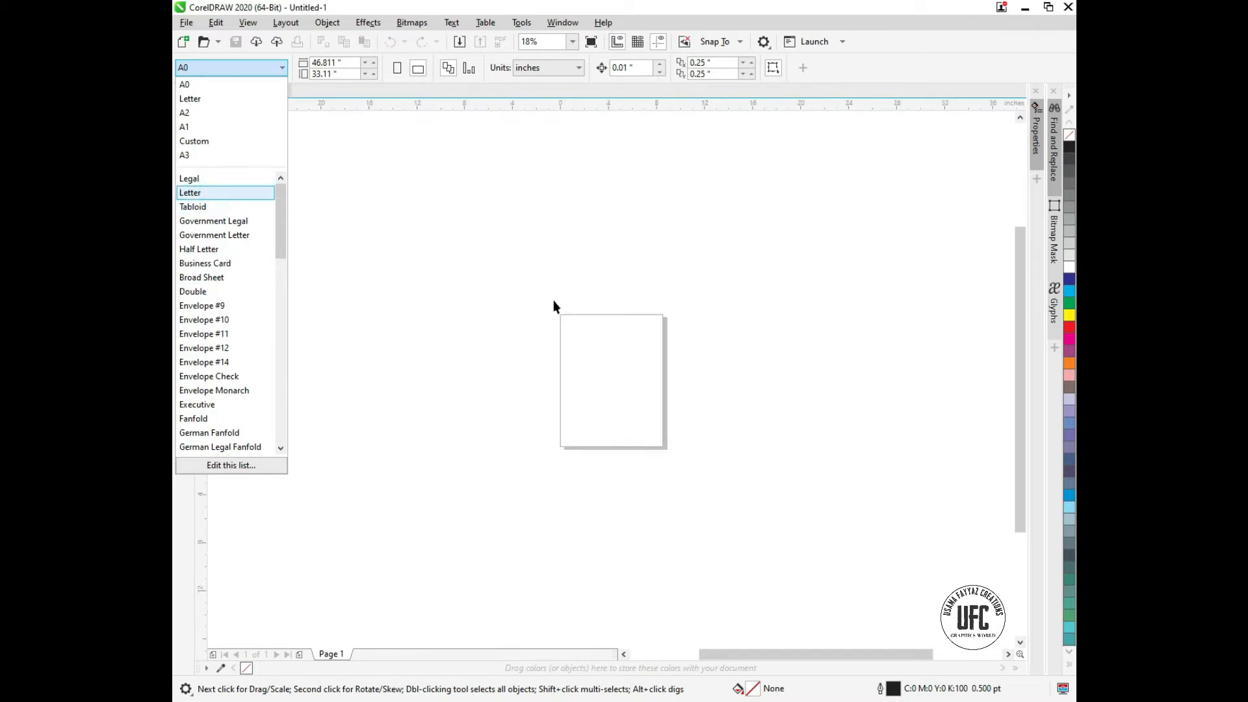
left_click(334, 63)
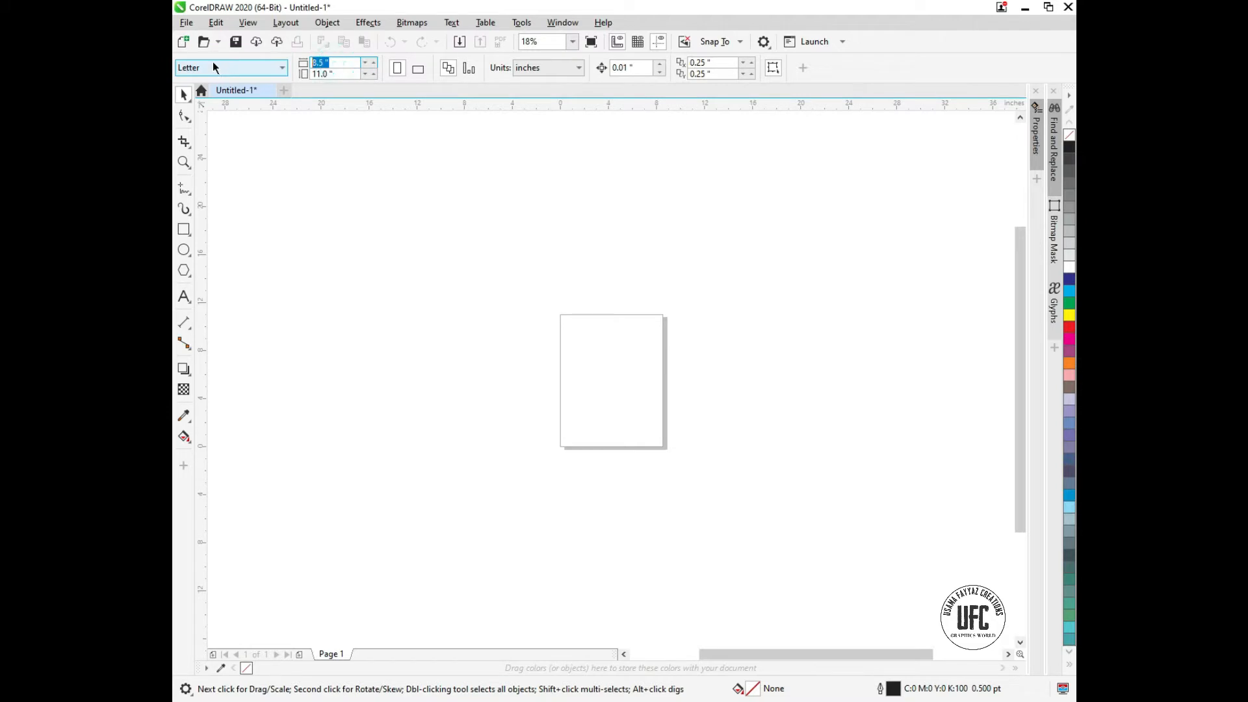
type("10")
key("Return")
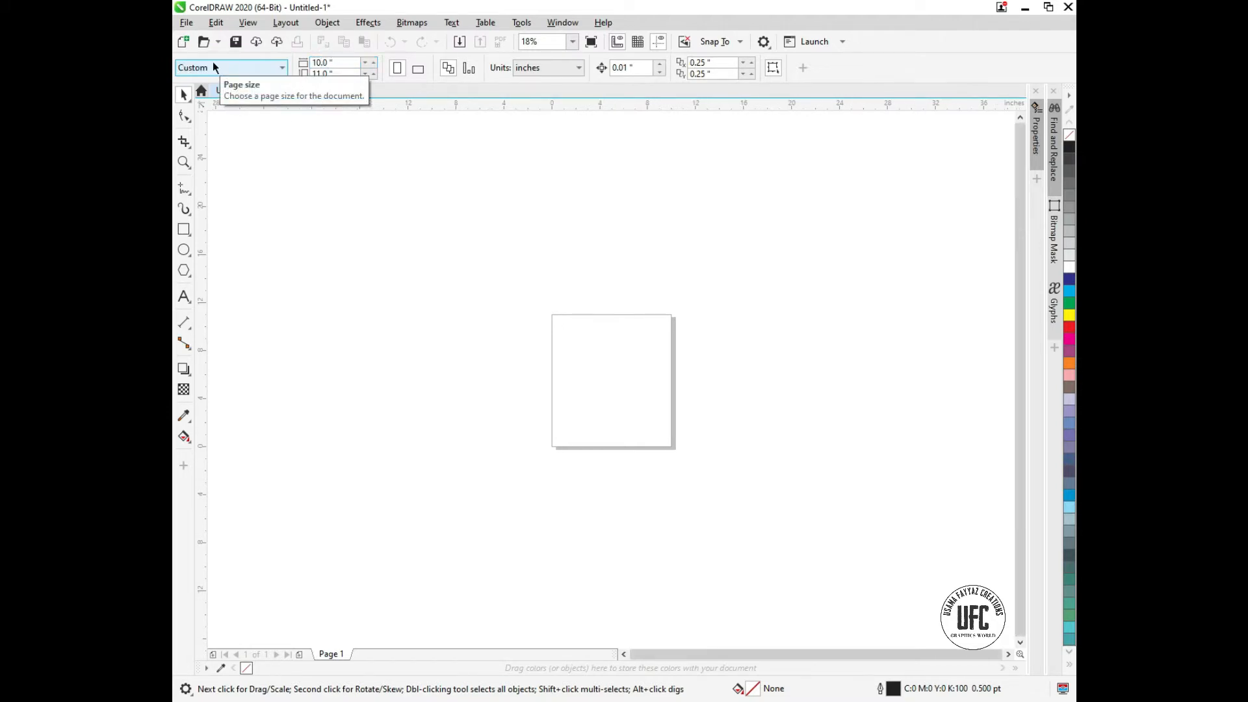
Add a rectangle that matches the full page and fit it in view.
double_click(184, 231)
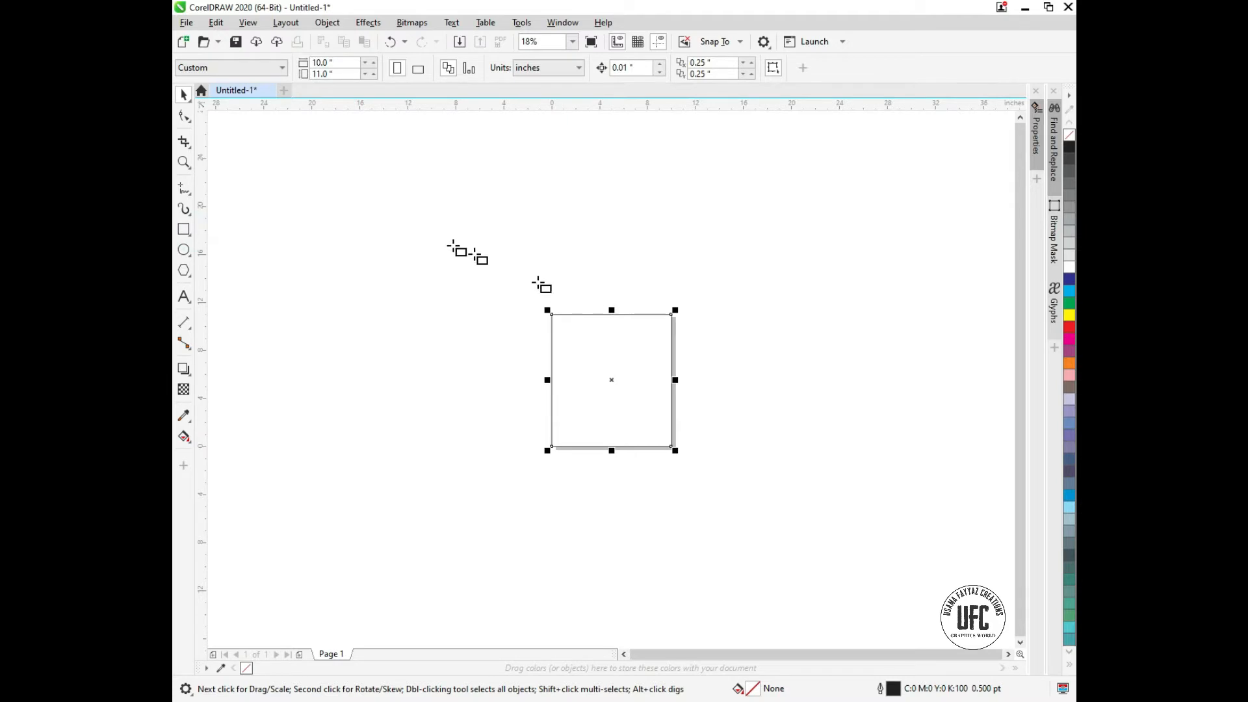
left_click(184, 163)
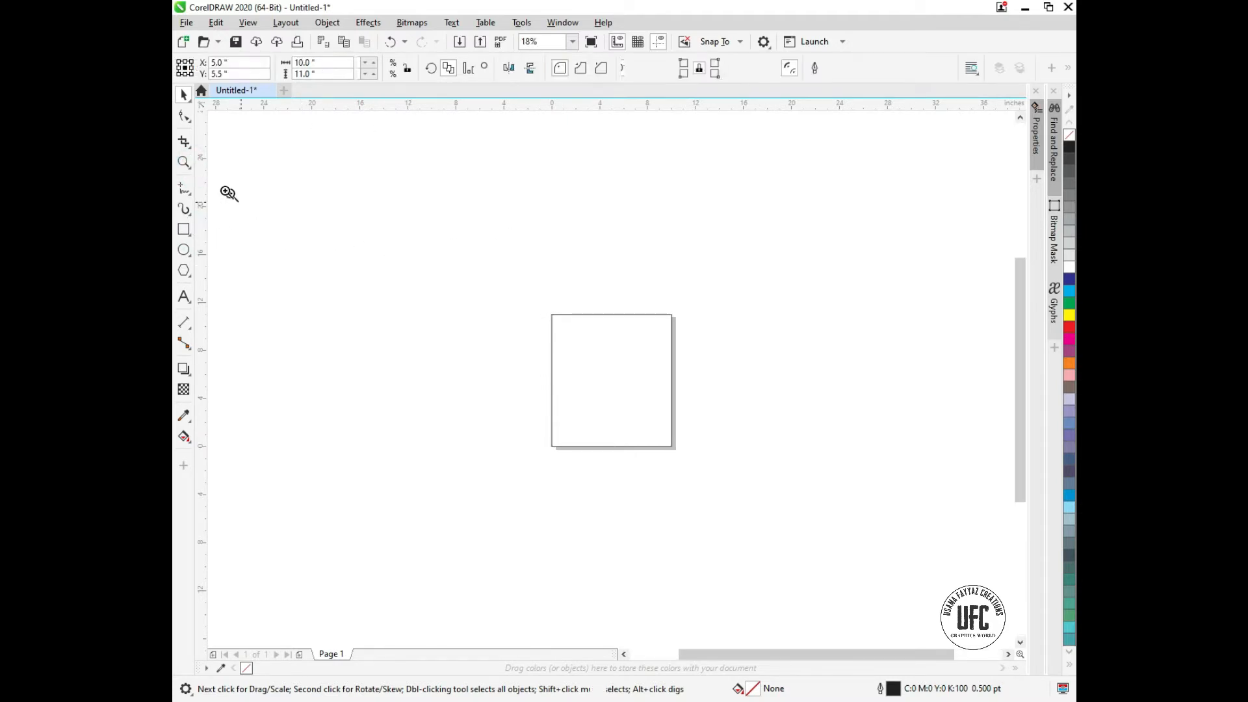
key("shift+F2")
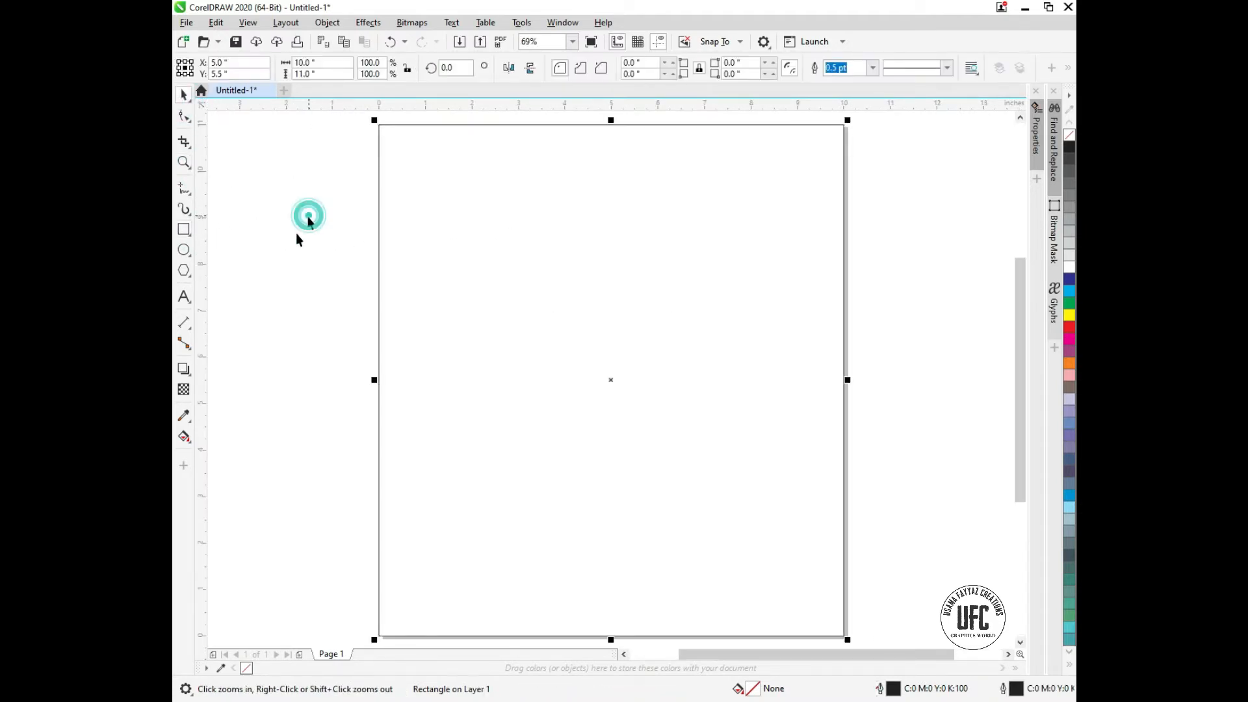
left_click(309, 216)
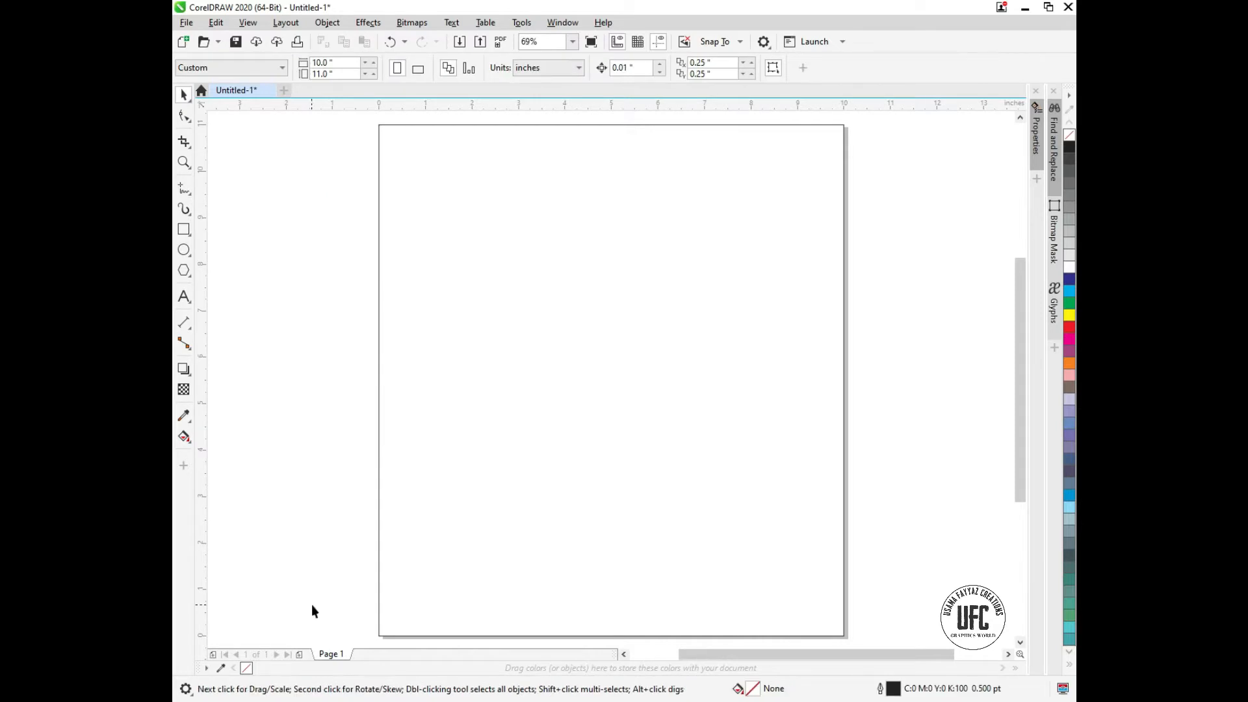
Create a narrower copy of the page rectangle, about 9.38 inches wide, leaving a strip along the page's left edge.
left_click(438, 481)
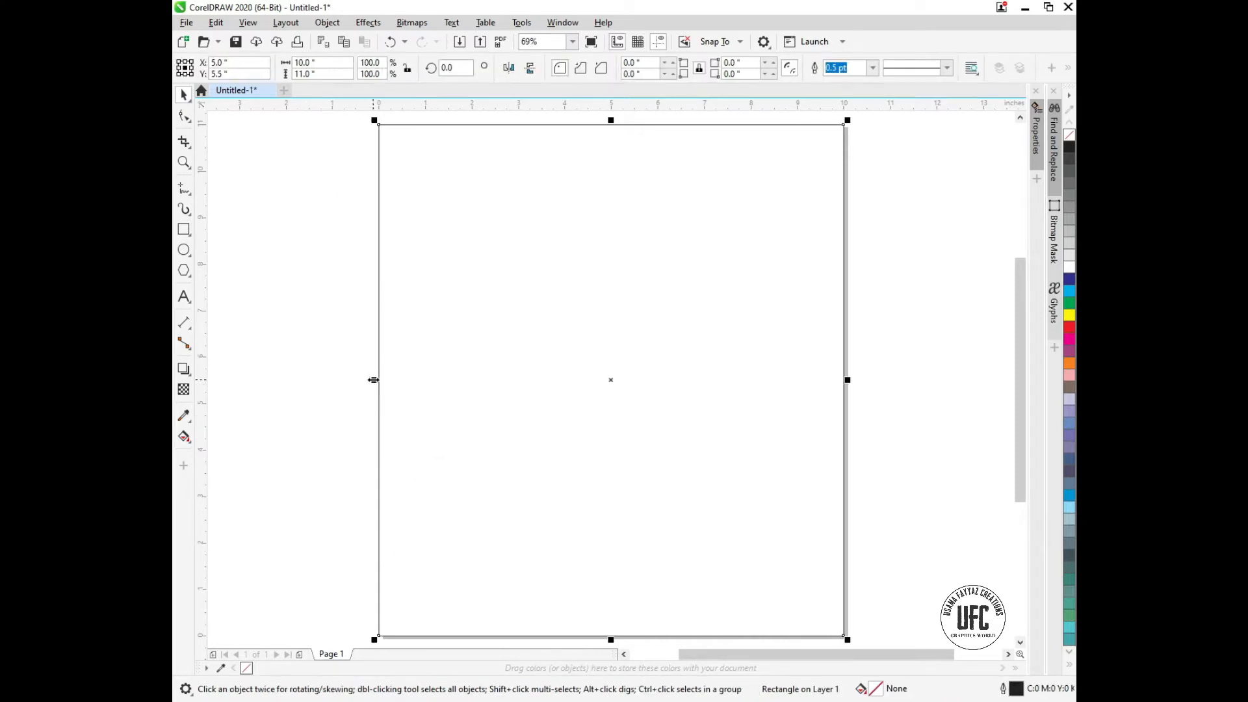
left_click_drag(374, 380, 400, 388)
left_click(340, 351)
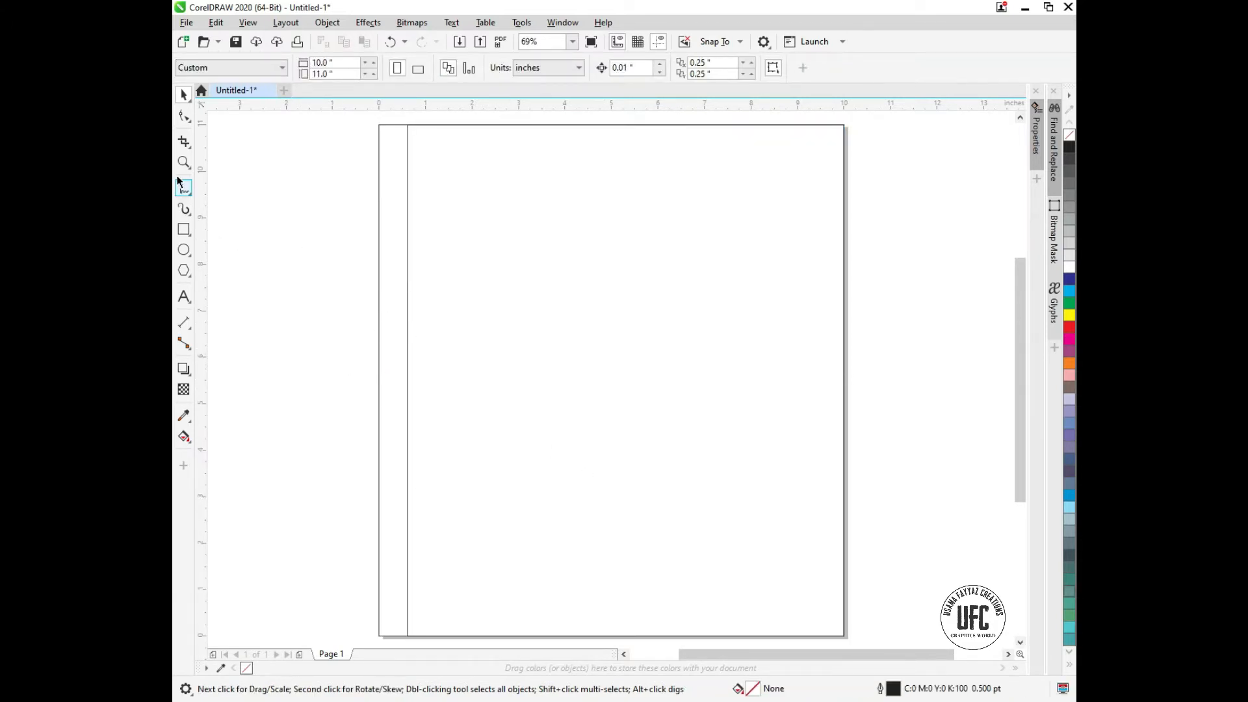
Draw a wide ellipse in the page's upper left area and enlarge it proportionally to about 3.22 by 1.5 inches.
left_click(183, 251)
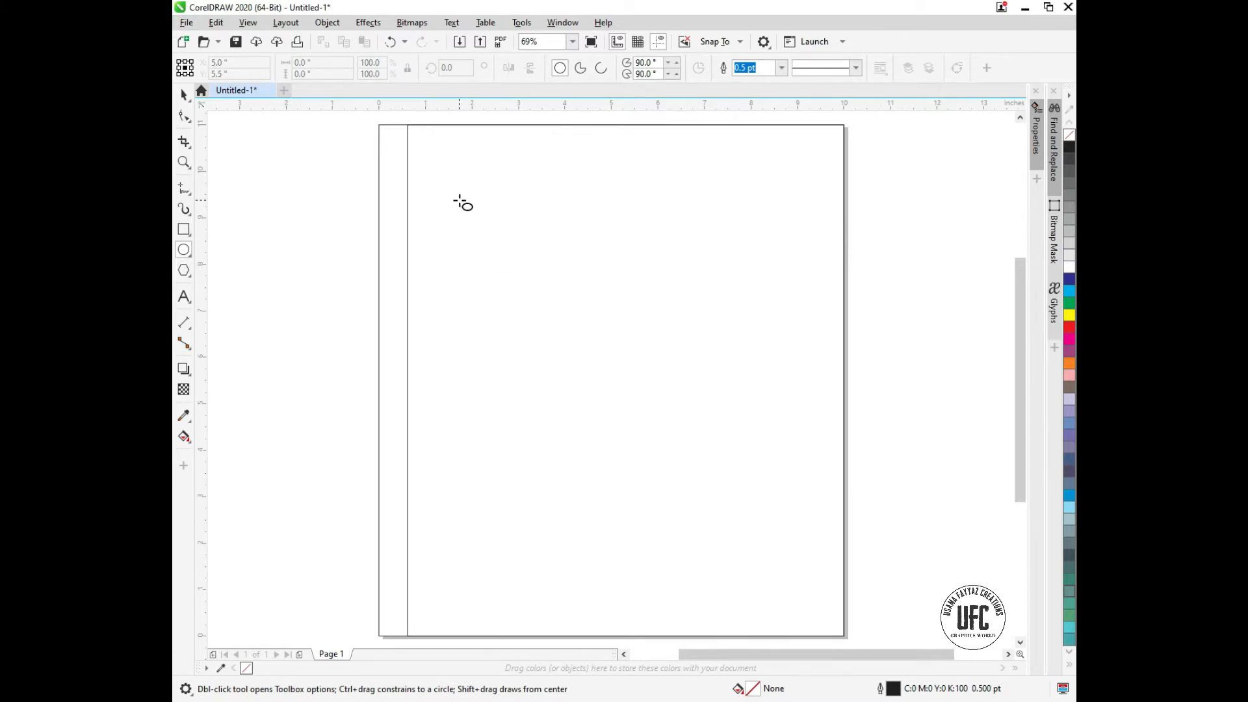
left_click_drag(455, 200, 594, 265)
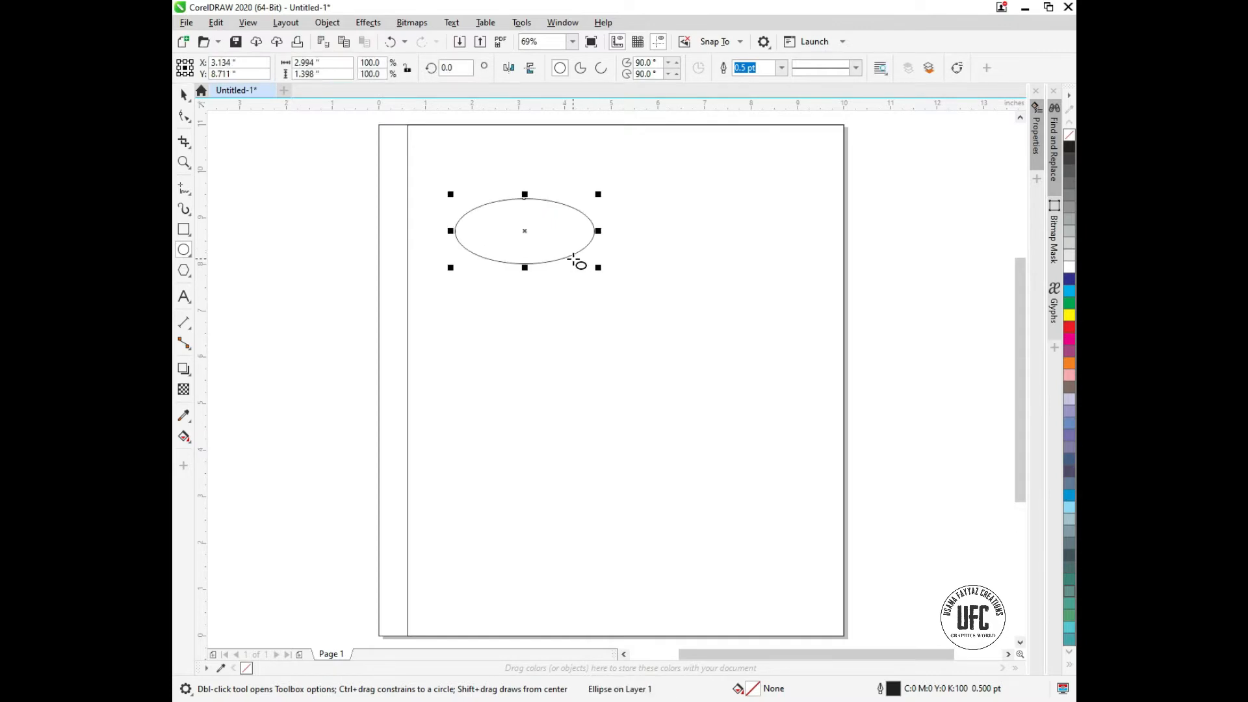
key("space")
scroll(596, 270, "up", 3)
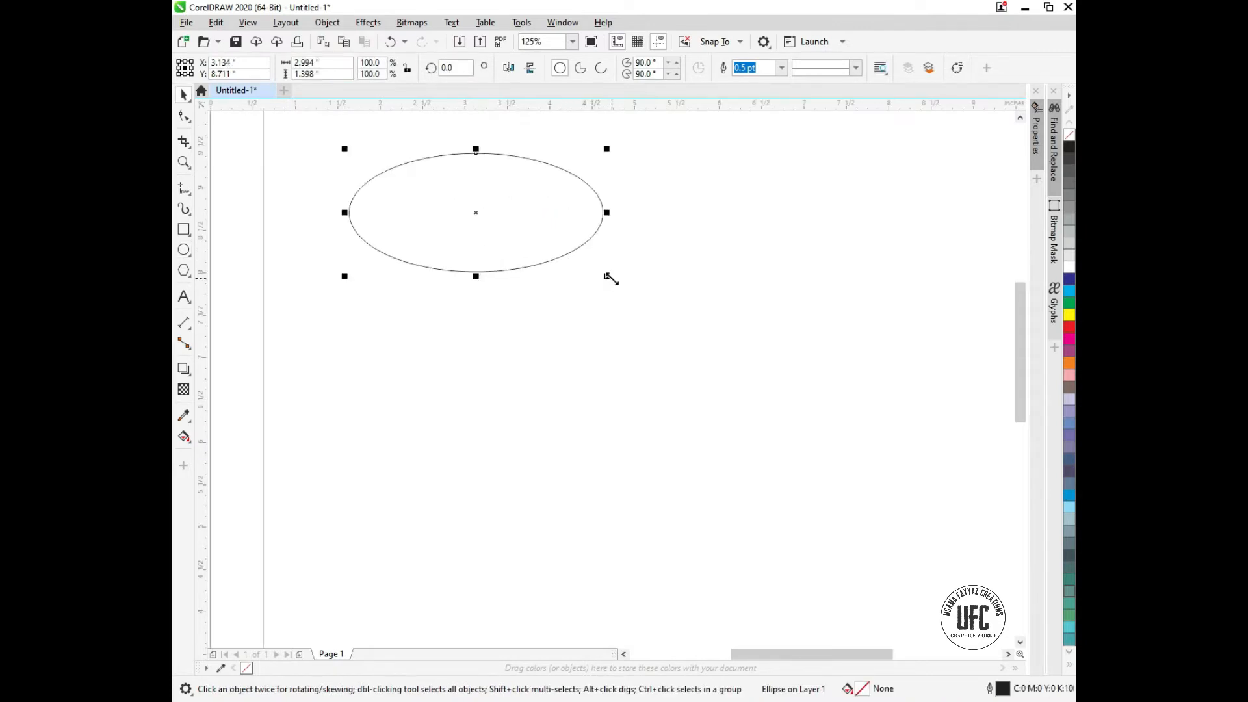
left_click_drag(609, 277, 622, 288)
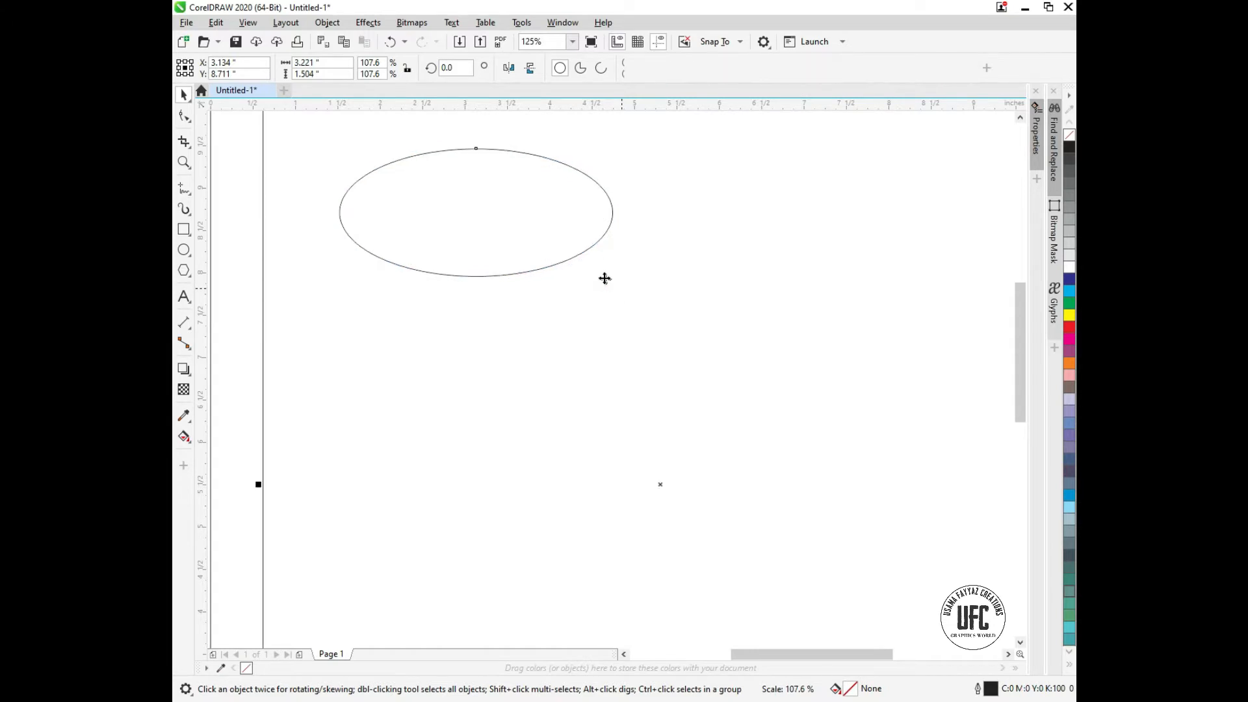
Create a slightly smaller concentric copy of the ellipse, about 3.2 by 1.49 inches, inside the original.
left_click(565, 239)
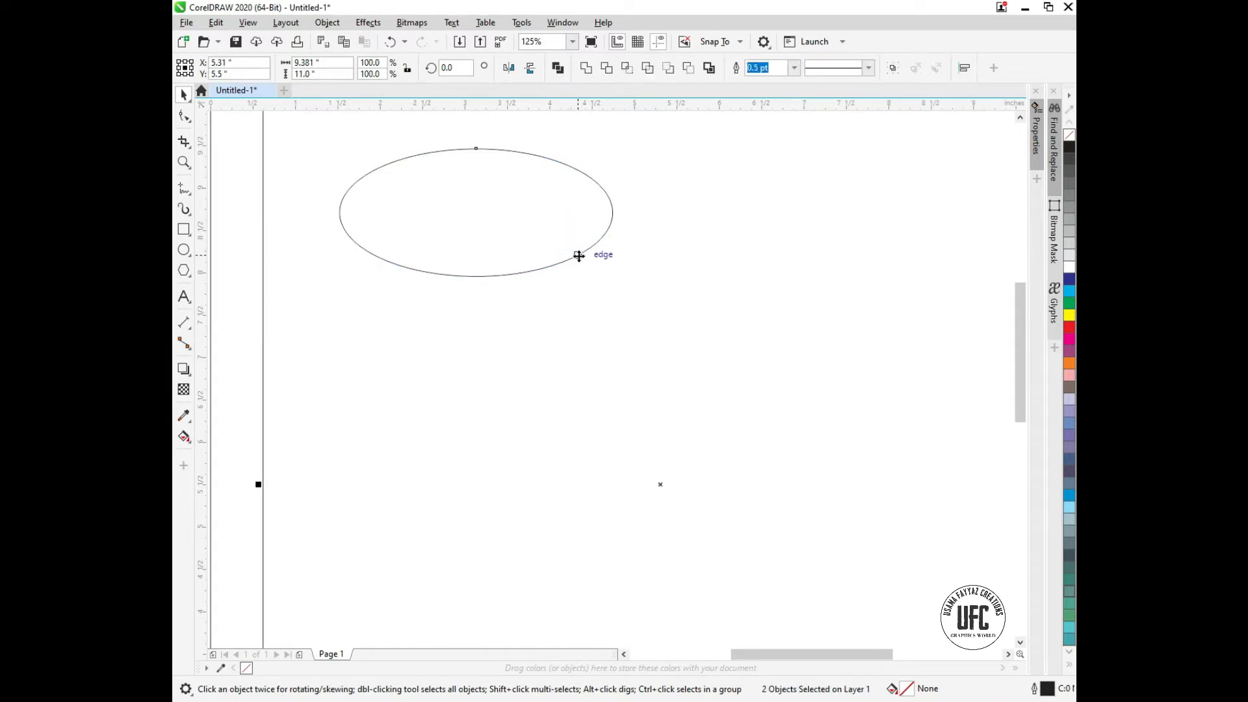
left_click(579, 255)
scroll(577, 254, "down", 3)
left_click(374, 307)
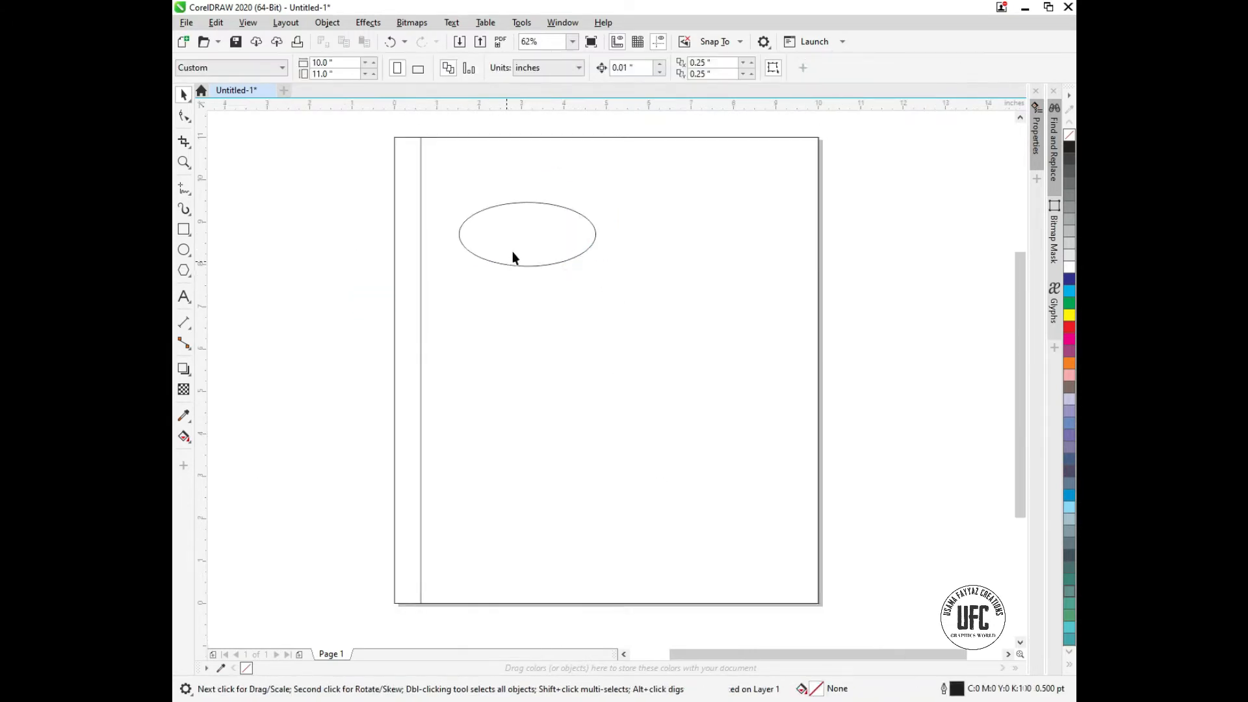
left_click(589, 258)
scroll(590, 260, "up", 6)
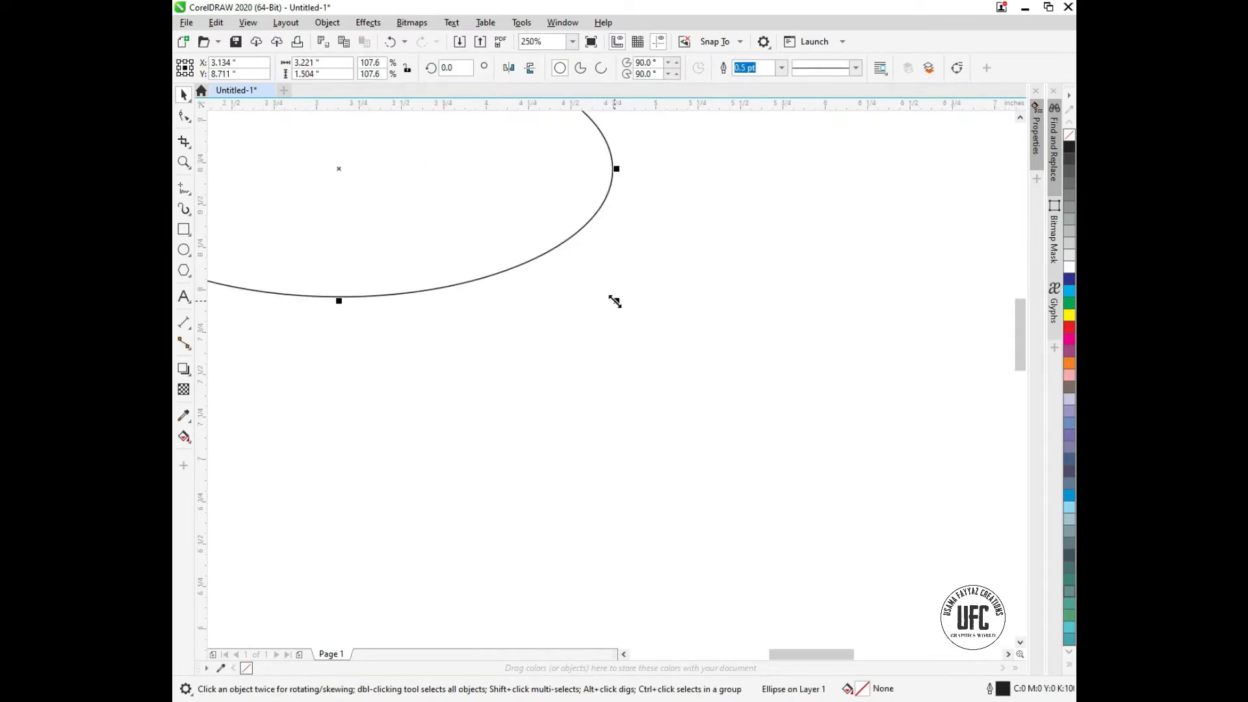
left_click_drag(614, 302, 613, 297)
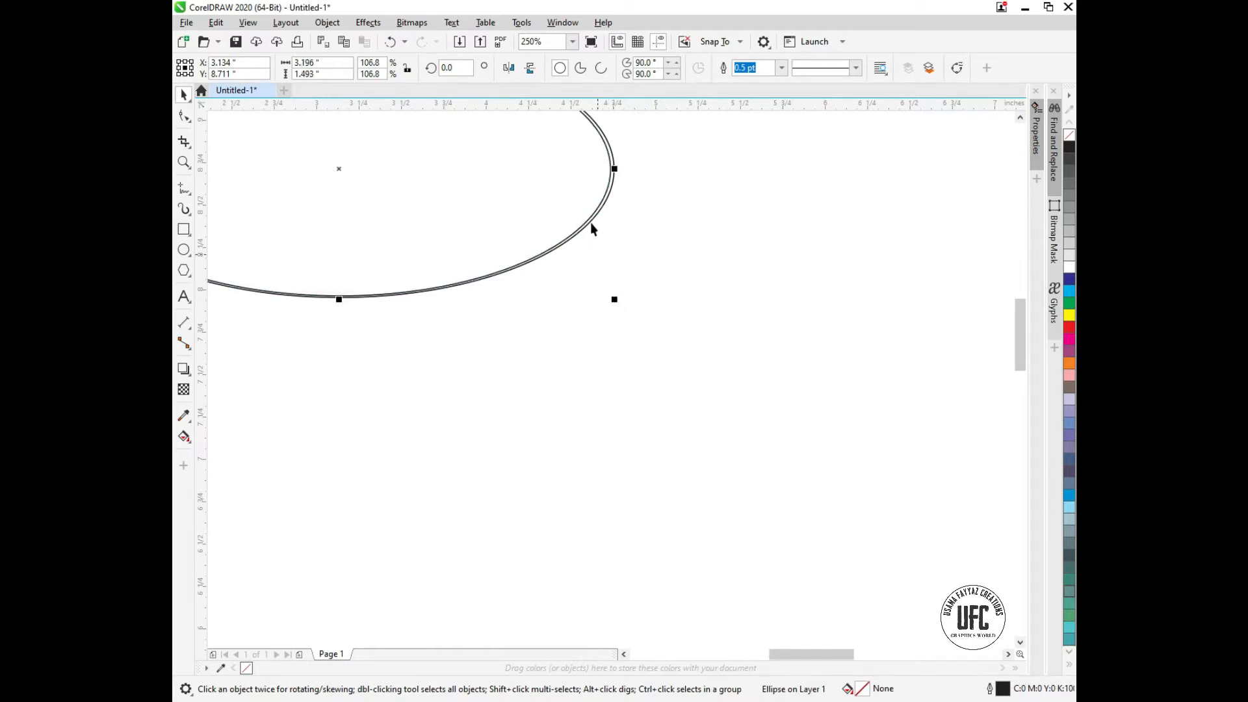
Reduce the inner ellipse's height about its centre to about 1.46 inches, widening the gap to the outer ellipse.
scroll(597, 270, "down", 2)
scroll(460, 159, "up", 4)
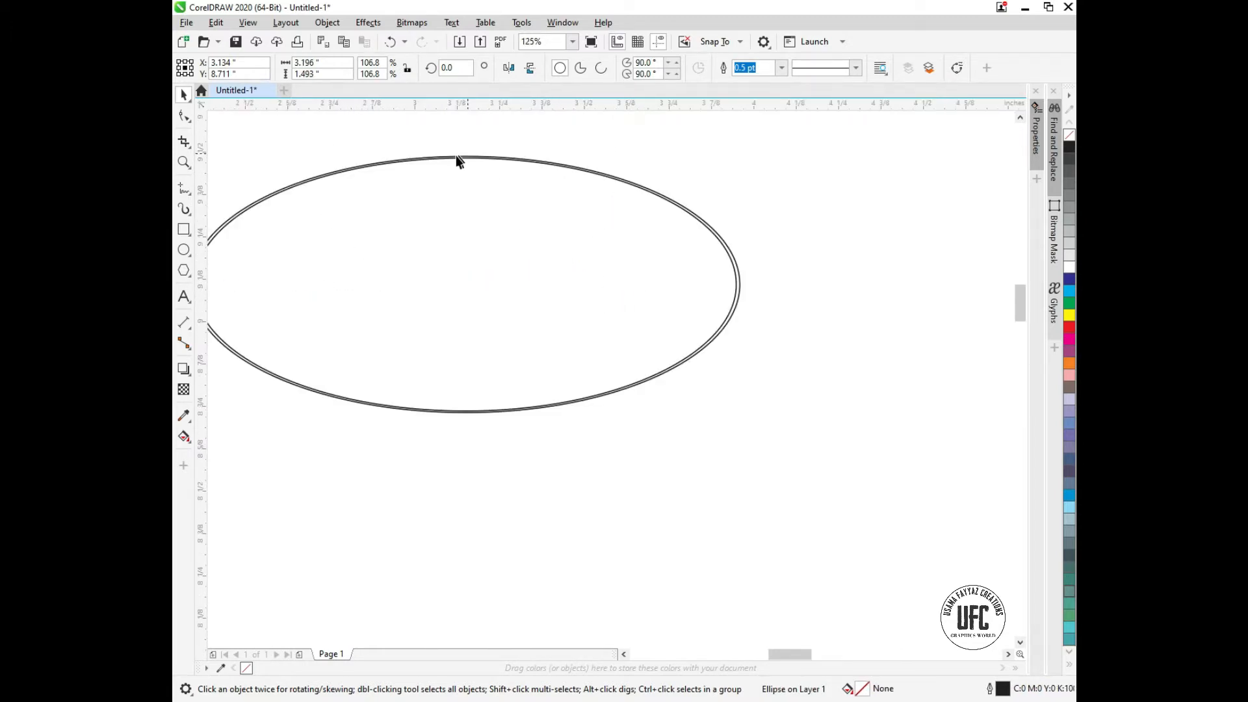
scroll(462, 183, "up", 3)
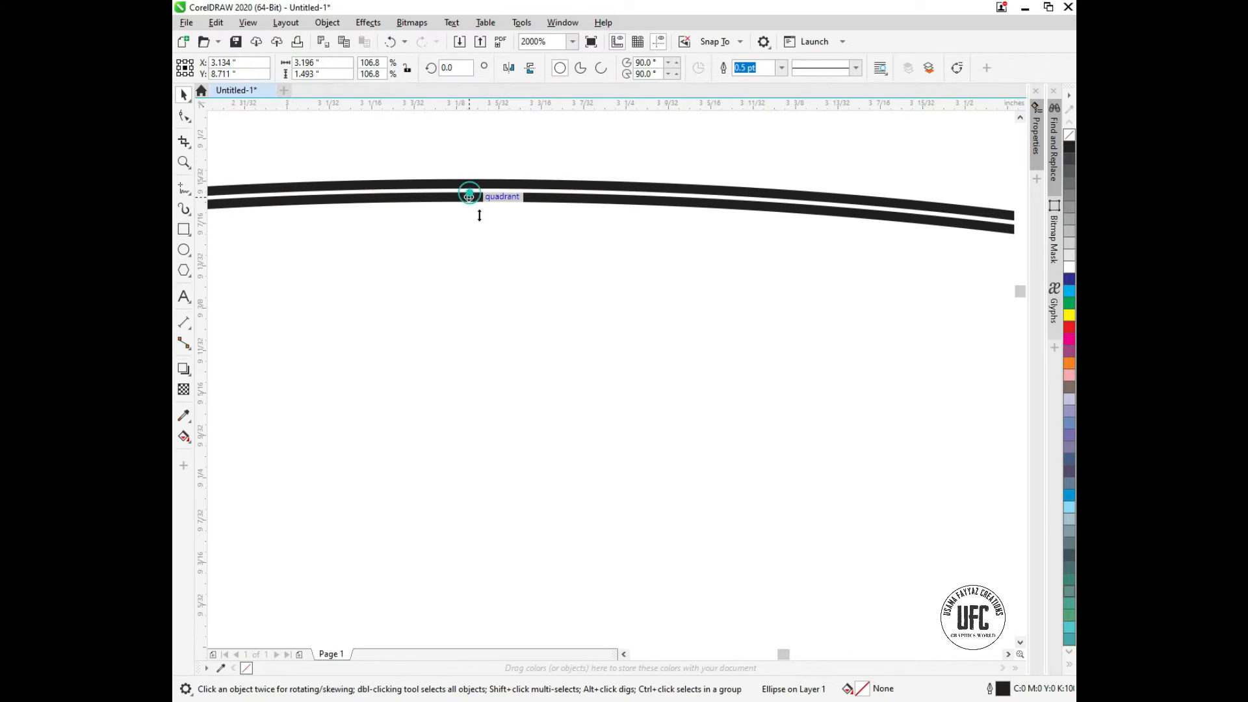
left_click_drag(479, 215, 473, 217)
scroll(474, 208, "down", 4)
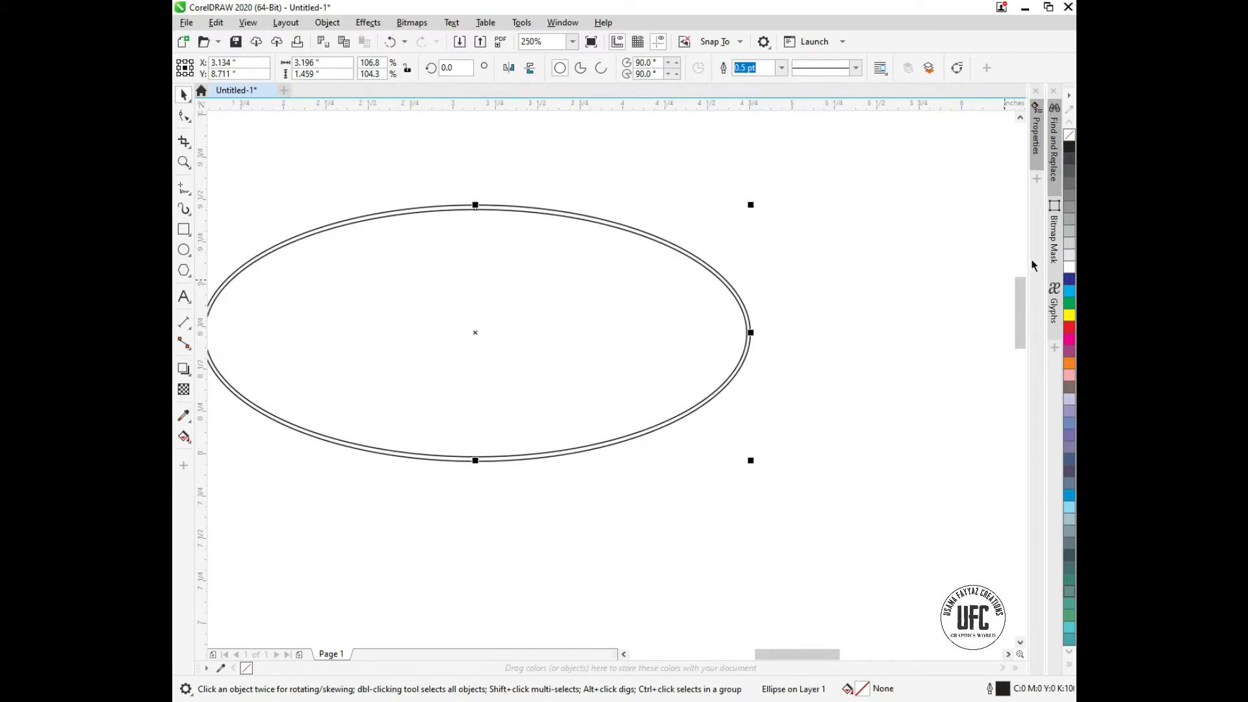
Give the inner ellipse a uniform RGB black fill (#000000) and remove its outline.
double_click(868, 687)
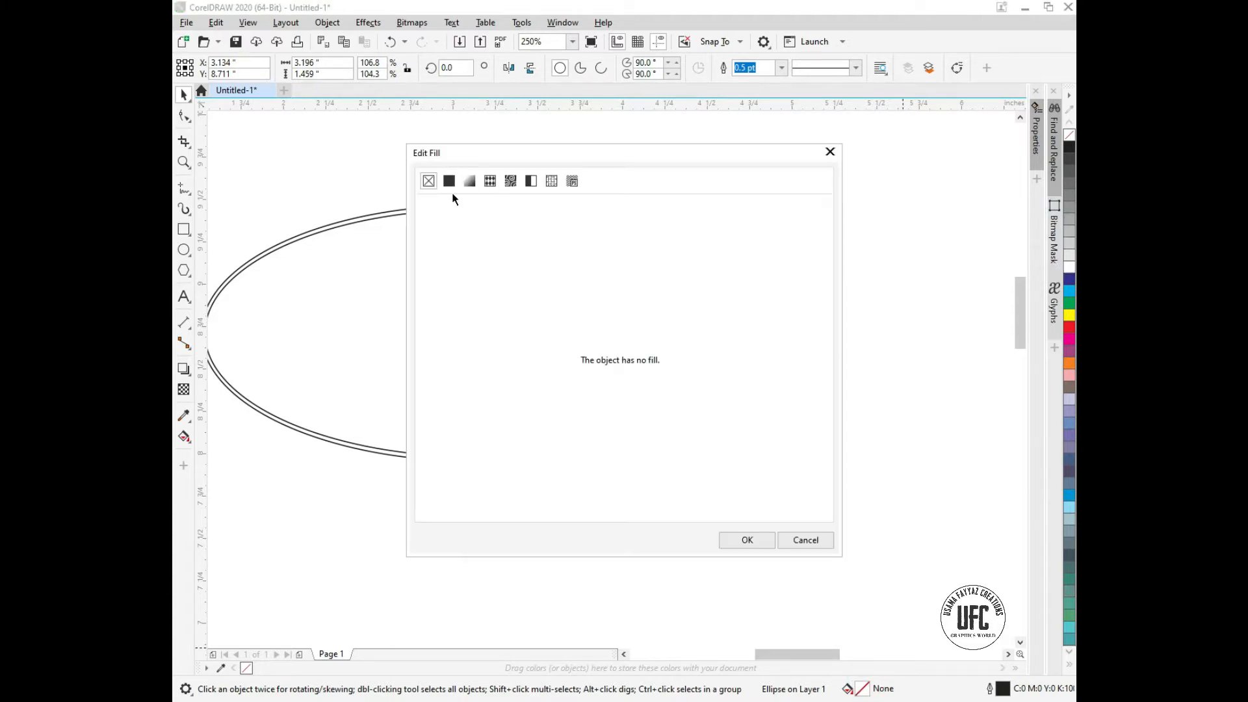
left_click(445, 181)
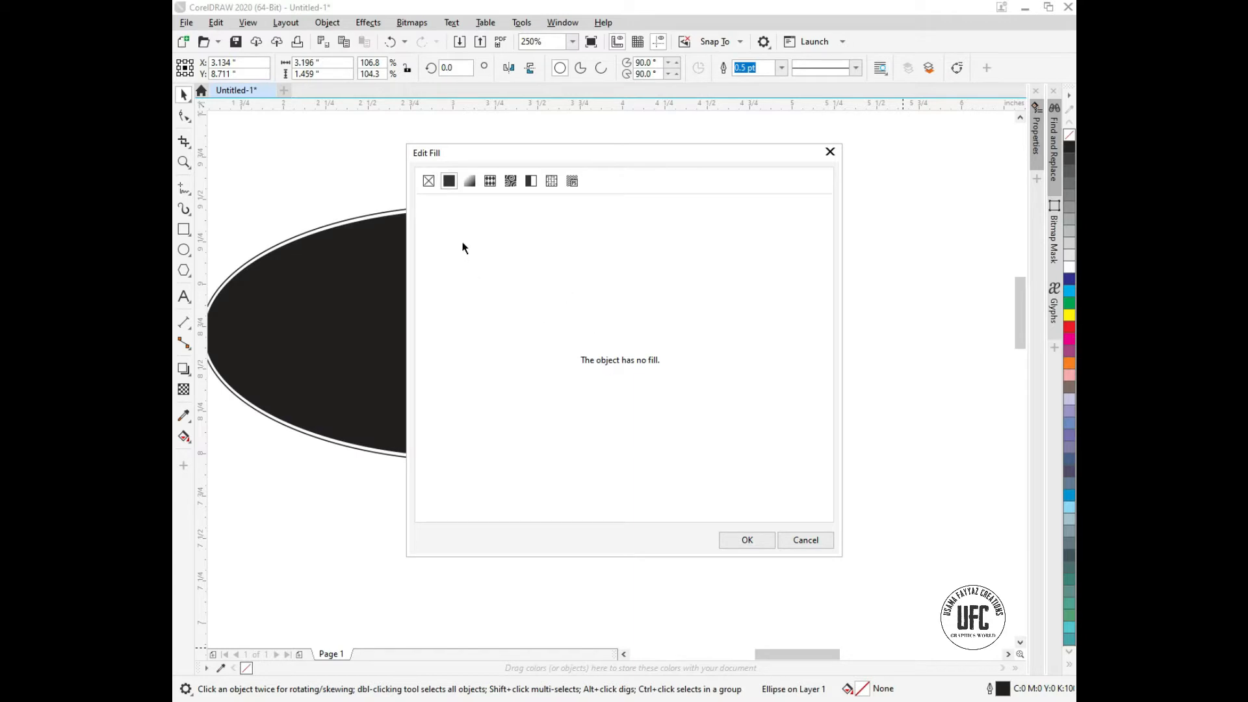
left_click(629, 244)
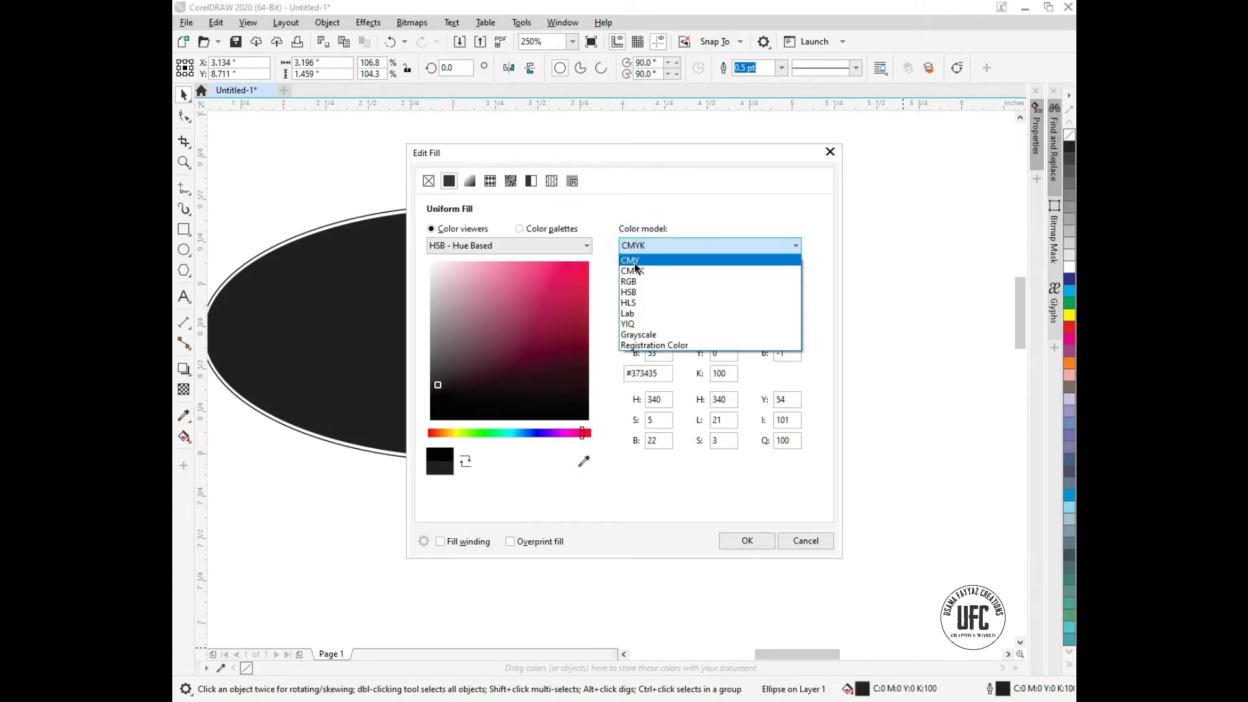
left_click(629, 280)
left_click_drag(587, 419, 603, 438)
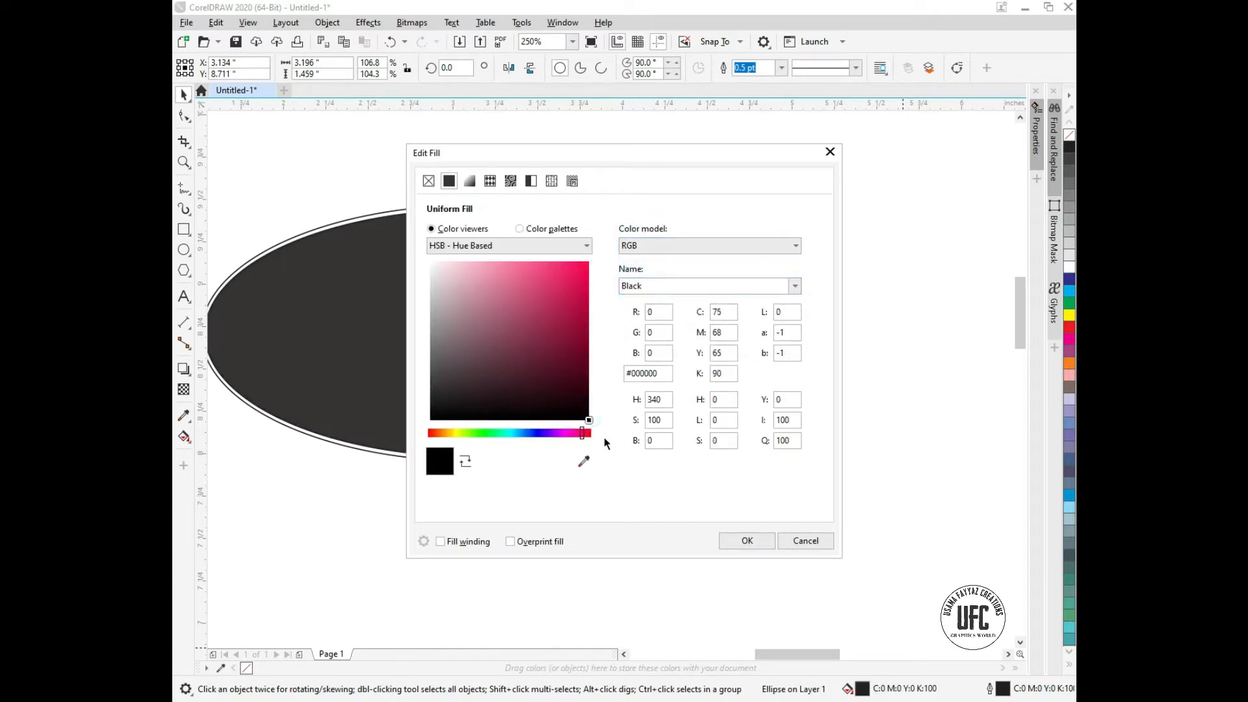
left_click(759, 541)
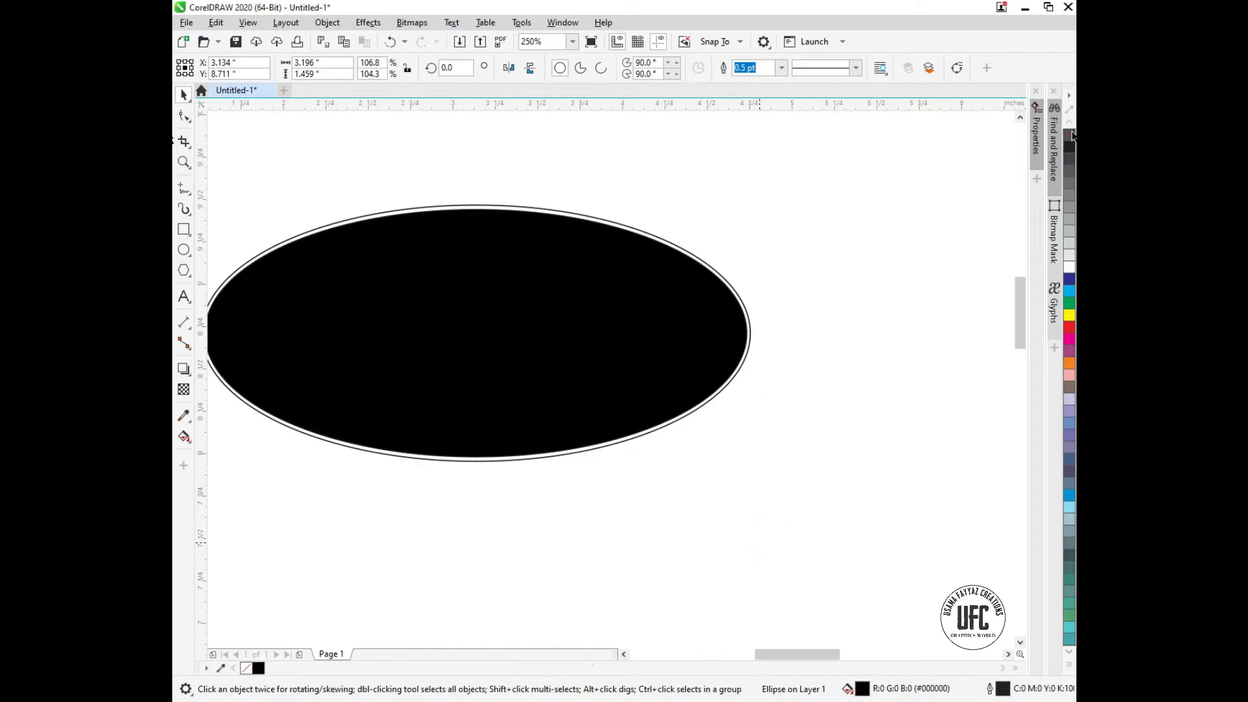
right_click(1069, 135)
Fill the outer ellipse with 50% black grey.
scroll(481, 211, "up", 5)
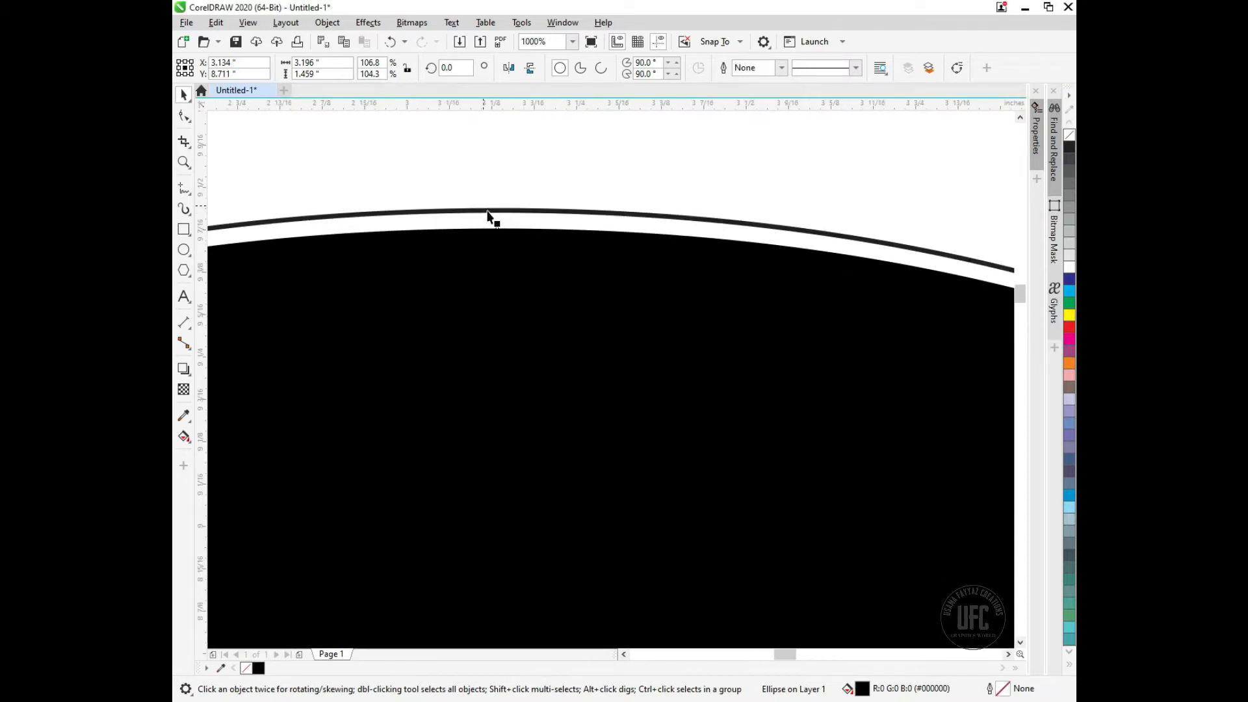
left_click(487, 212)
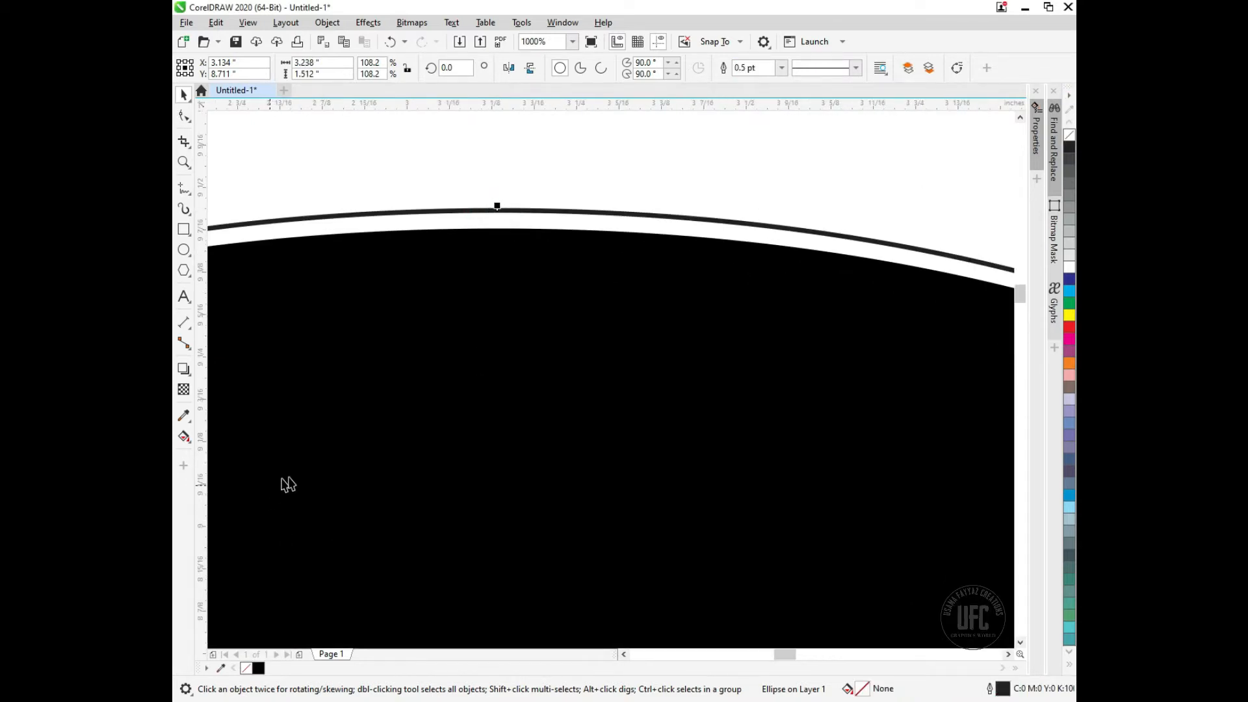
left_click(1069, 207)
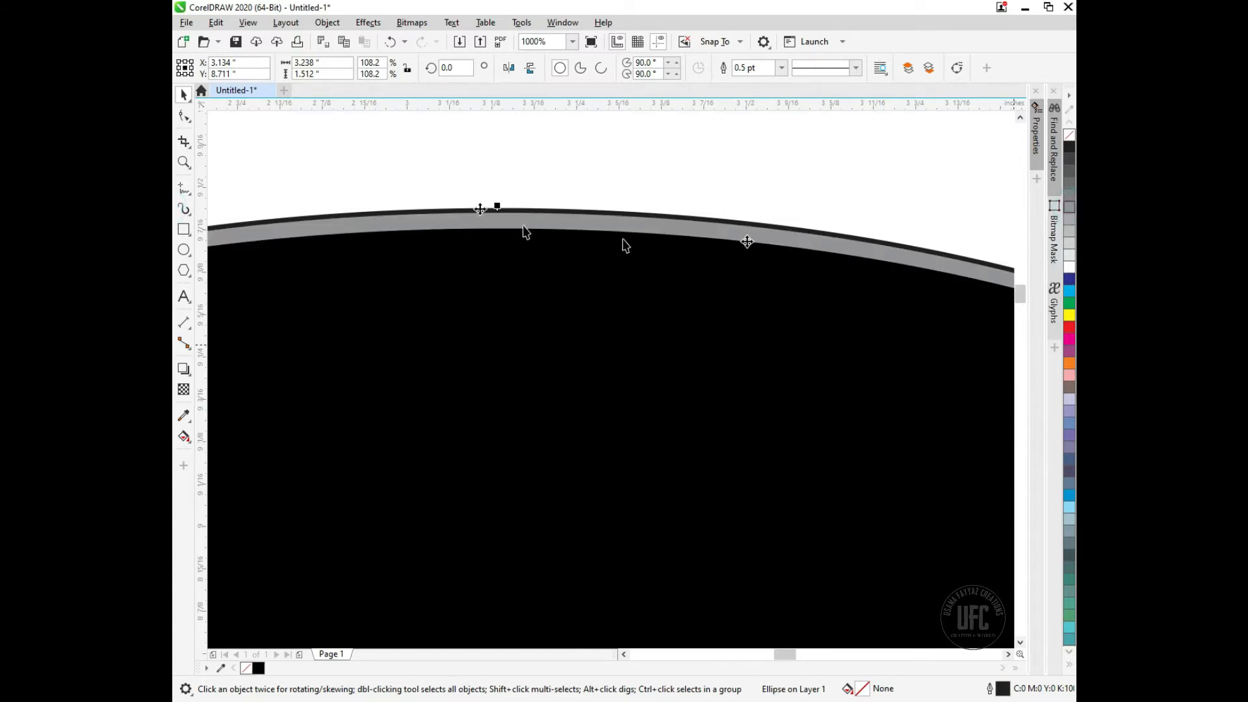
scroll(480, 209, "down", 3)
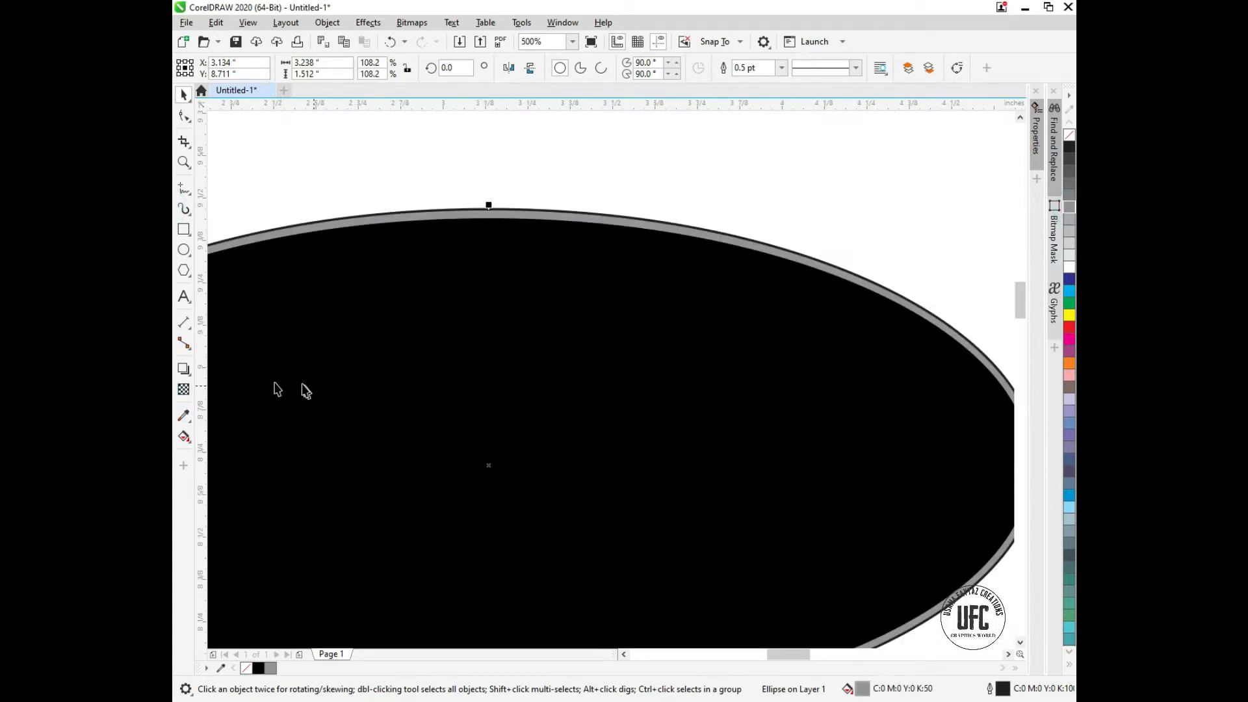
left_click(182, 436)
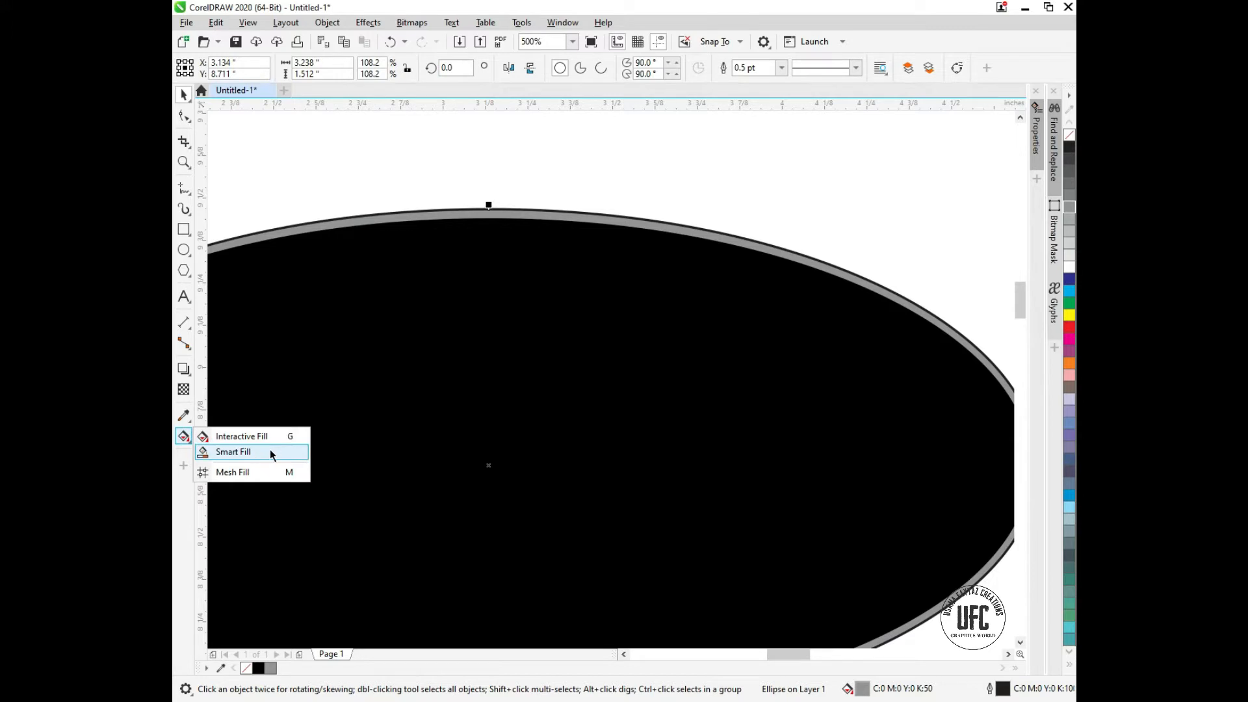
left_click(294, 436)
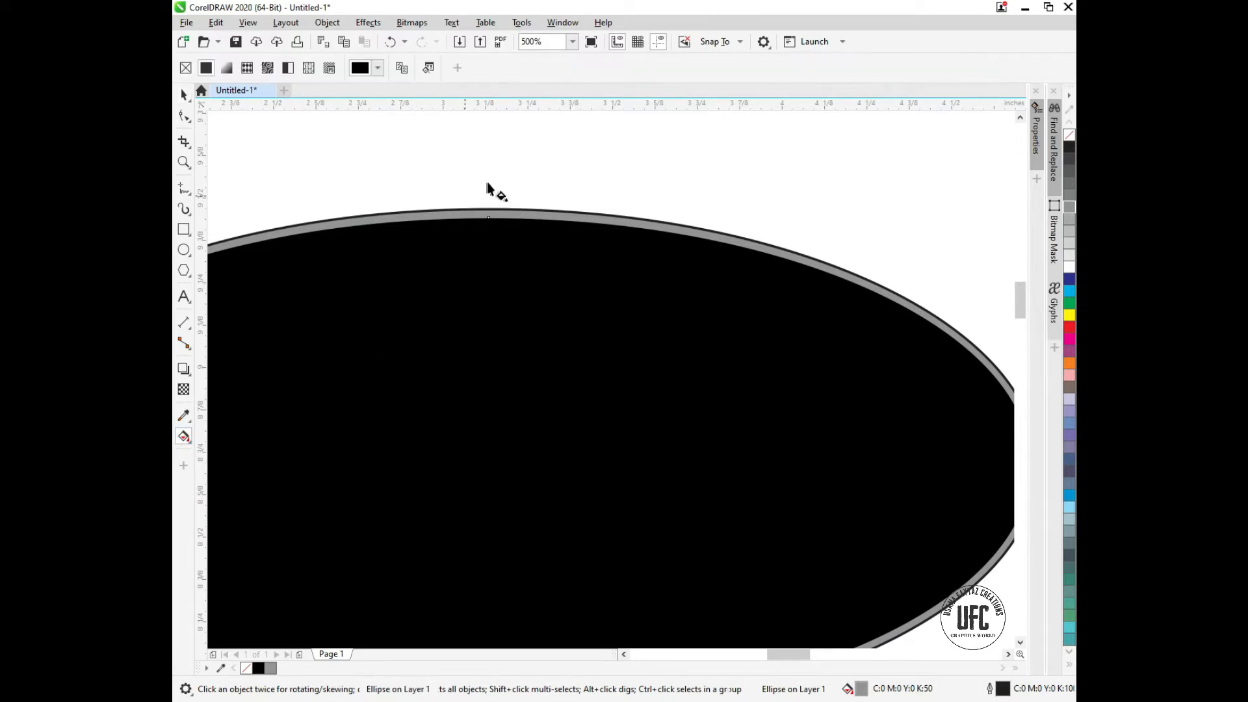
scroll(490, 189, "down", 2)
left_click(222, 68)
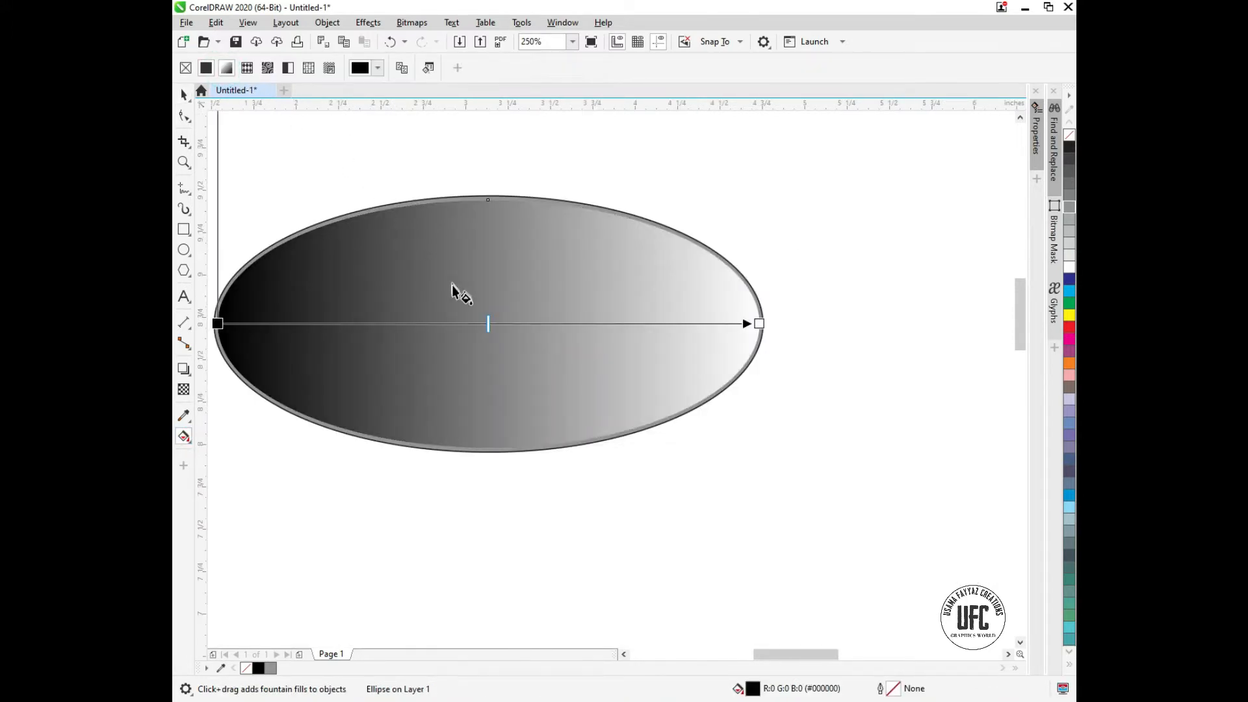
key("ctrl+z")
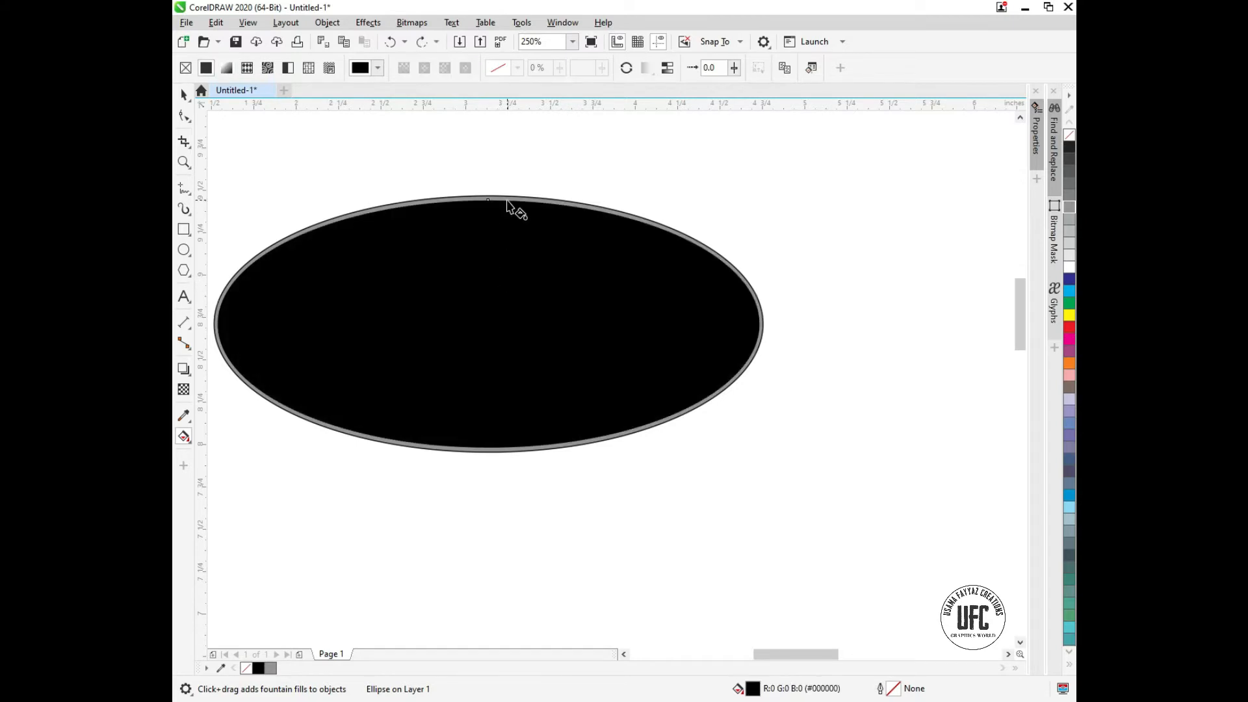
left_click(507, 202)
left_click(509, 195)
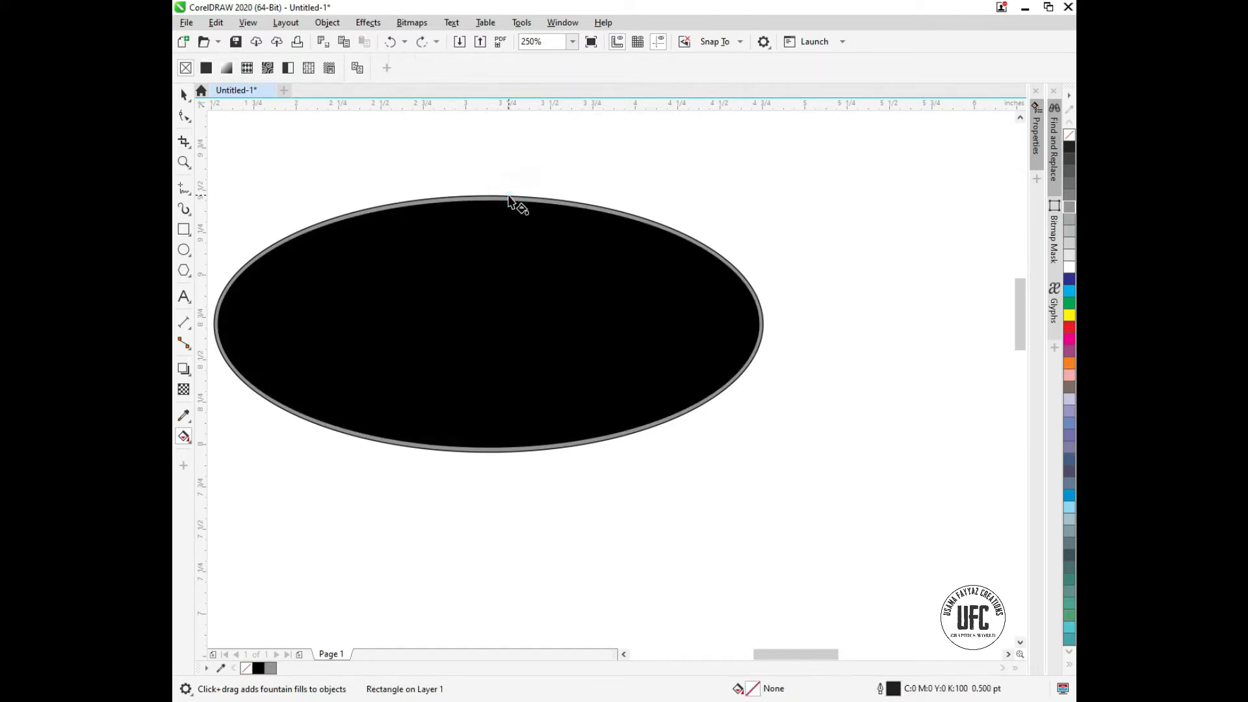
left_click_drag(508, 196, 534, 196)
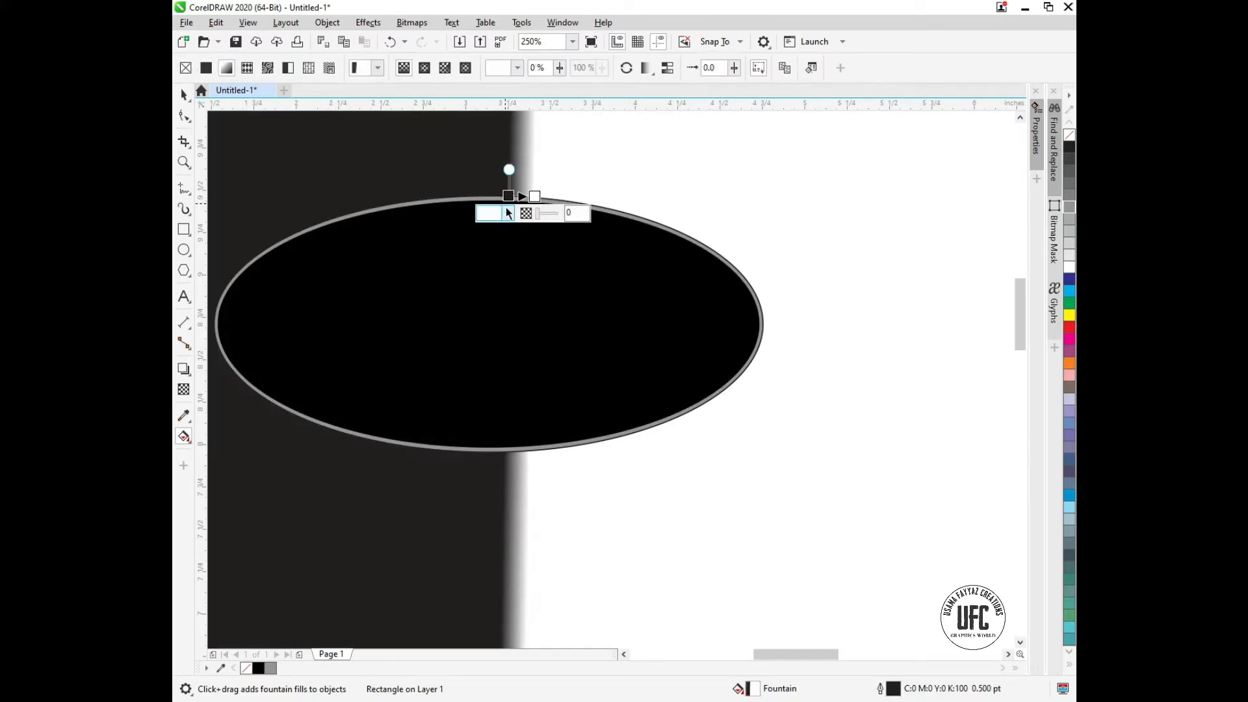
key("ctrl+z")
Apply an elliptical fountain fill from 50% black grey to white to the outer ellipse with Interactive Fill.
scroll(473, 206, "up", 4)
left_click_drag(465, 198, 527, 199)
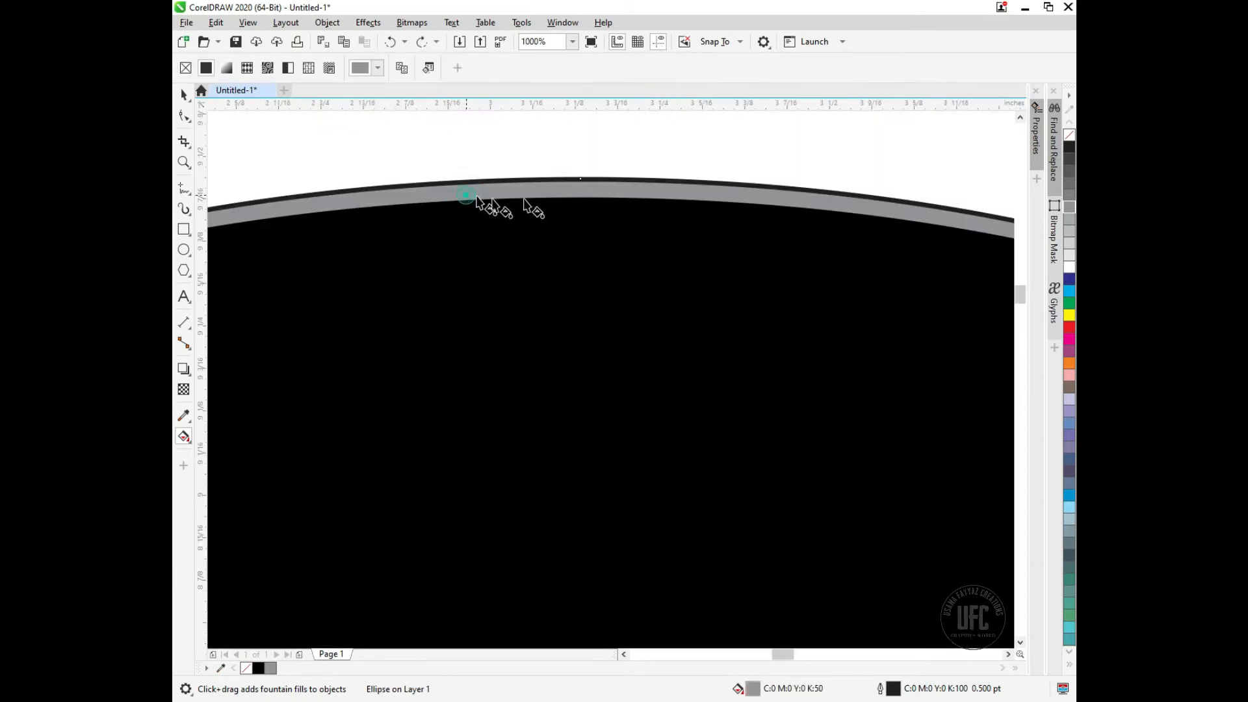
scroll(519, 198, "down", 4)
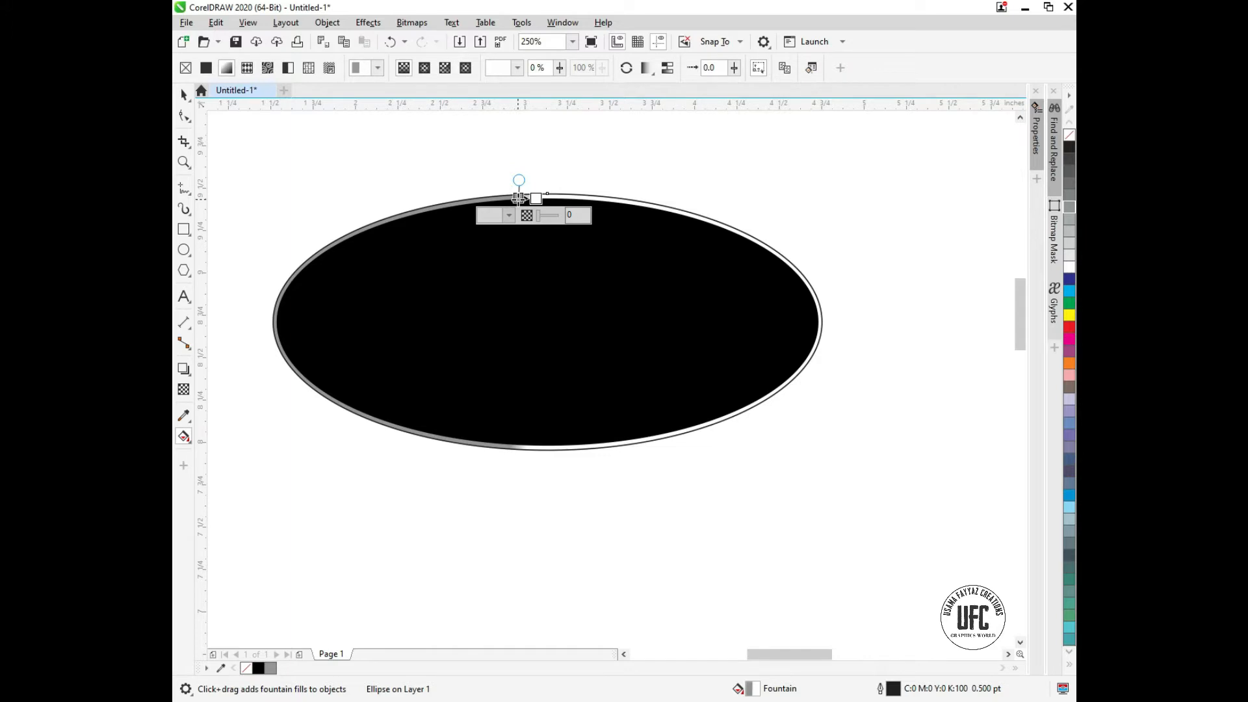
left_click_drag(518, 198, 431, 218)
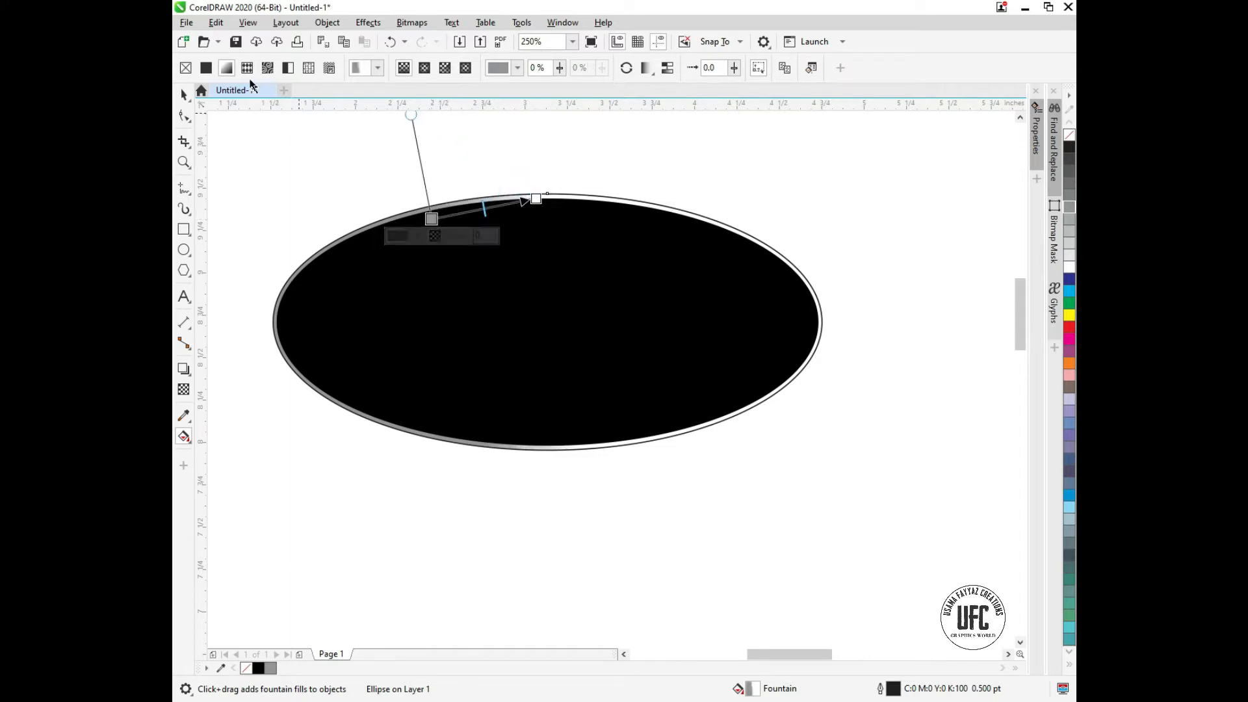
left_click(428, 73)
Spread the outer ellipse's fountain fill so white centres near its lower-right edge and grey extends toward the upper-left.
left_click_drag(539, 201, 681, 339)
left_click_drag(484, 209, 747, 385)
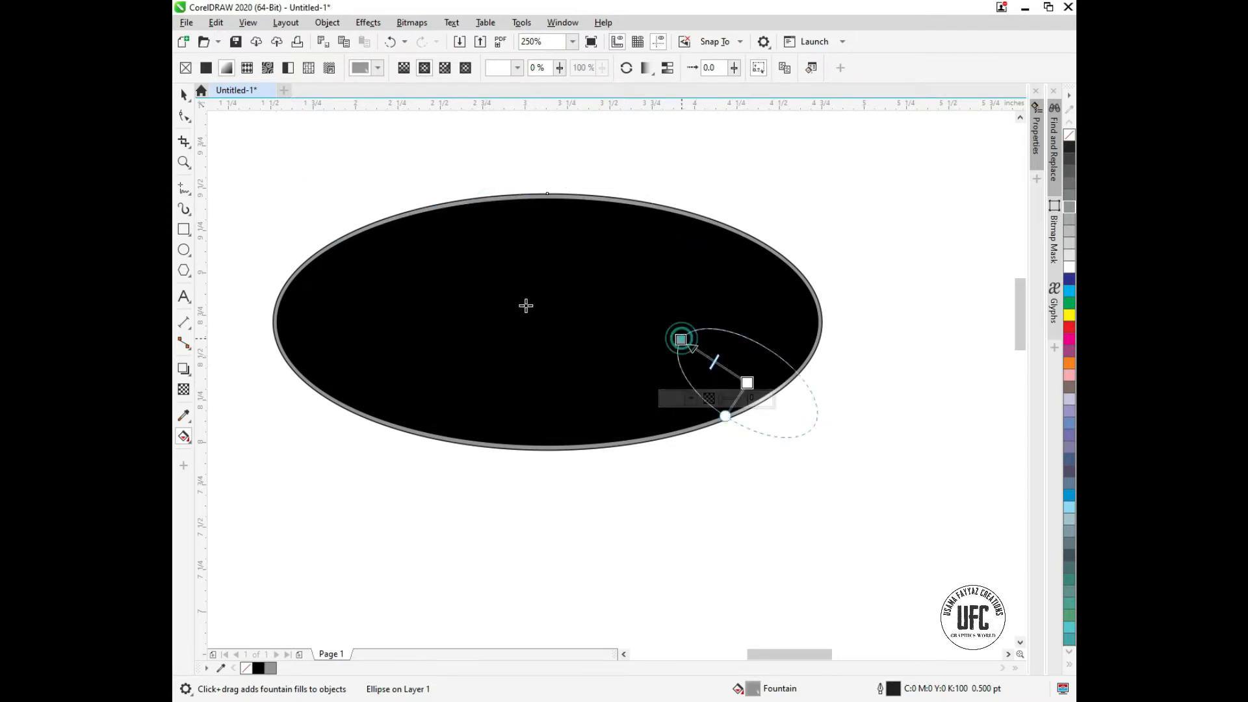
left_click_drag(681, 339, 465, 267)
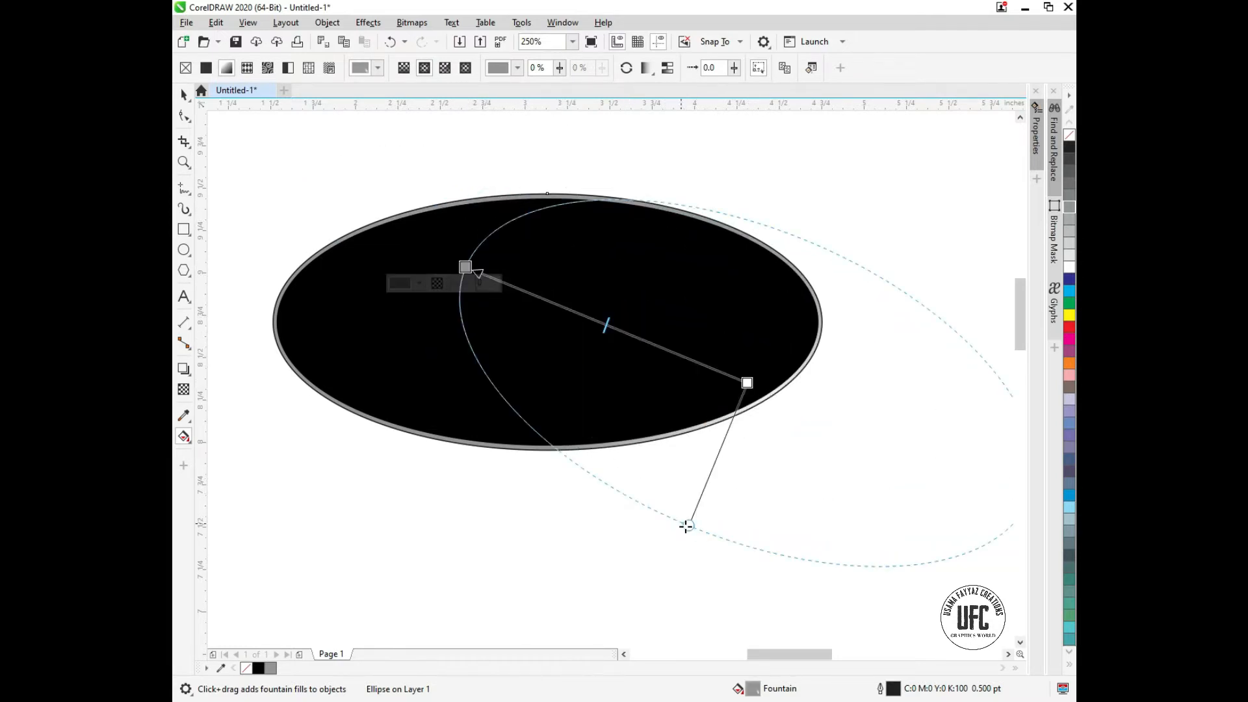
left_click_drag(623, 537, 587, 554)
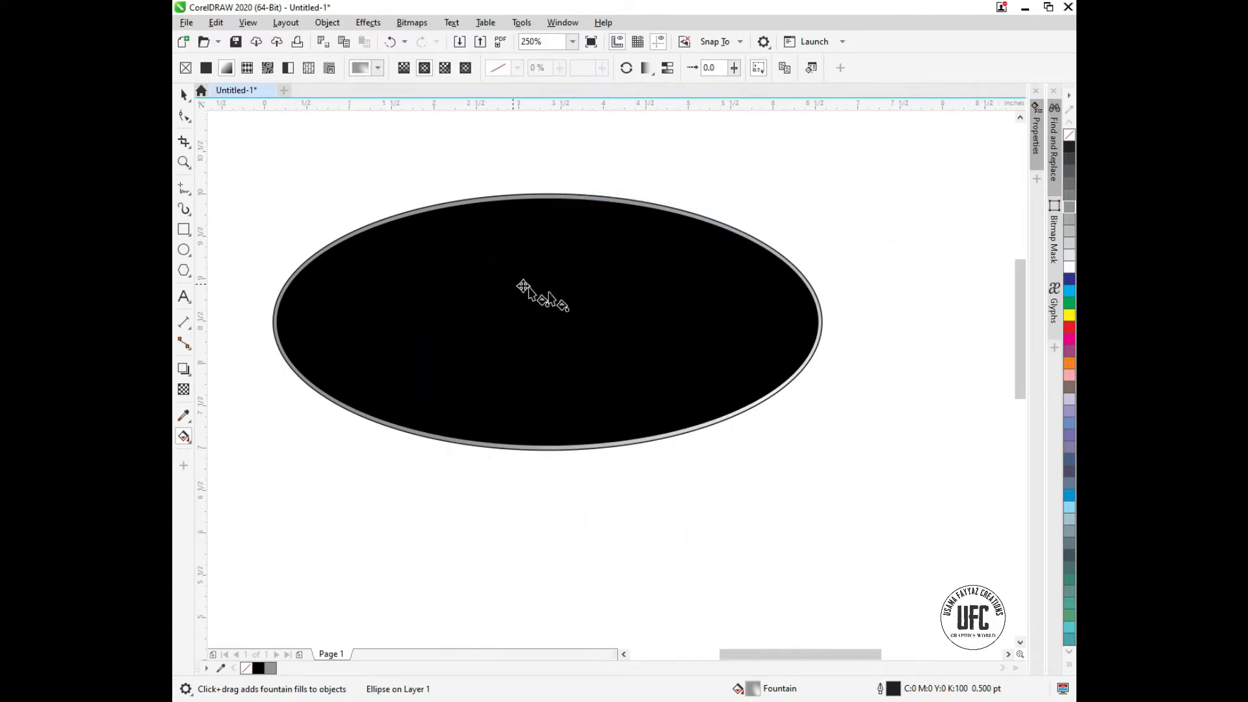
Remove the outline from the fountain-filled outer ellipse.
scroll(513, 284, "down", 1)
key("space")
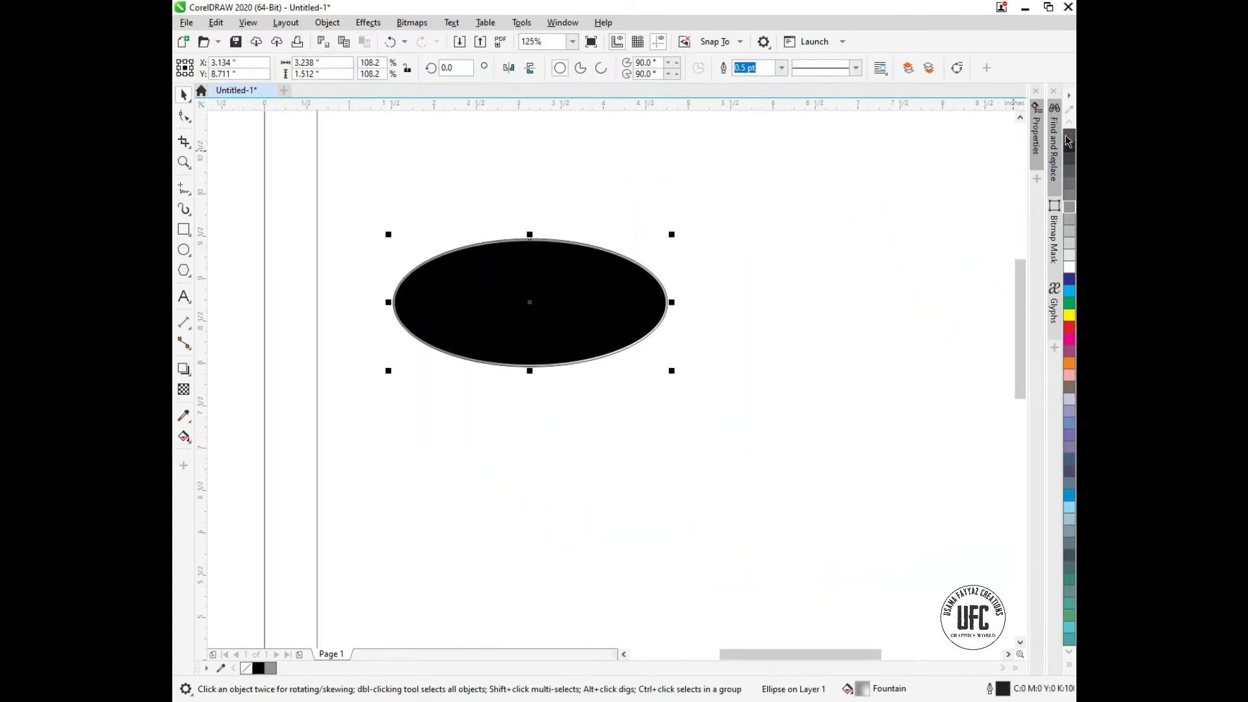
right_click(1069, 135)
Create an enlarged concentric copy of the fountain-filled ellipse, about 3.79 by 1.77 inches, and send it to the back.
scroll(660, 376, "up", 1)
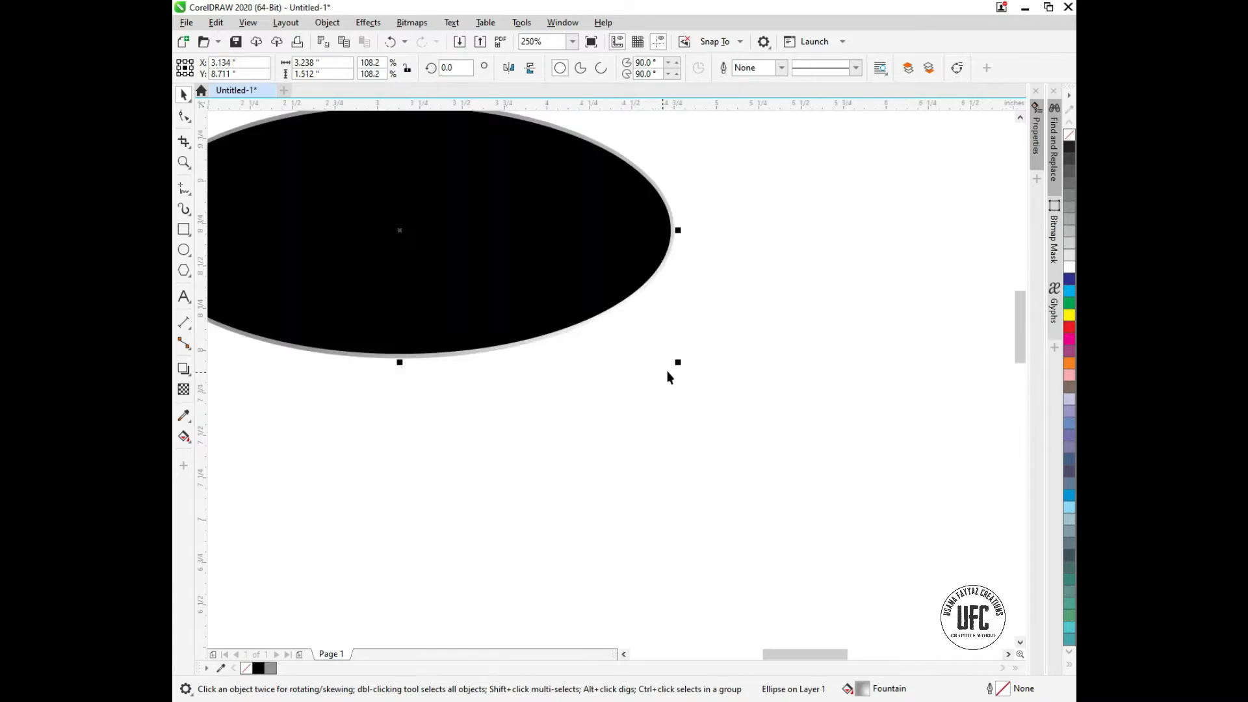
left_click_drag(678, 366, 724, 407)
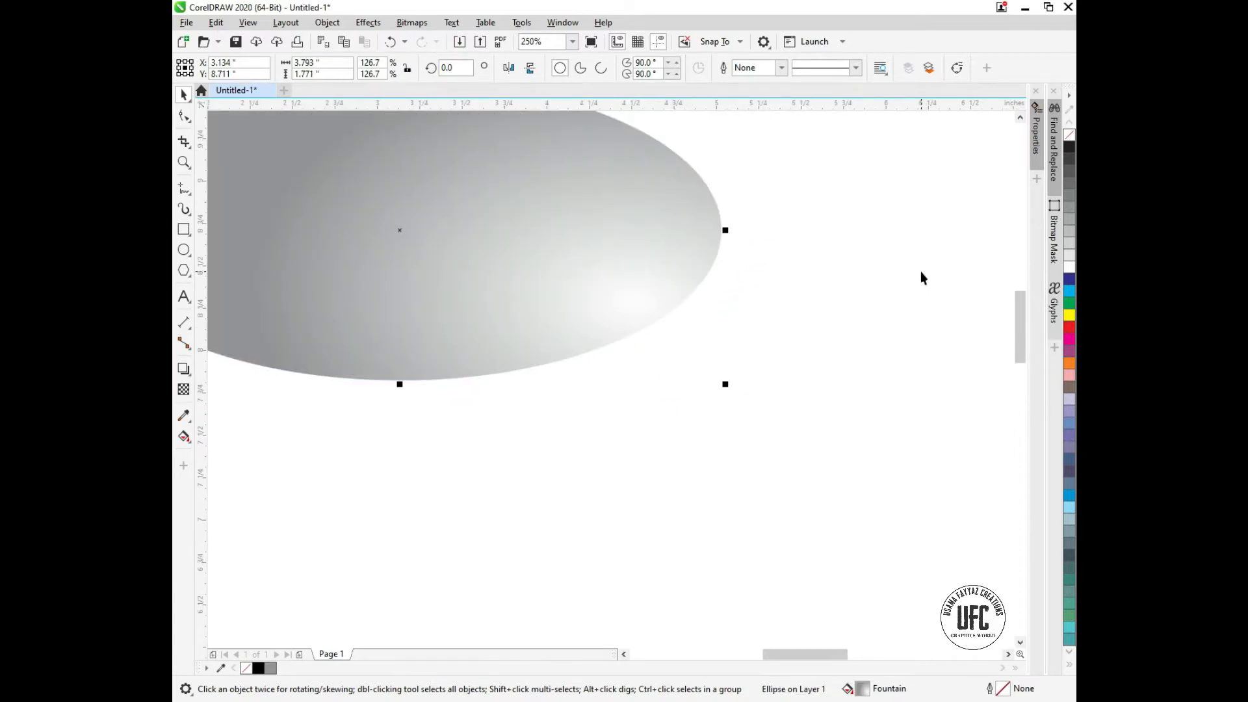
key("shift+Page_Down")
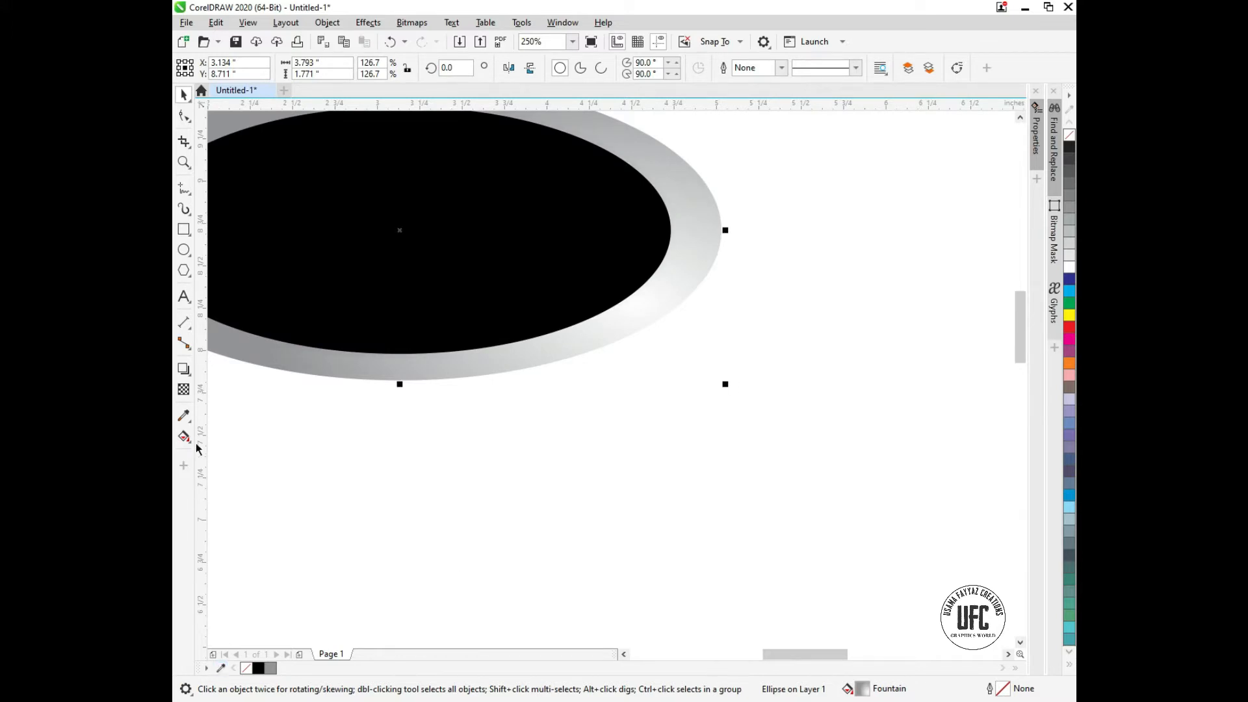
Fill the largest ellipse with white and give it a 2.0 pt RGB black outline.
left_click(1067, 263)
scroll(688, 388, "down", 1)
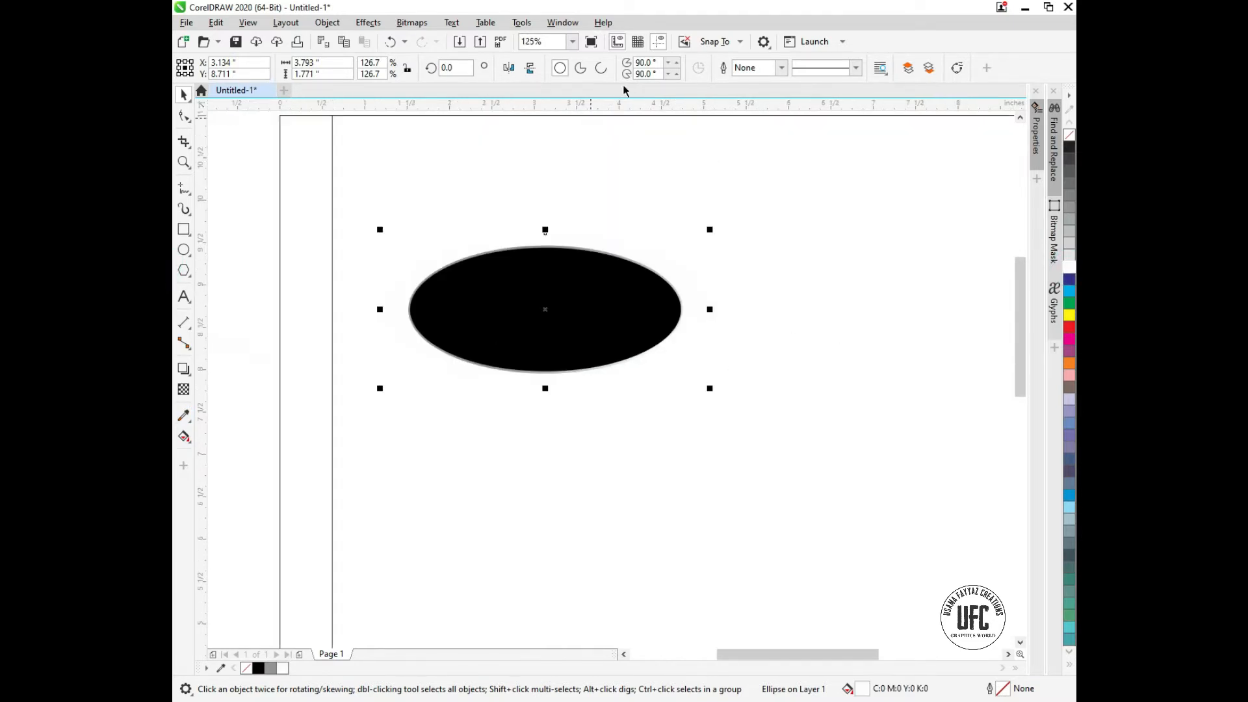
left_click(782, 69)
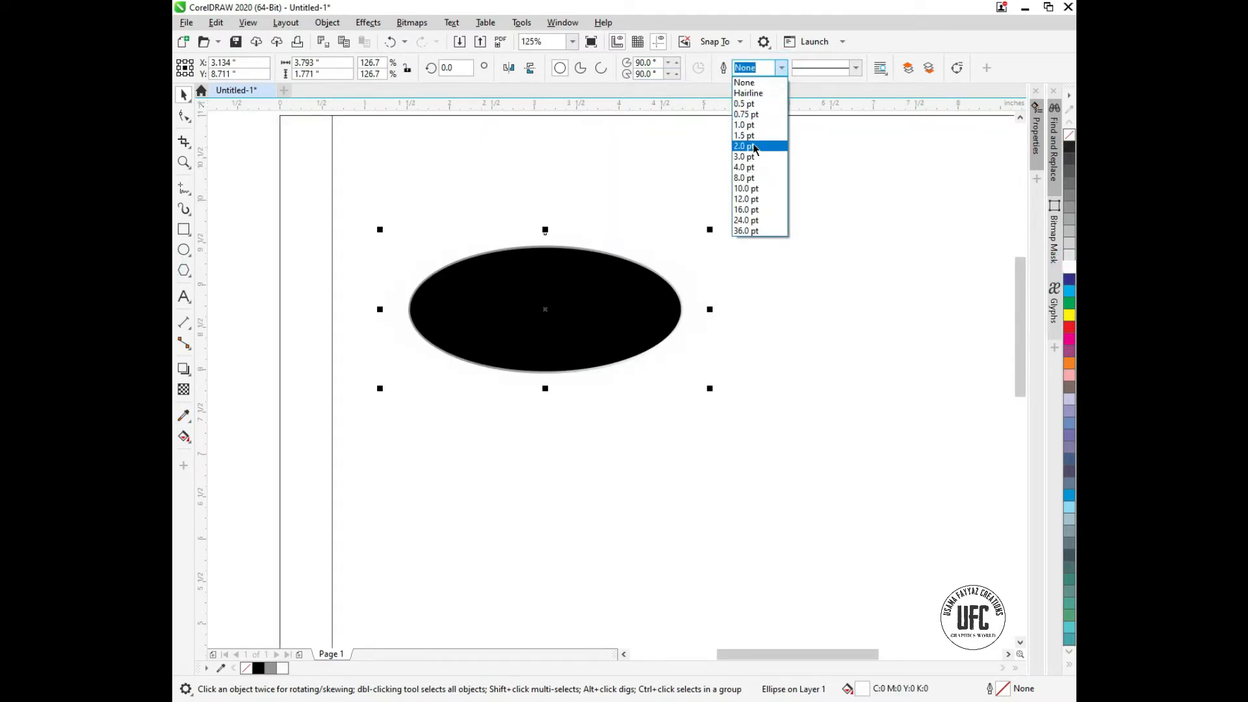
left_click(754, 142)
scroll(666, 267, "up", 1)
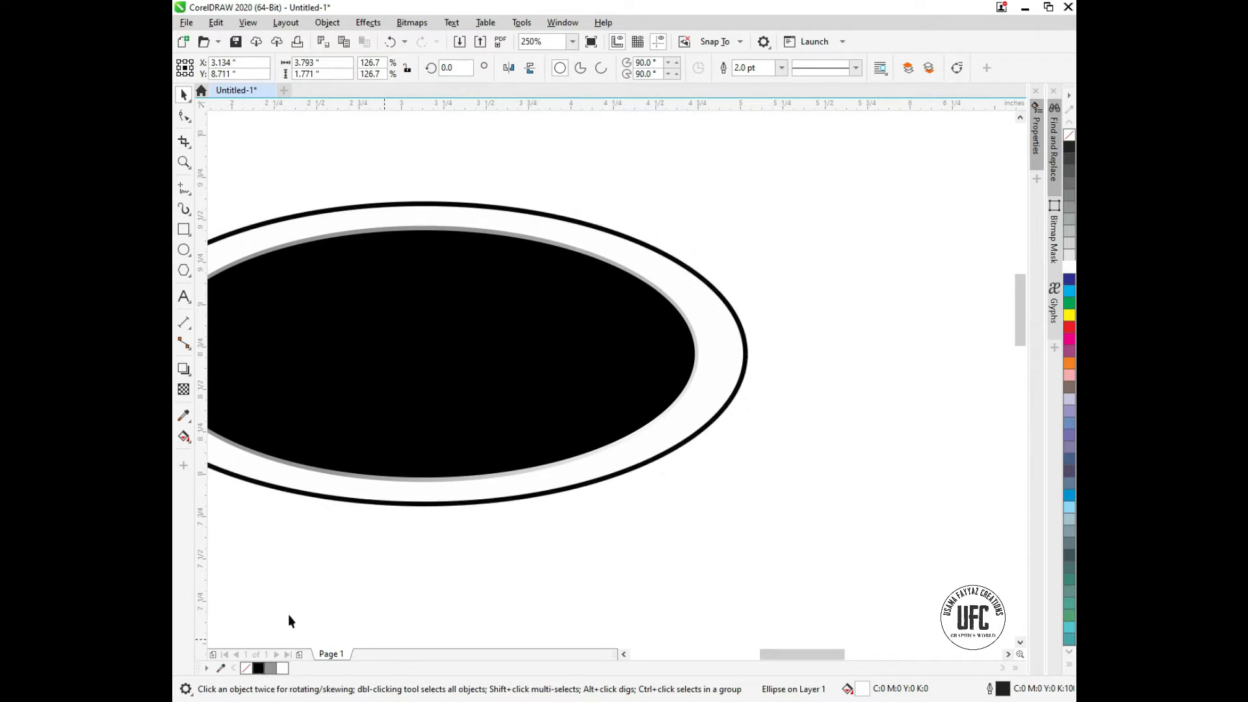
scroll(676, 248, "down", 1)
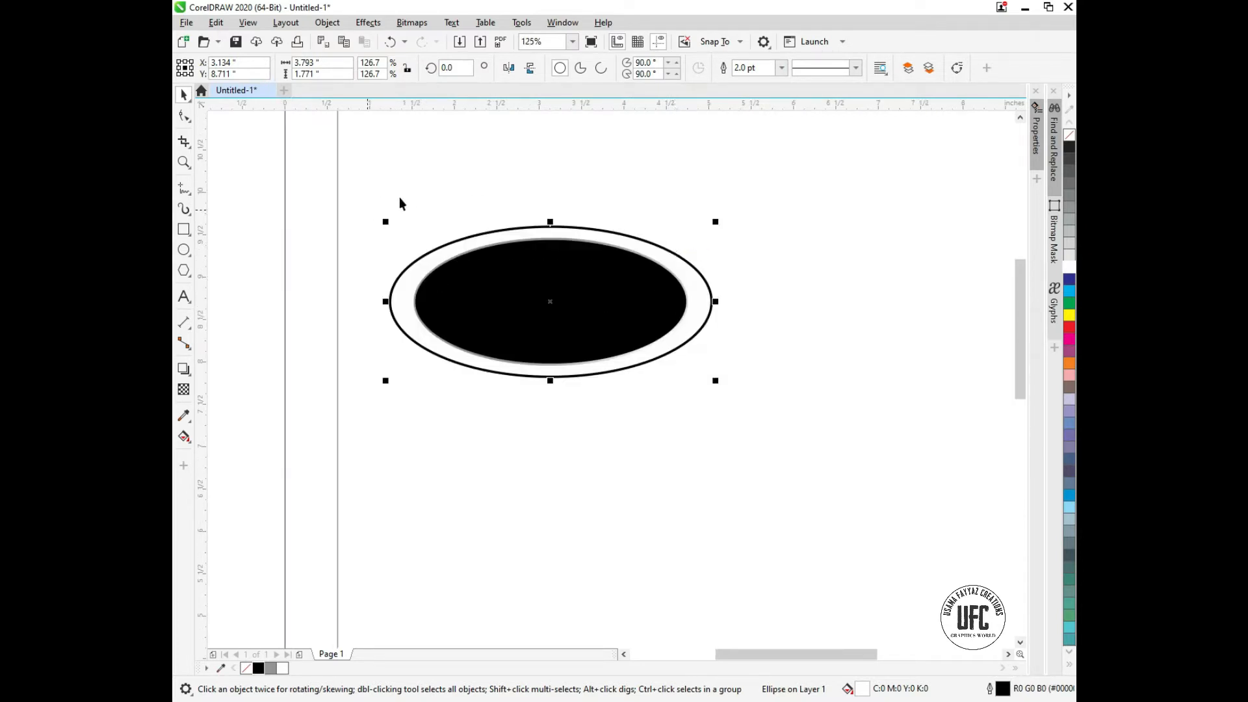
left_click(494, 182)
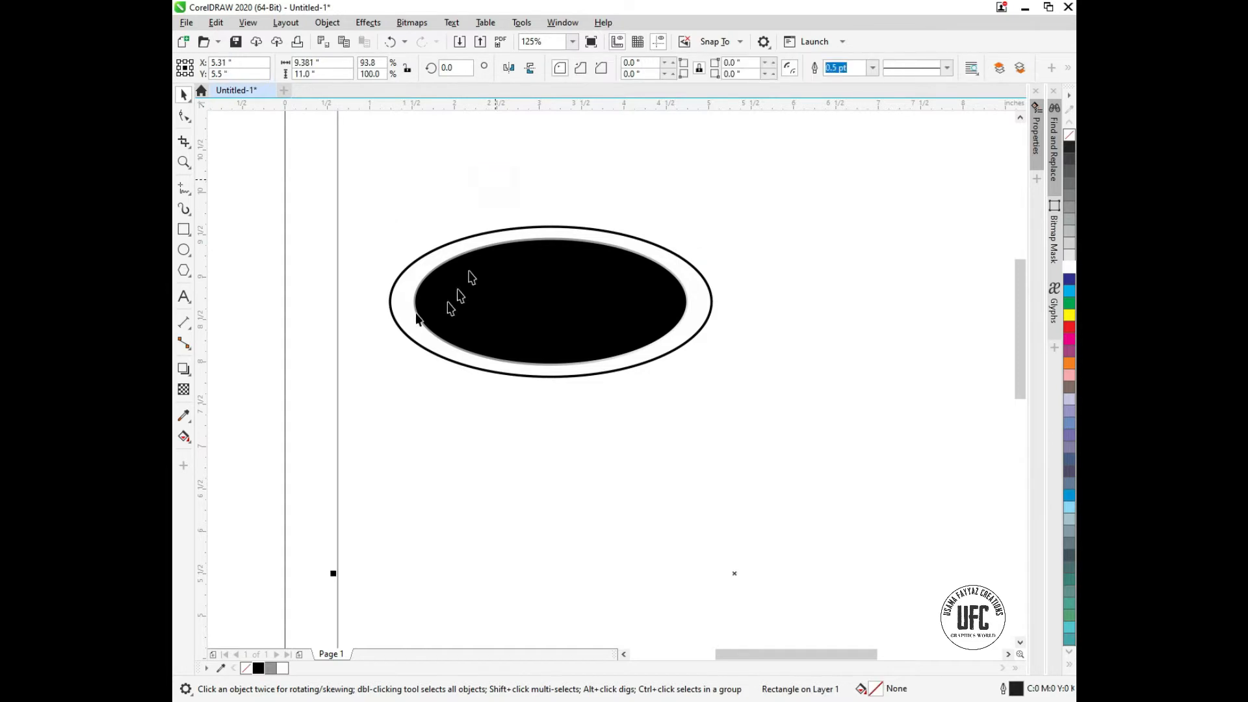
Add the artistic text "GALAXY" inside the black ellipse.
left_click(184, 296)
left_click(462, 310)
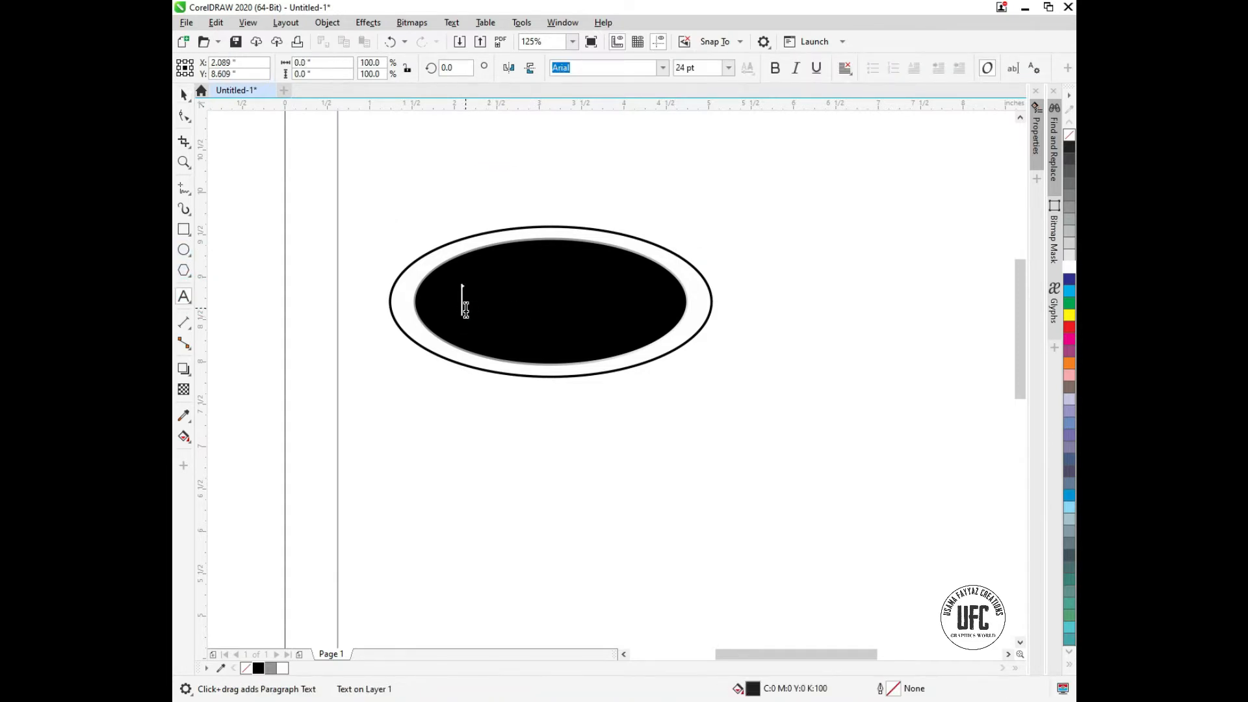
type("GALA")
key("Escape")
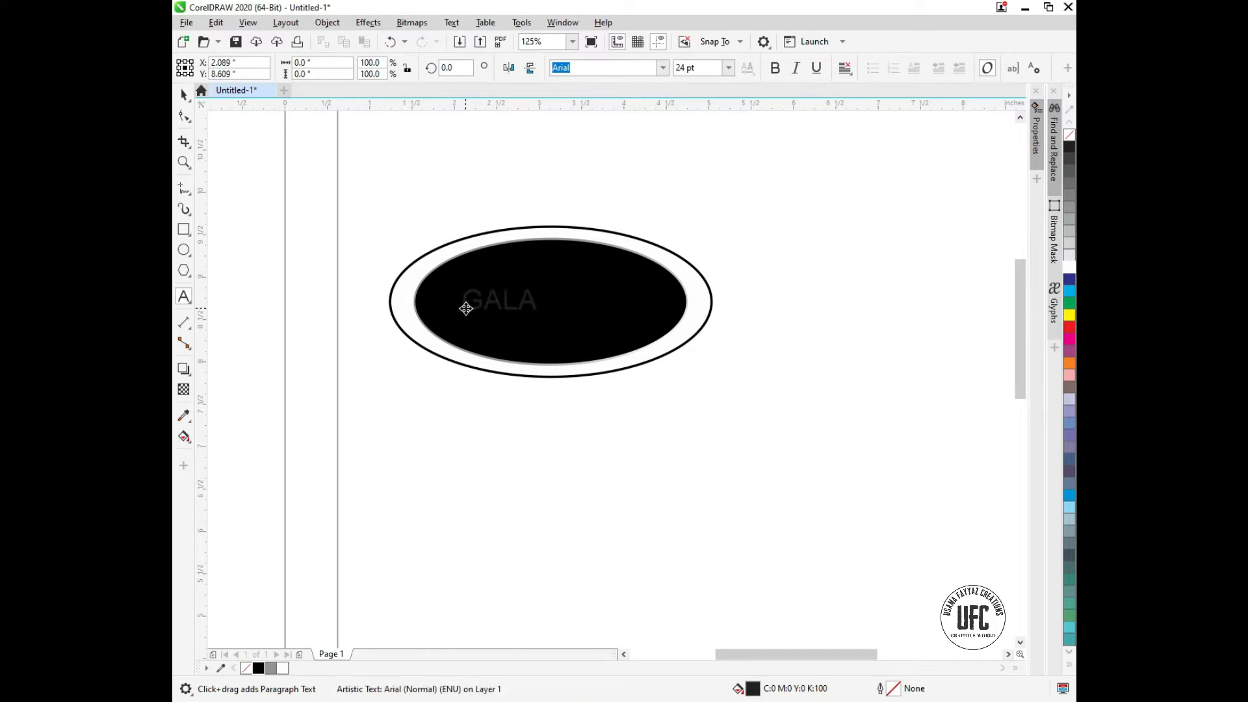
key("Escape")
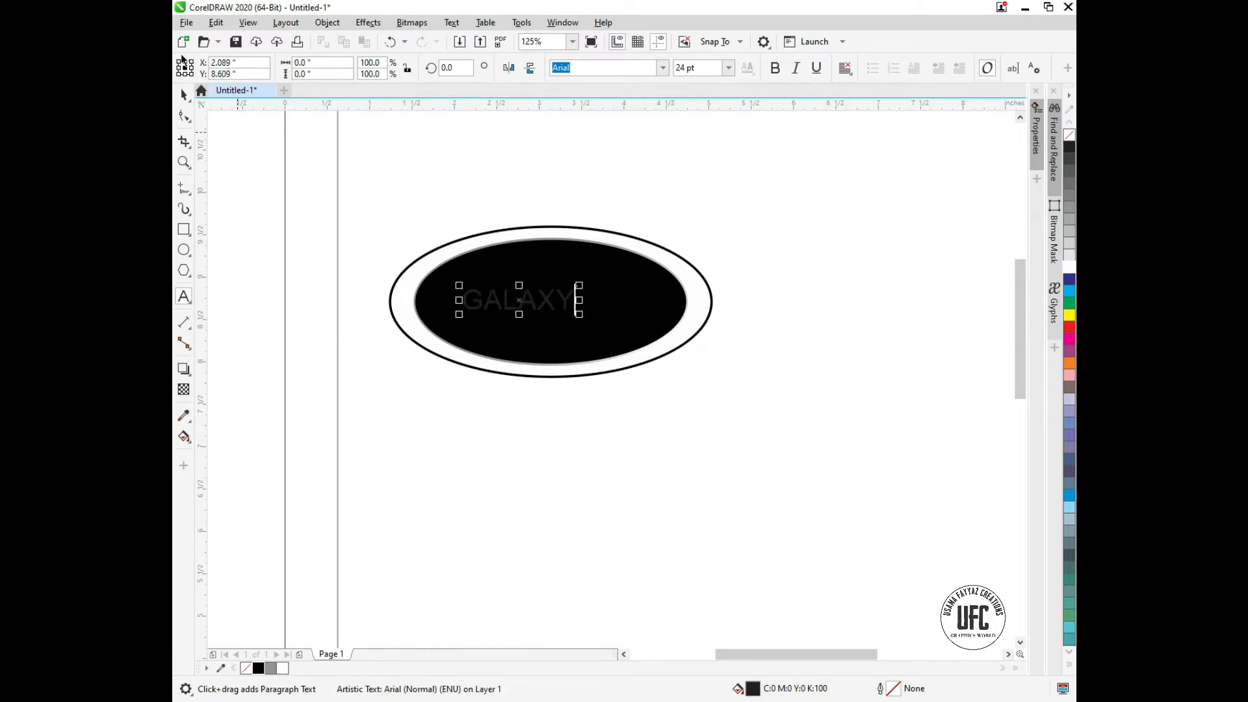
left_click(182, 96)
Set the GALAXY text in the AteUpWithDumbAss font and enlarge it to about 2.36 by 0.38 inches.
left_click(597, 69)
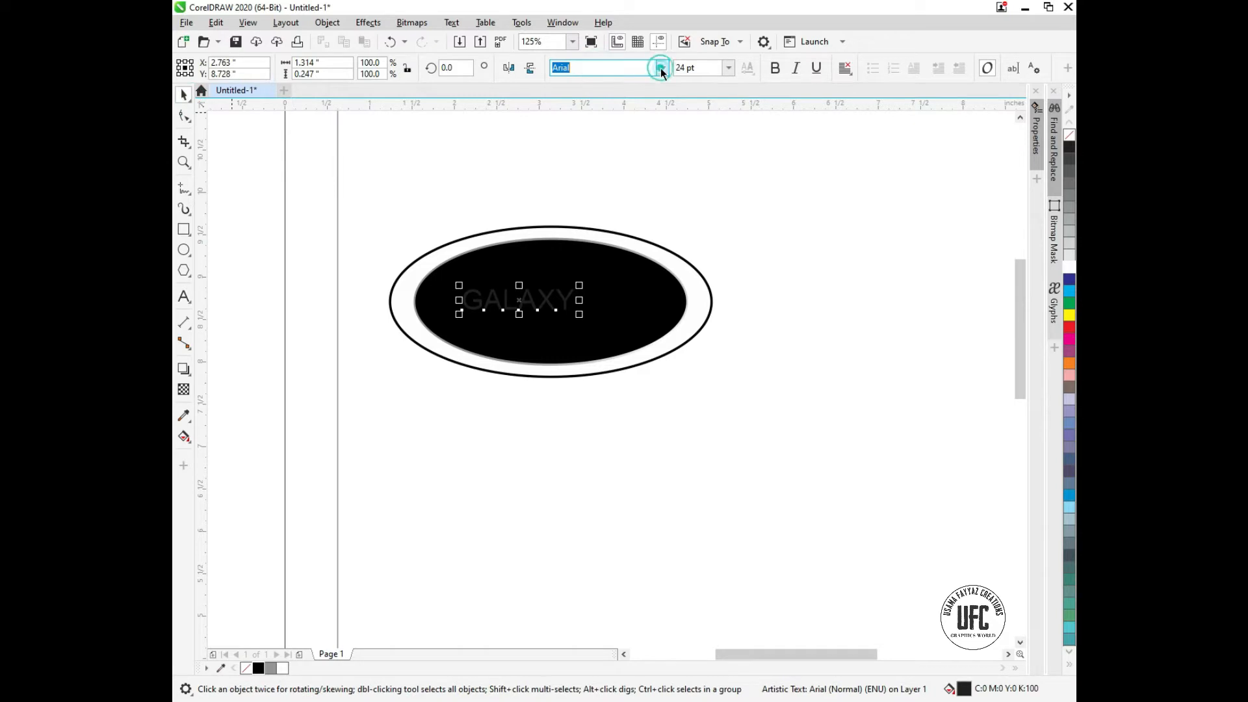
left_click(661, 69)
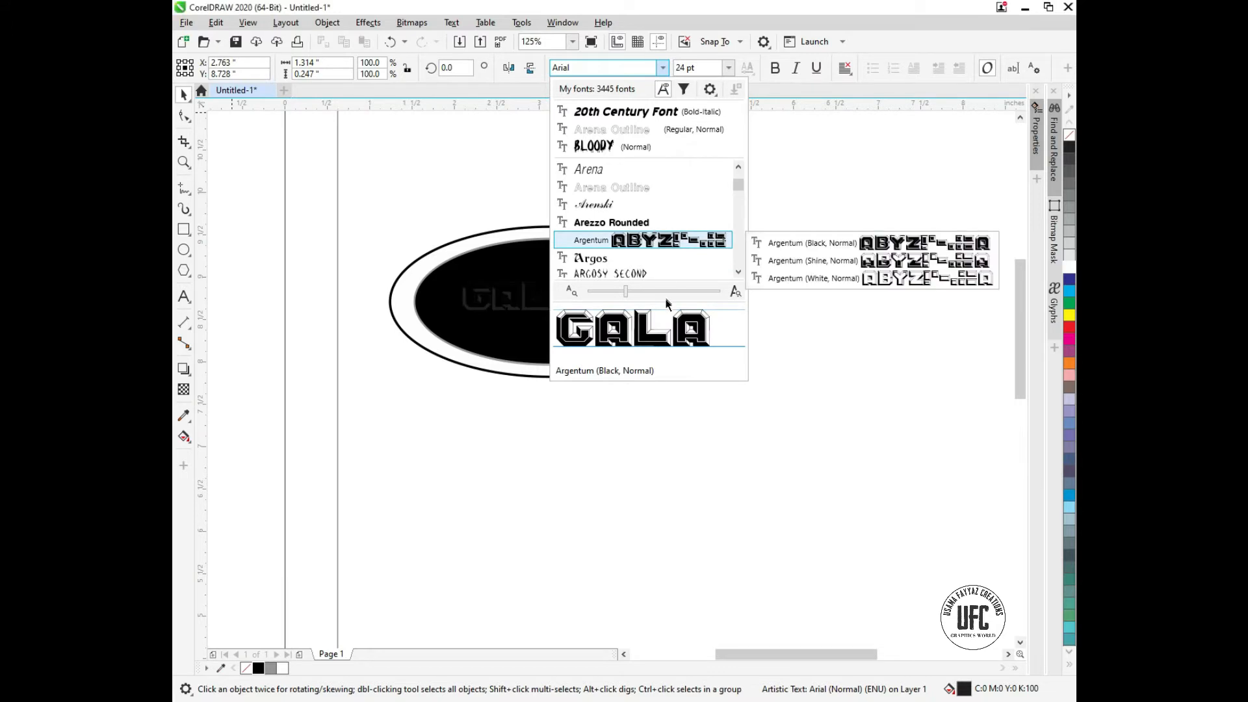
scroll(642, 259, "down", 10)
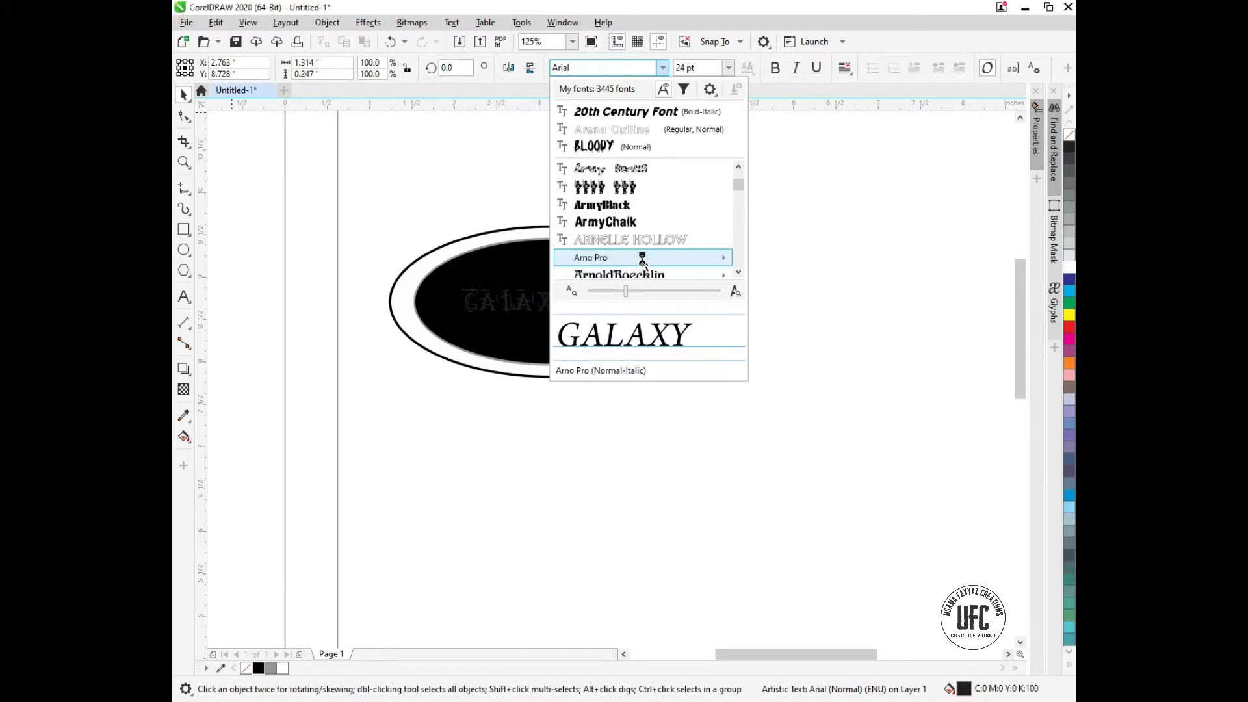
scroll(642, 258, "down", 8)
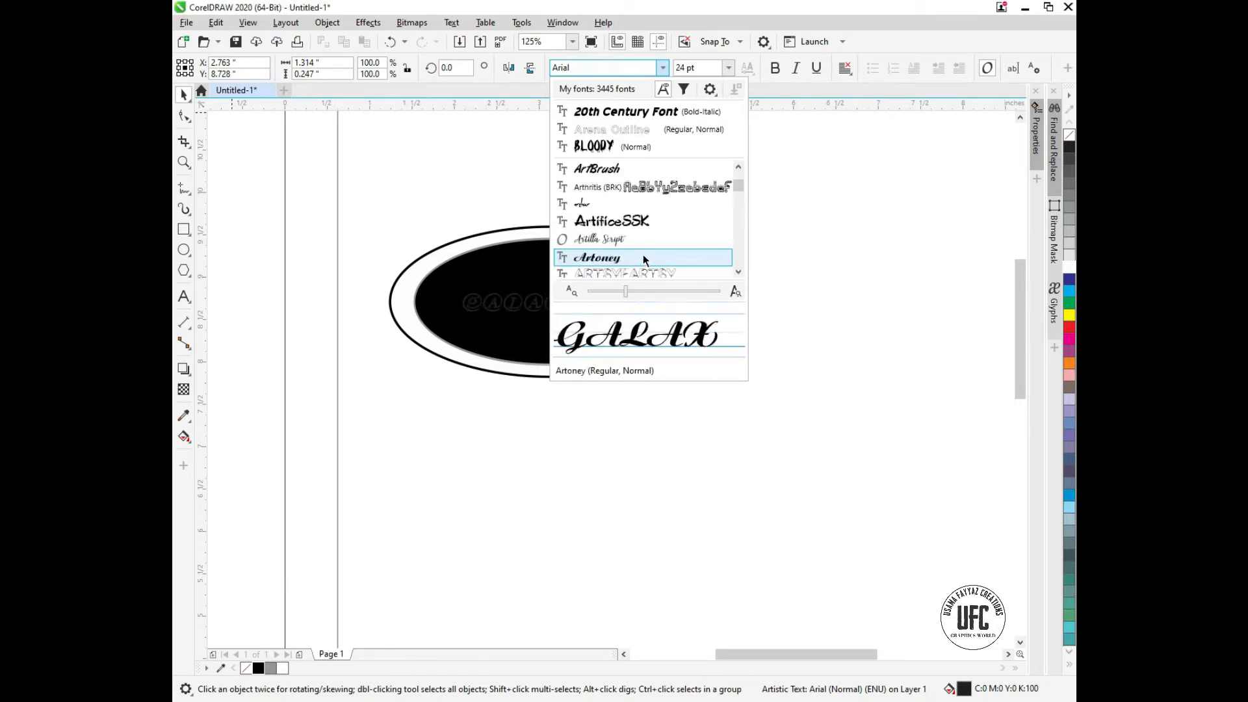
scroll(643, 255, "down", 2)
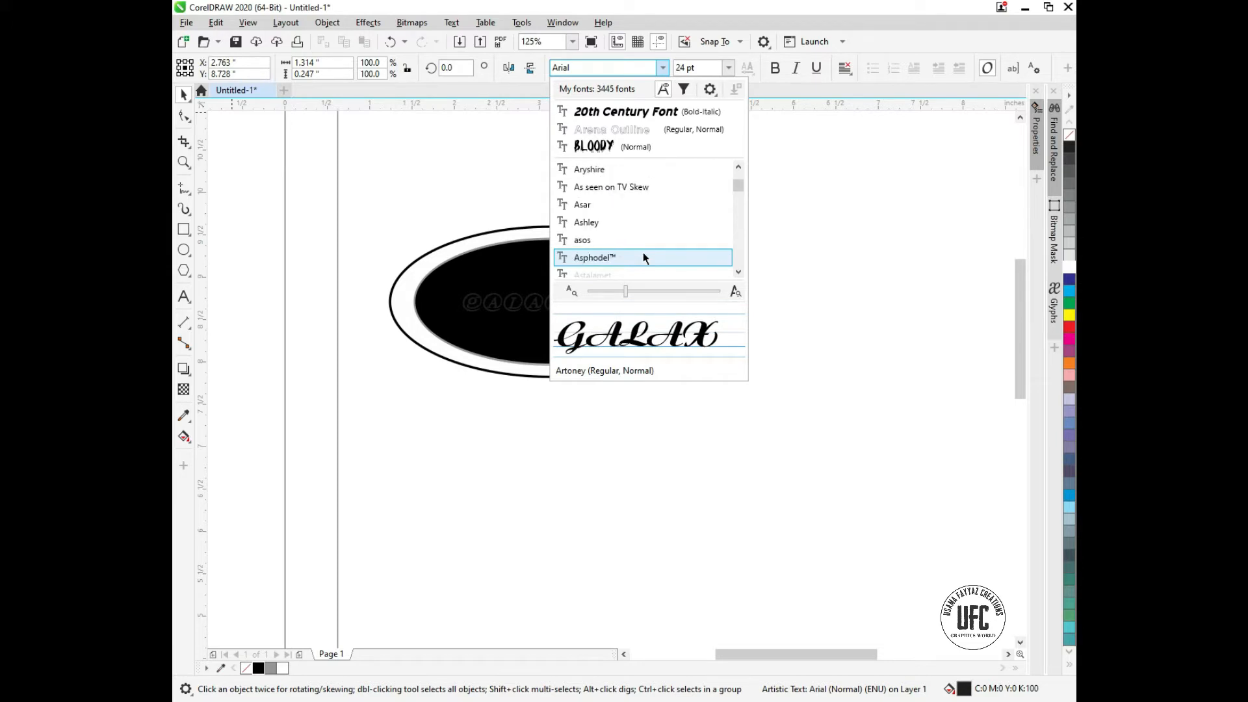
scroll(644, 258, "down", 3)
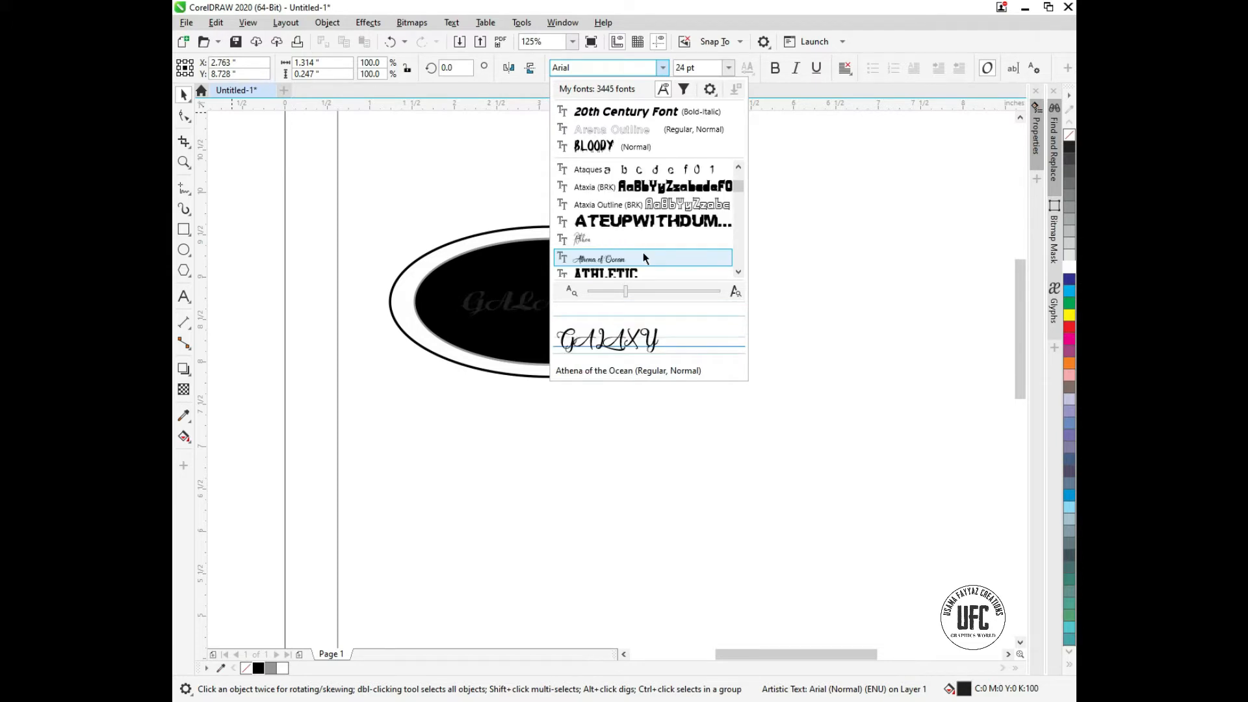
left_click(653, 217)
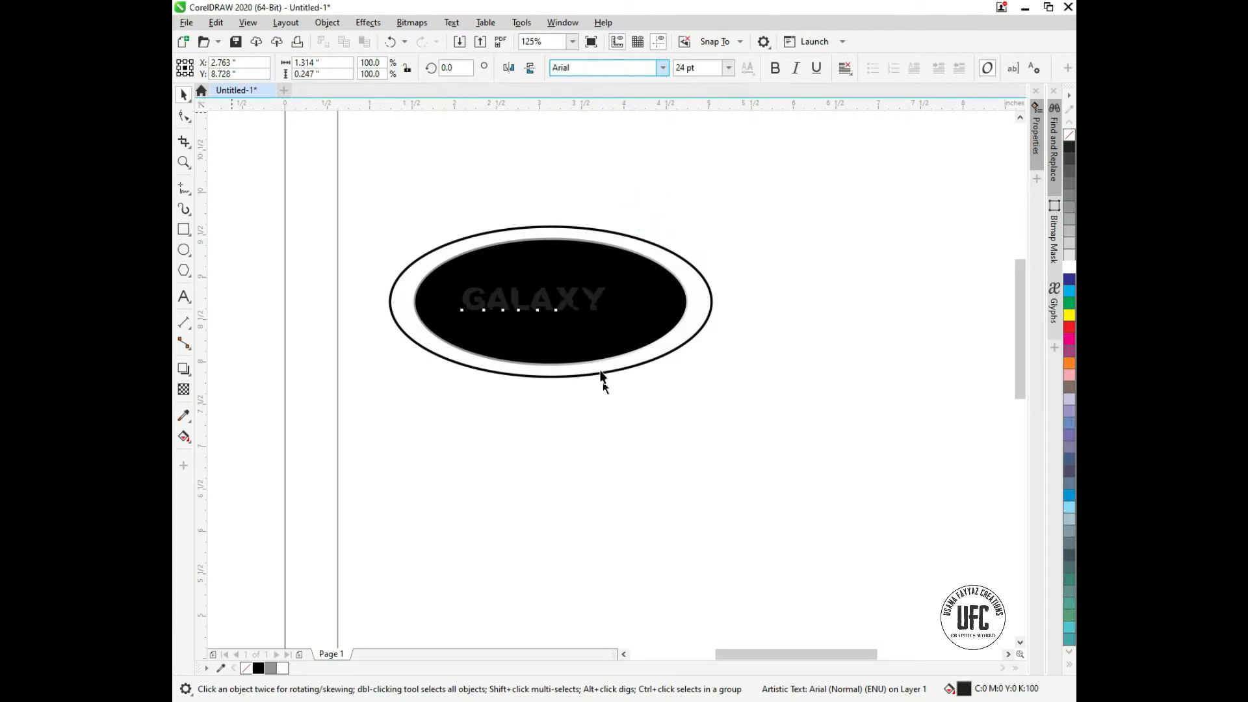
left_click_drag(610, 317, 640, 319)
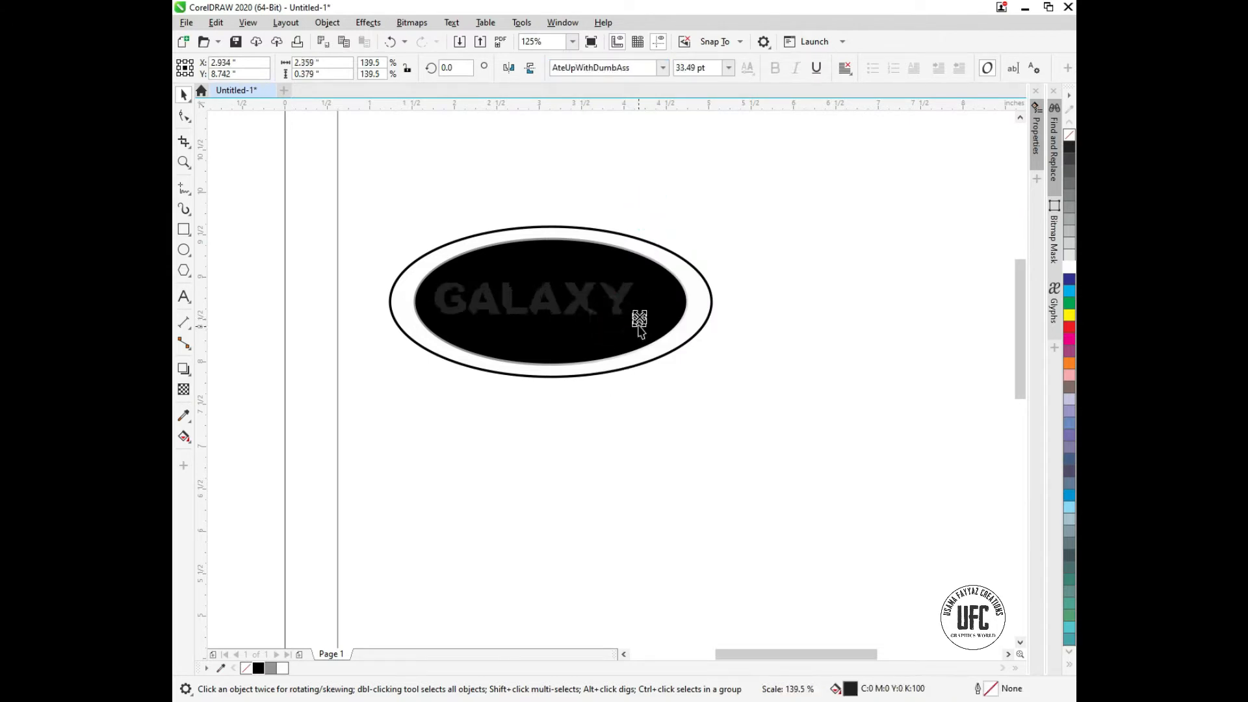
Set the GALAXY text's alignment to Center and centre it horizontally and vertically on the black ellipse.
left_click(844, 68)
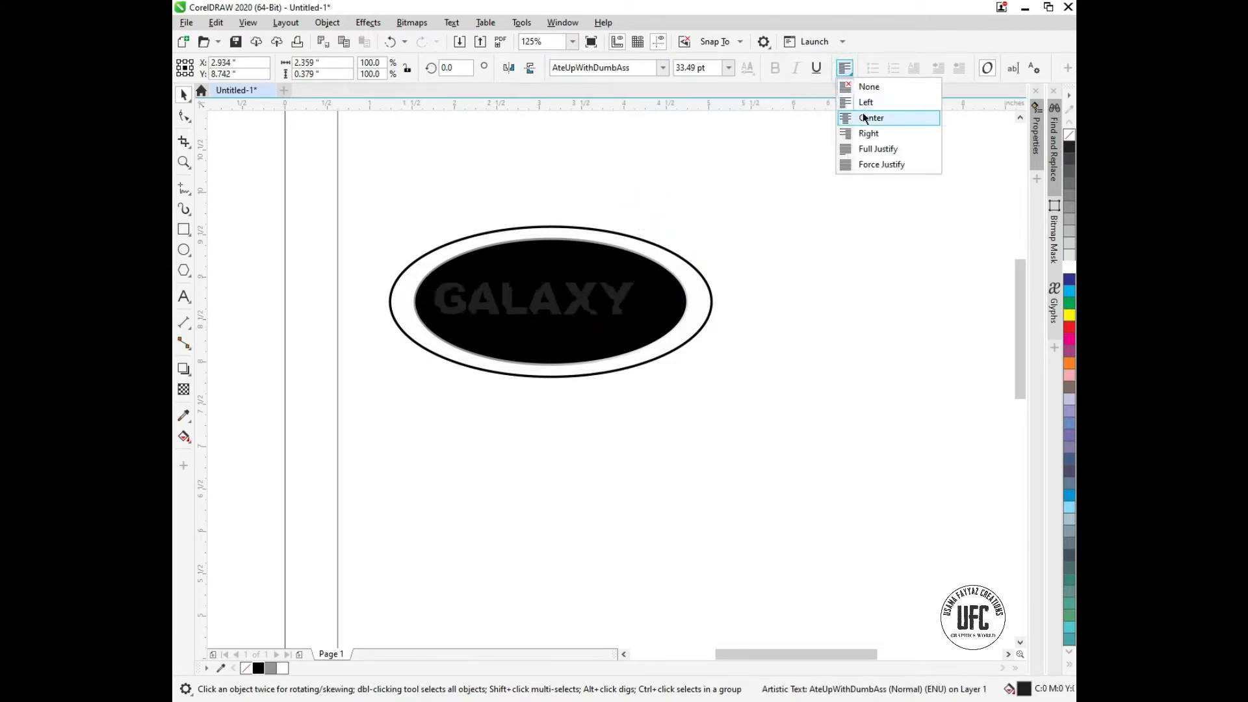
left_click(864, 118)
left_click(607, 338, "shift")
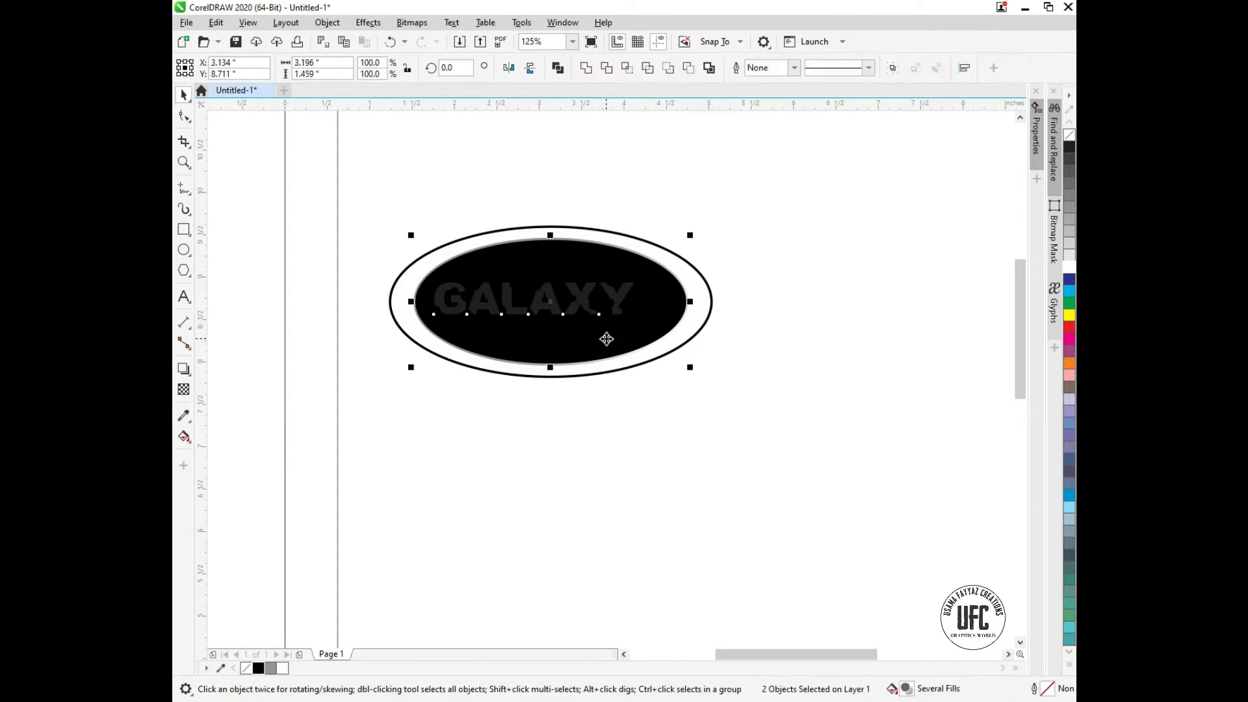
key("c")
key("e")
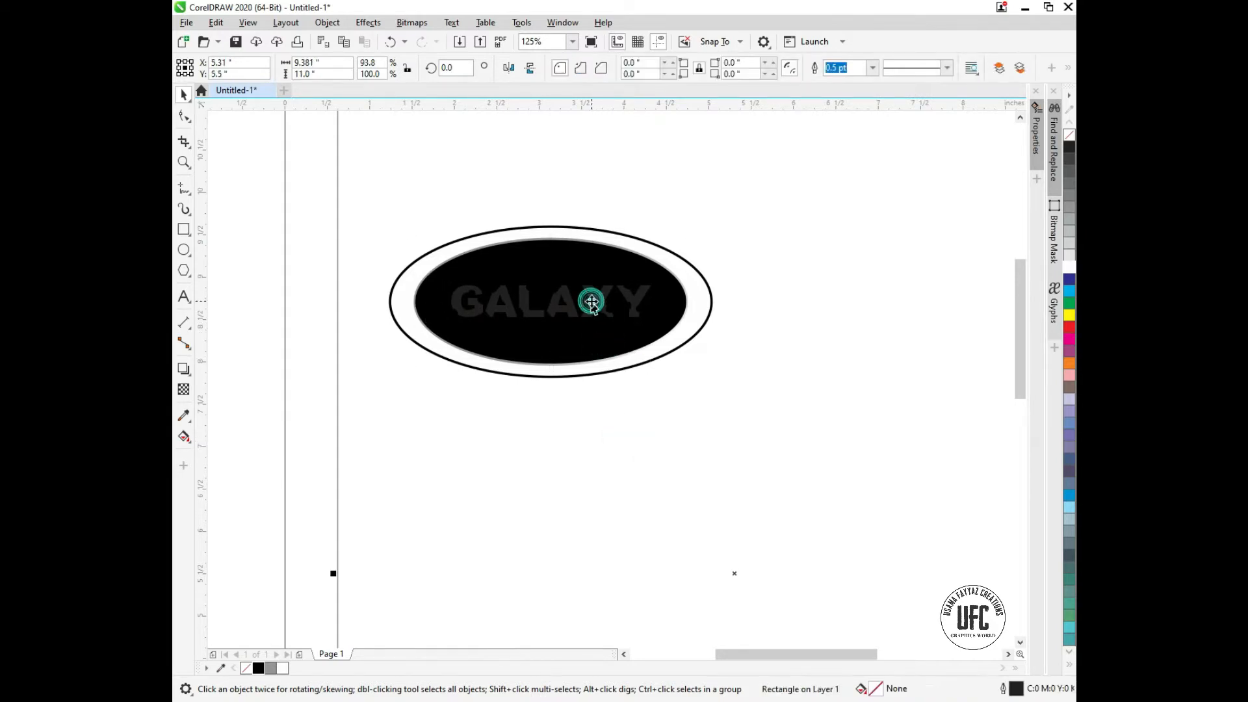
Fill the GALAXY text with white and enlarge it to about 2.72 by 0.44 inches around its centre.
left_click(591, 301)
left_click(1069, 267)
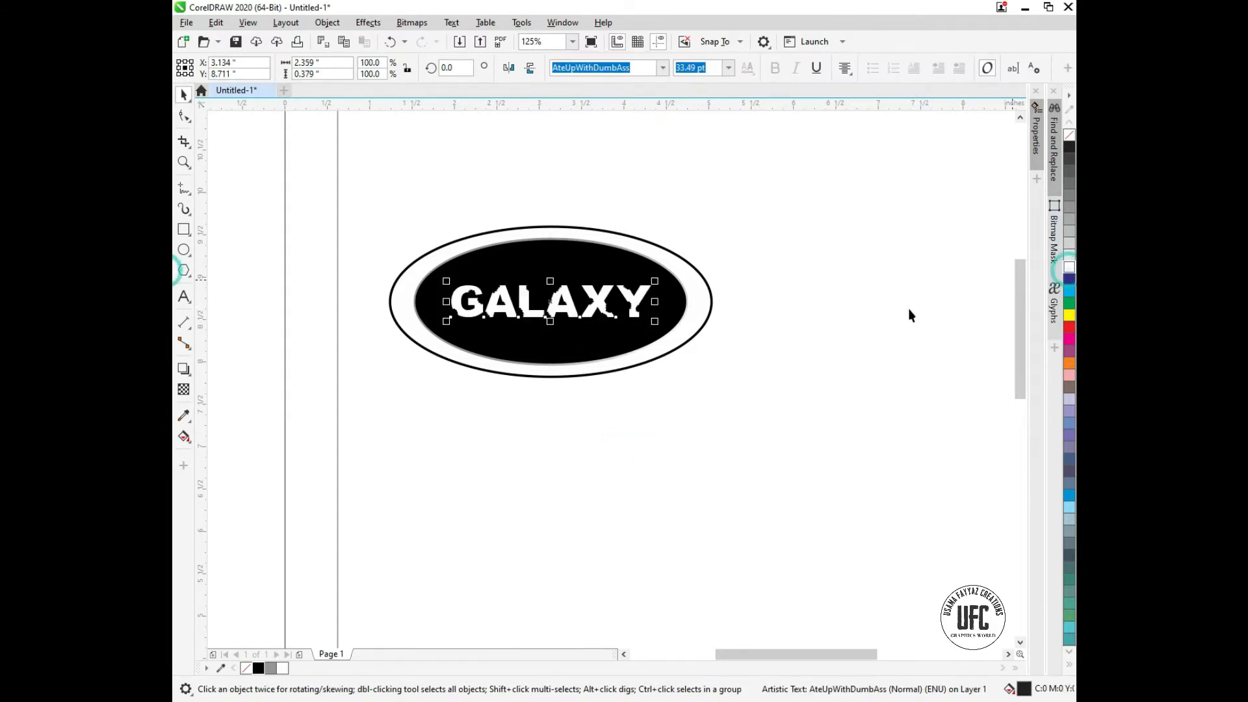
left_click_drag(654, 322, 671, 333)
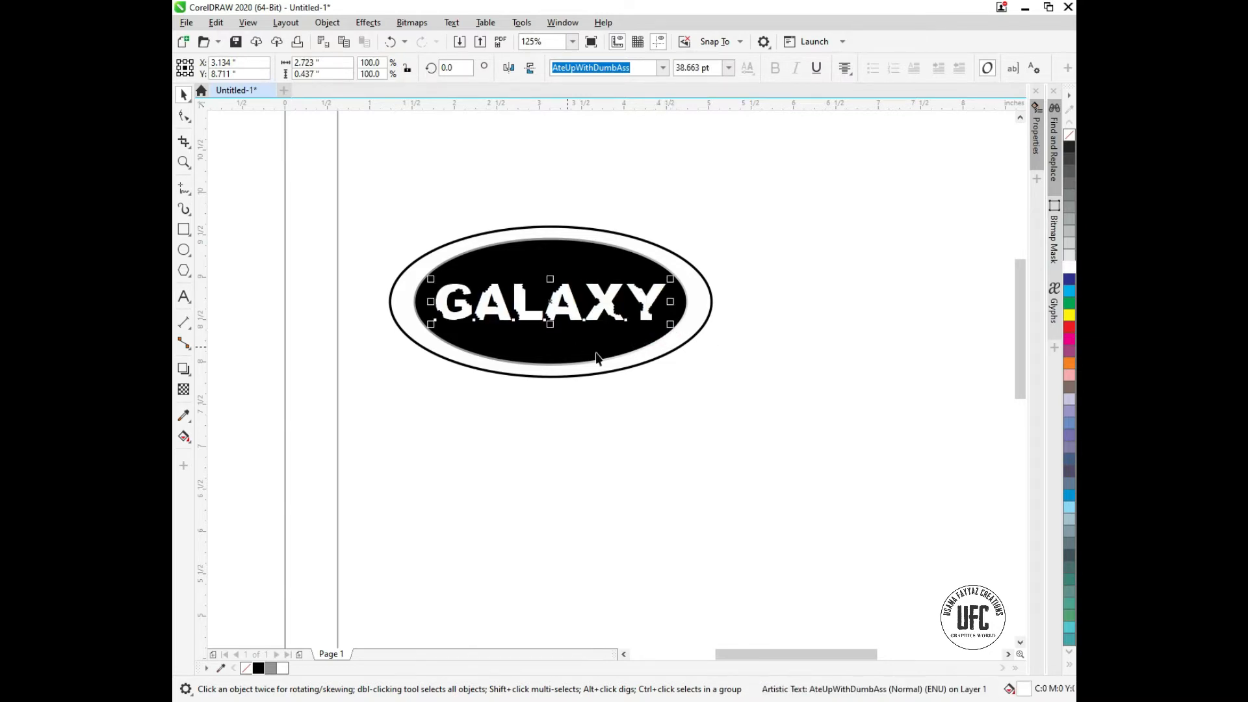
left_click(661, 420)
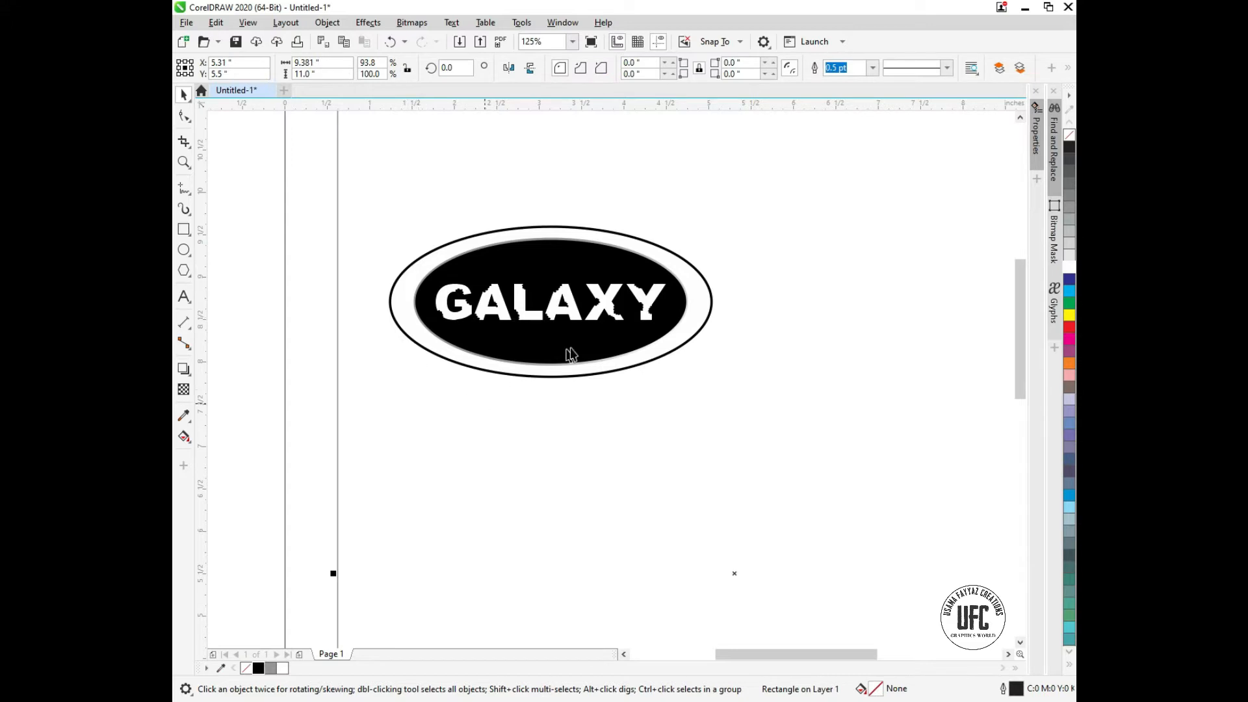
Duplicate the white GALAXY text straight down, about 1.86 inches below the original and outside the ellipses.
left_click(518, 305)
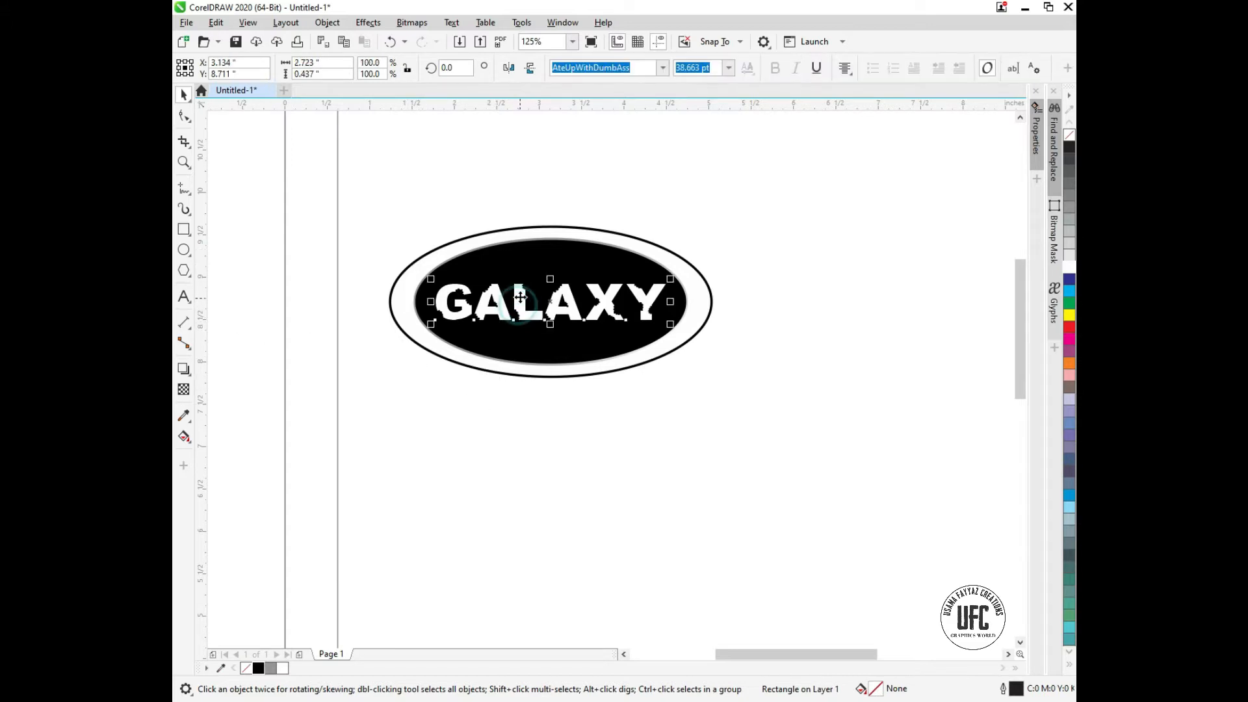
key("ctrl+Page_Down")
left_click_drag(524, 455, 524, 451)
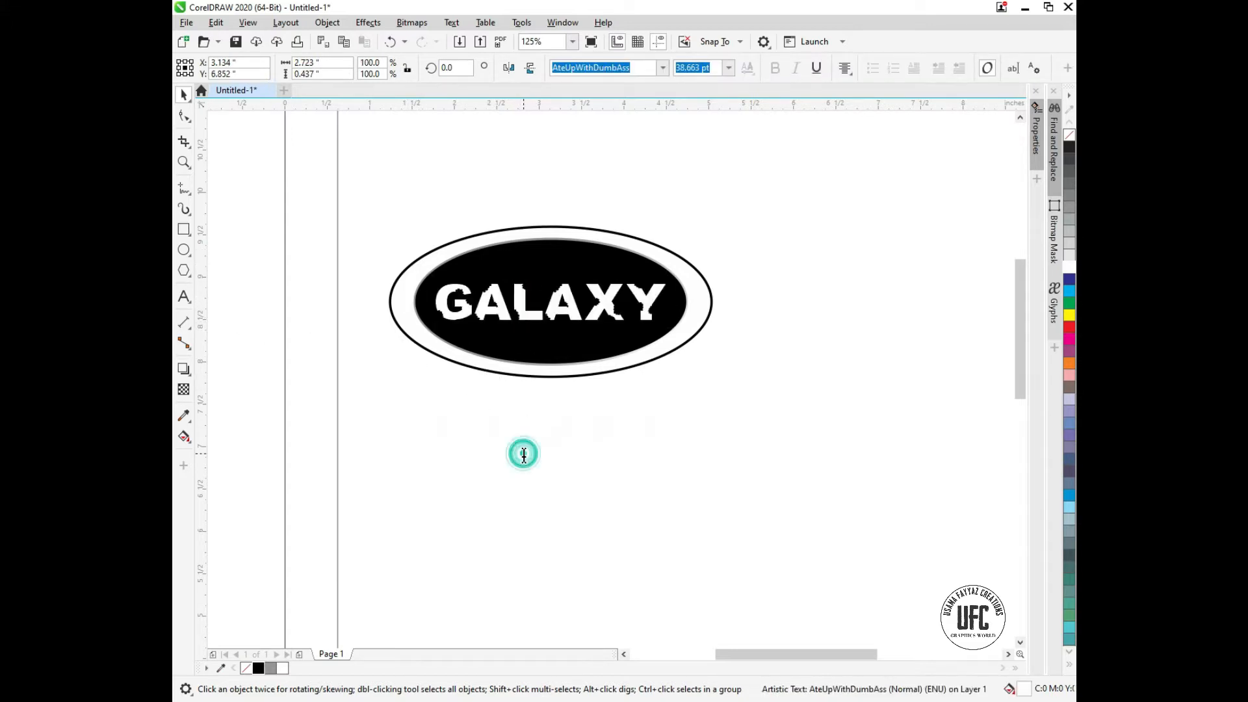
Replace the wording of the duplicated text below the badge with "Spiral Note book".
double_click(523, 451)
key("ctrl+a")
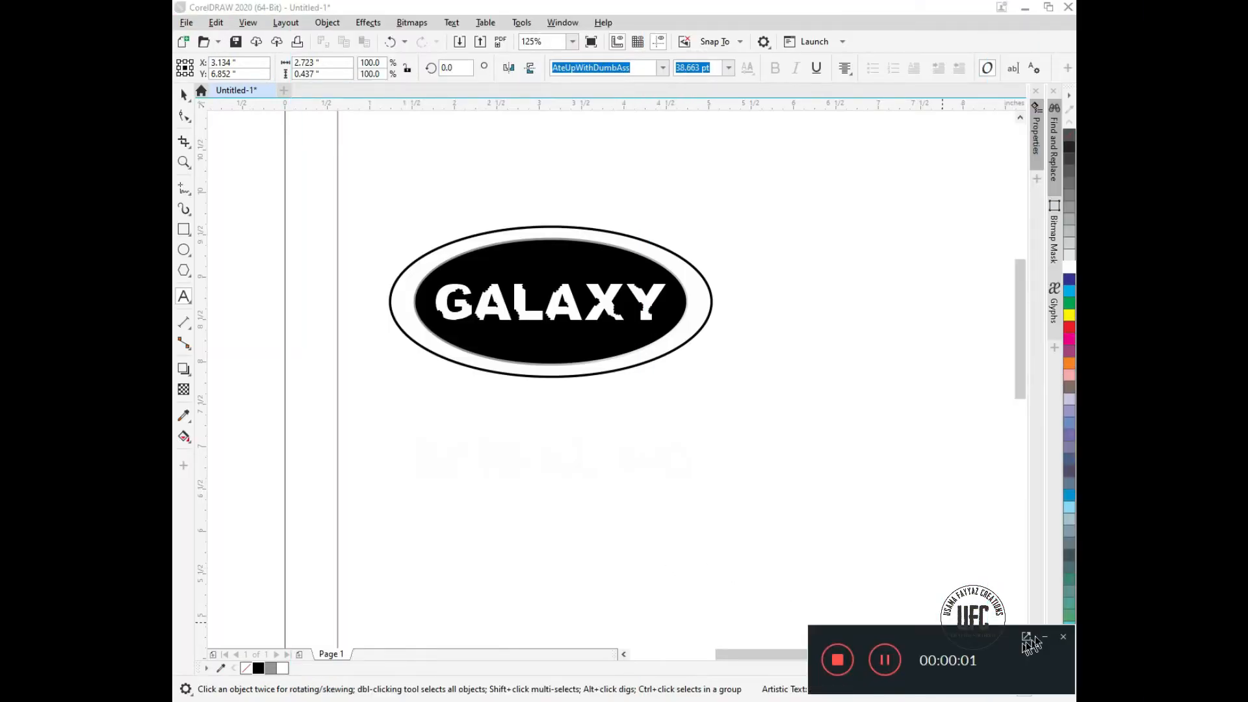
left_click(1046, 639)
left_click(669, 463)
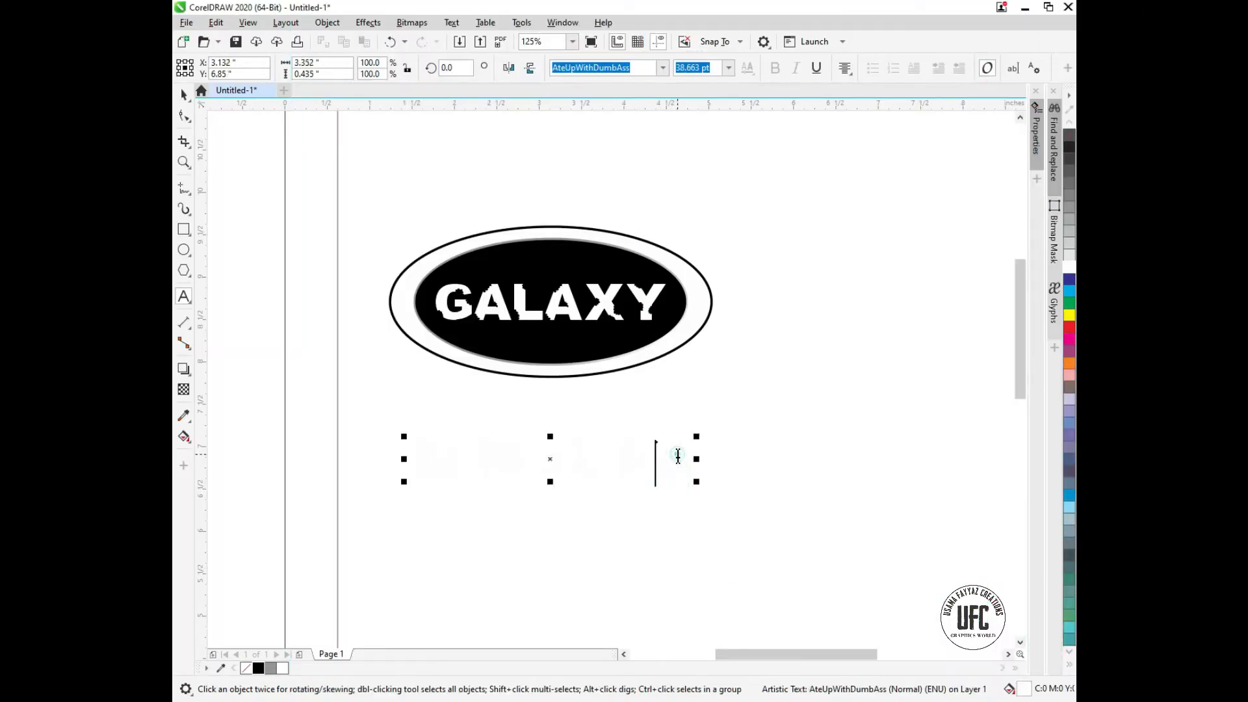
double_click(677, 456)
triple_click(677, 457)
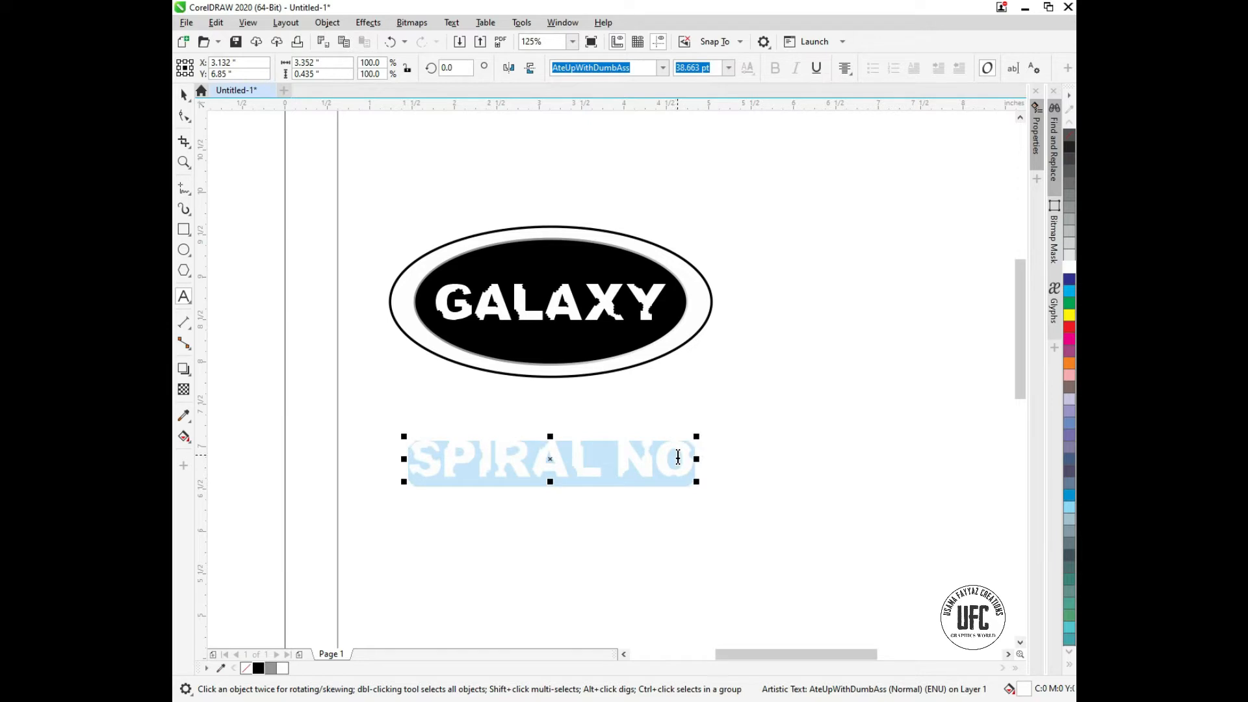
left_click(678, 457)
key("Escape")
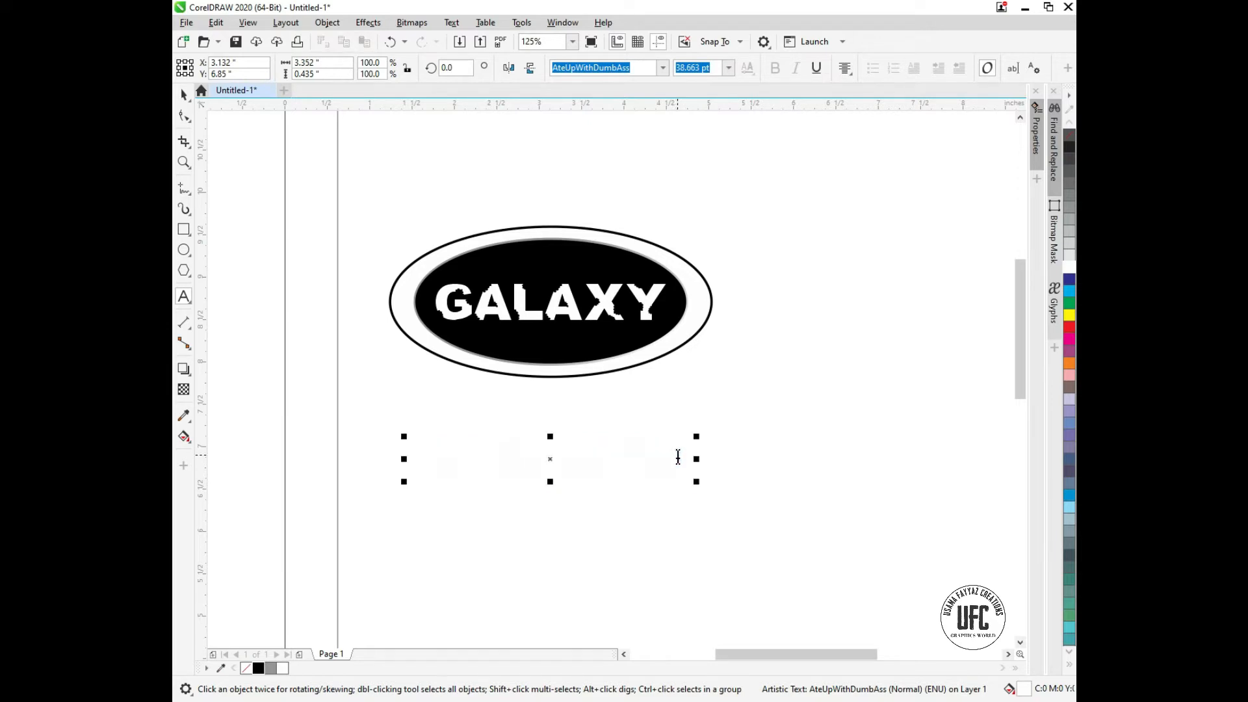
type("TE")
key("Escape")
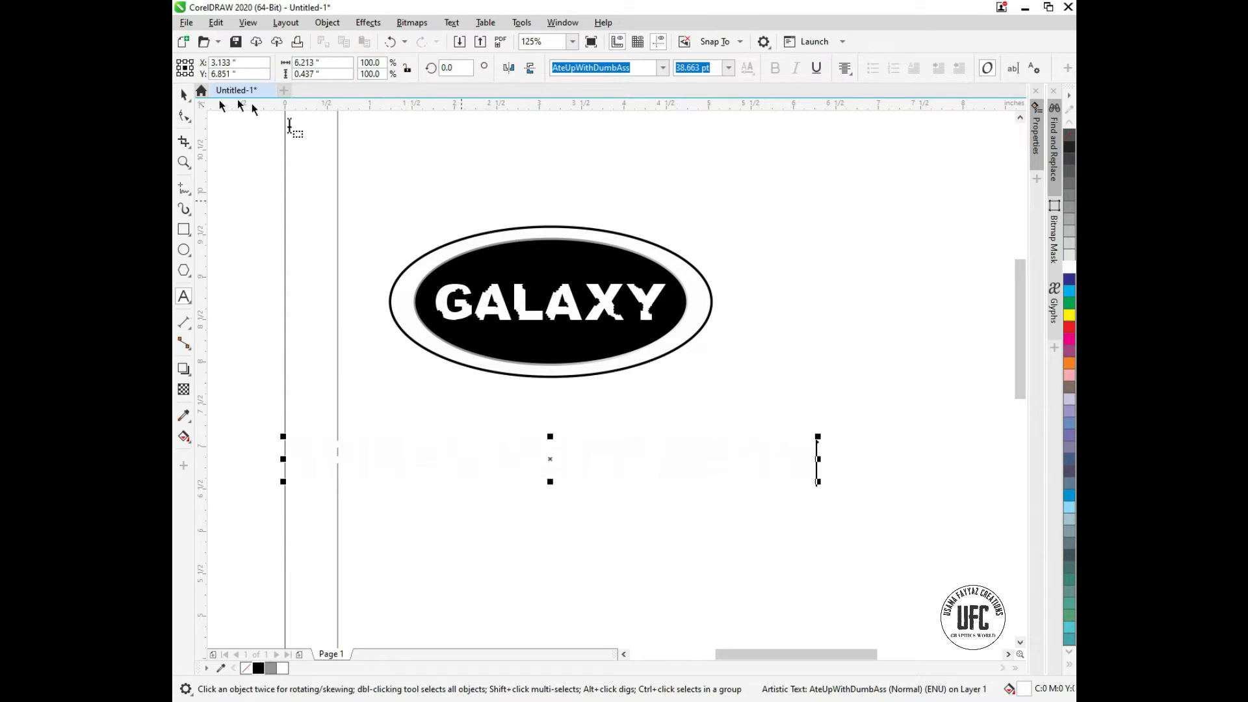
Fill the notebook title below the badge with RGB black and set its font to Arial.
left_click(184, 95)
left_click(258, 668)
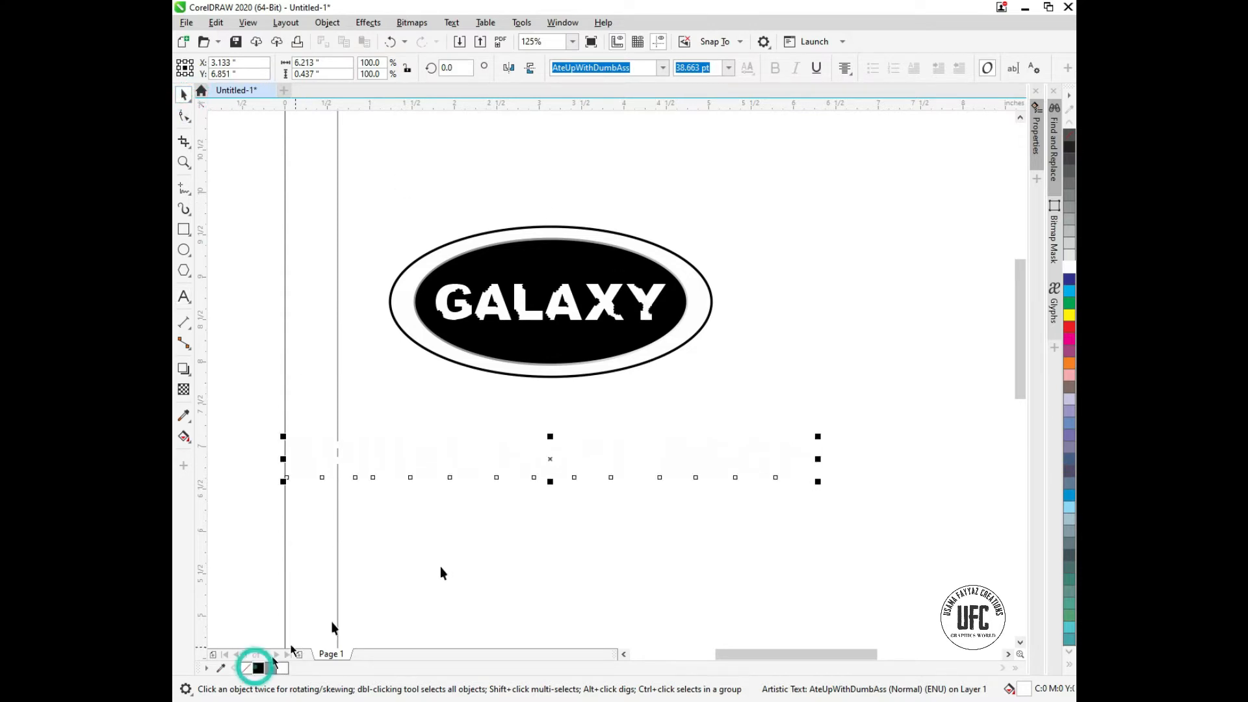
left_click(622, 66)
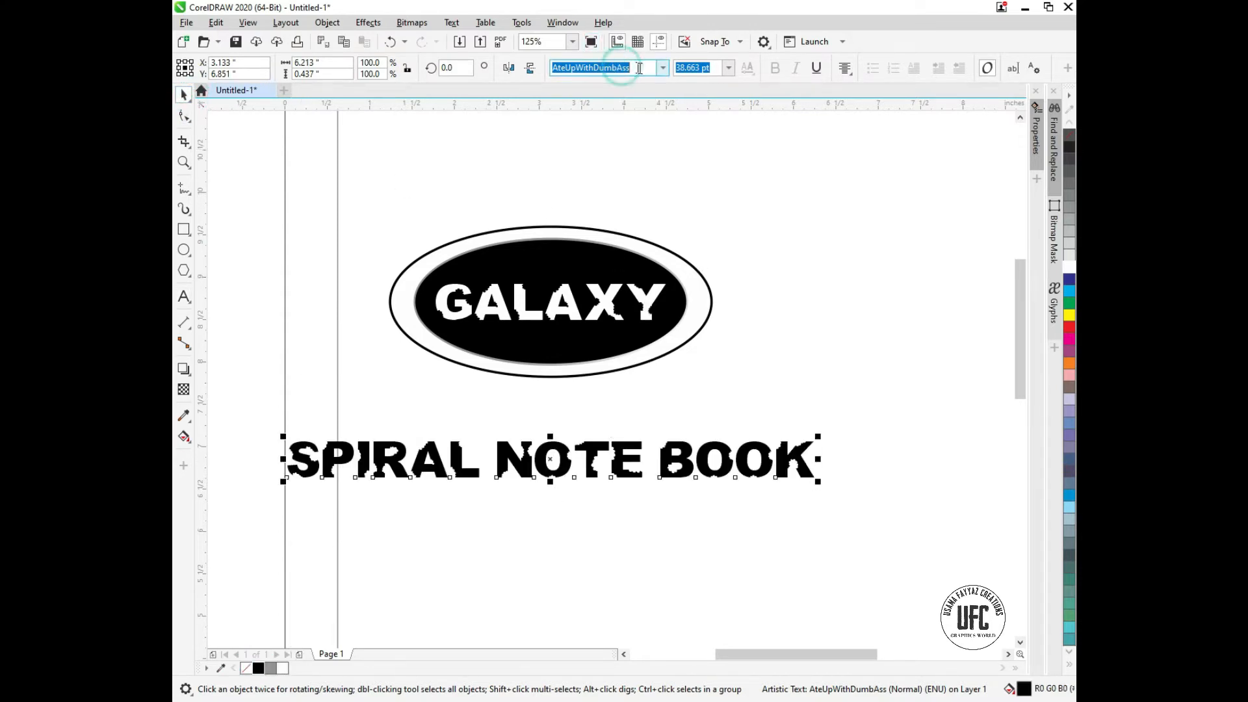
double_click(628, 71)
type("Arial")
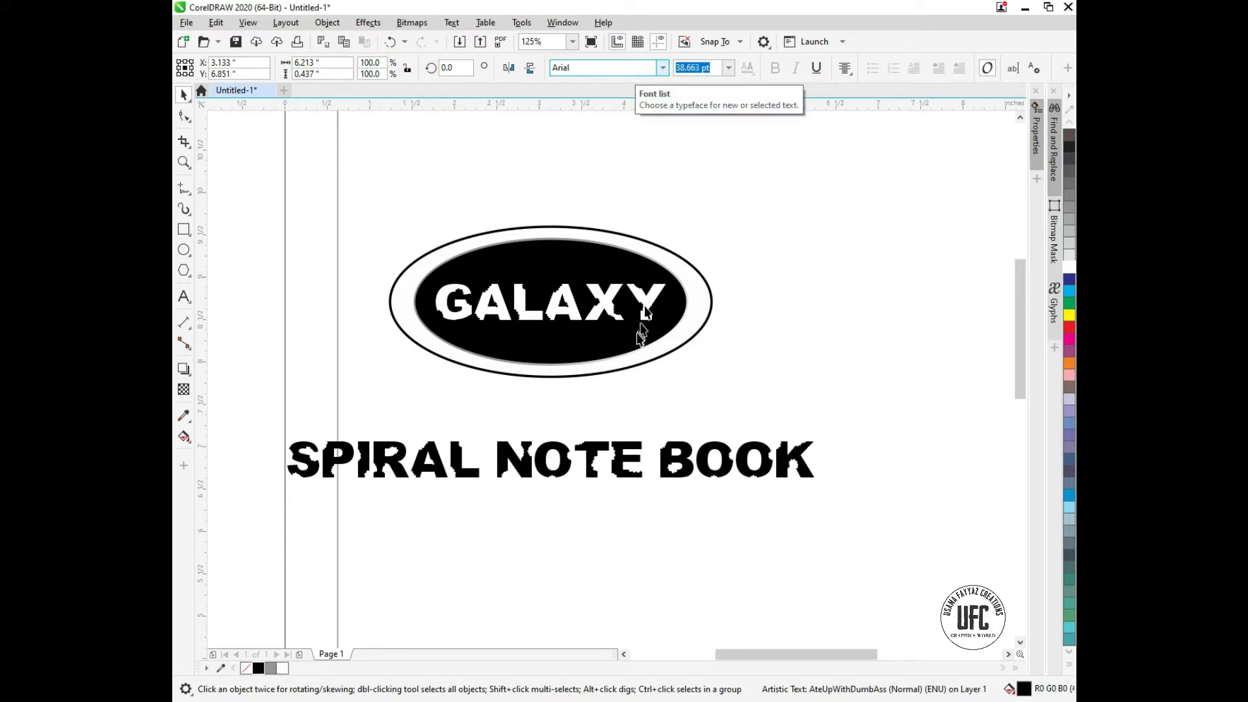
key("Return")
Capitalise the last word of the title so that it reads "Spiral Note Book".
left_click(587, 464)
left_click(586, 465)
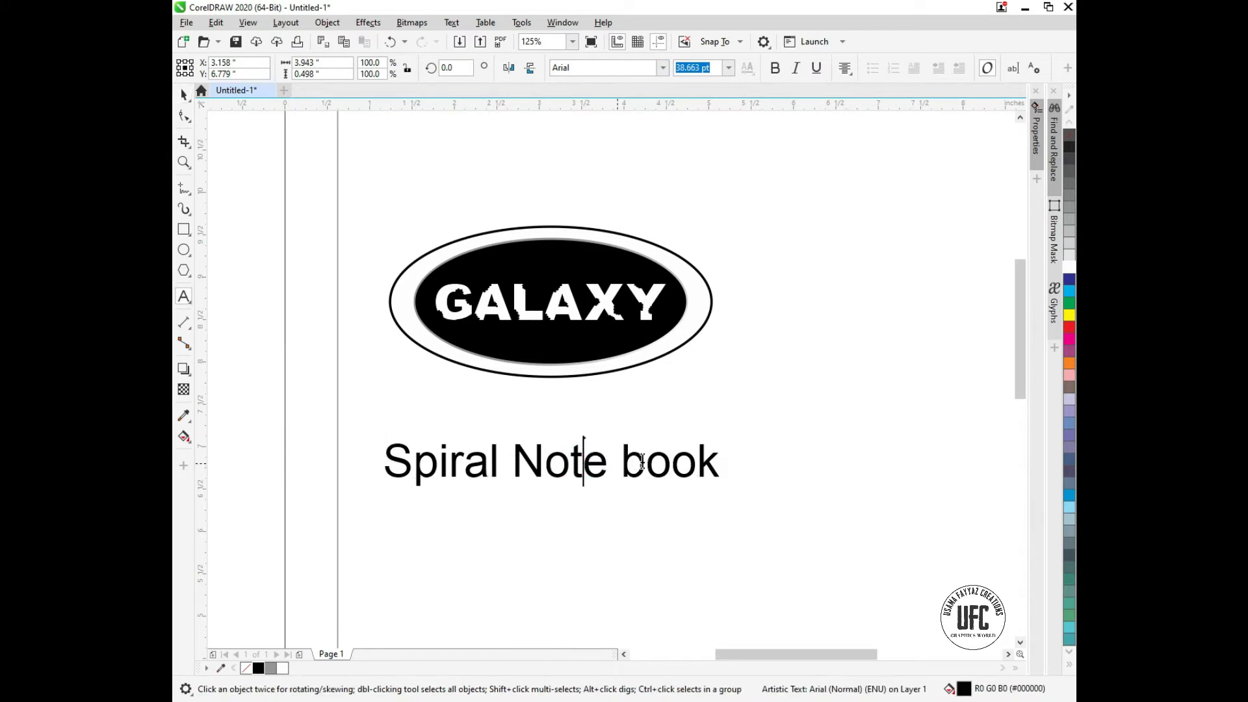
left_click_drag(623, 462, 633, 463)
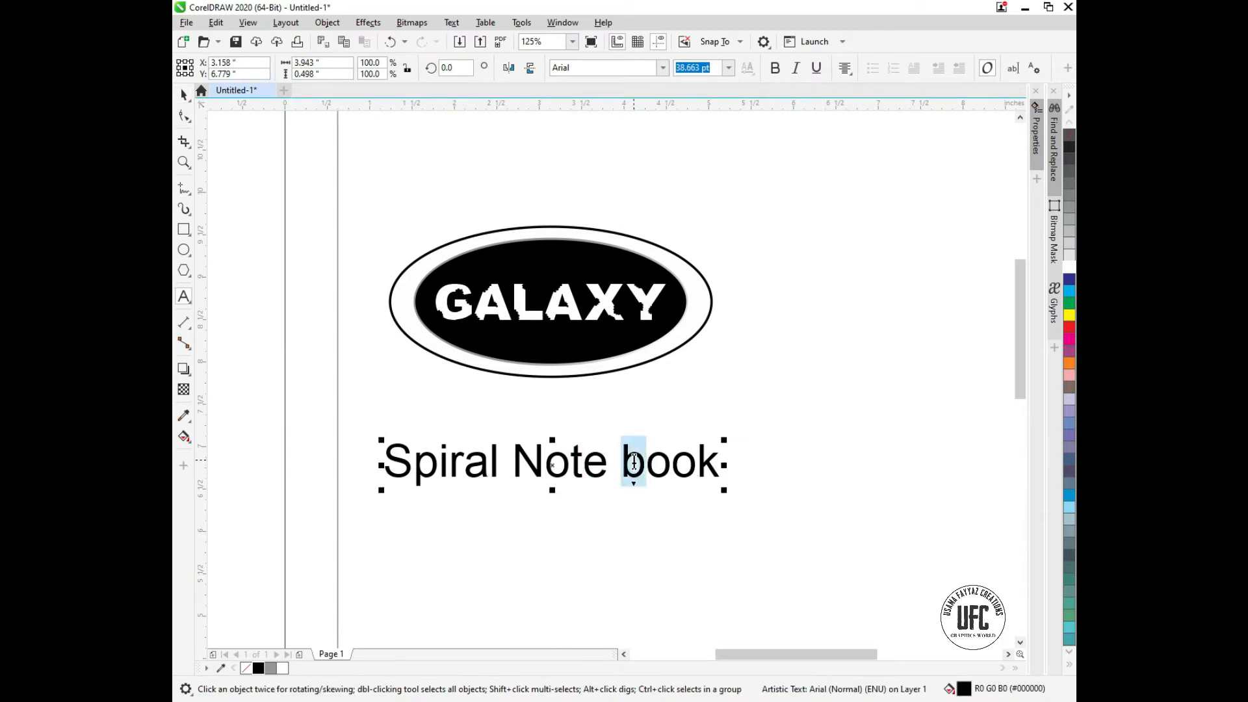
left_click(633, 463)
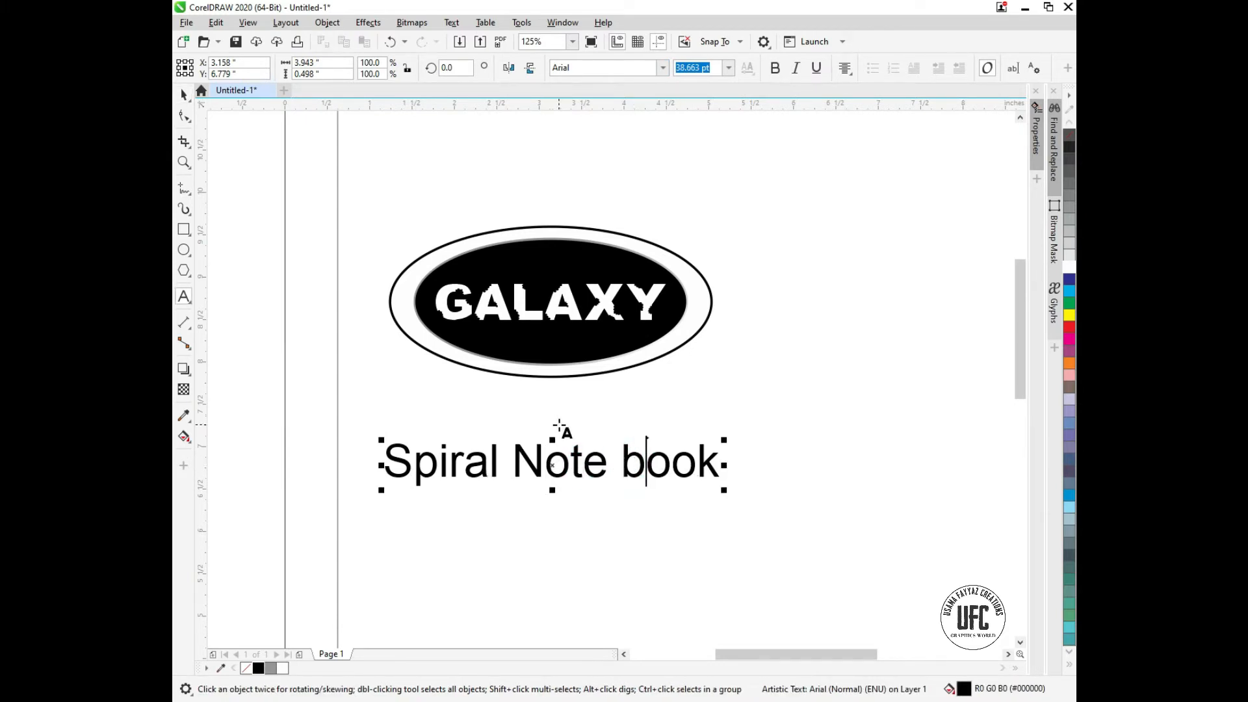
key("BackSpace")
type("B")
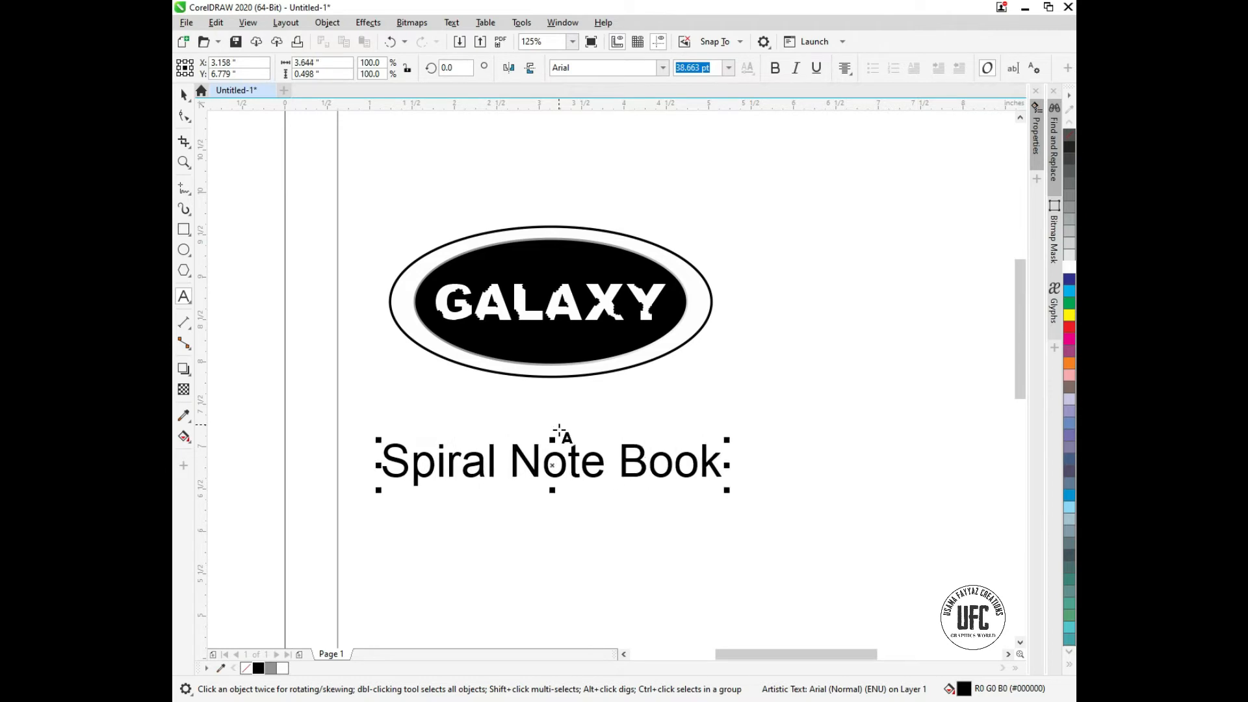
Move the Spiral Note Book title up about 0.48 inches to just below the badge and make it bold.
left_click(182, 95)
left_click_drag(552, 466, 541, 430)
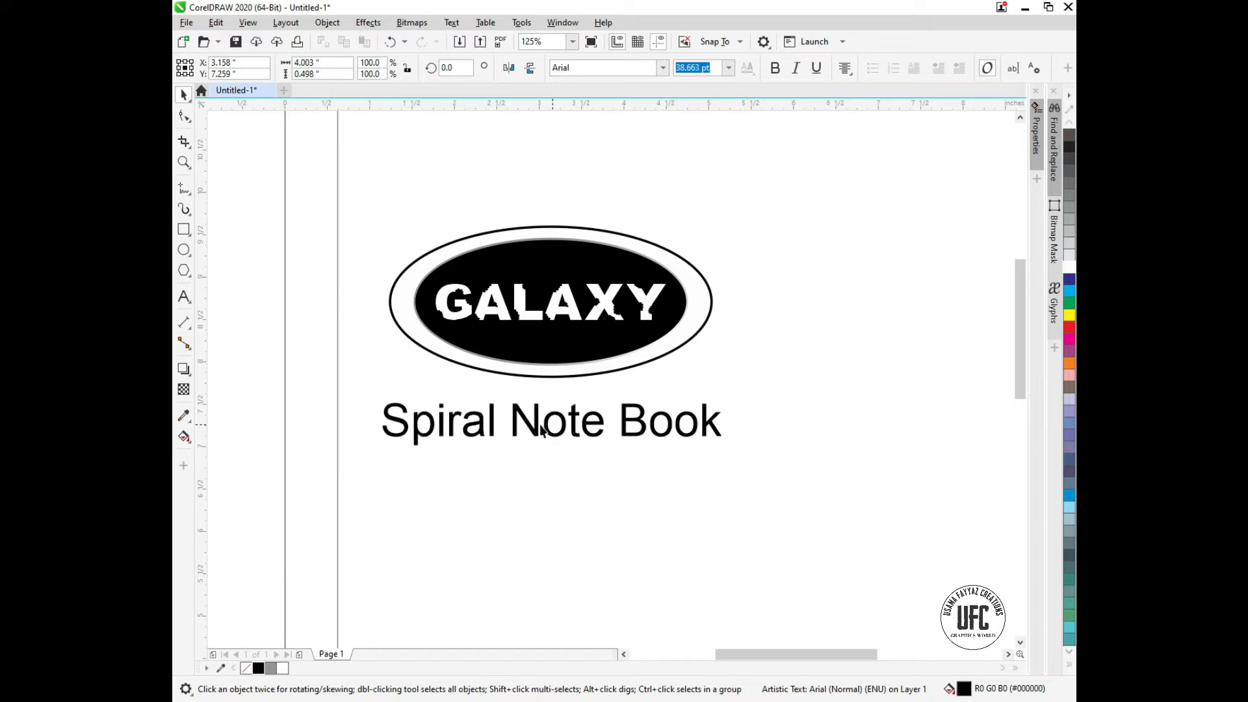
left_click(775, 68)
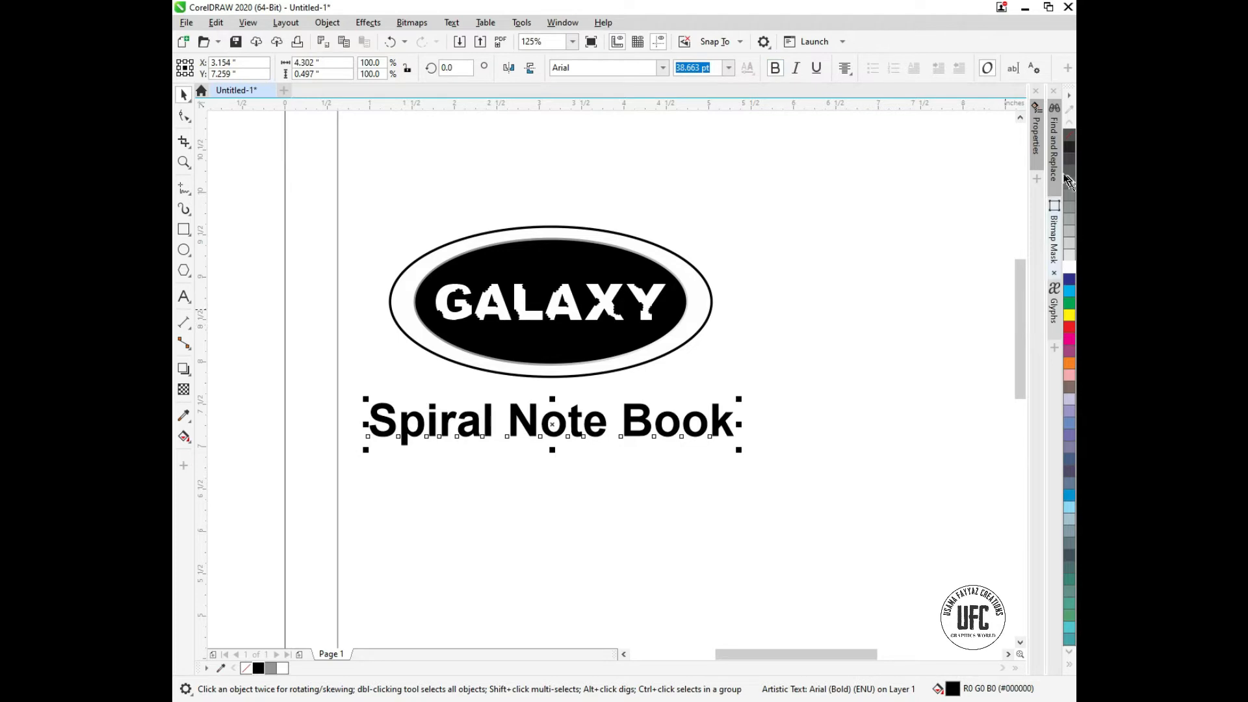
Give the Spiral Note Book title a 1.0 pt character outline.
left_click(1035, 150)
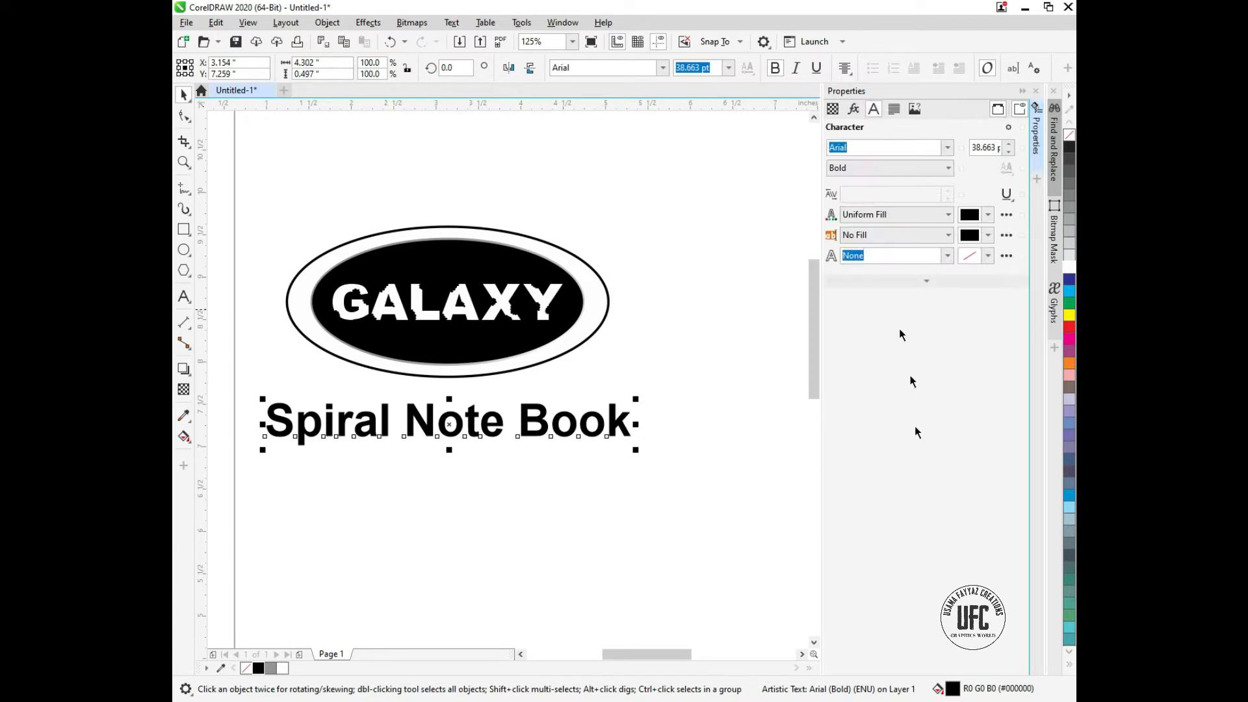
left_click(891, 215)
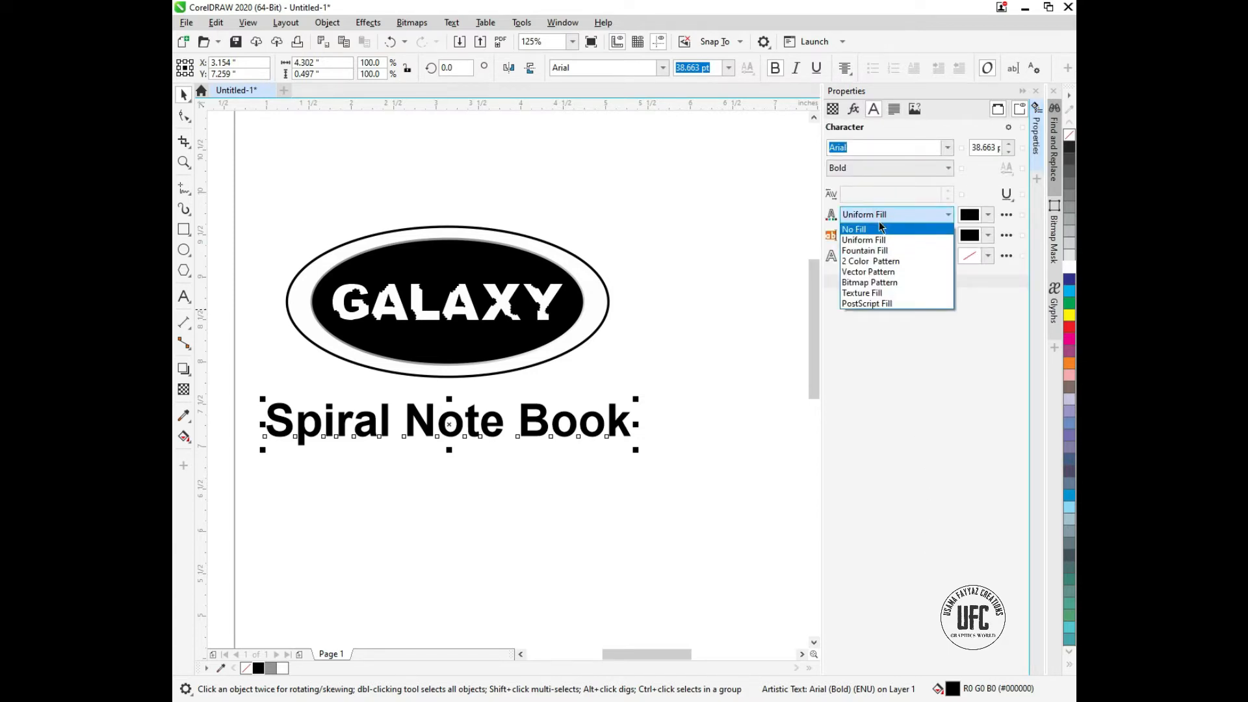
left_click(873, 215)
left_click(877, 256)
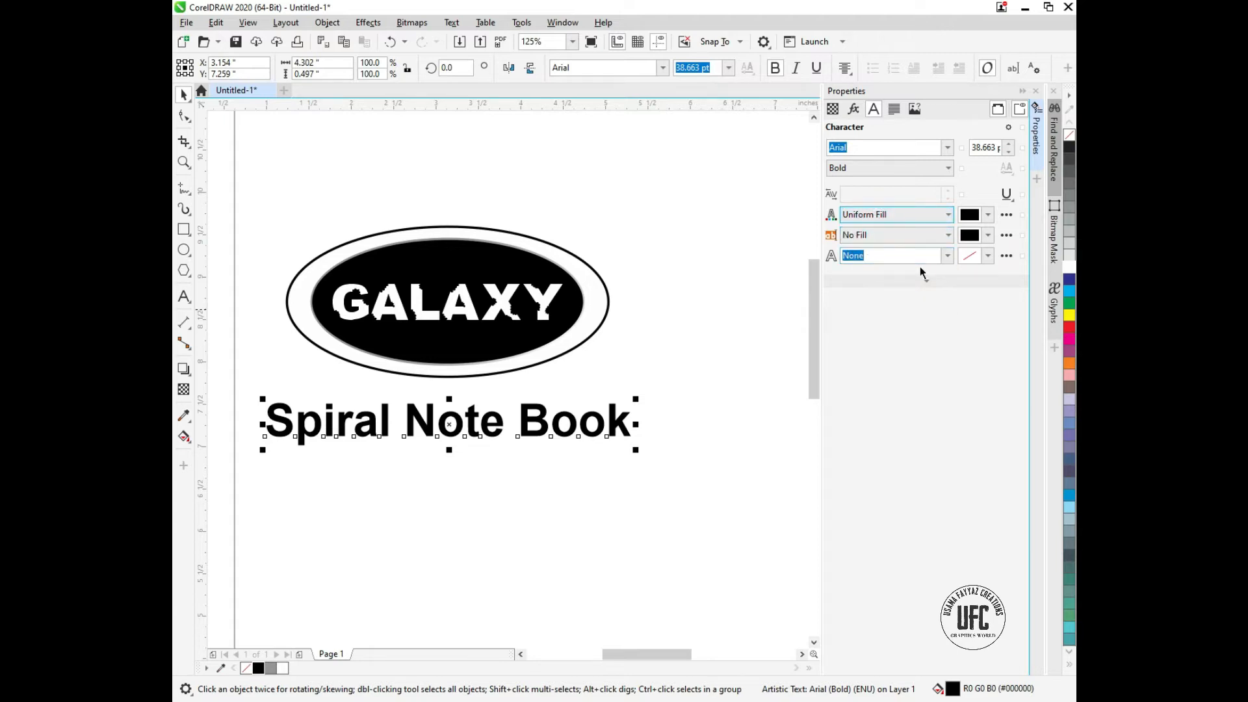
left_click(947, 255)
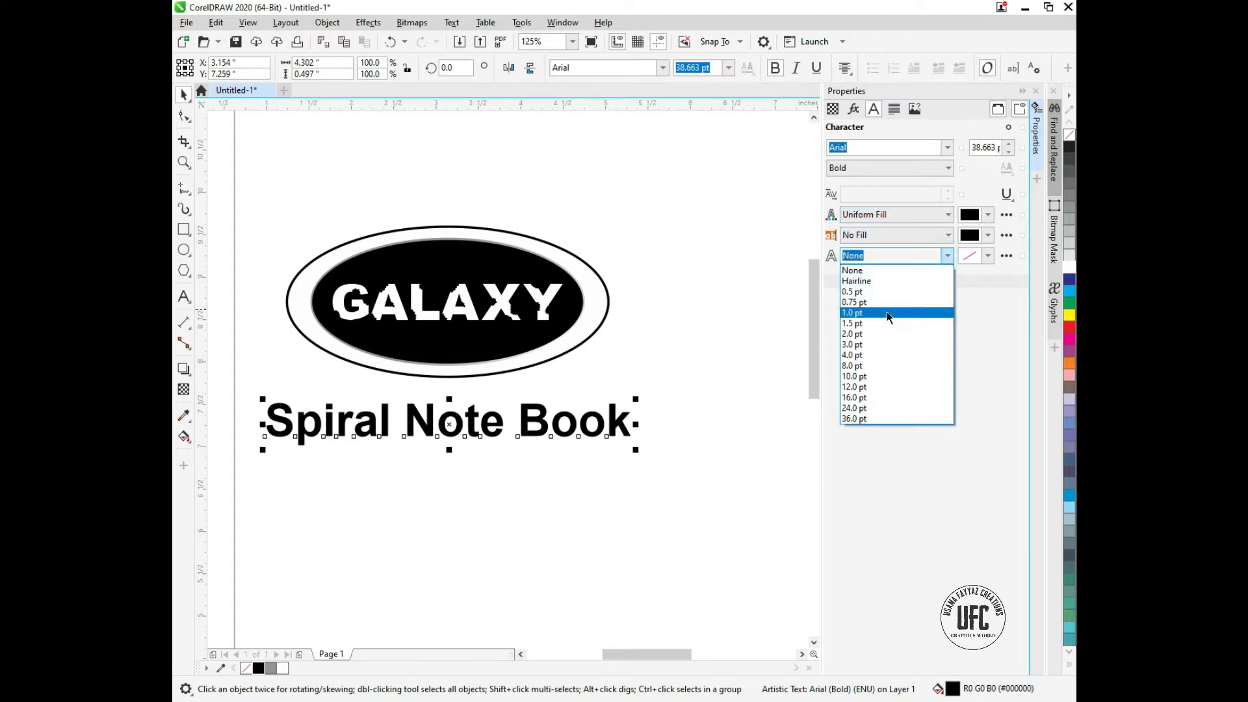
left_click(930, 301)
Place the title's outline outside the characters, set its colour to white, and deselect the text.
left_click(1006, 256)
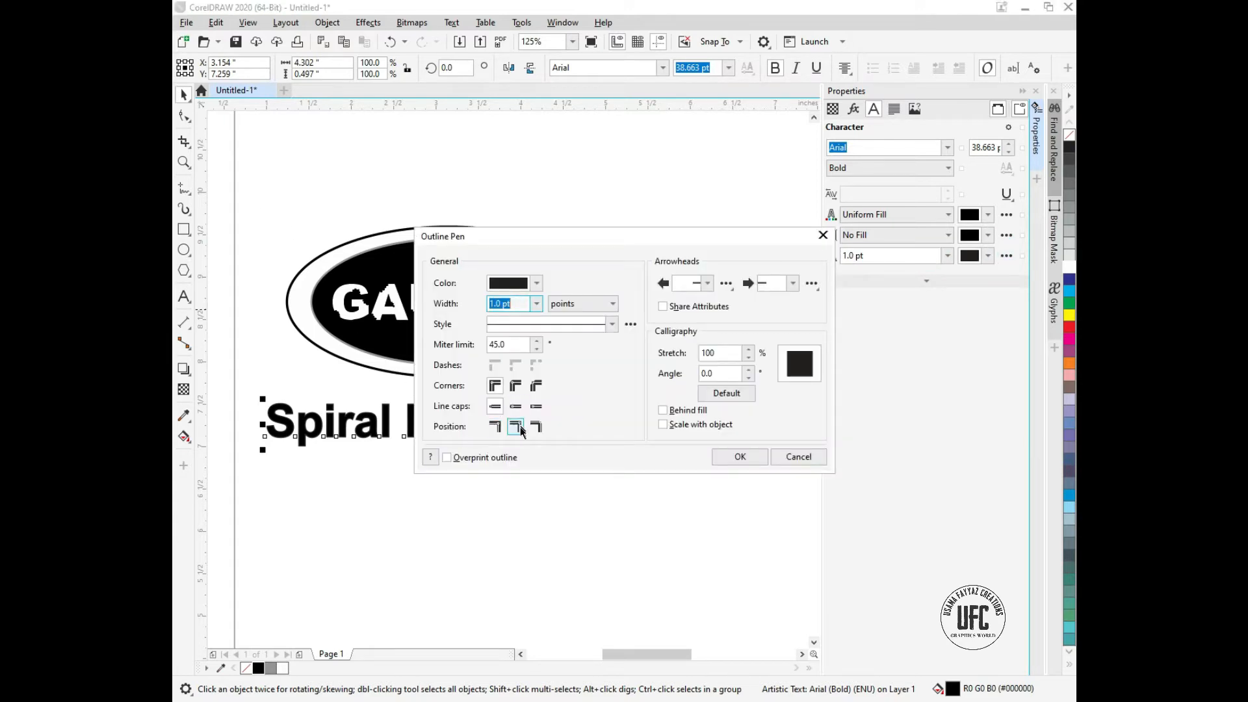
left_click(498, 432)
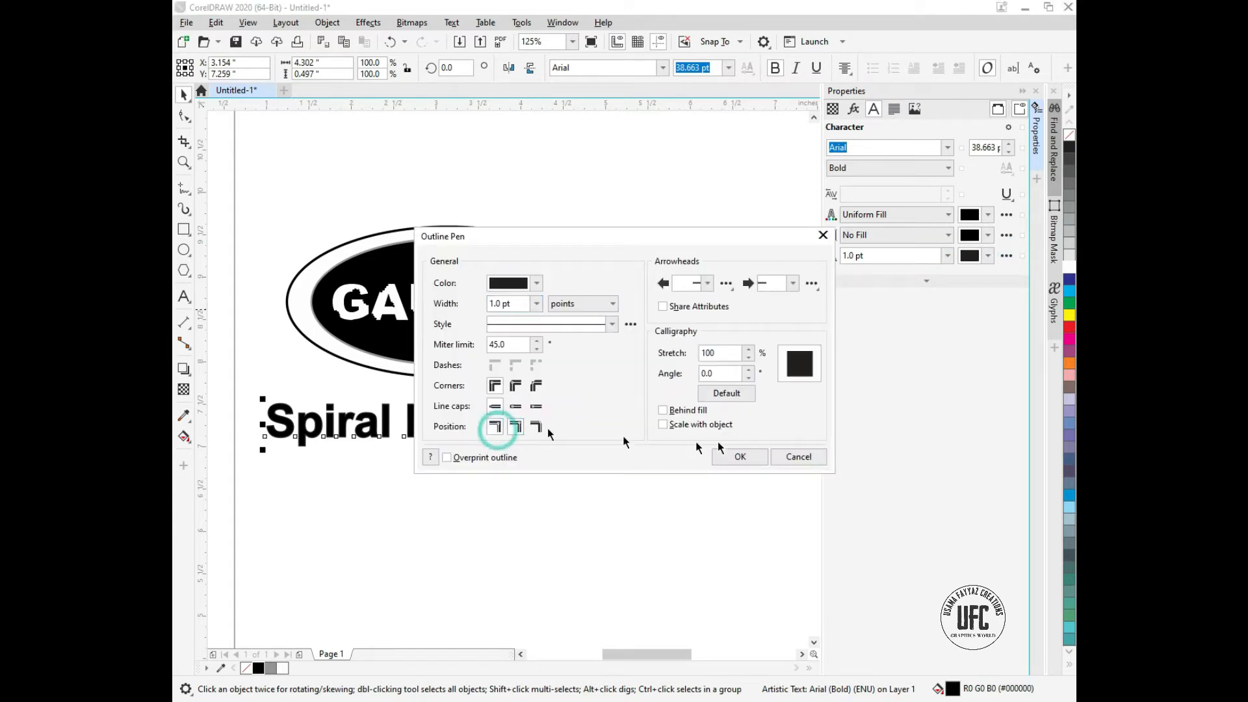
left_click(796, 388)
left_click(534, 284)
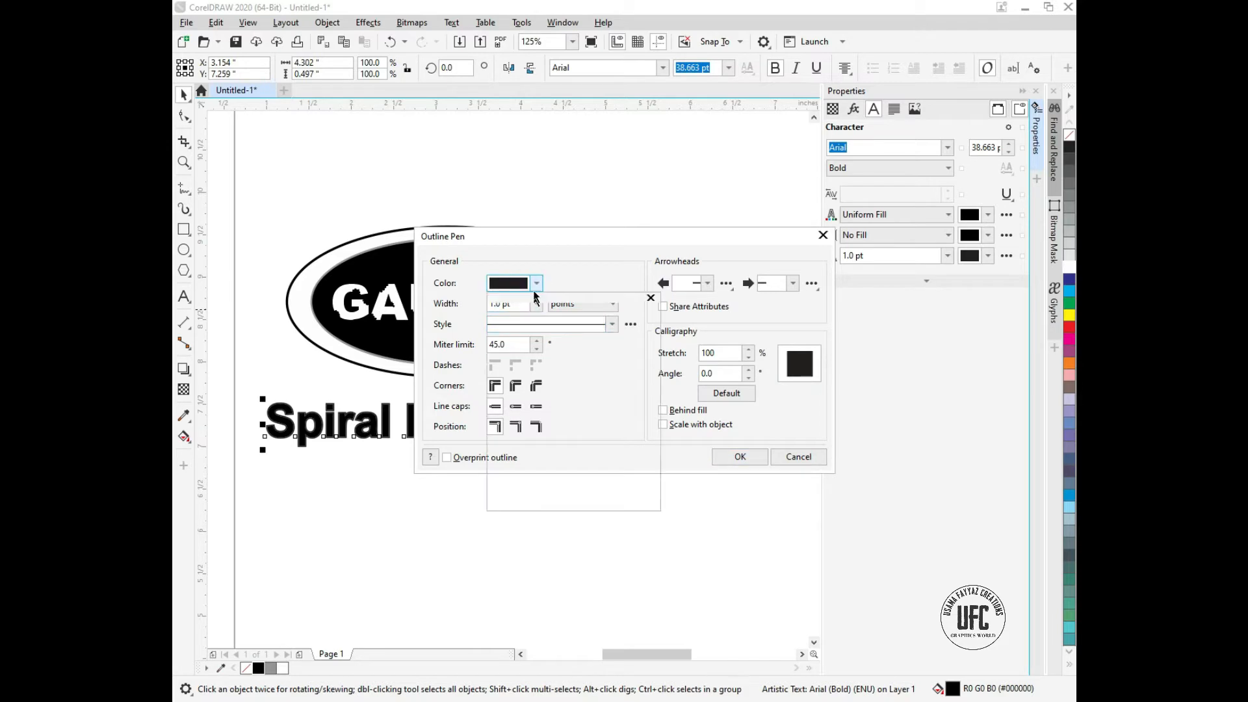
left_click(713, 455)
left_click(725, 455)
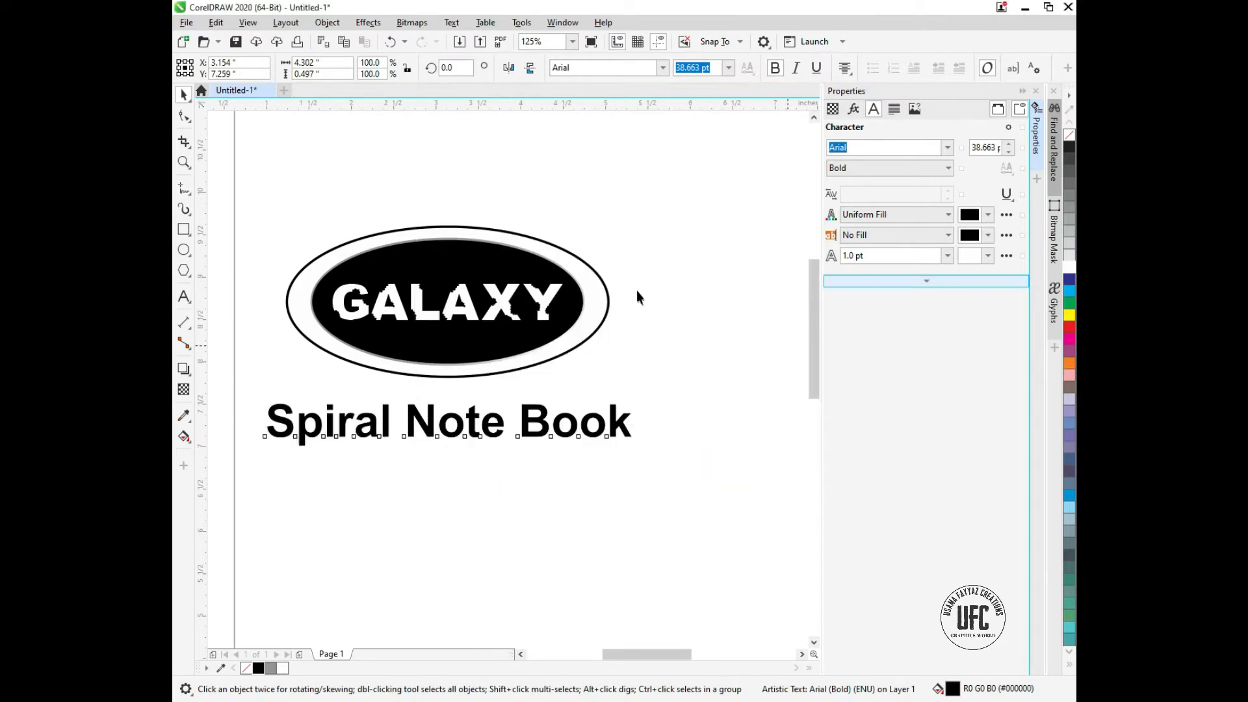
scroll(606, 270, "down", 2)
left_click(325, 276)
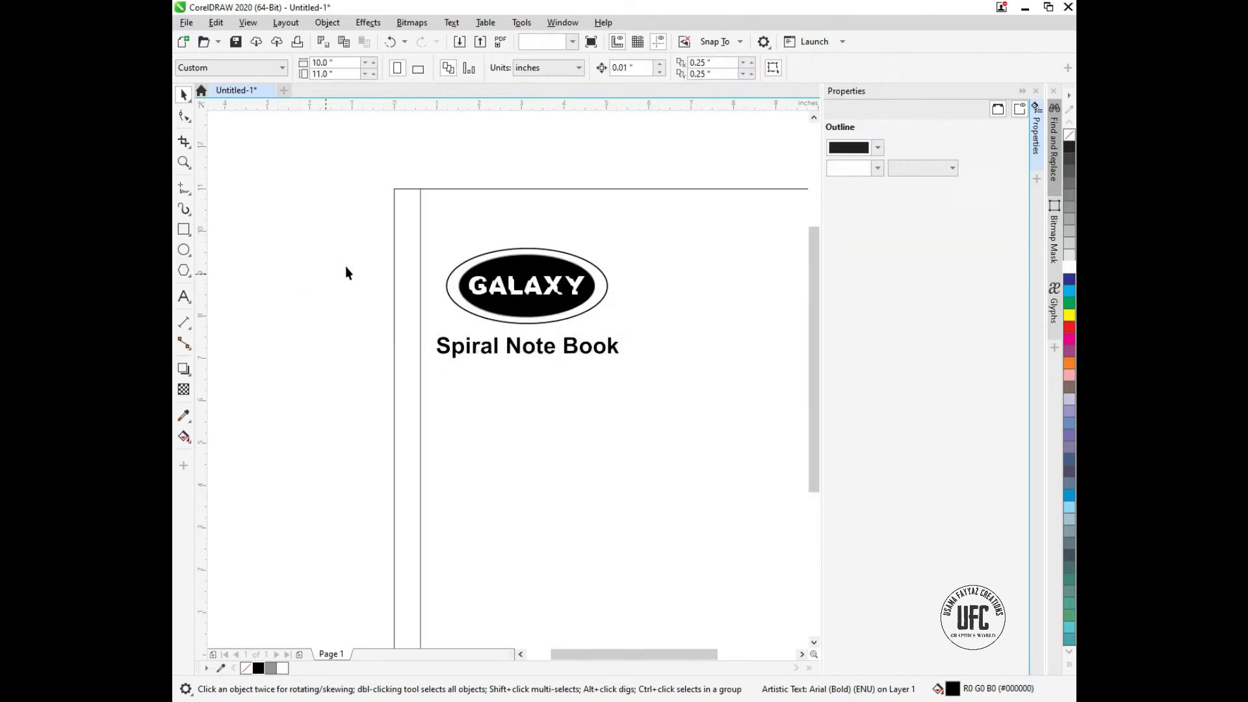
Add the two-line text "A4" and "100" in 24 pt Arial near the page's lower-right corner.
scroll(346, 265, "down", 1)
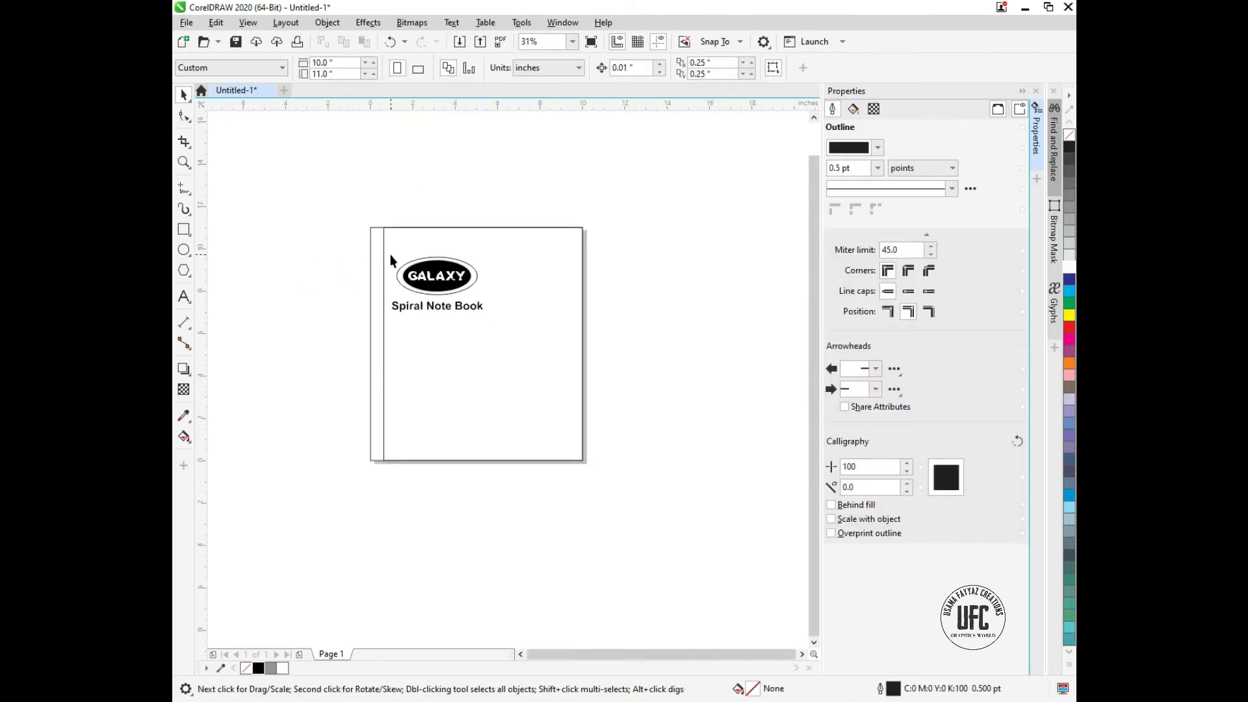
scroll(533, 444, "up", 1)
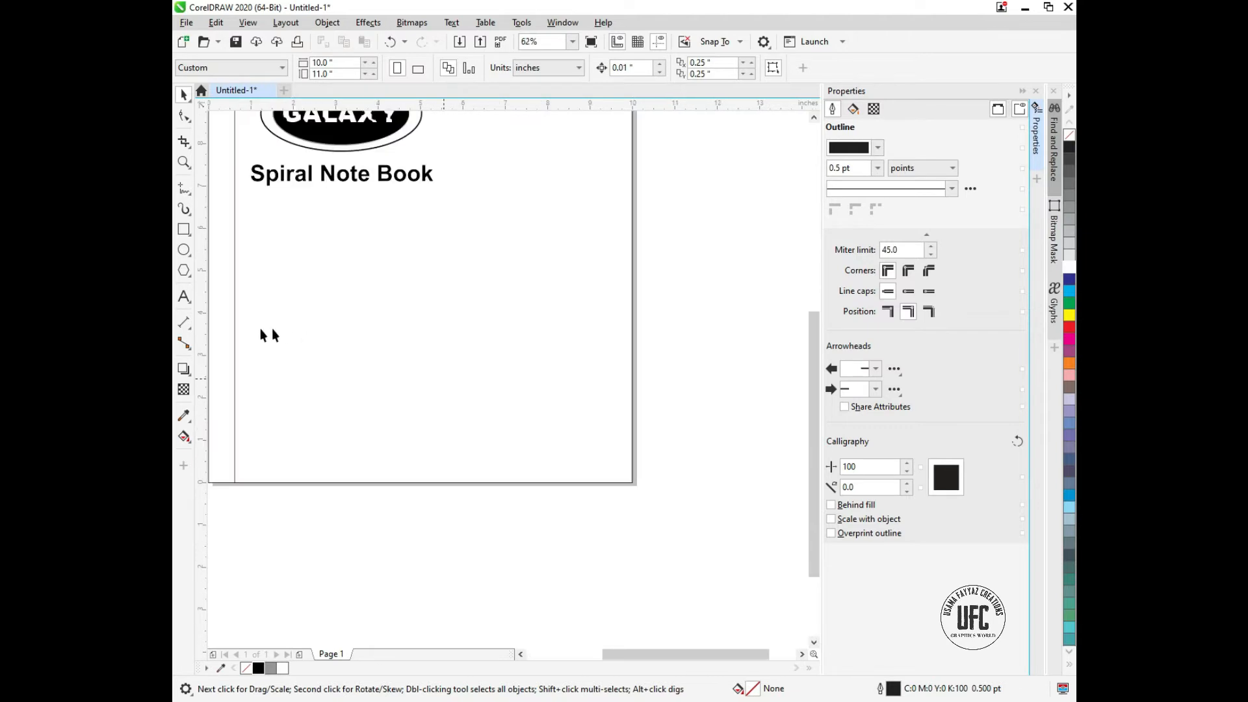
left_click(183, 296)
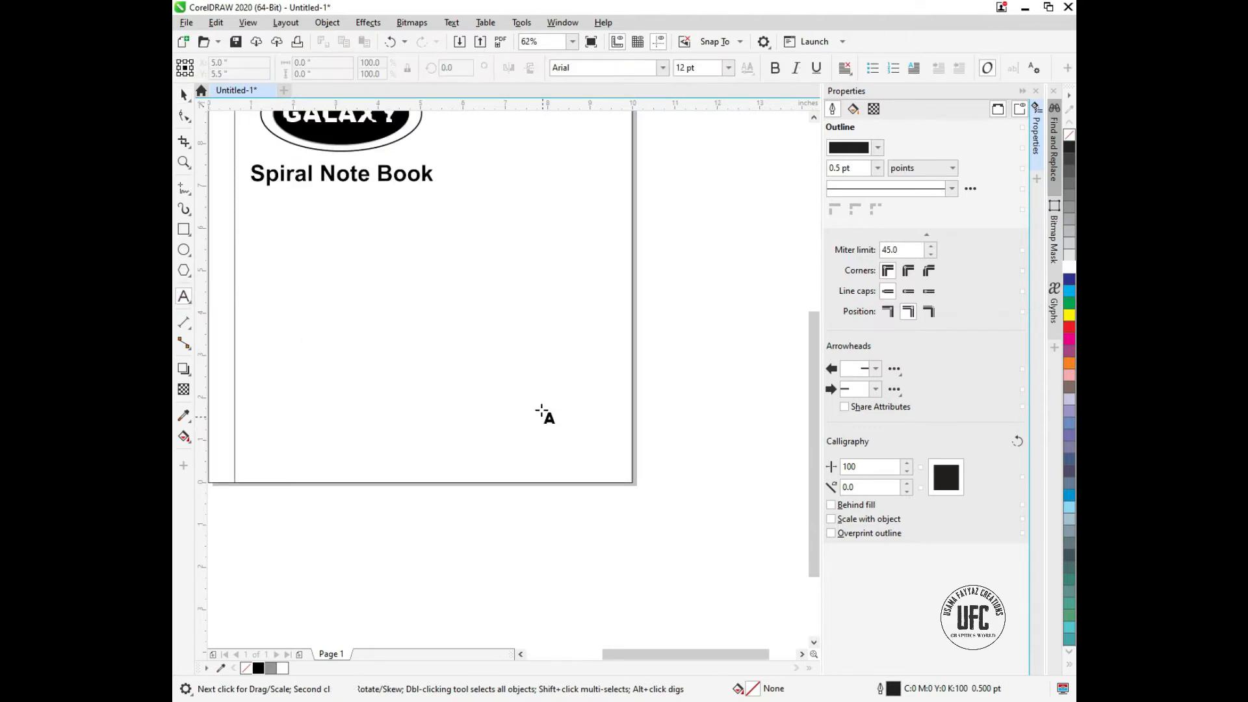
scroll(541, 413, "up", 1)
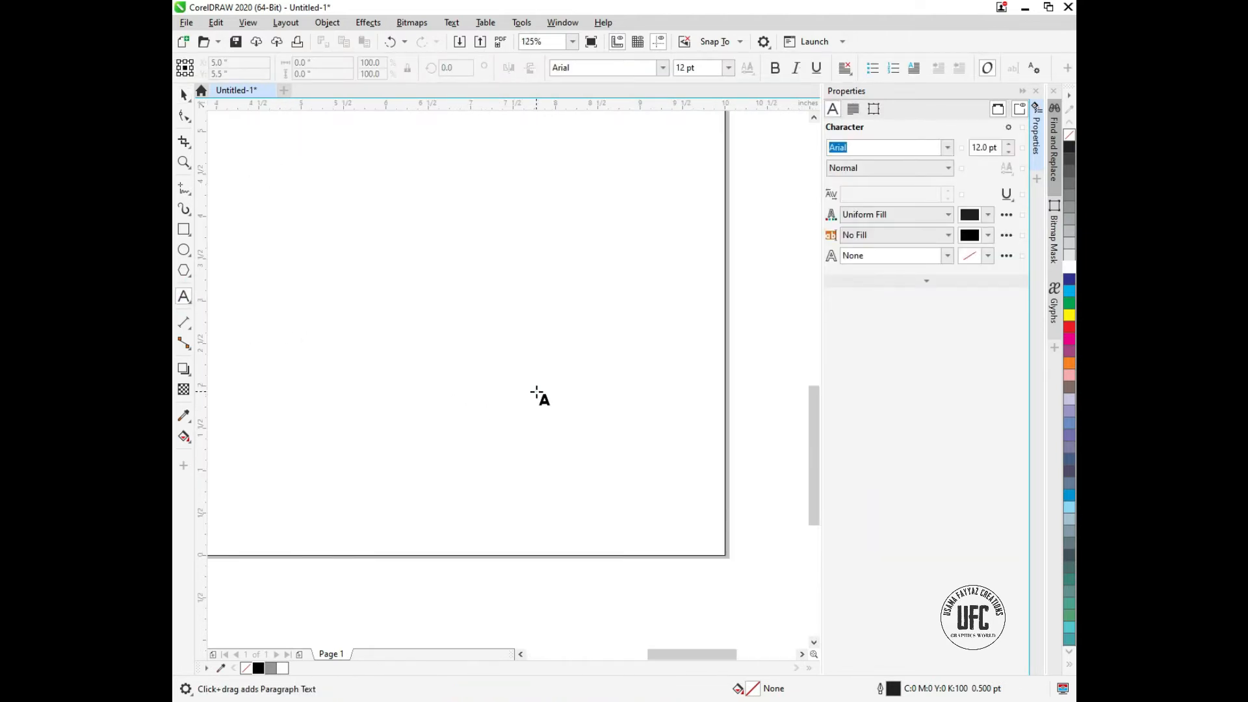
left_click(538, 394)
type("a")
key("ctrl+a")
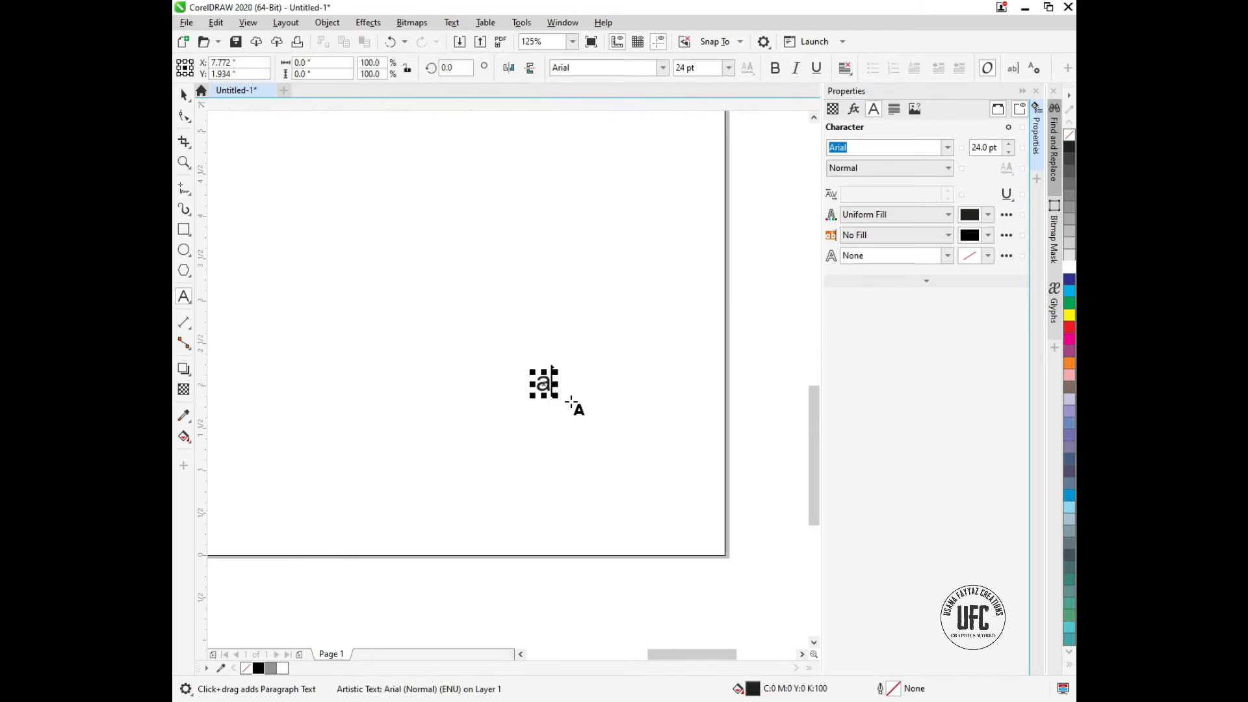
key("BackSpace")
type("A")
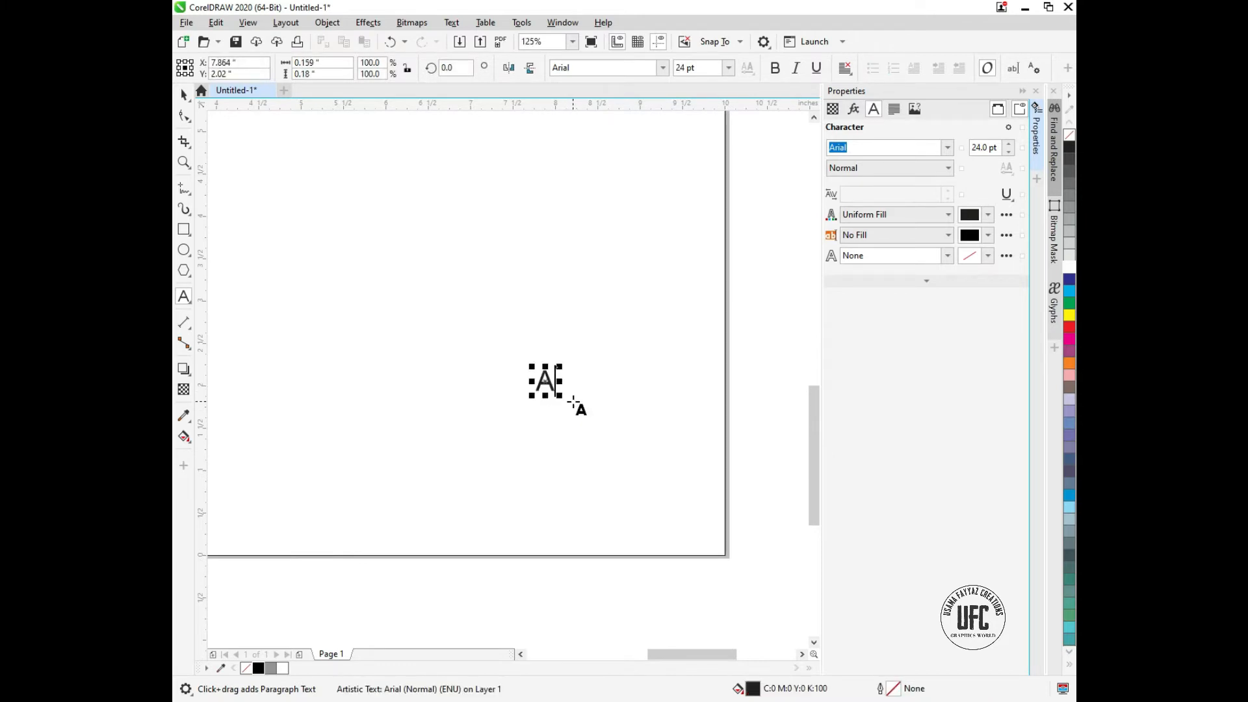
type("4")
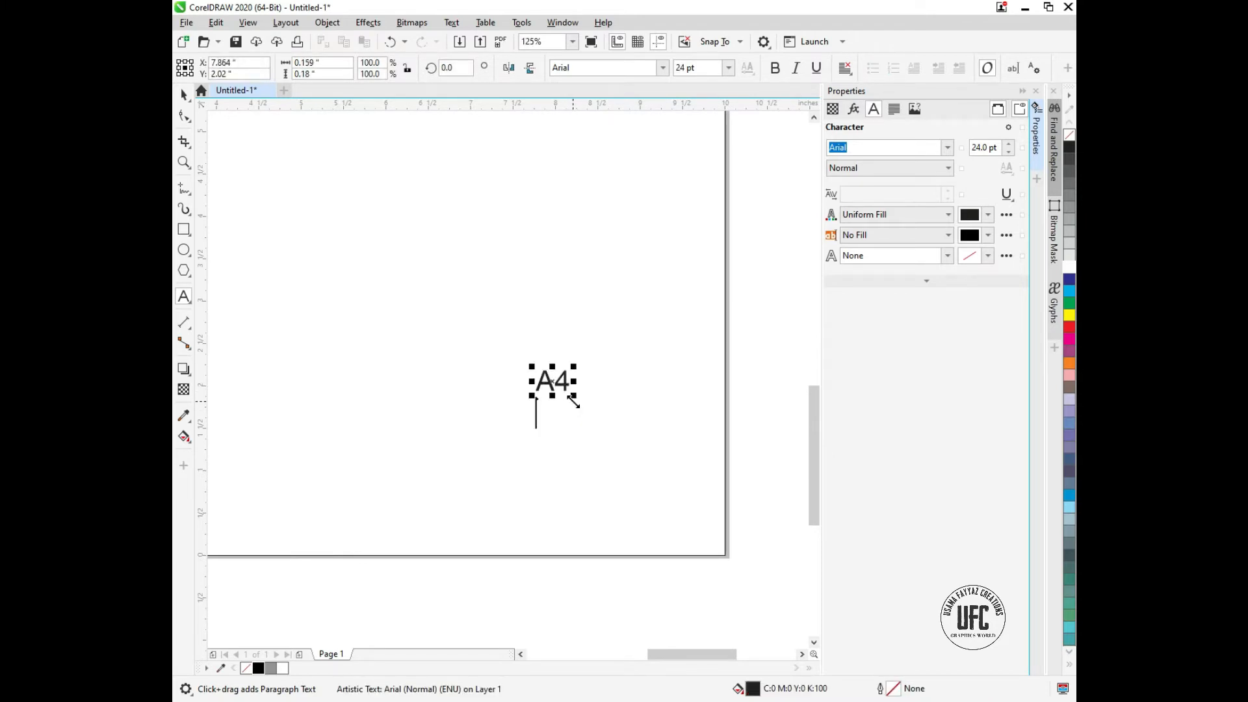
key("Return")
type("100")
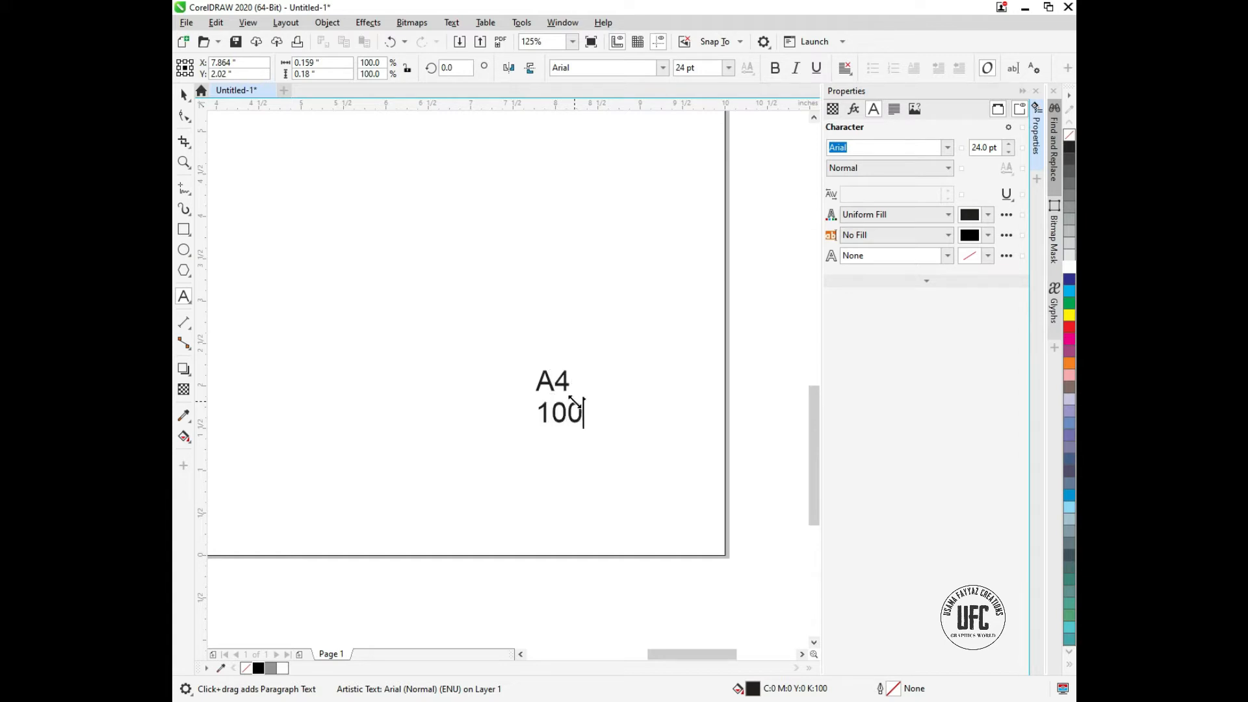
left_click(184, 95)
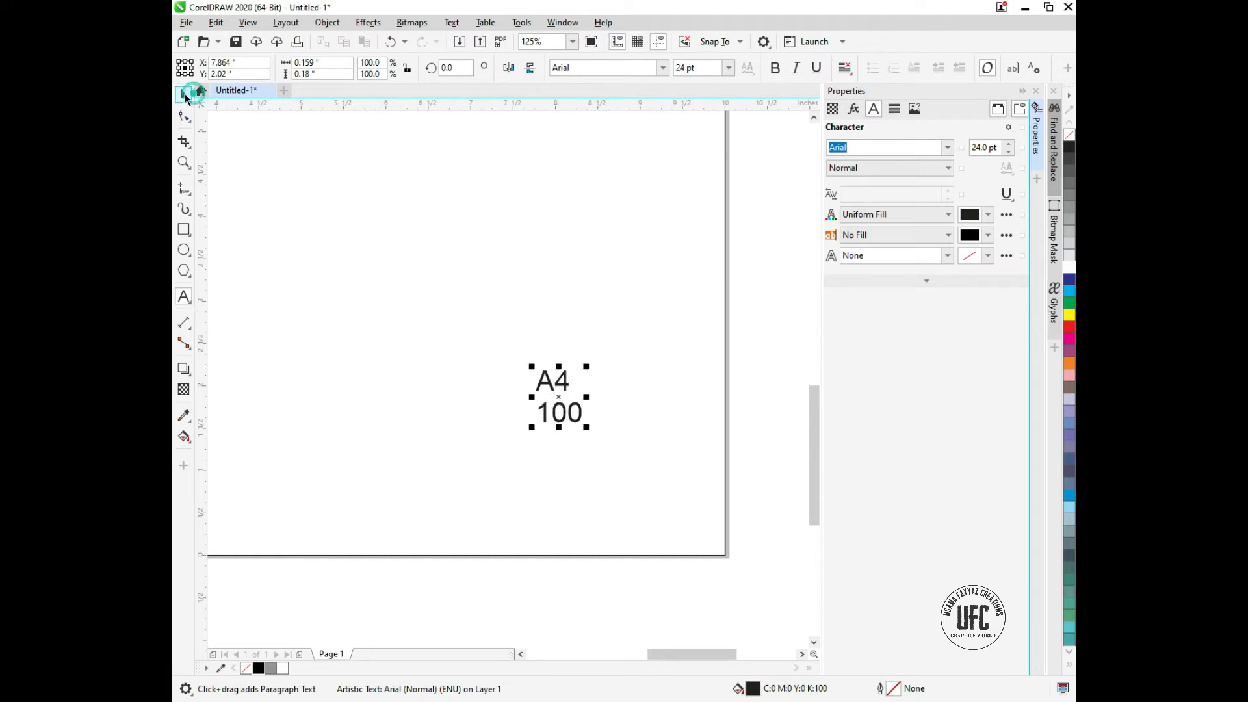
Draw a square about 1.38 inches wide around the A4 100 text.
left_click(183, 297)
left_click(184, 228)
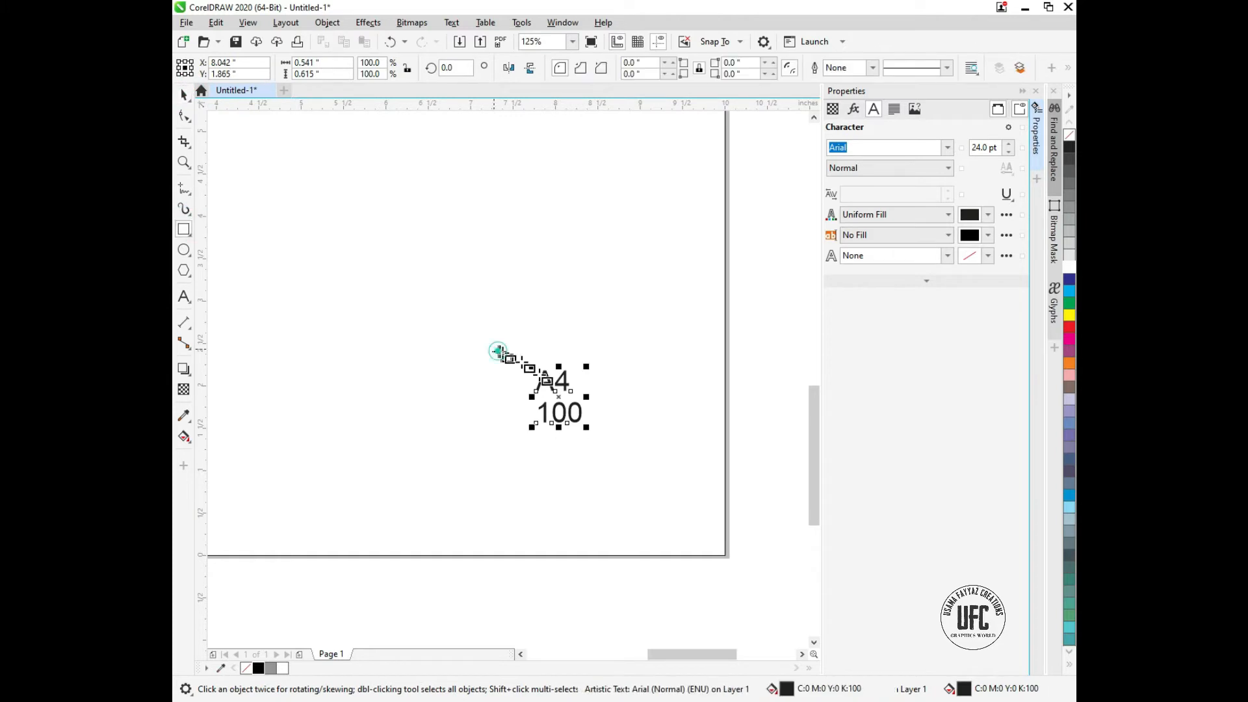
left_click_drag(498, 351, 615, 430)
key("space")
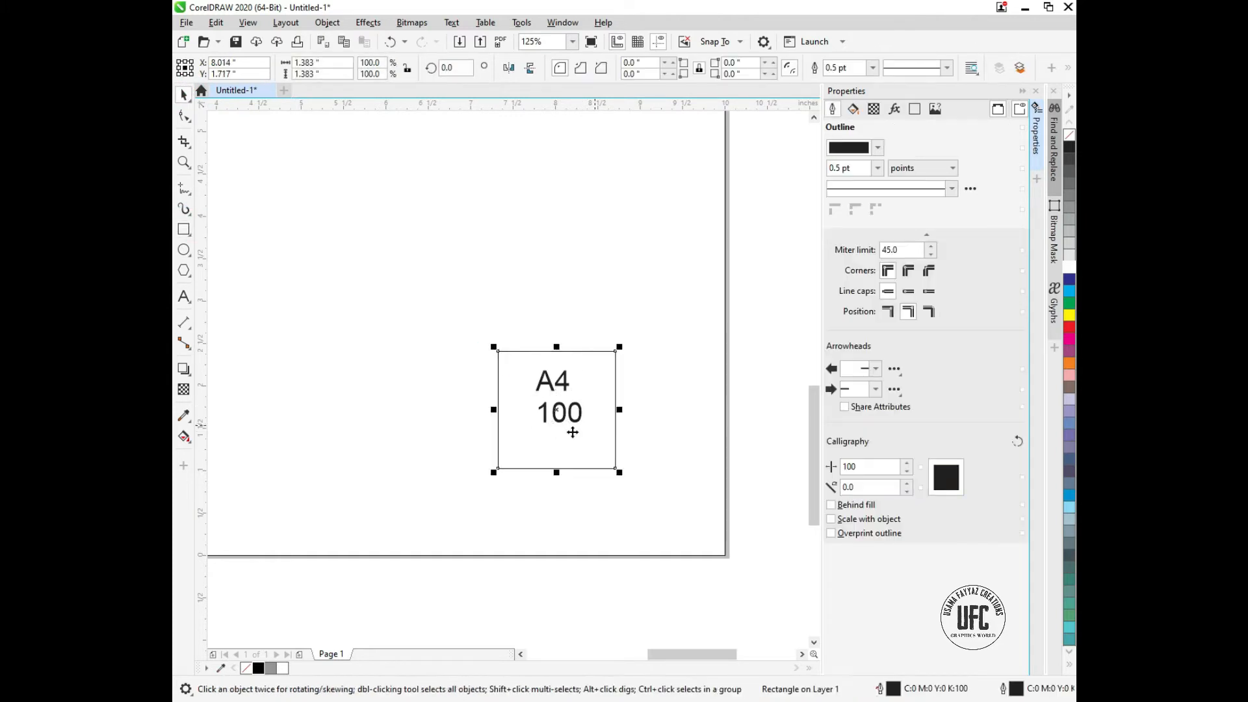
Break the two-line text into separate A4 and 100 objects and enlarge A4 to about 39.3 pt.
scroll(557, 416, "up", 2)
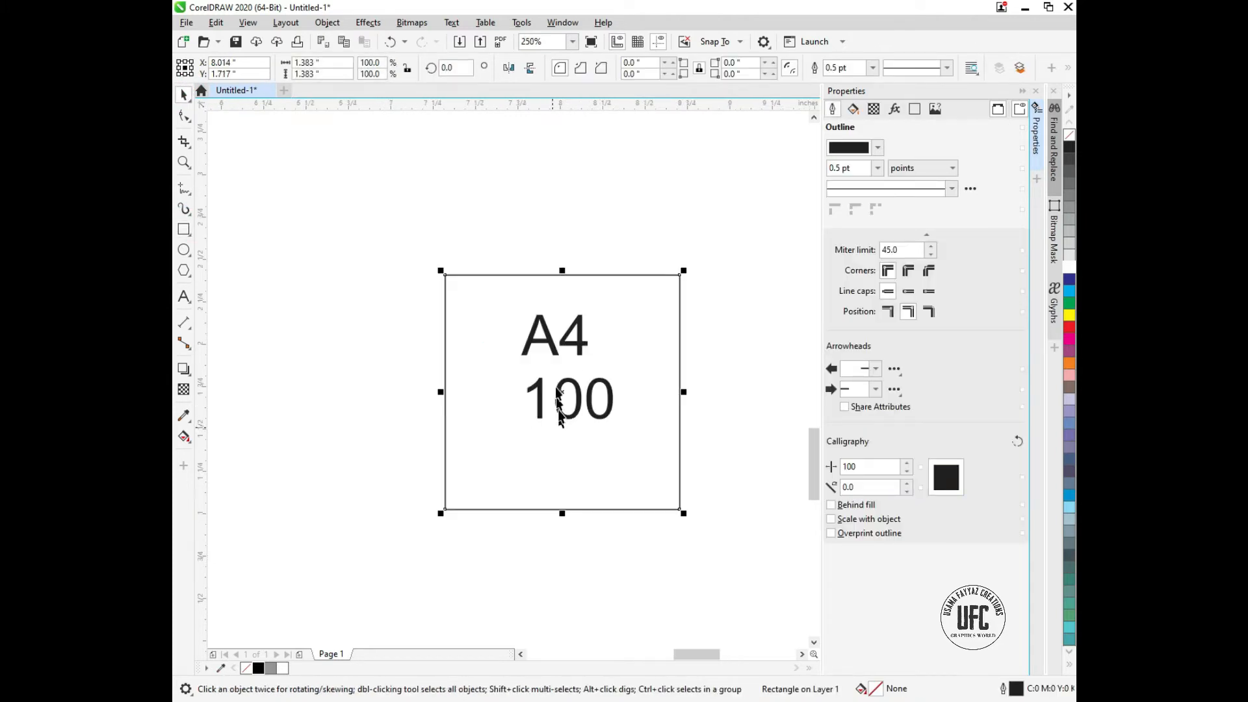
left_click(551, 348)
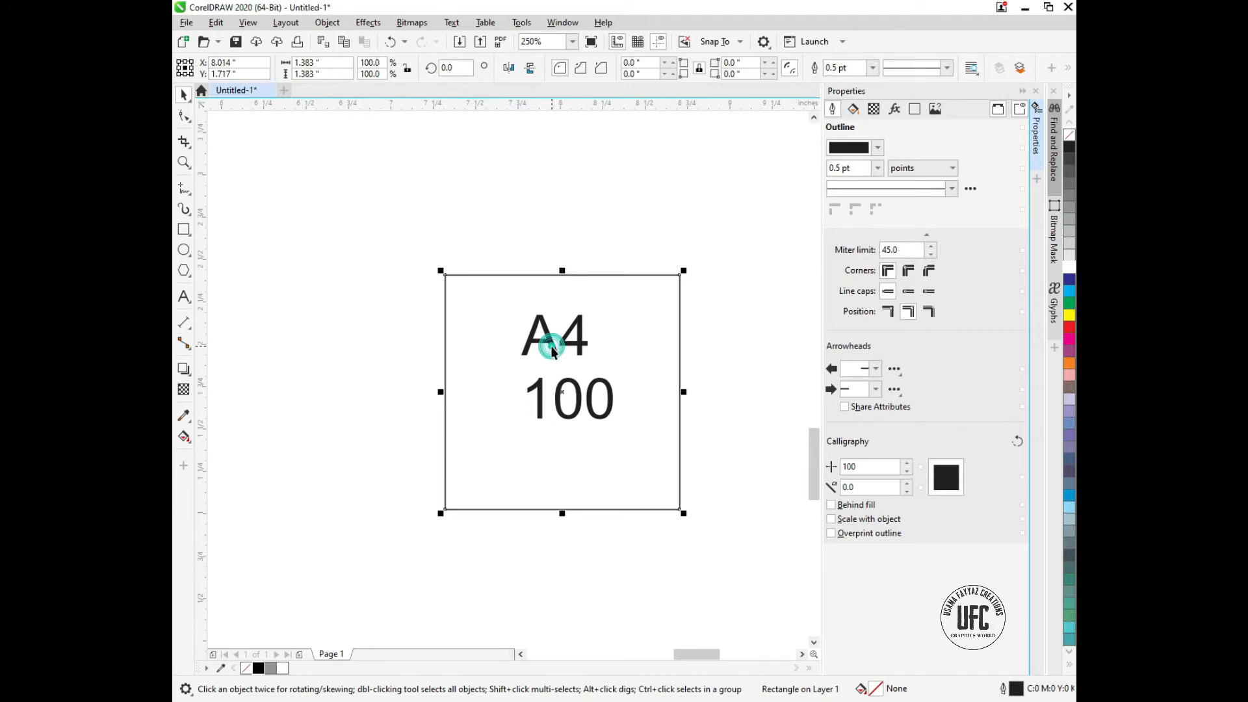
left_click(560, 392, "shift")
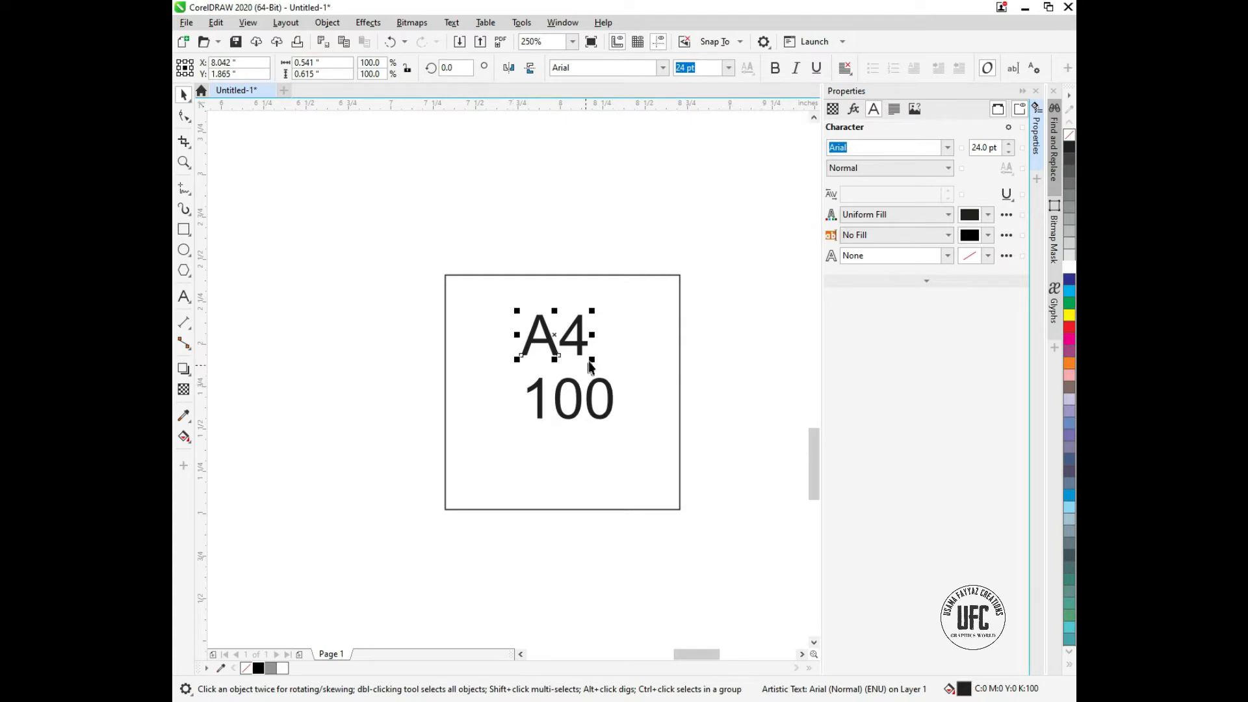
left_click_drag(591, 359, 614, 375)
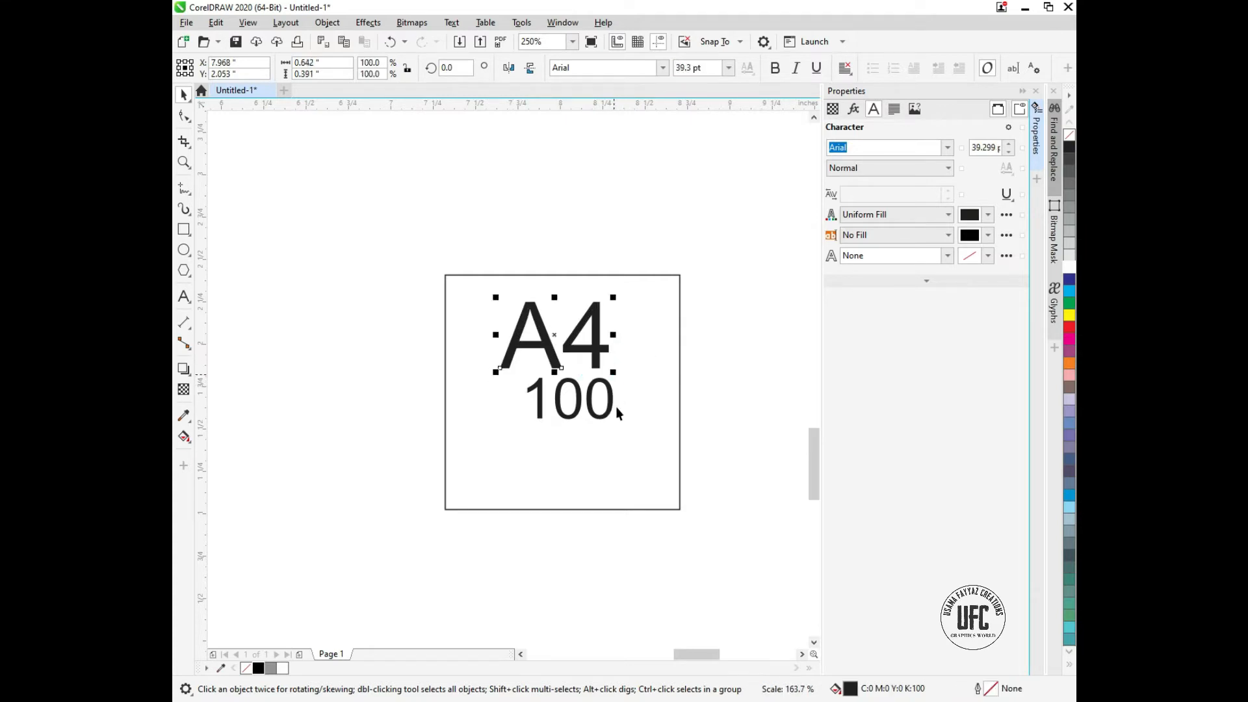
Move the 100 text down about 0.29 inches into the lower half of the square.
left_click(577, 402)
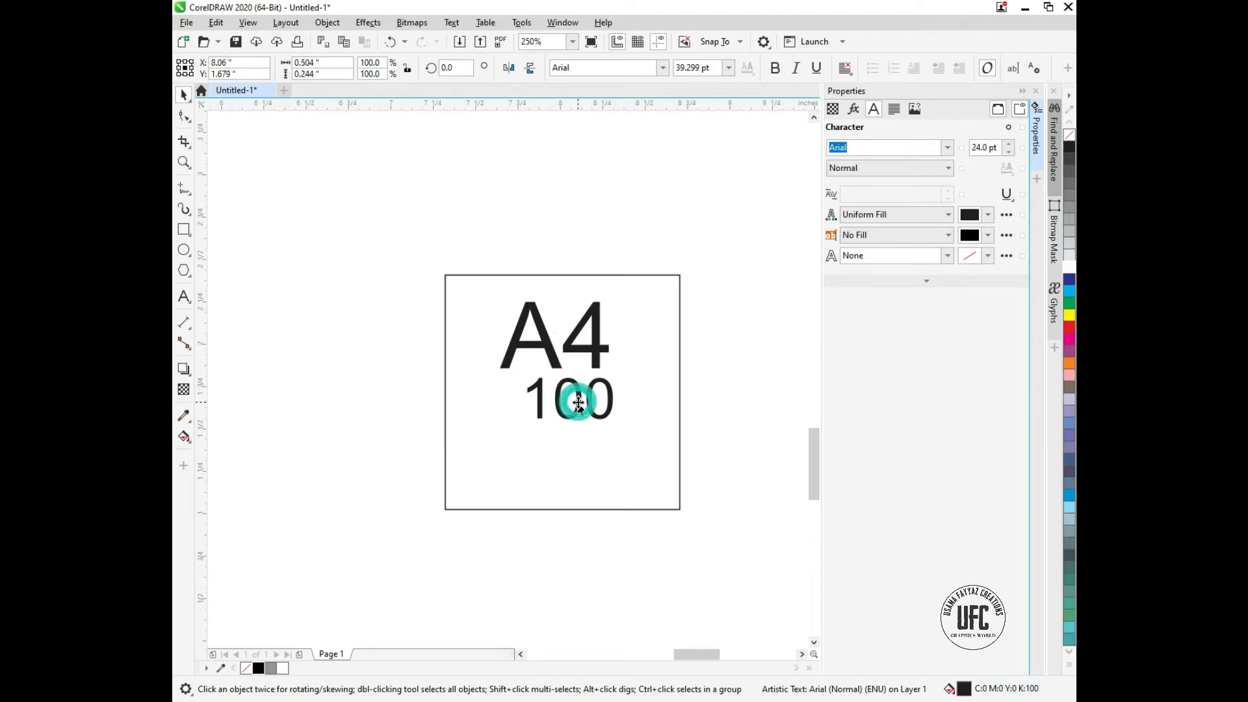
left_click_drag(579, 405, 572, 455)
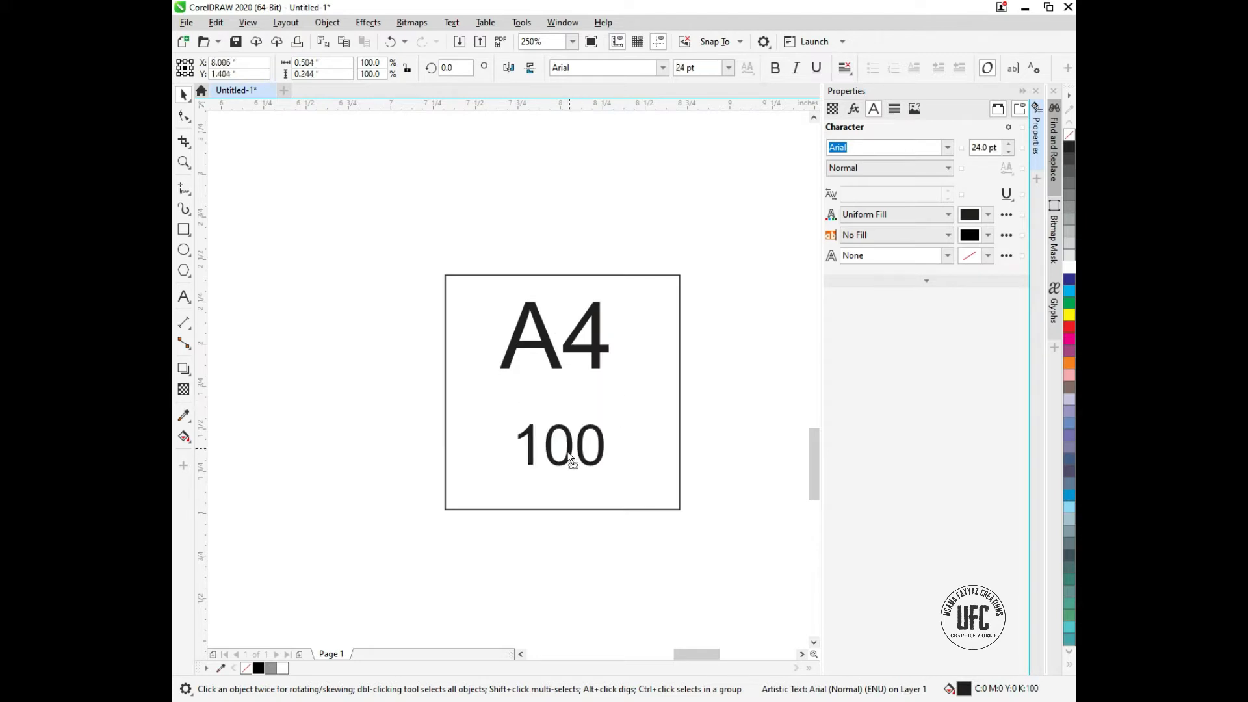
Halve the square's height to about 0.69 inches and place a copy of the rectangle below it around 100.
left_click(563, 513)
left_click_drag(562, 513, 563, 395)
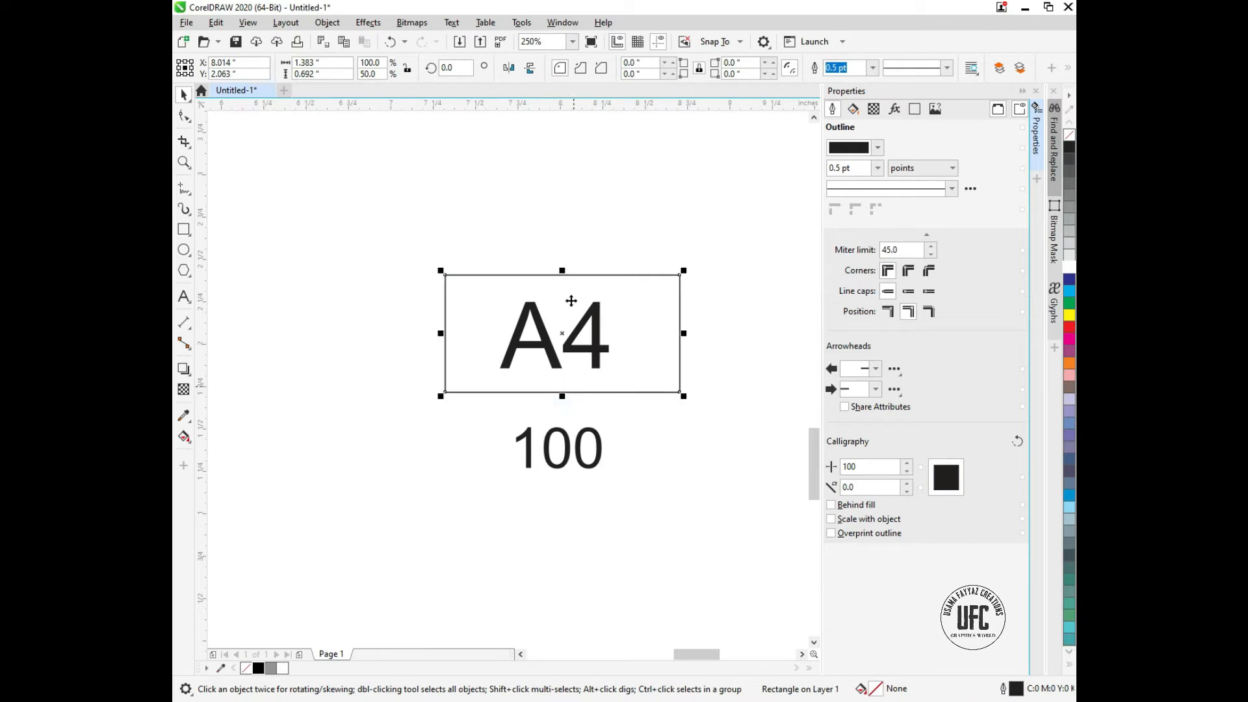
mouse_move(566, 275)
left_mouse_down()
mouse_move(577, 404)
mouse_move(579, 267)
left_mouse_up()
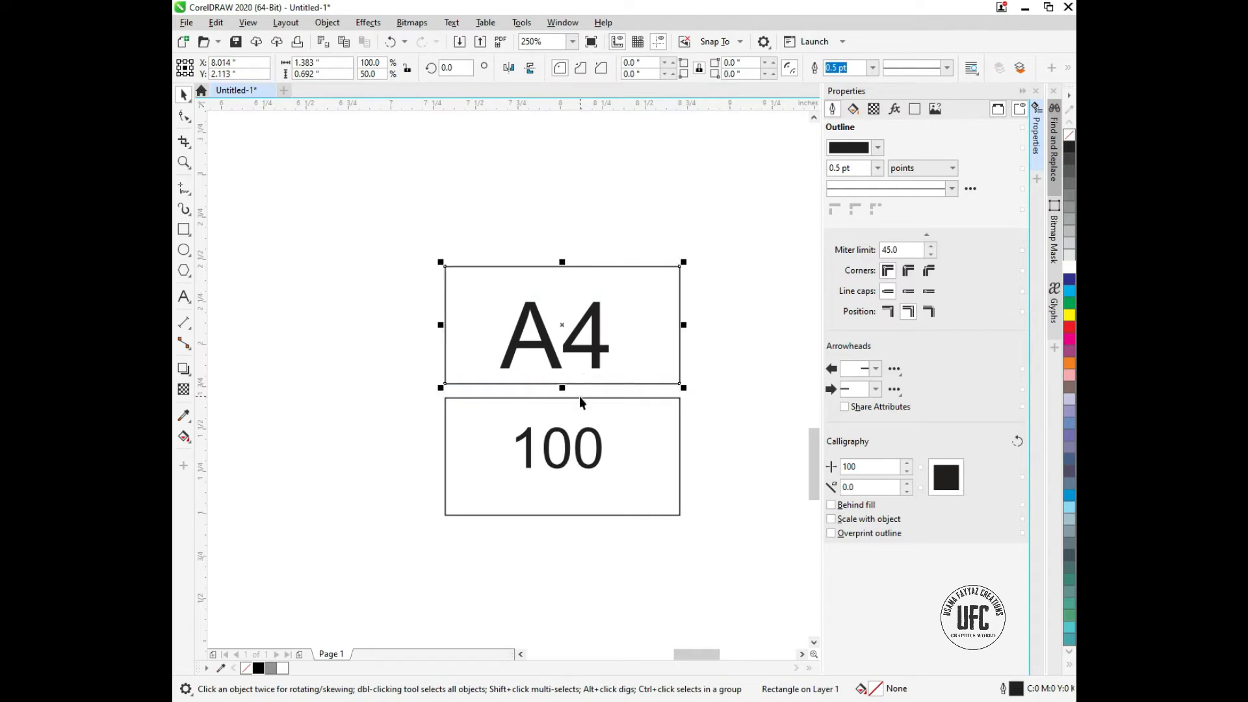
Align the upper rectangle with the A4 text, both horizontally and vertically centred.
left_click(591, 356, "shift")
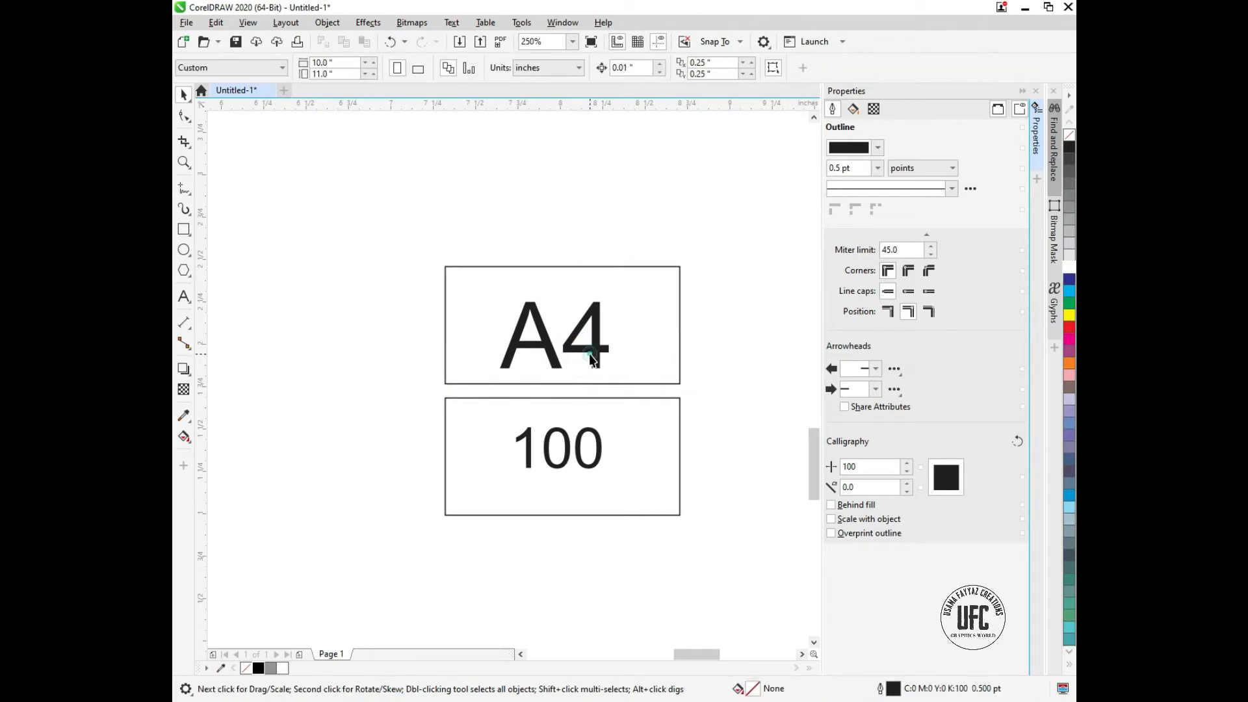
left_click(592, 360, "shift")
left_click(593, 366, "shift")
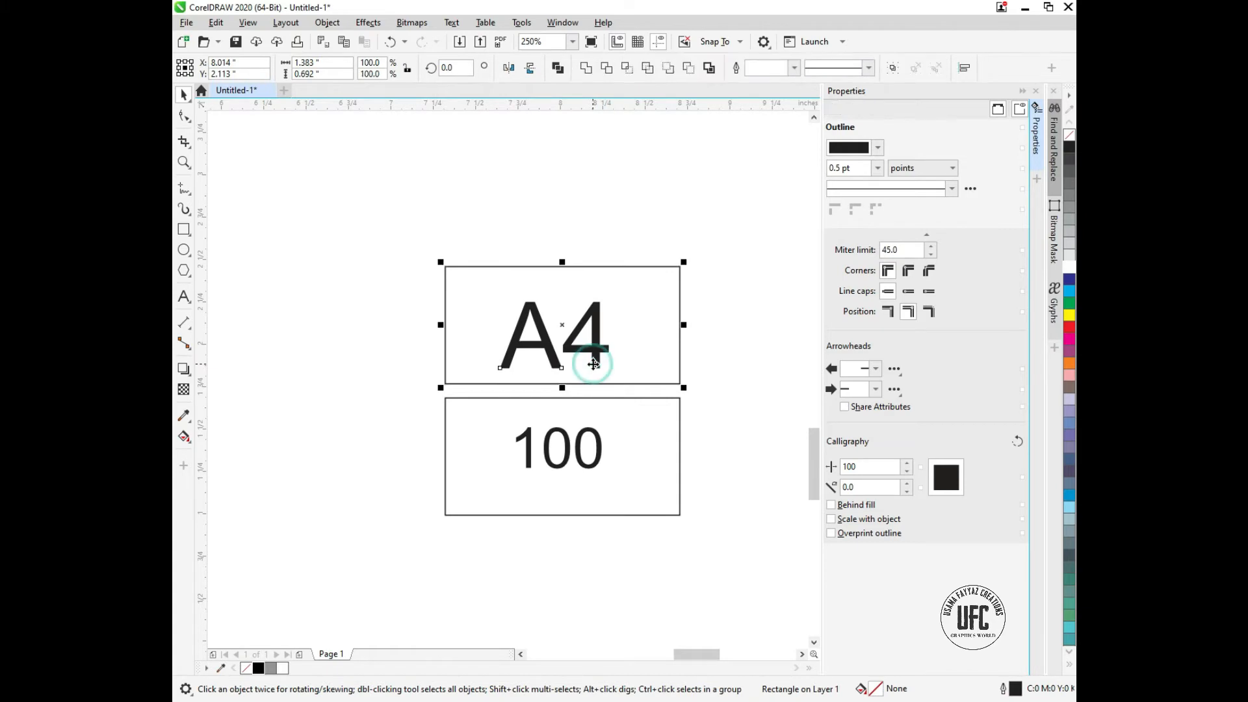
left_click_drag(588, 368, 594, 484)
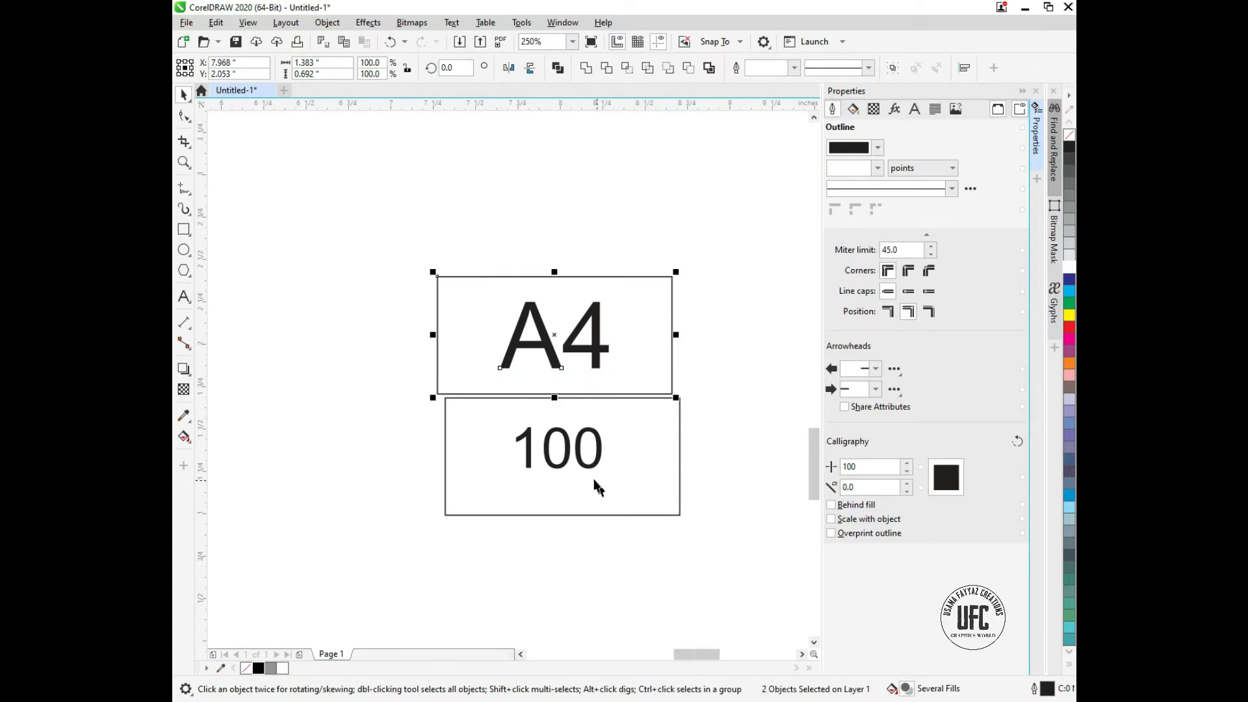
Centre the 100 text horizontally and vertically inside the lower rectangle.
left_click(586, 471)
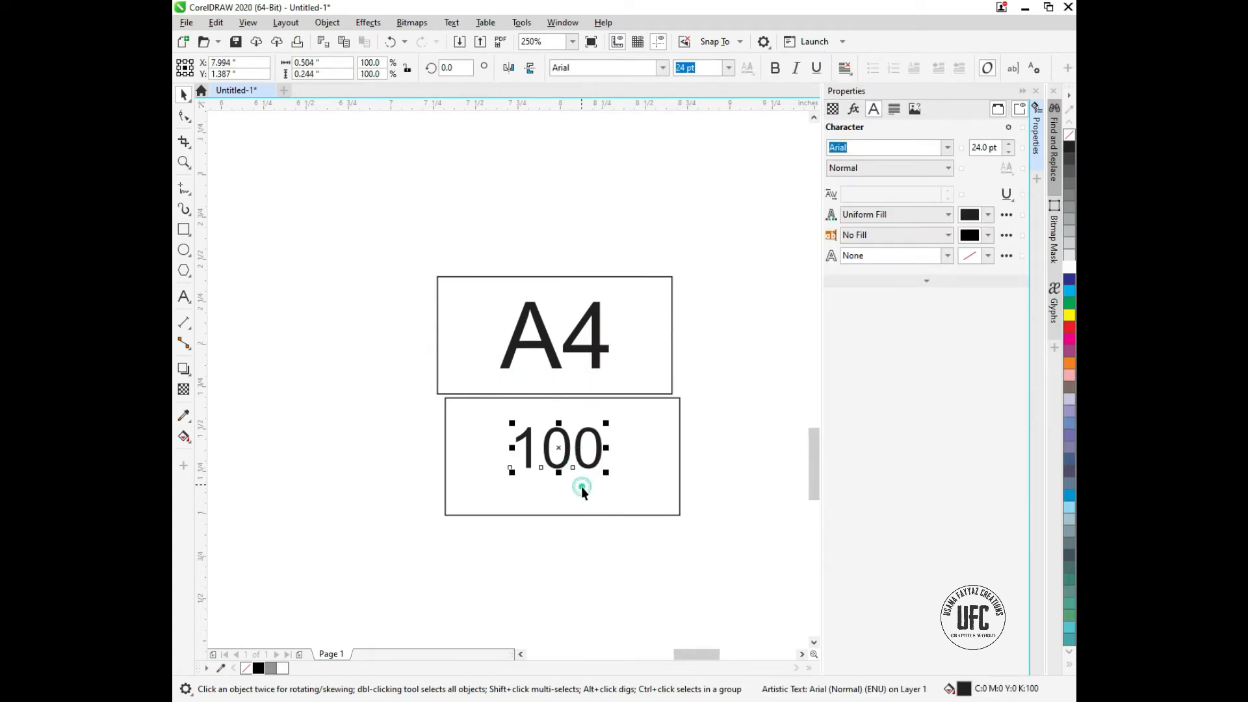
left_click(582, 486, "shift")
key("c")
key("e")
left_click(577, 544)
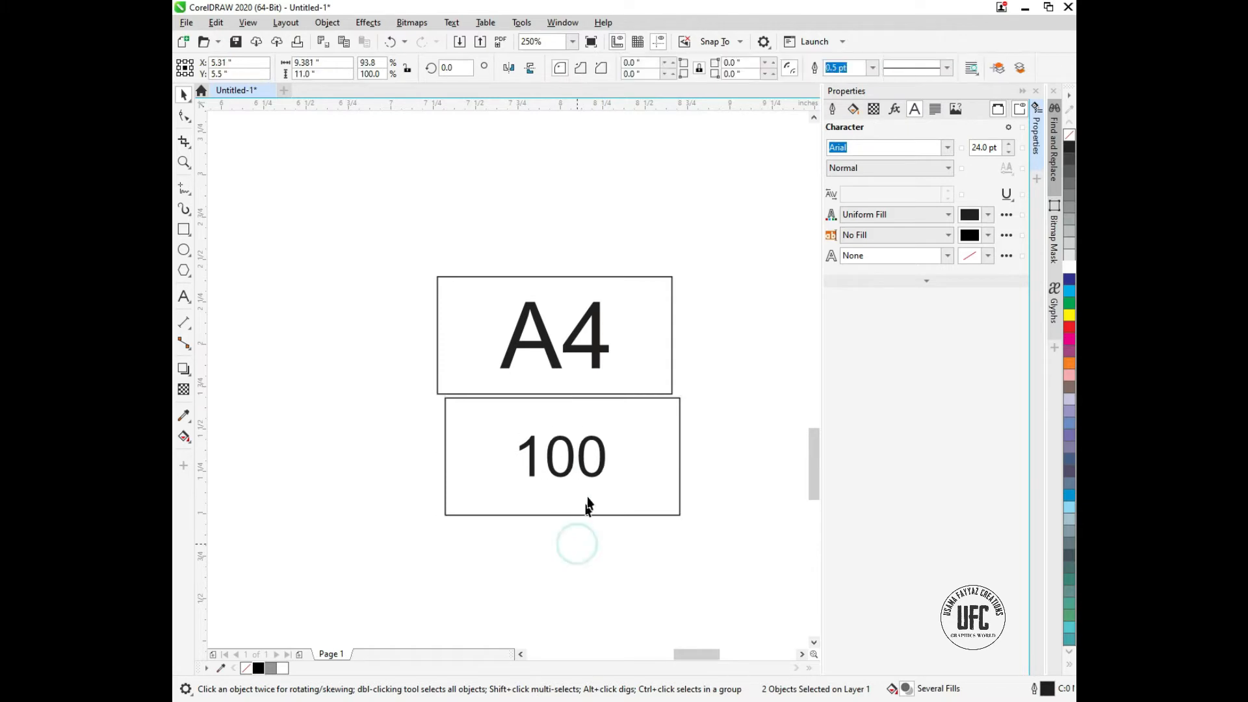
Align the lower rectangle horizontally with the upper one and recentre the 100 text inside it.
left_click(588, 494)
left_click(598, 388, "shift")
key("c")
left_click(607, 561)
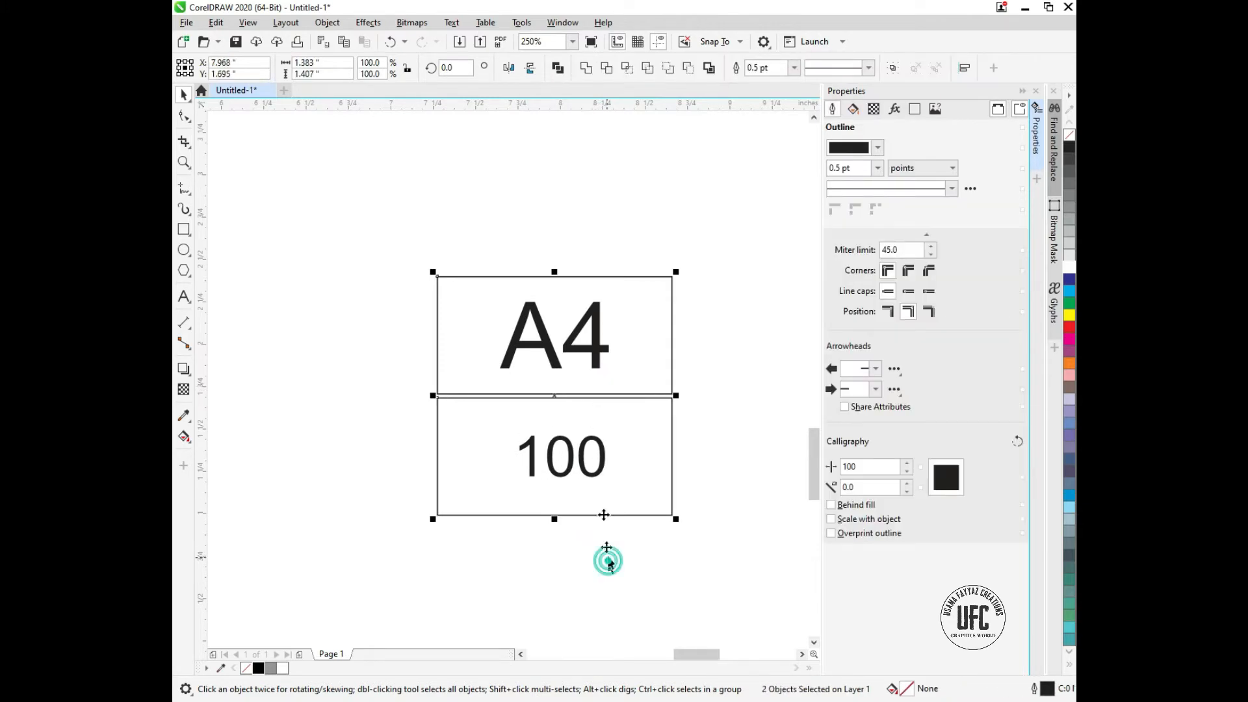
left_click(596, 474)
left_click(604, 493, "shift")
key("c")
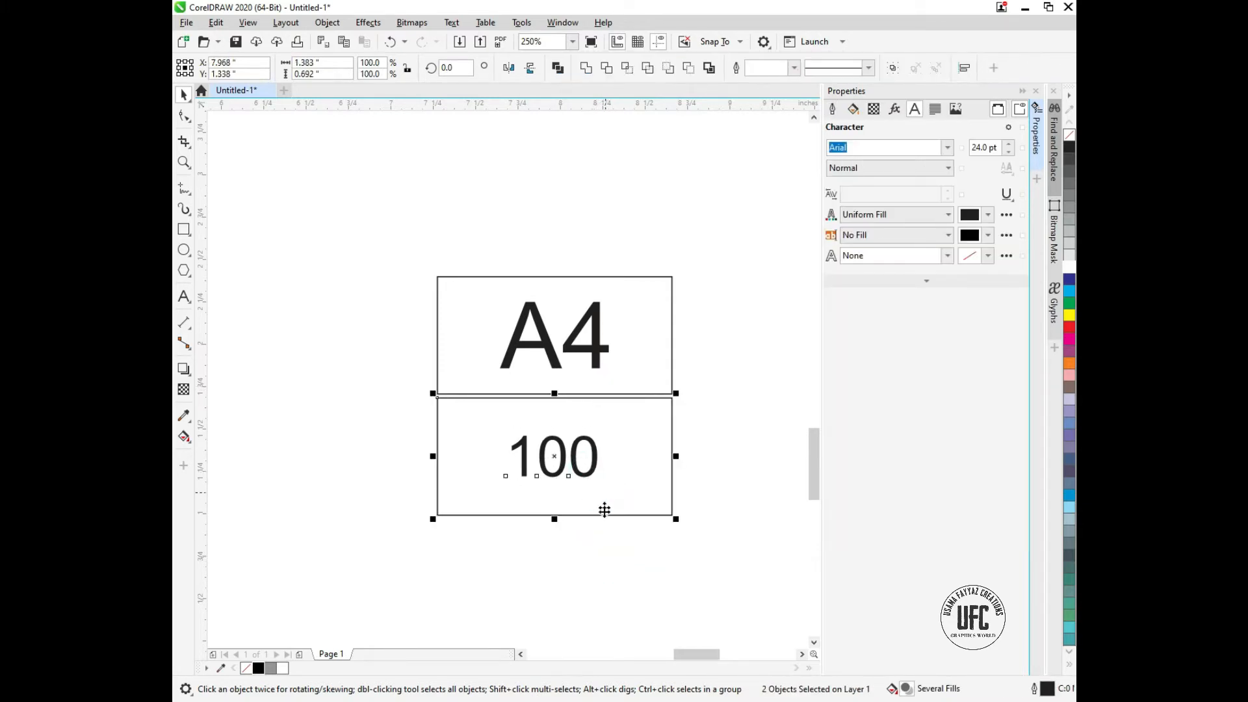
Enlarge the 100 text from its centre to about 33.65 pt.
left_click(557, 389)
left_click(561, 458)
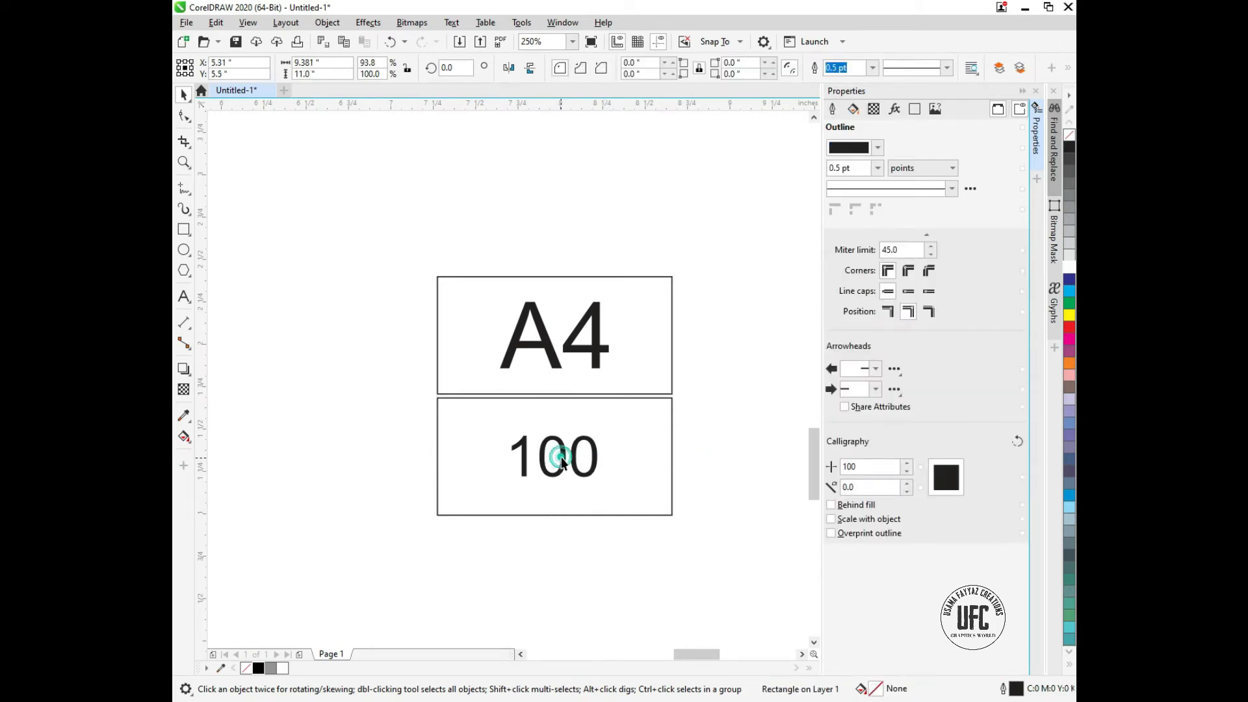
left_click_drag(600, 480, 559, 486)
left_click(556, 457)
double_click(563, 485)
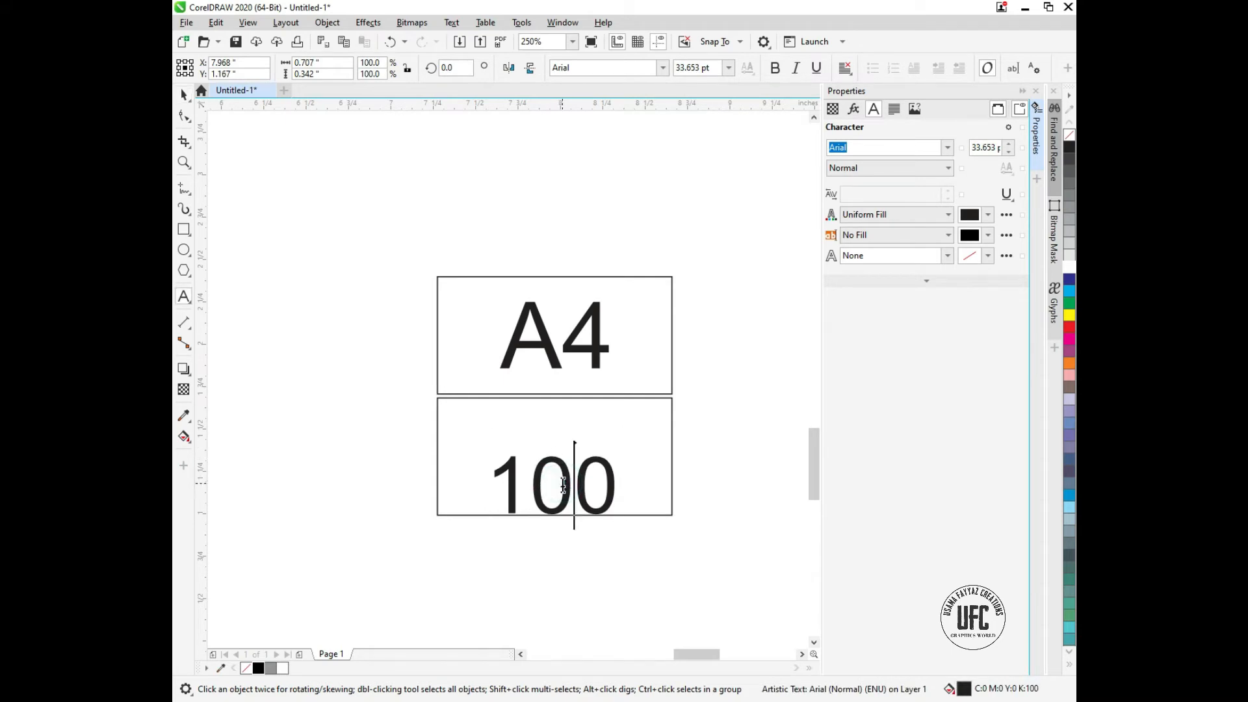
key("ctrl+z")
key("ctrl+space")
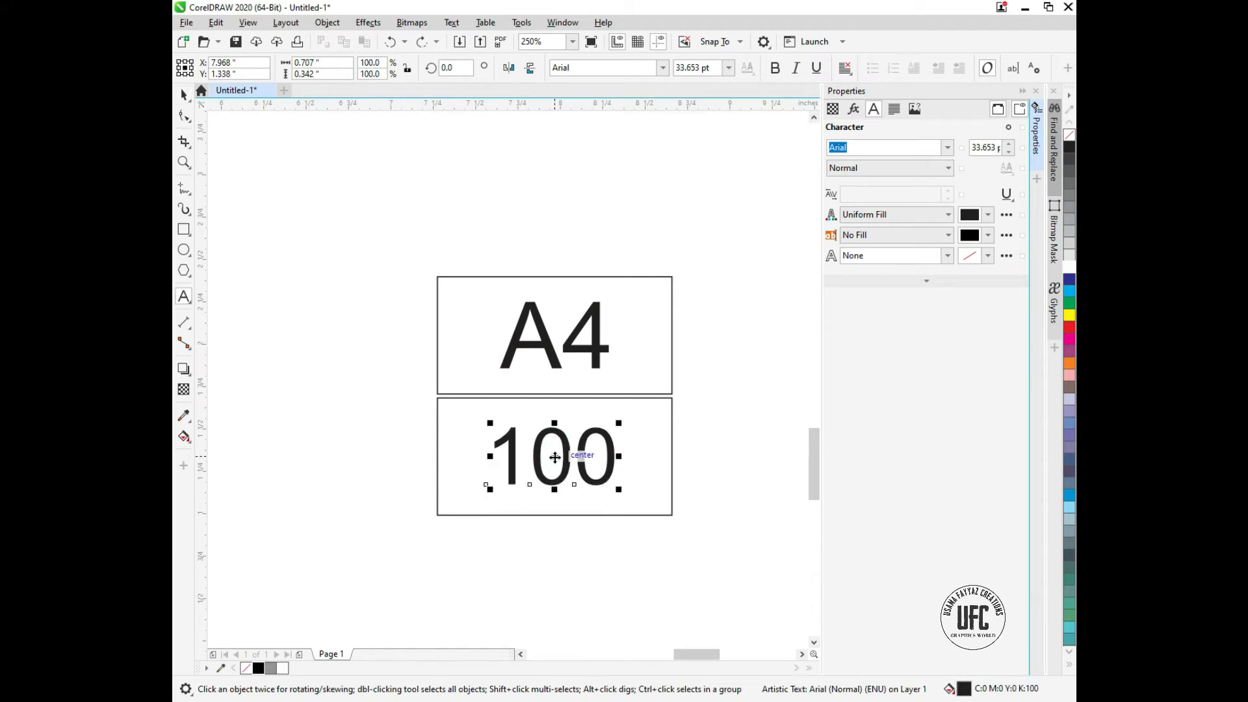
Duplicate the 100 text about 0.17 inches lower and change the copy's wording to "PAGES".
left_click_drag(555, 456, 558, 484)
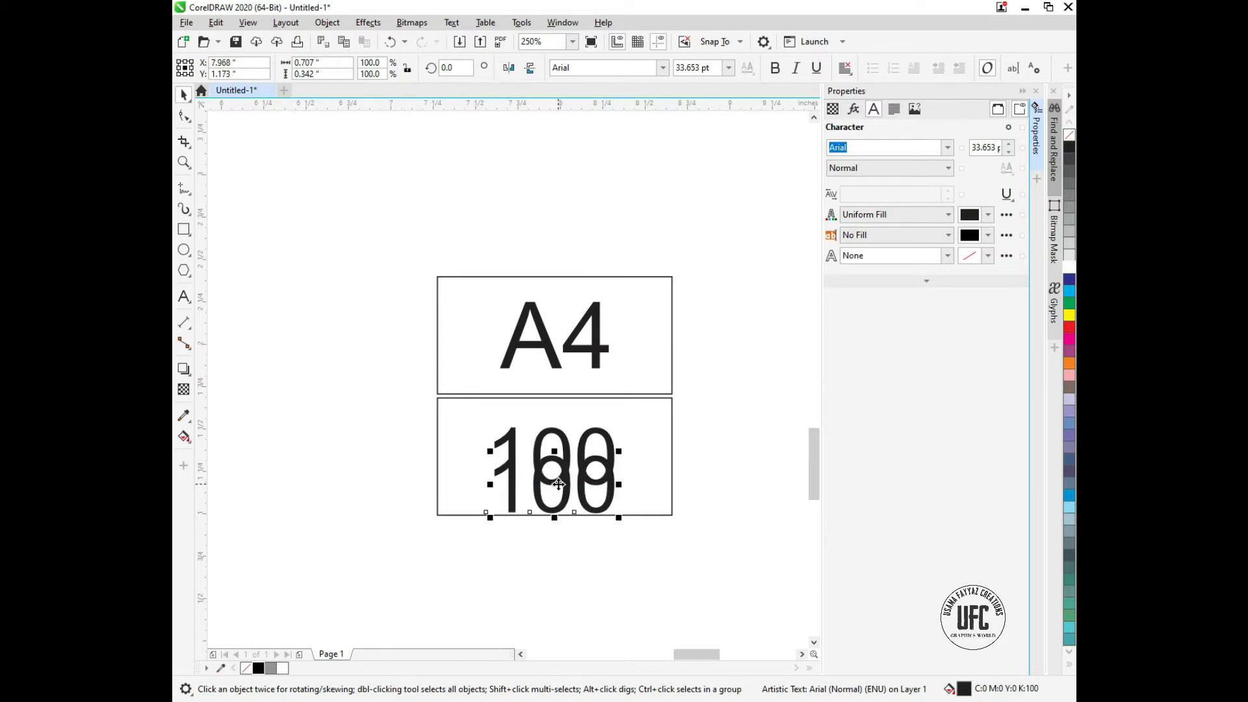
double_click(559, 485)
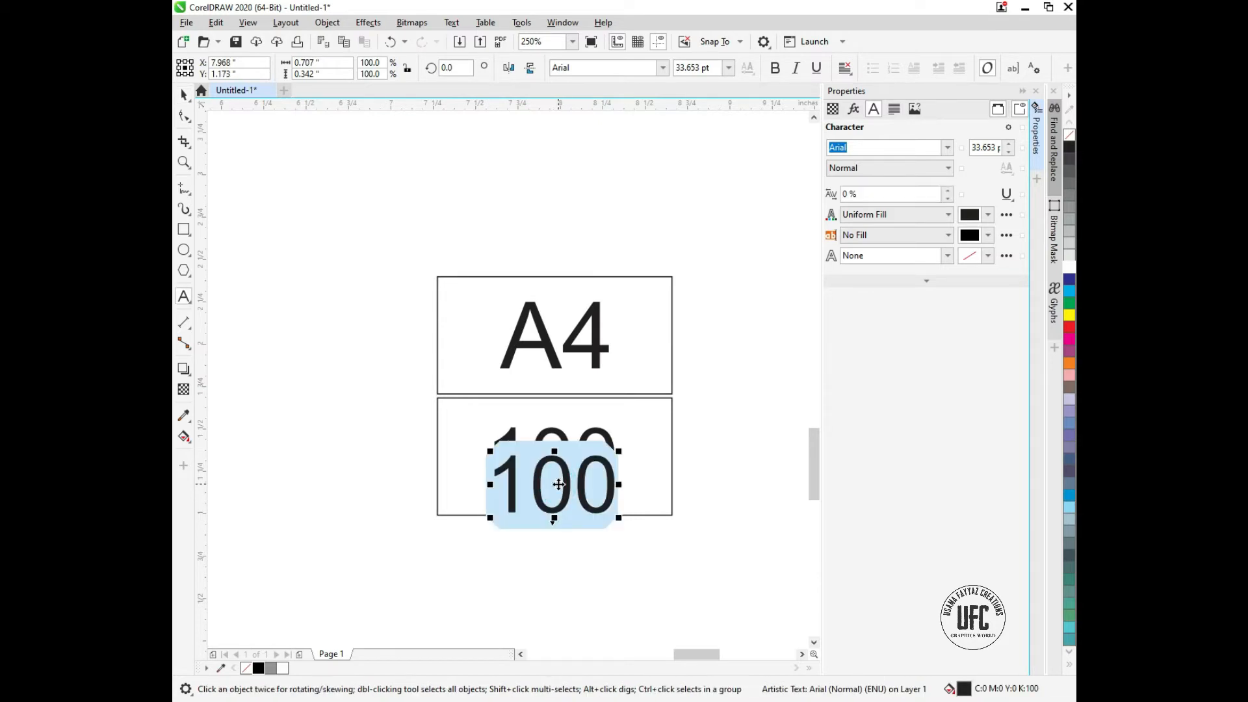
type("Pages")
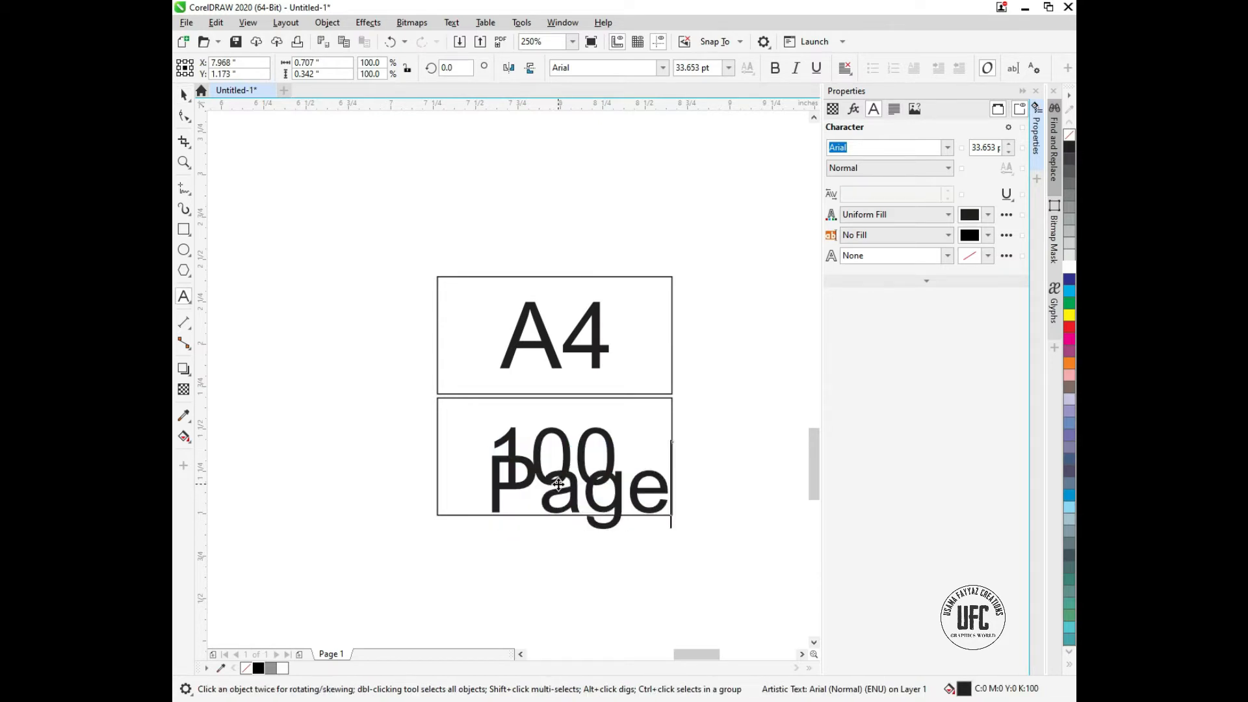
key("BackSpace")
key("BackSpace")
key("BackSpace")
key("BackSpace")
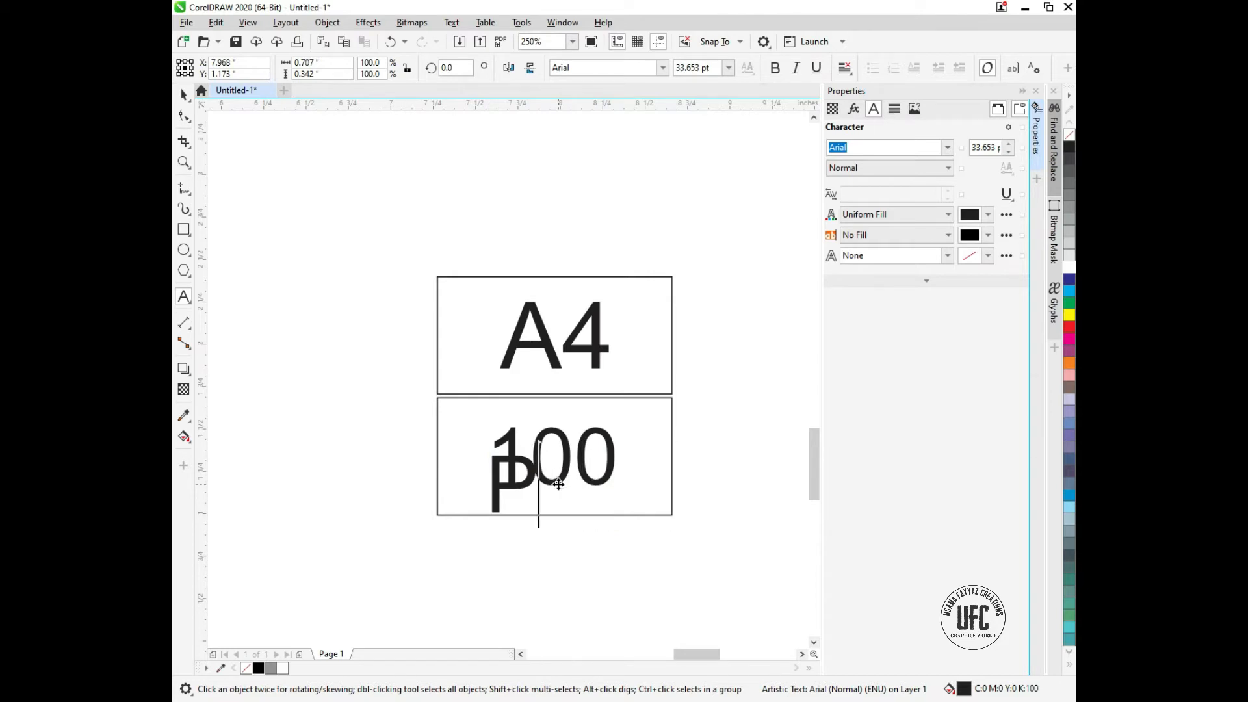
type("AGES")
Scale the PAGES text down to about 16.5 pt and centre it horizontally over the lower part of 100.
left_click(184, 94)
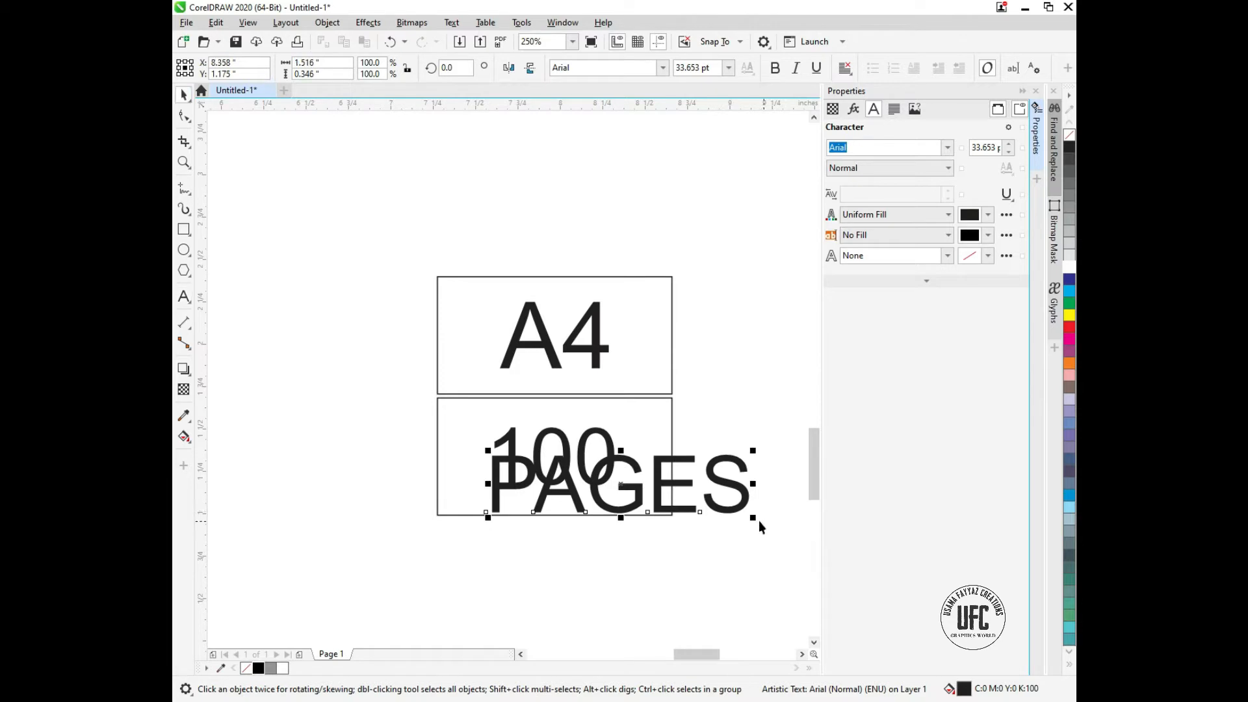
left_click_drag(752, 515, 557, 484)
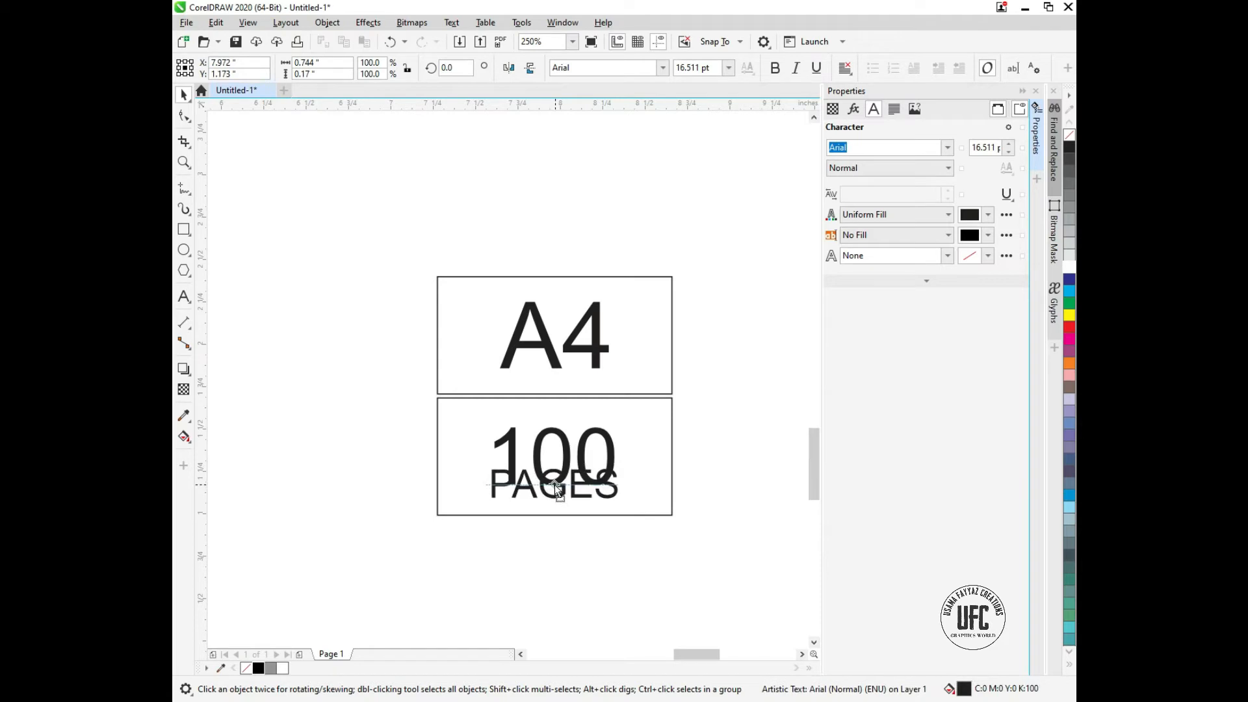
Enlarge the 100 and PAGES texts together from their centre to about 40.98 pt and 20.11 pt.
left_click(564, 449, "shift")
left_click_drag(625, 424, 637, 416)
left_click(739, 440)
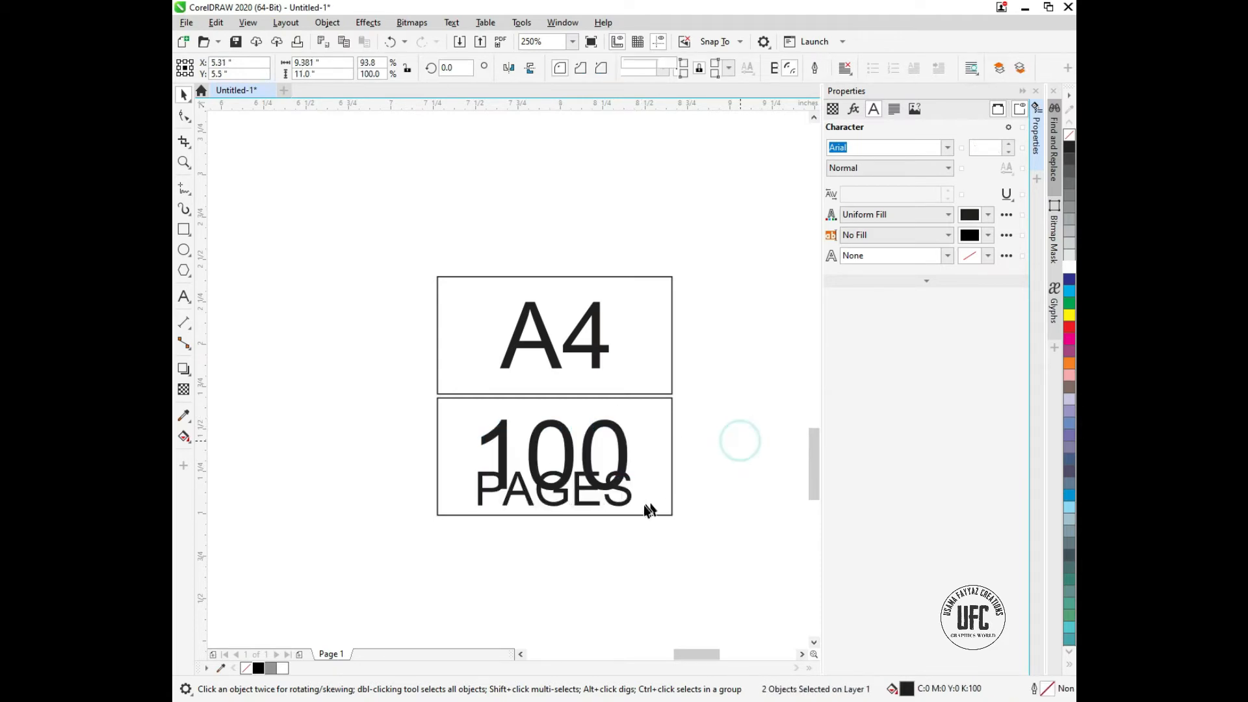
Give the PAGES text a white hairline outline and dismiss the palette editor without changes.
left_click(639, 503)
left_click(626, 494)
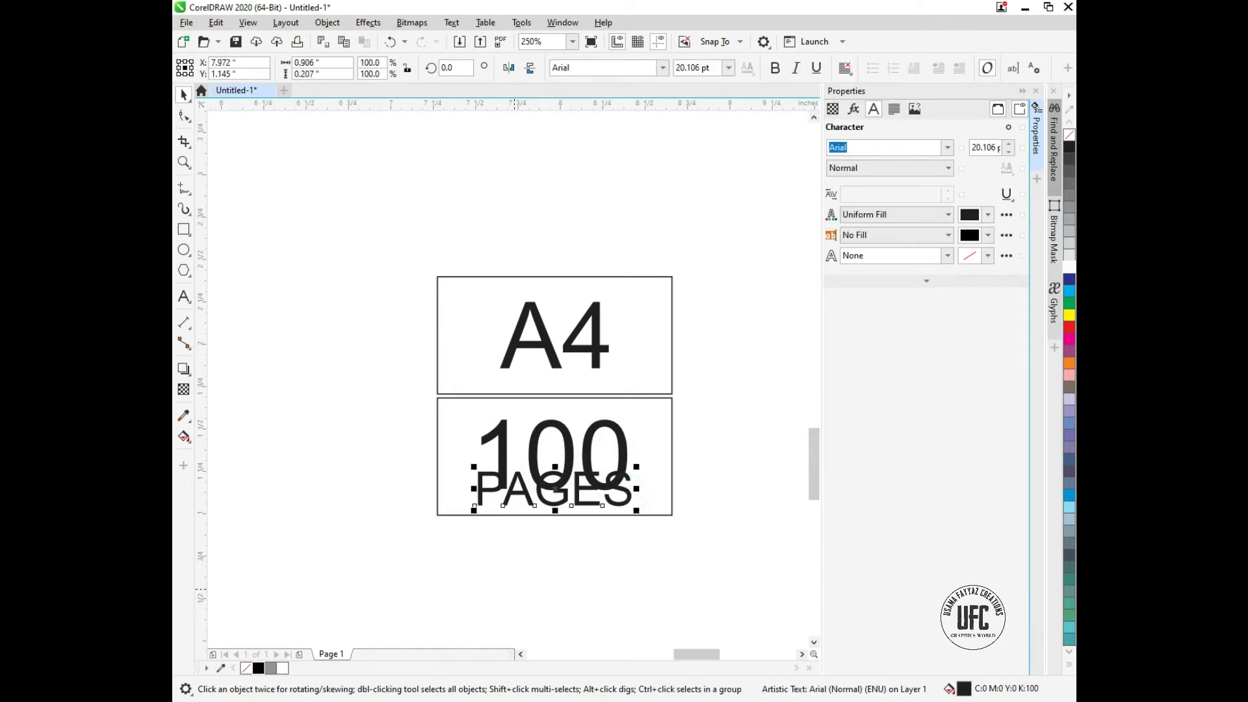
right_click(285, 671)
right_click(284, 671)
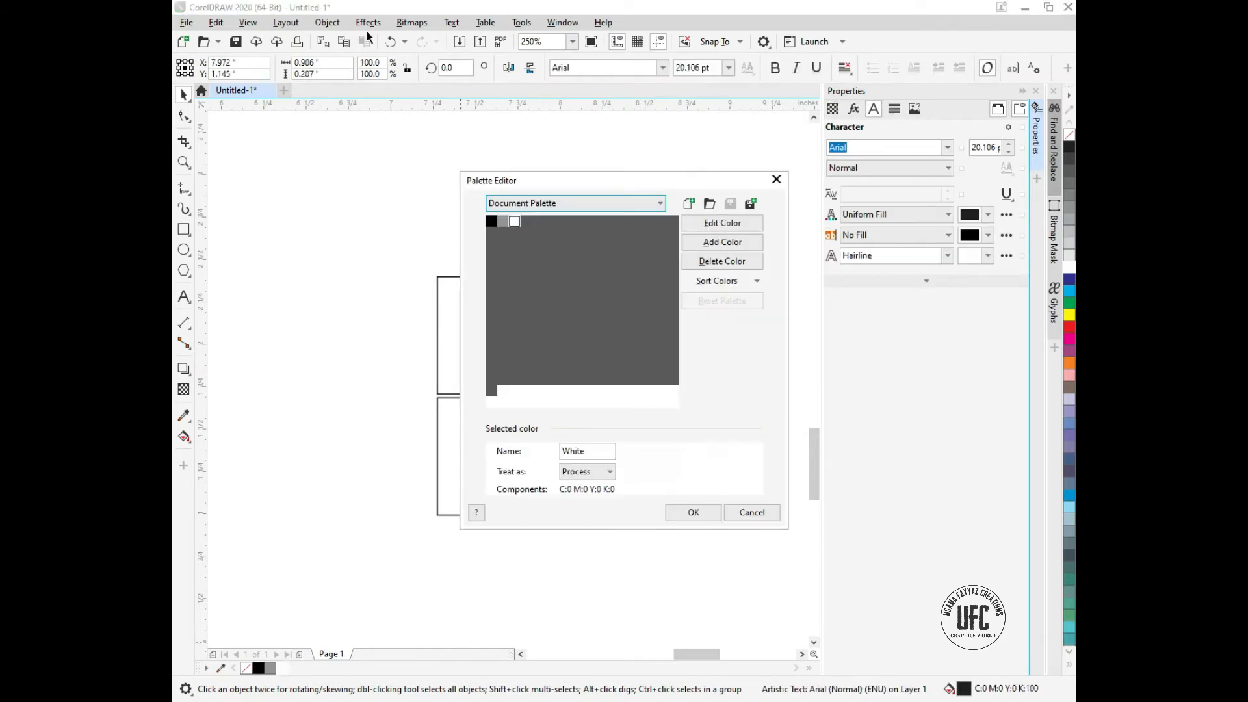
left_click(770, 513)
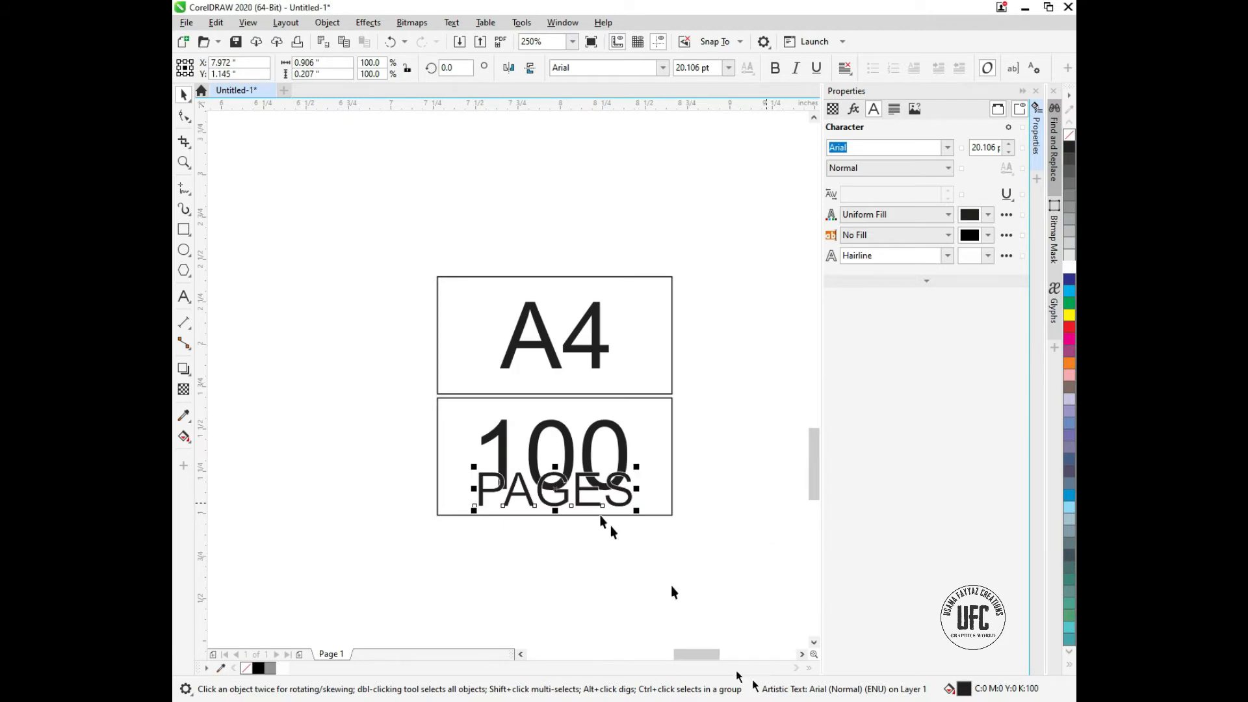
Fill the lower label rectangle with black.
left_click(564, 448)
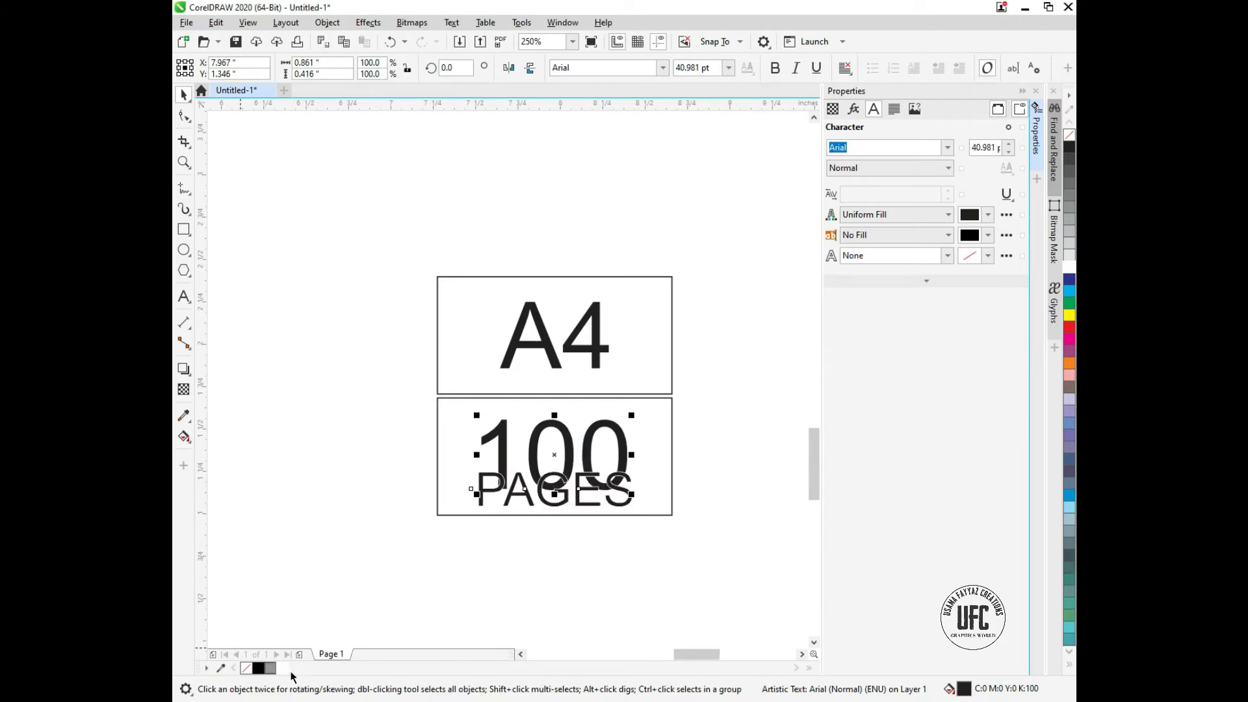
left_click(464, 436)
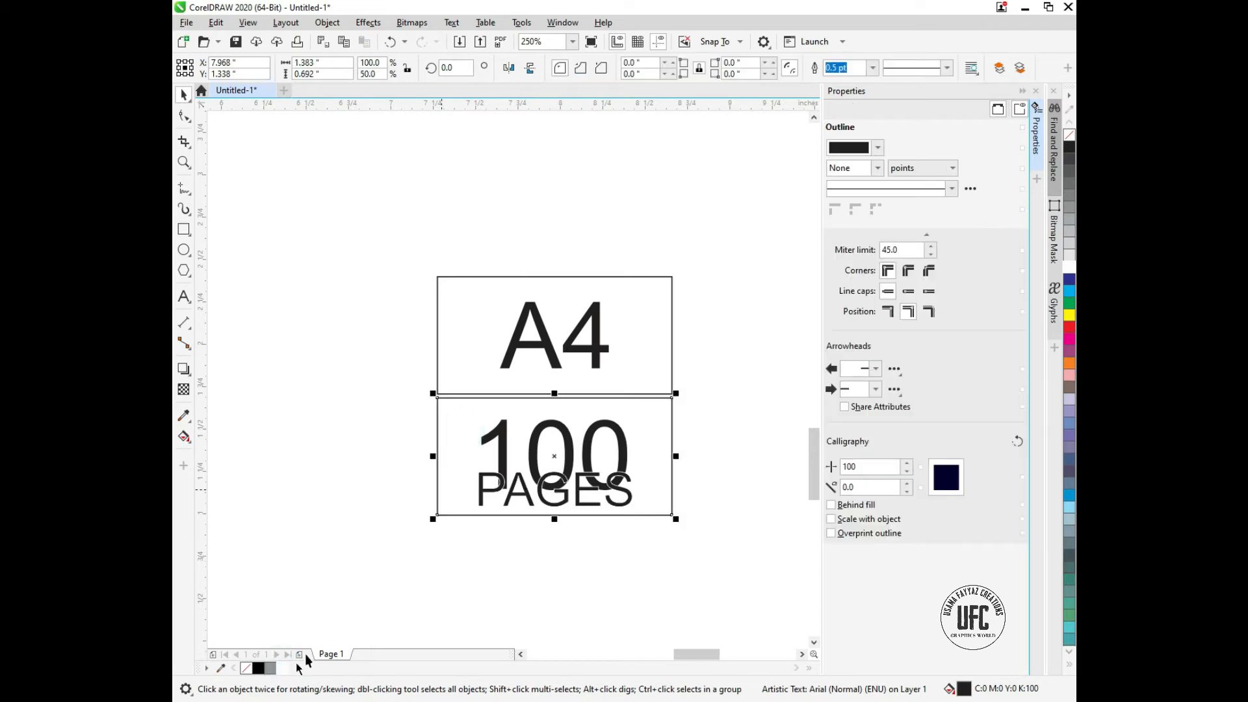
left_click(250, 668)
left_click(259, 668)
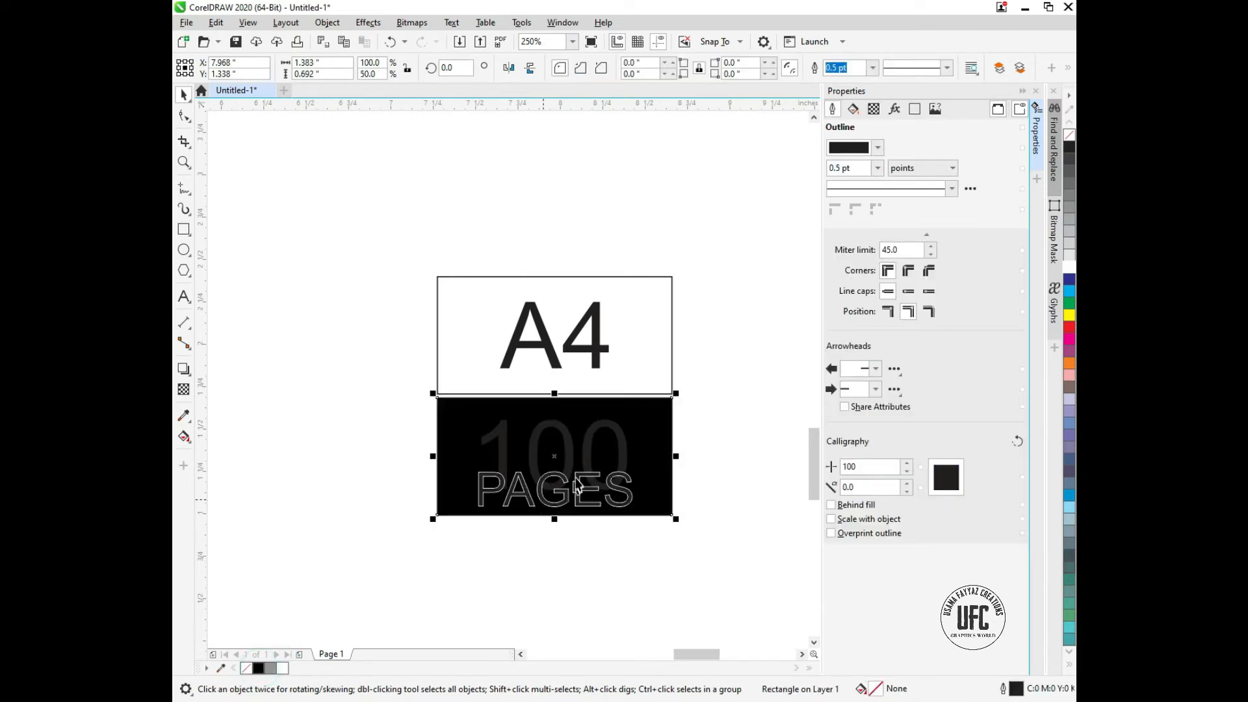
Fill the 100 text with white and the PAGES text with RGB black.
left_click(565, 447)
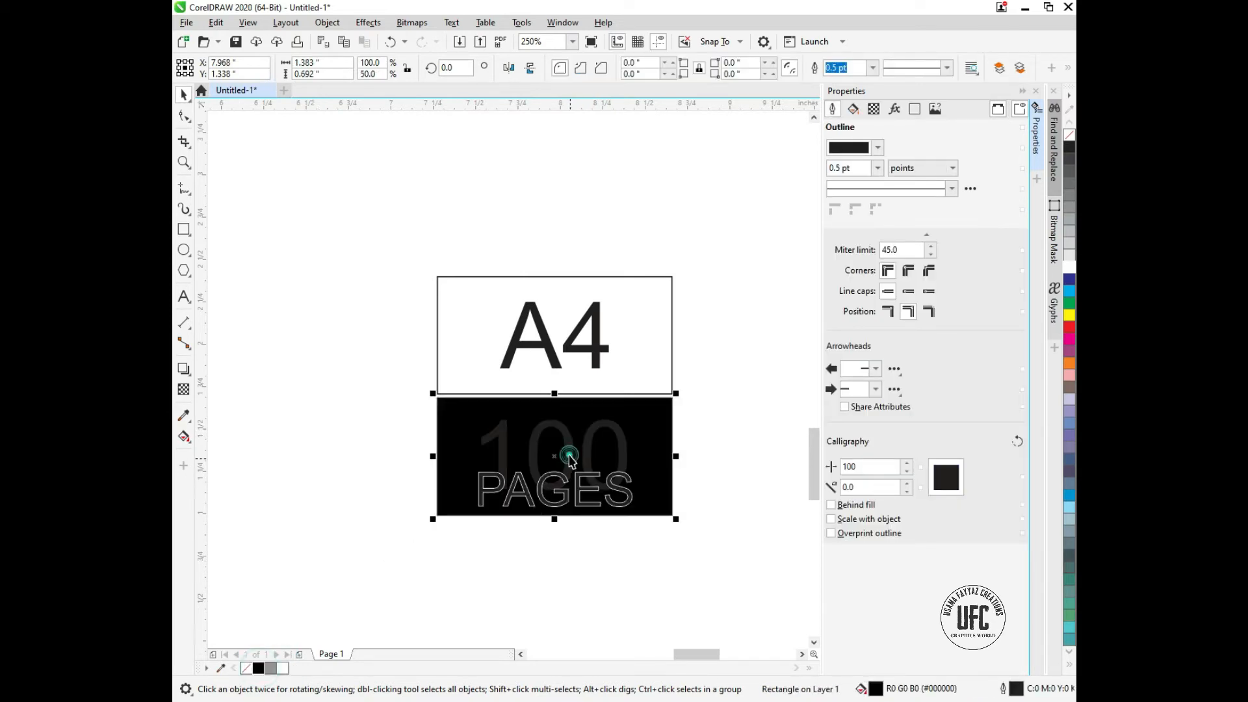
left_click(1067, 267)
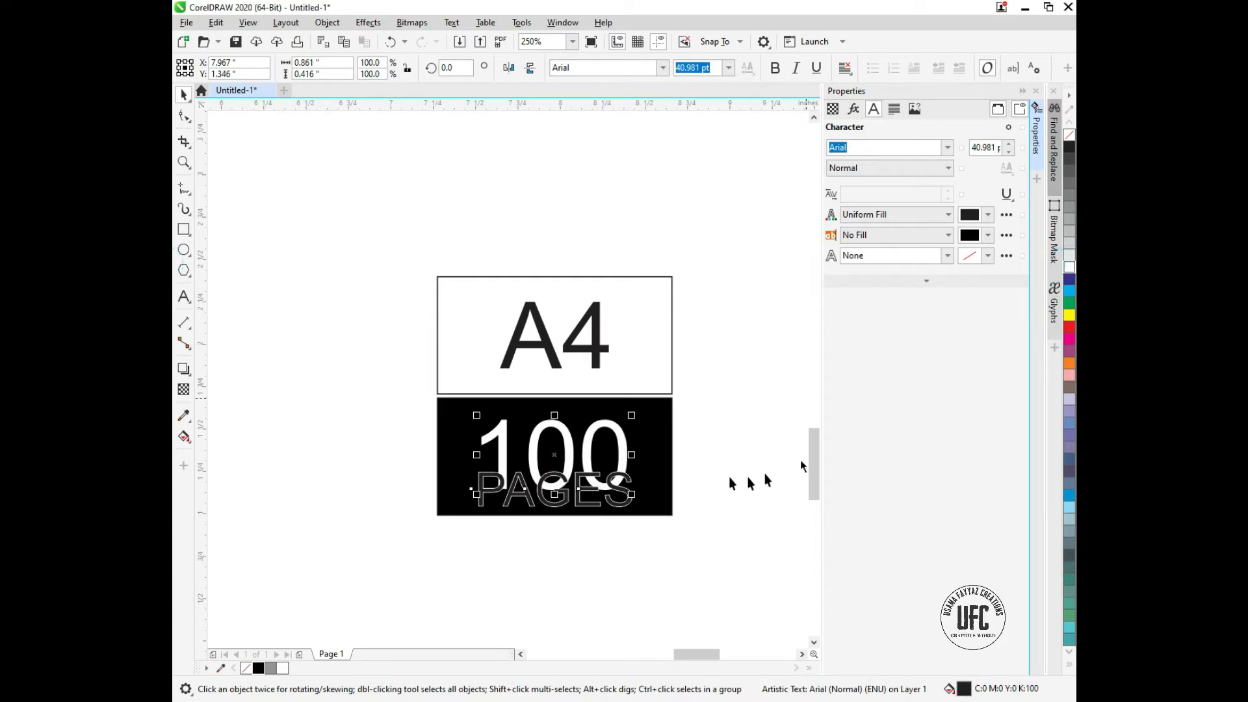
left_click(615, 504)
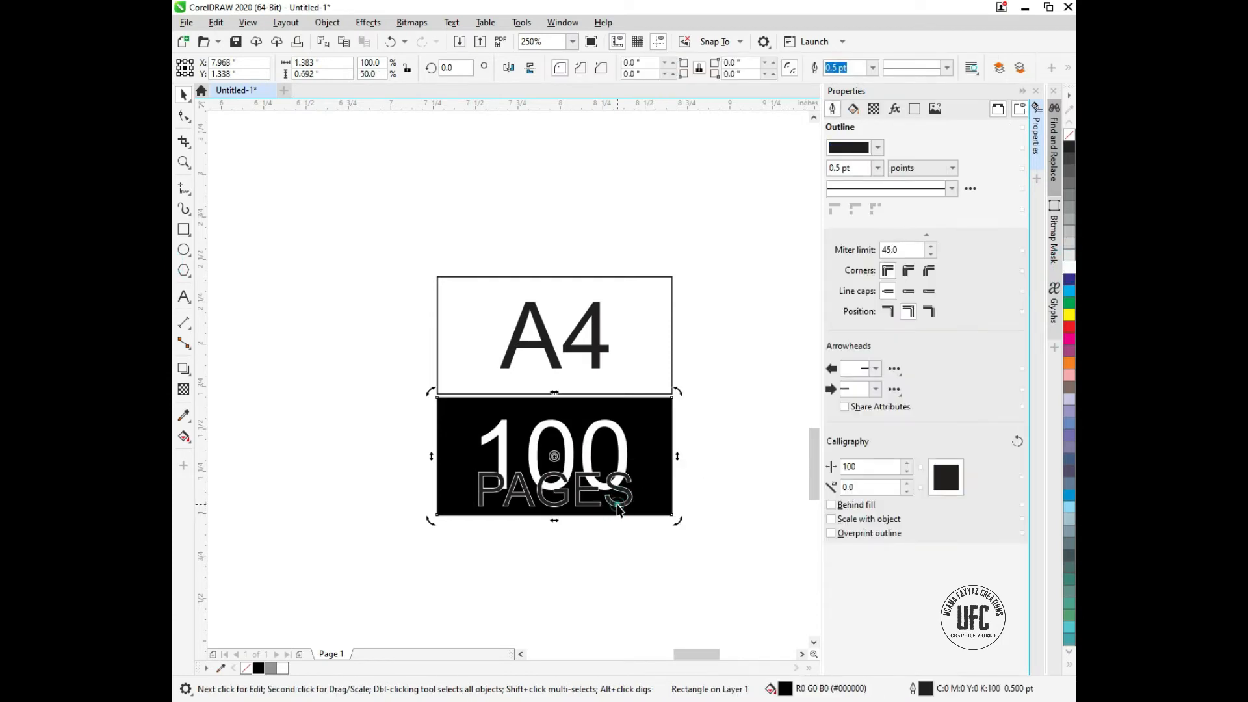
left_click(611, 502)
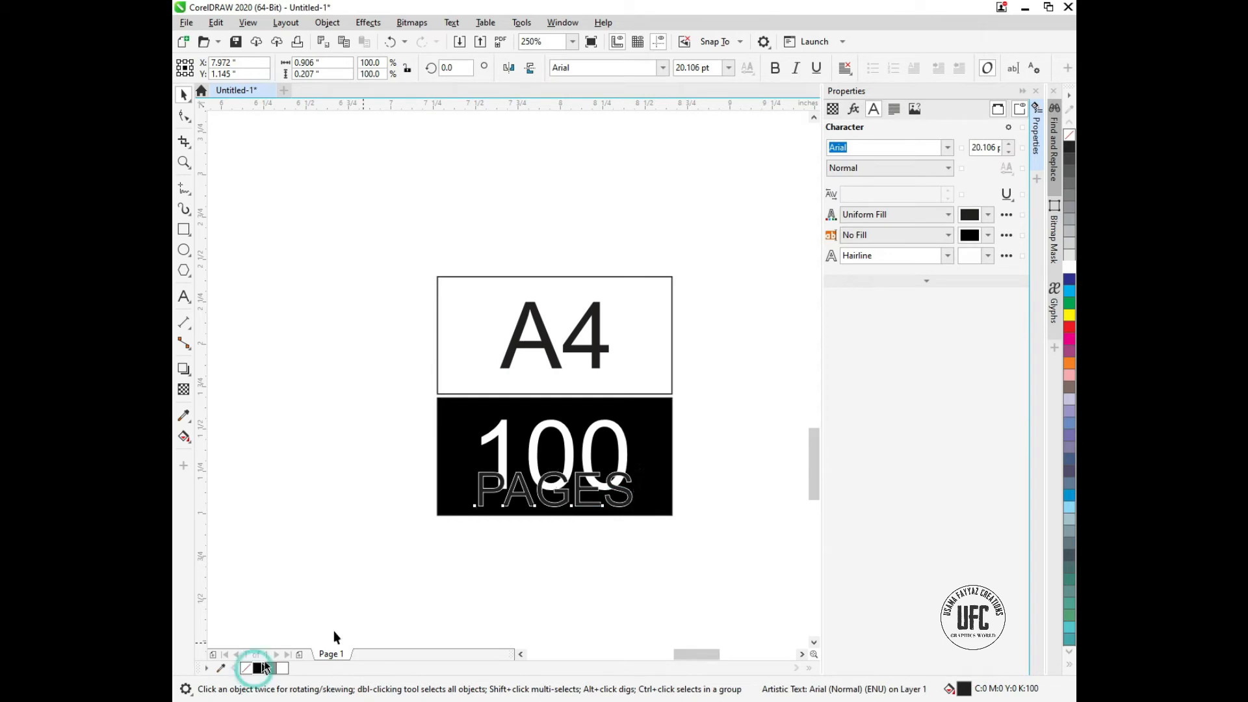
Make the A4 text bold and centre it horizontally in the upper label rectangle.
left_click(587, 343)
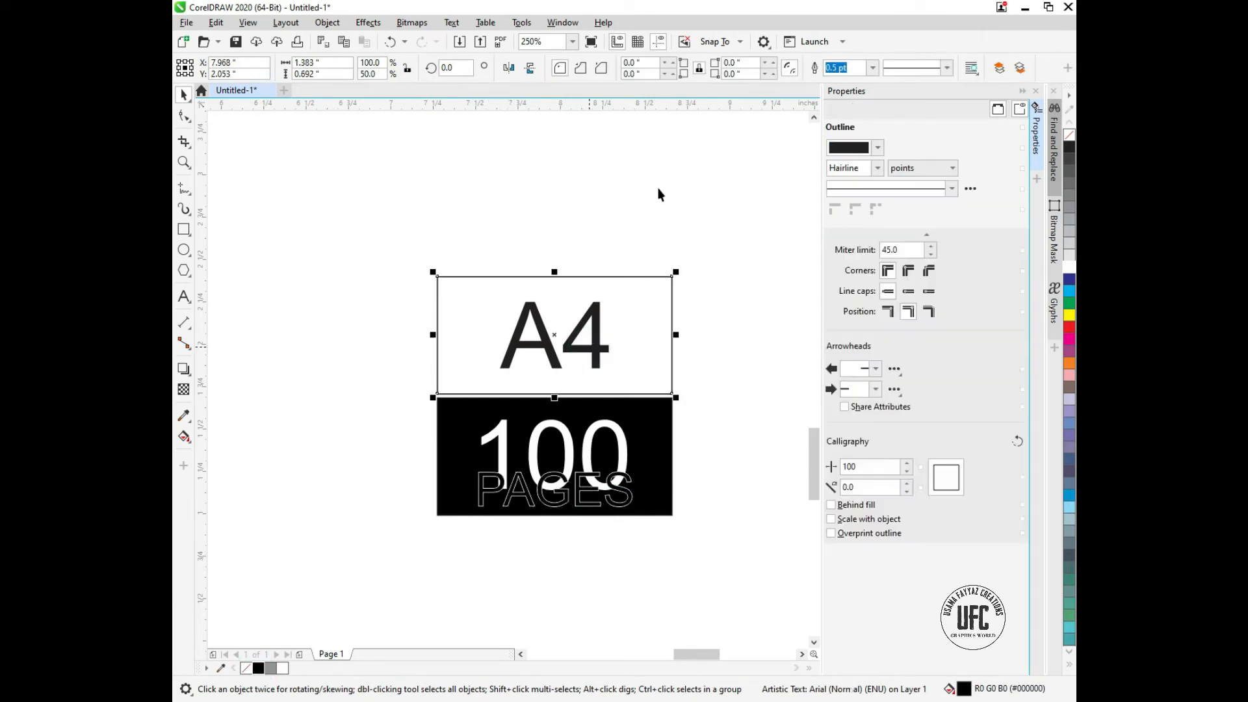
left_click(595, 333)
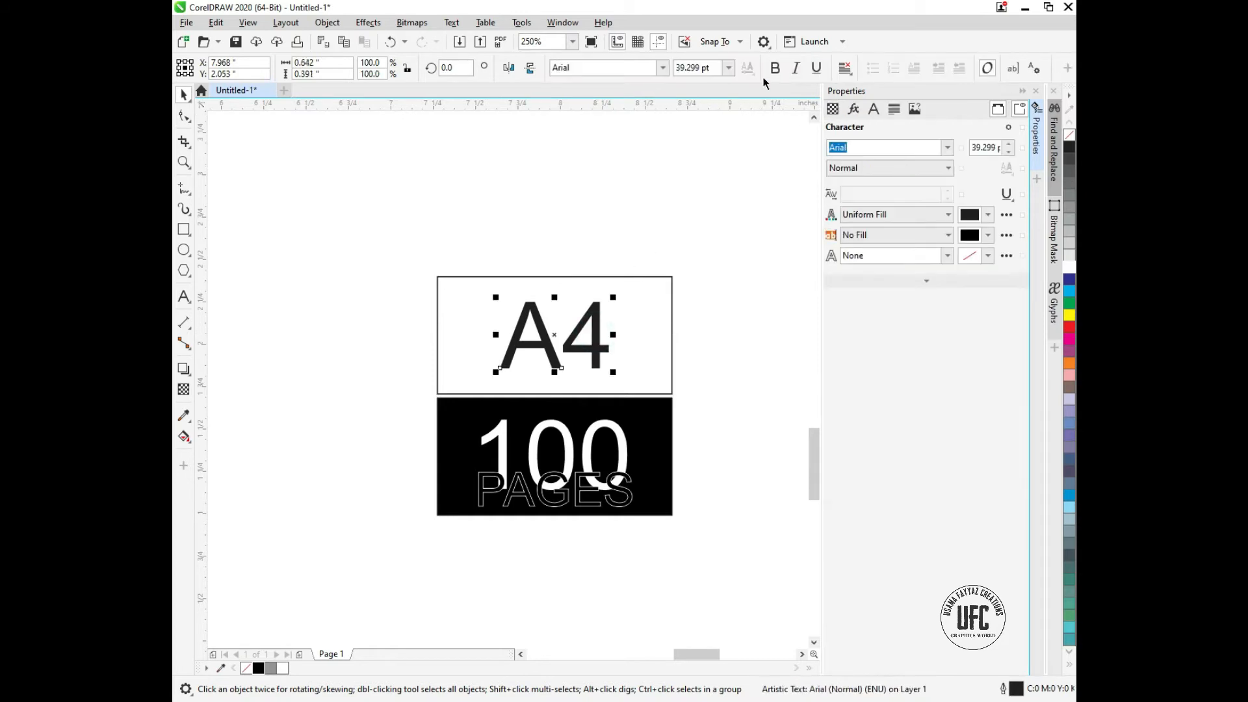
key("ctrl+b")
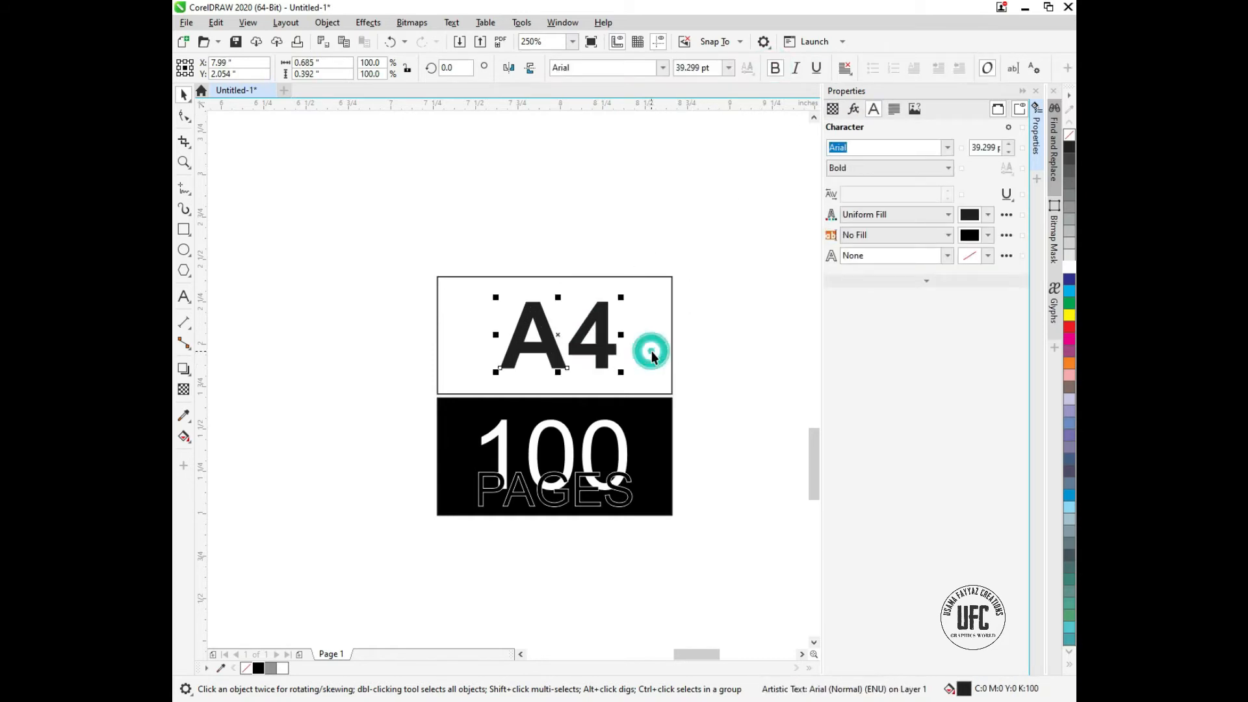
left_click(651, 351, "shift")
key("c")
left_click(715, 390)
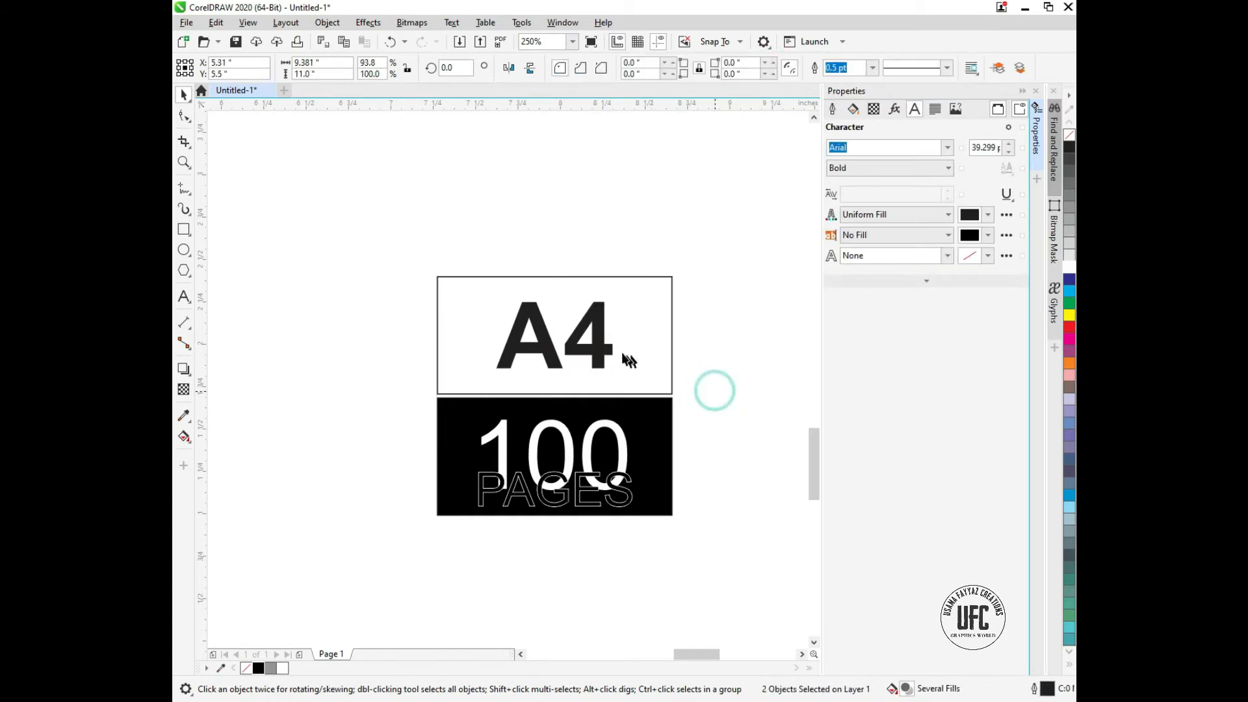
Fill the A4 text with RGB black and deselect it.
left_click(598, 351)
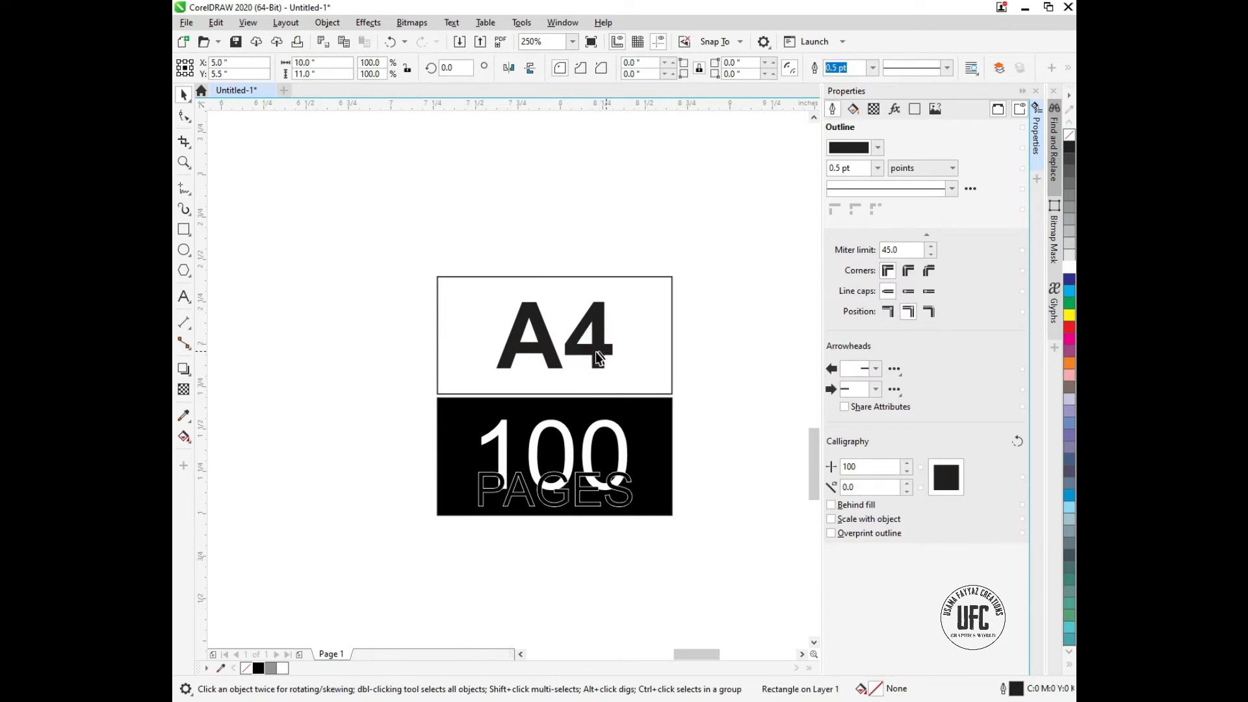
left_click(598, 351)
left_click(598, 351, "alt")
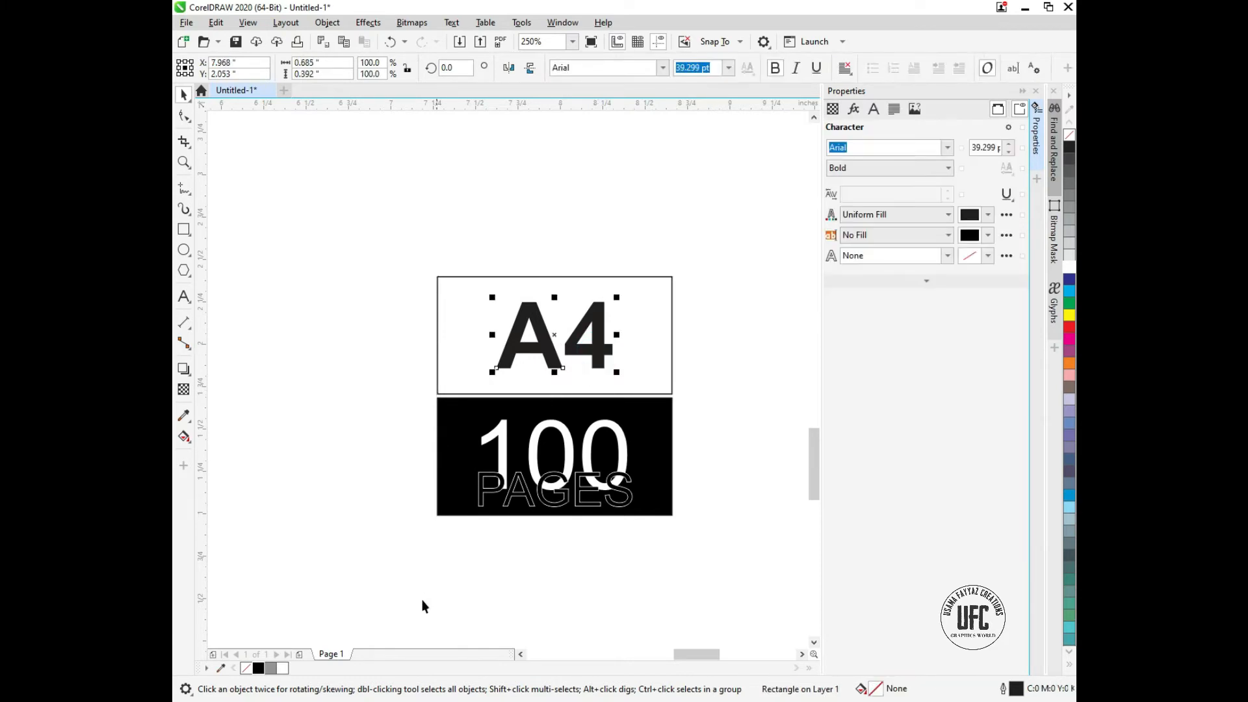
left_click(260, 669)
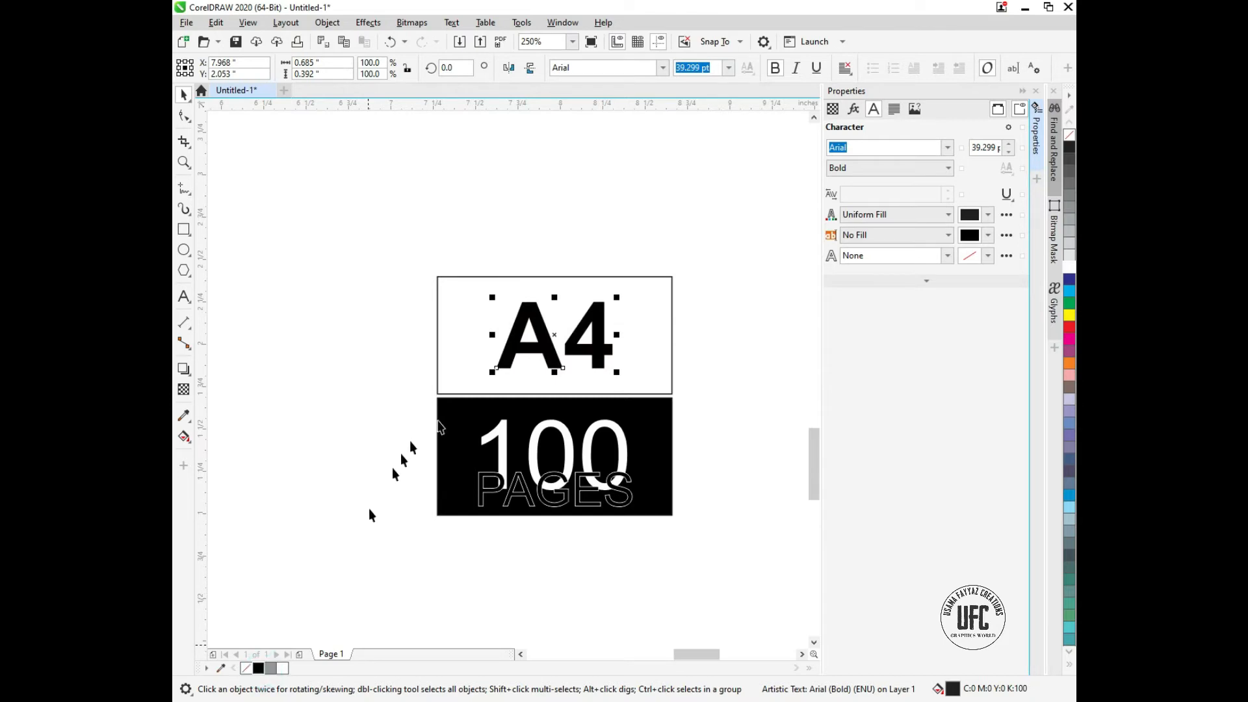
scroll(619, 371, "down", 1)
left_click(720, 384)
scroll(726, 396, "down", 1)
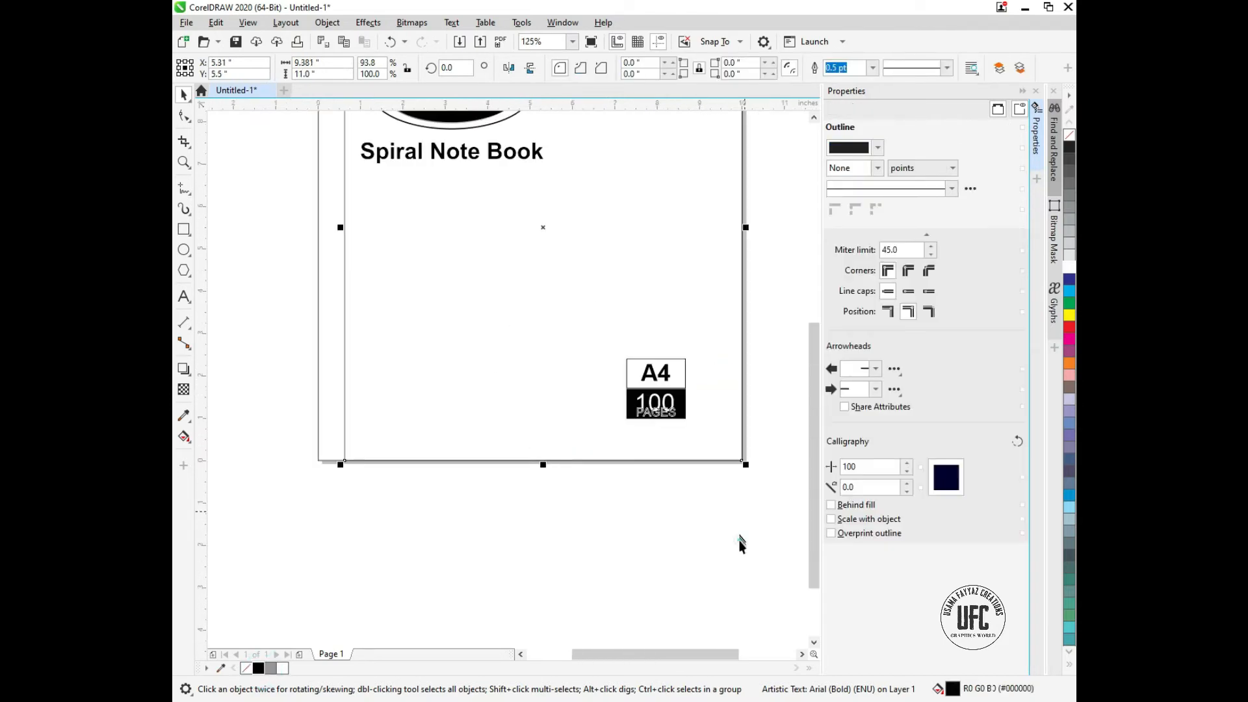
left_click(740, 543)
scroll(741, 543, "down", 1)
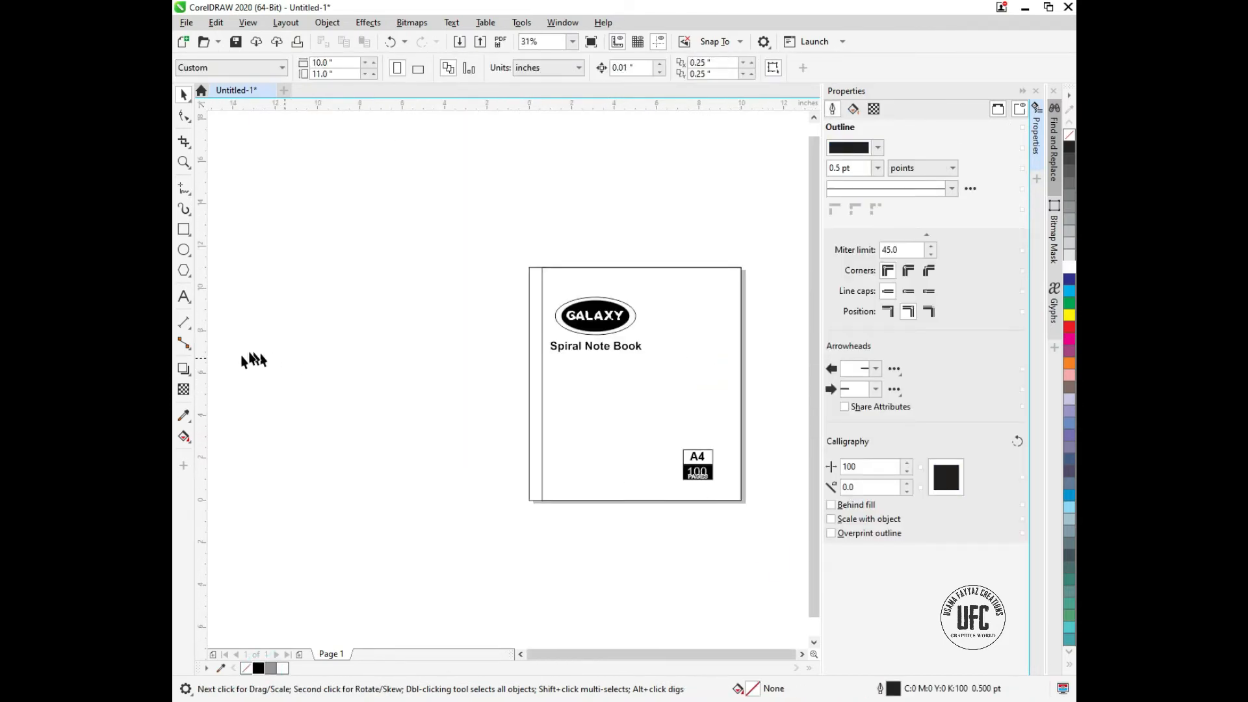
left_click(184, 187)
left_click(184, 187)
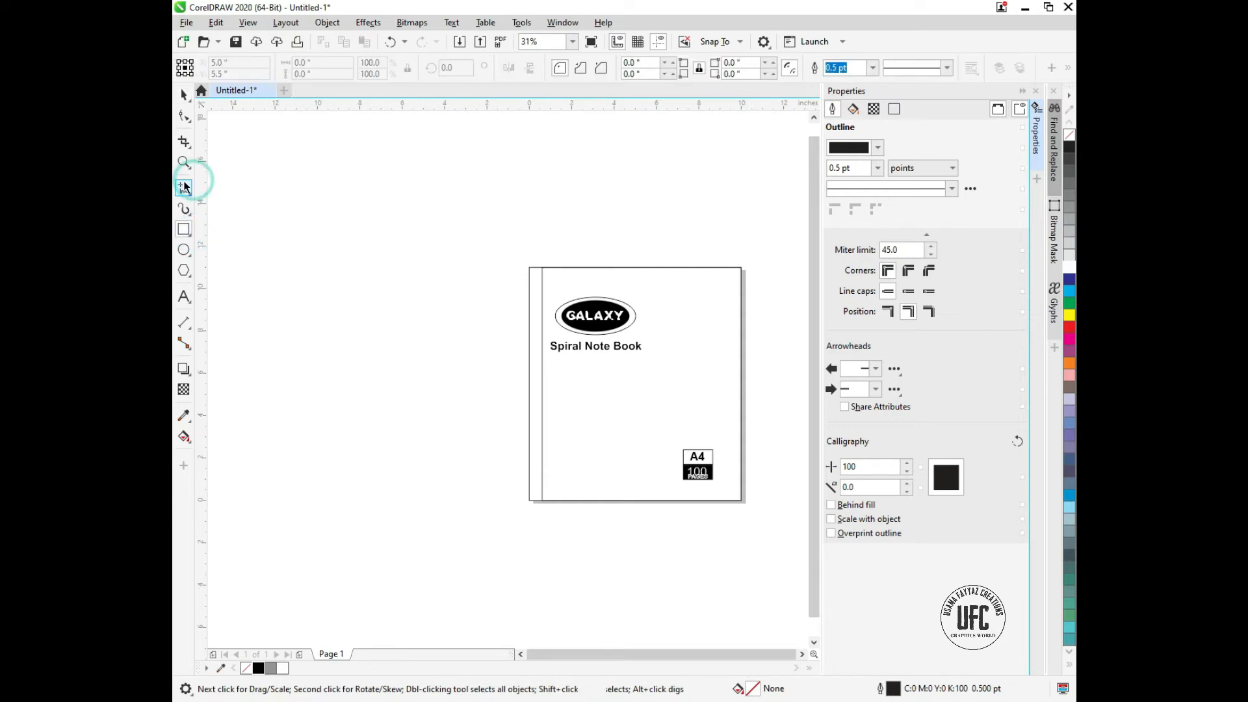
left_click(331, 297)
left_click(484, 449)
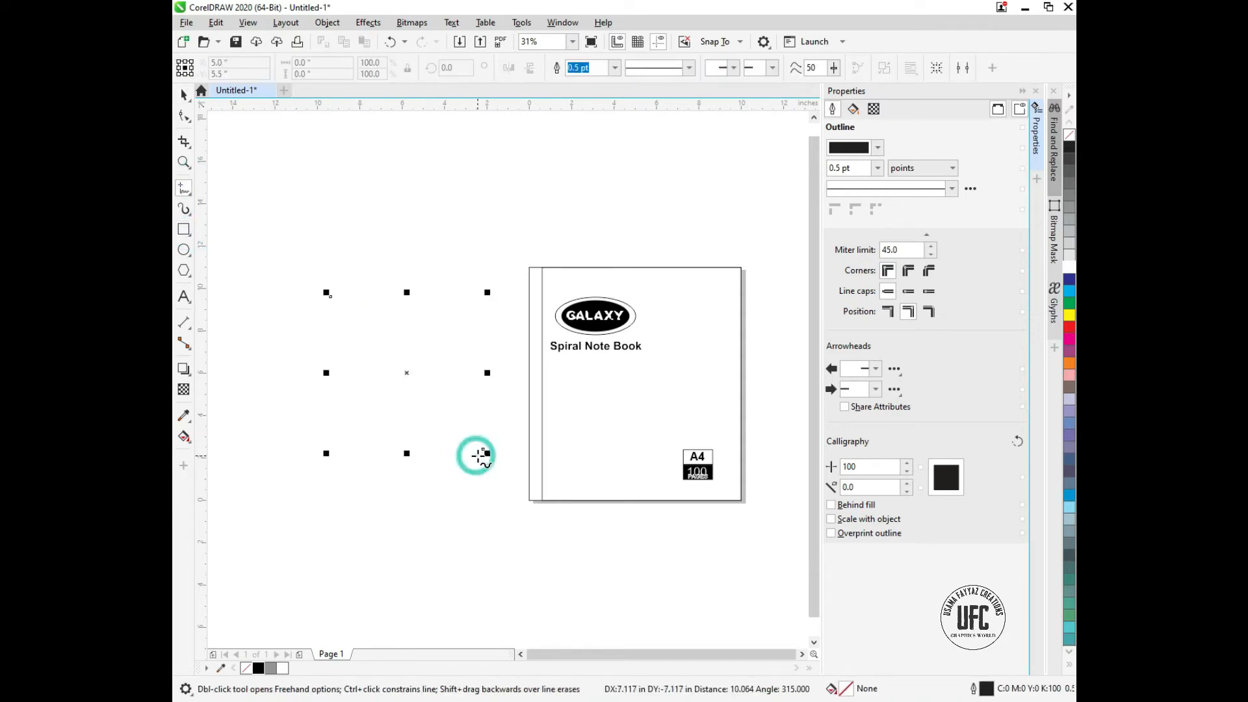
key("space")
left_click_drag(407, 372, 380, 387)
left_click_drag(259, 248, 494, 482)
key("Delete")
Draw a long rectangle about 20.07 by 1.98 inches above and beside the page, and rotate it 45 degrees.
left_click(183, 229)
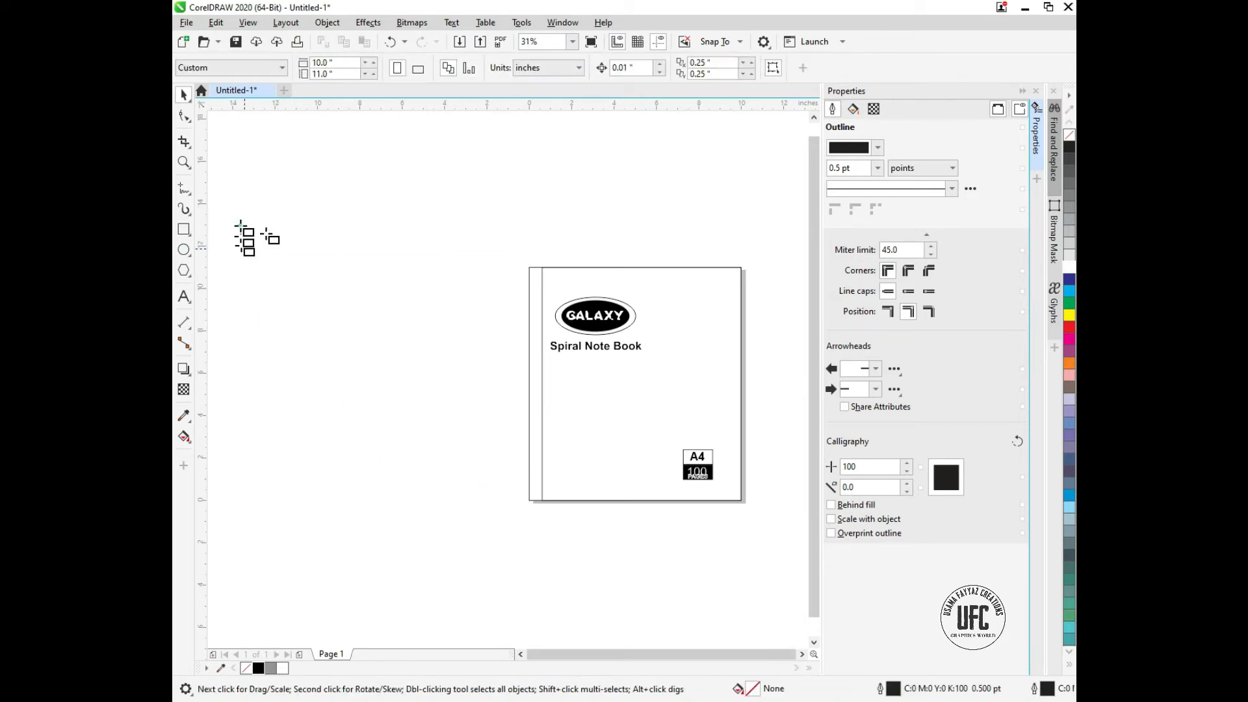
mouse_move(240, 226)
left_mouse_down()
mouse_move(529, 257)
mouse_move(663, 240)
mouse_move(665, 267)
left_mouse_up()
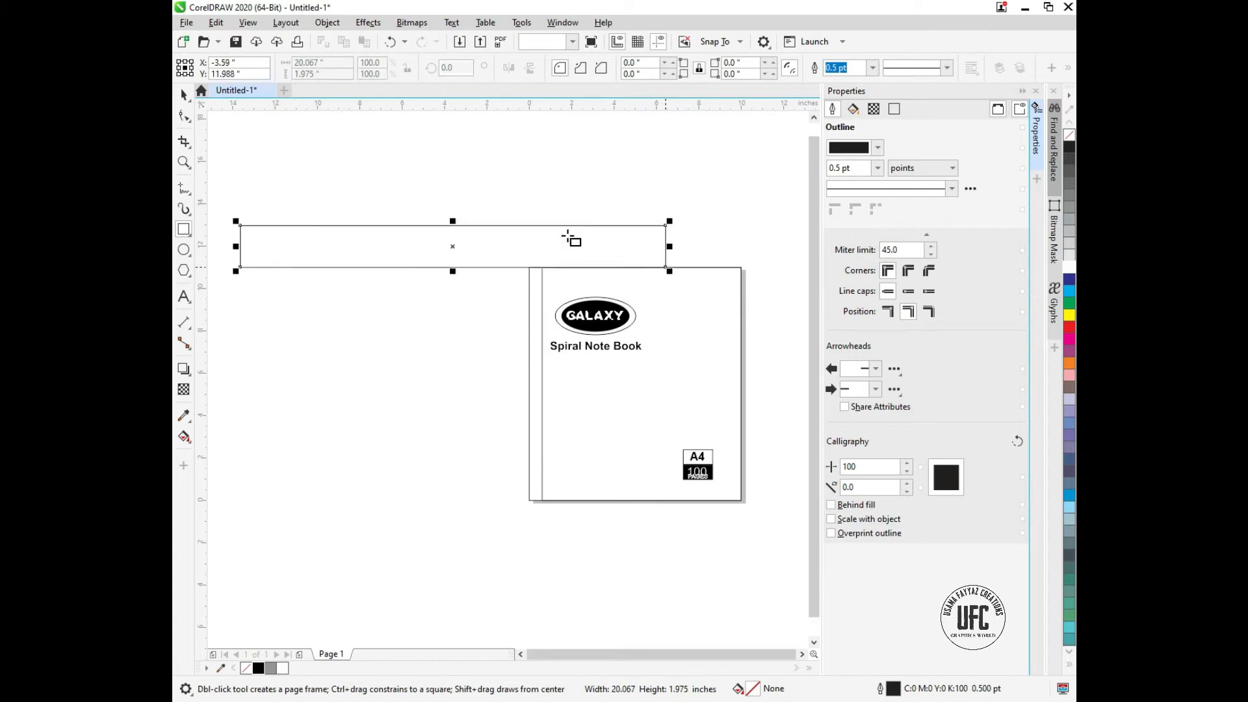
left_click(453, 66)
double_click(453, 66)
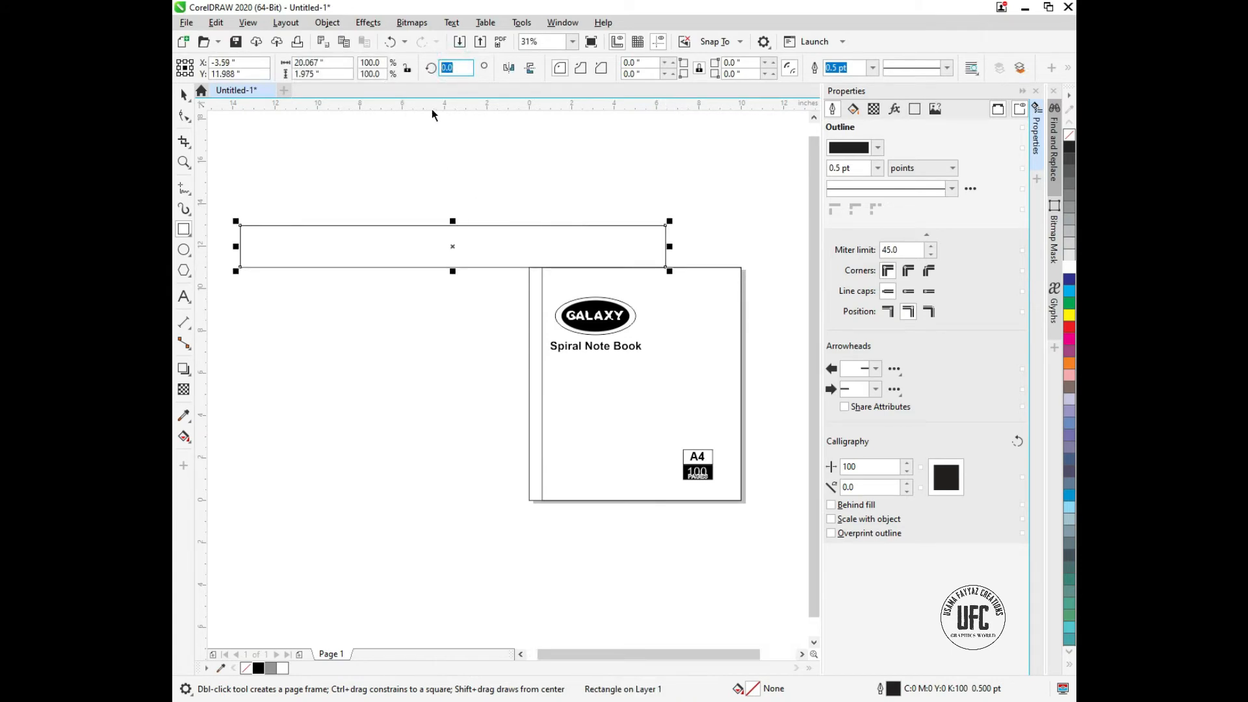
type("45")
key("Return")
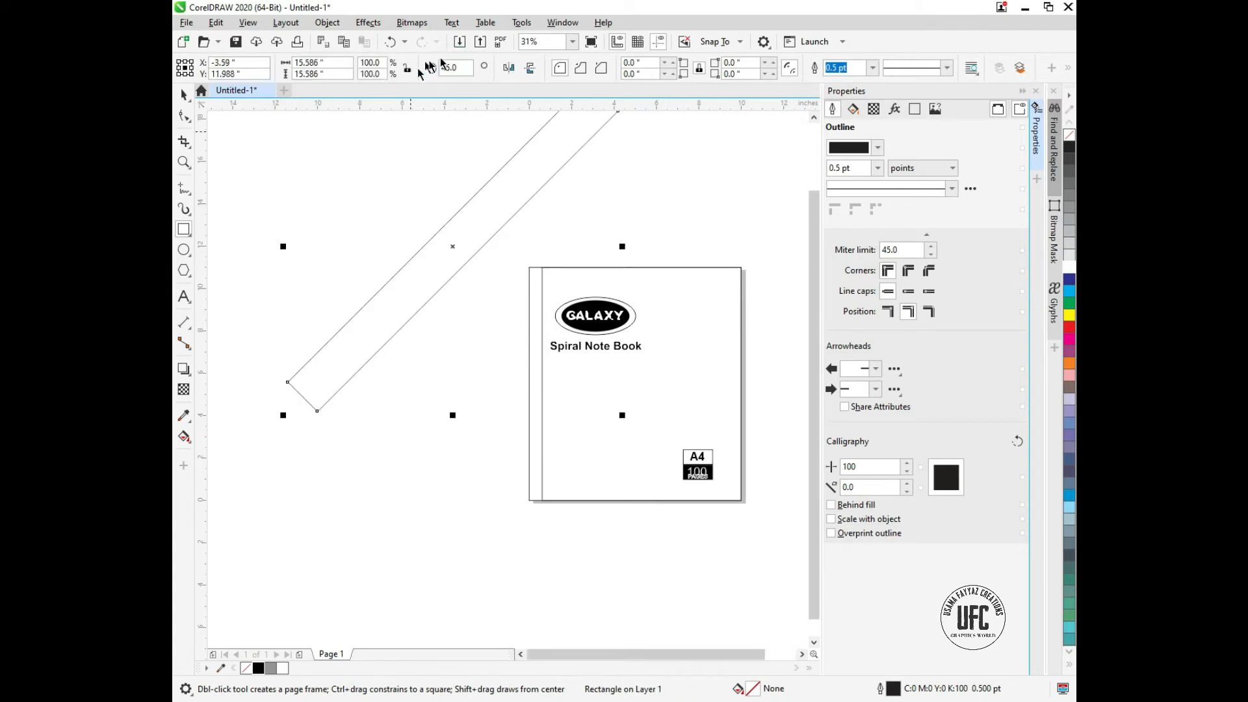
Mirror the long slanted rectangle horizontally and move it into the empty area below and left of the page.
left_click(509, 68)
key("space")
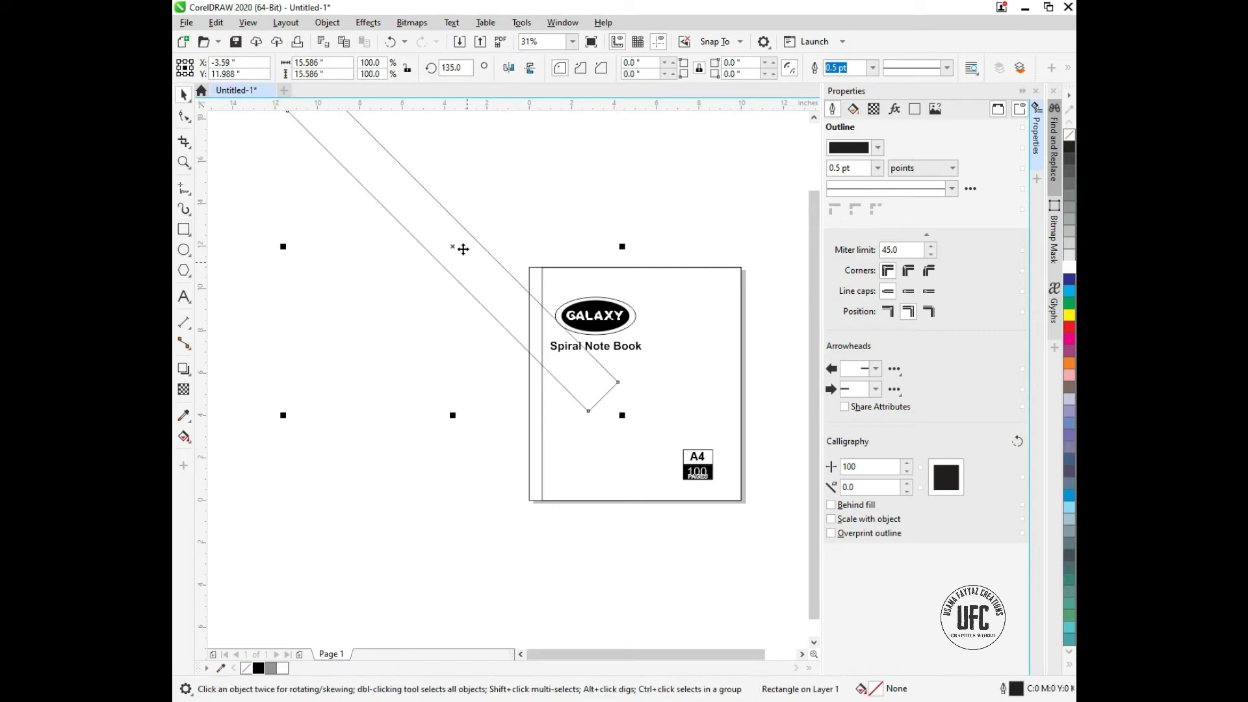
scroll(462, 248, "down", 2)
scroll(436, 223, "down", 1)
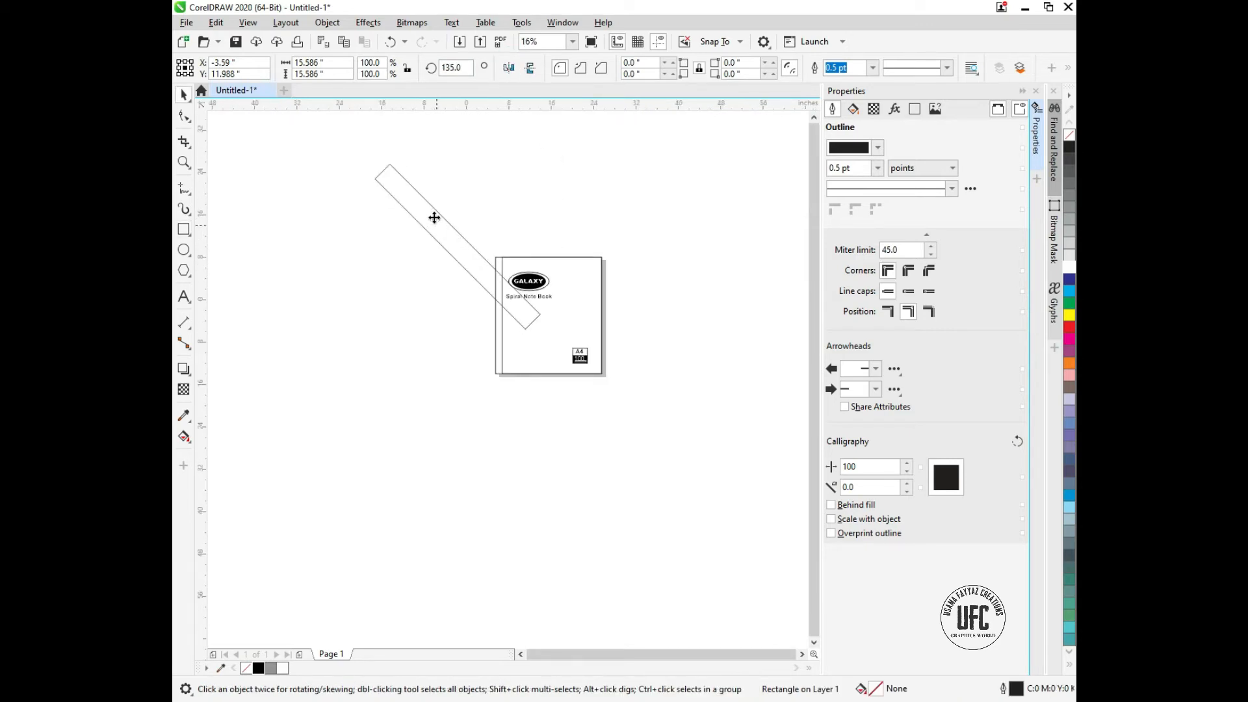
left_click_drag(436, 222, 414, 350)
left_click(414, 350)
scroll(414, 357, "up", 1)
scroll(411, 362, "up", 1)
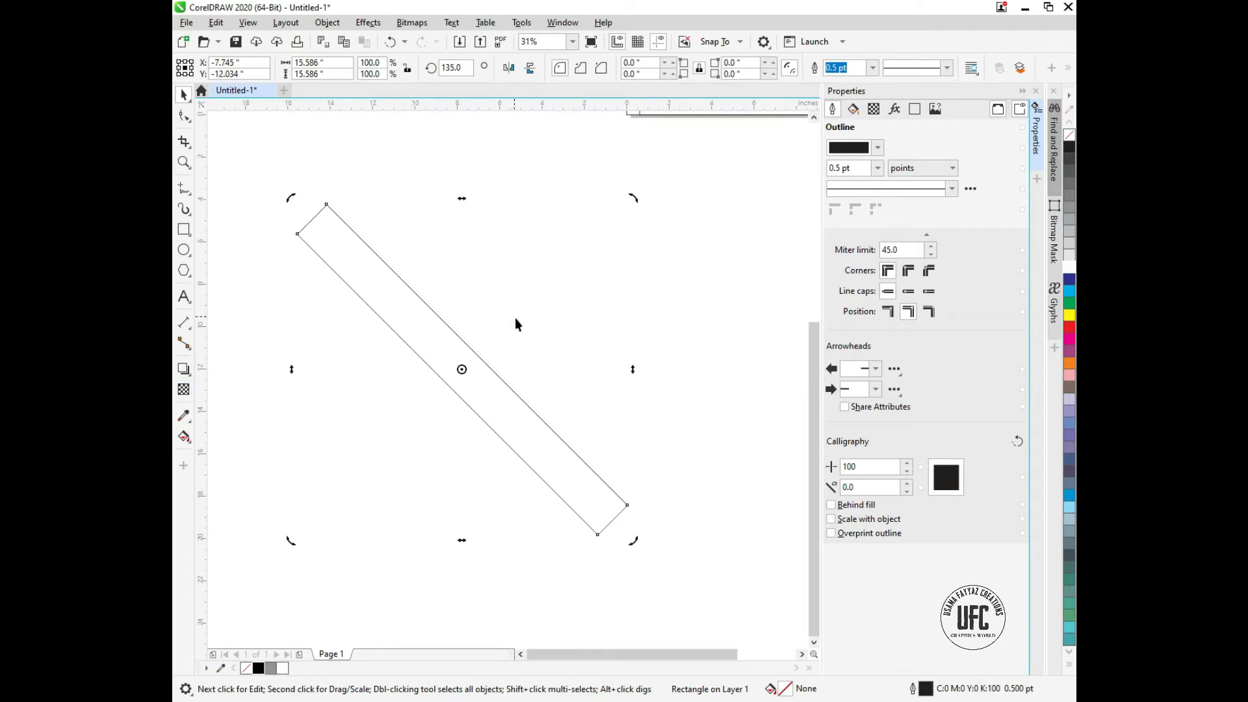
Import the black ink splatter artwork and the QR code image frame.png into the area below the page.
right_click(531, 291)
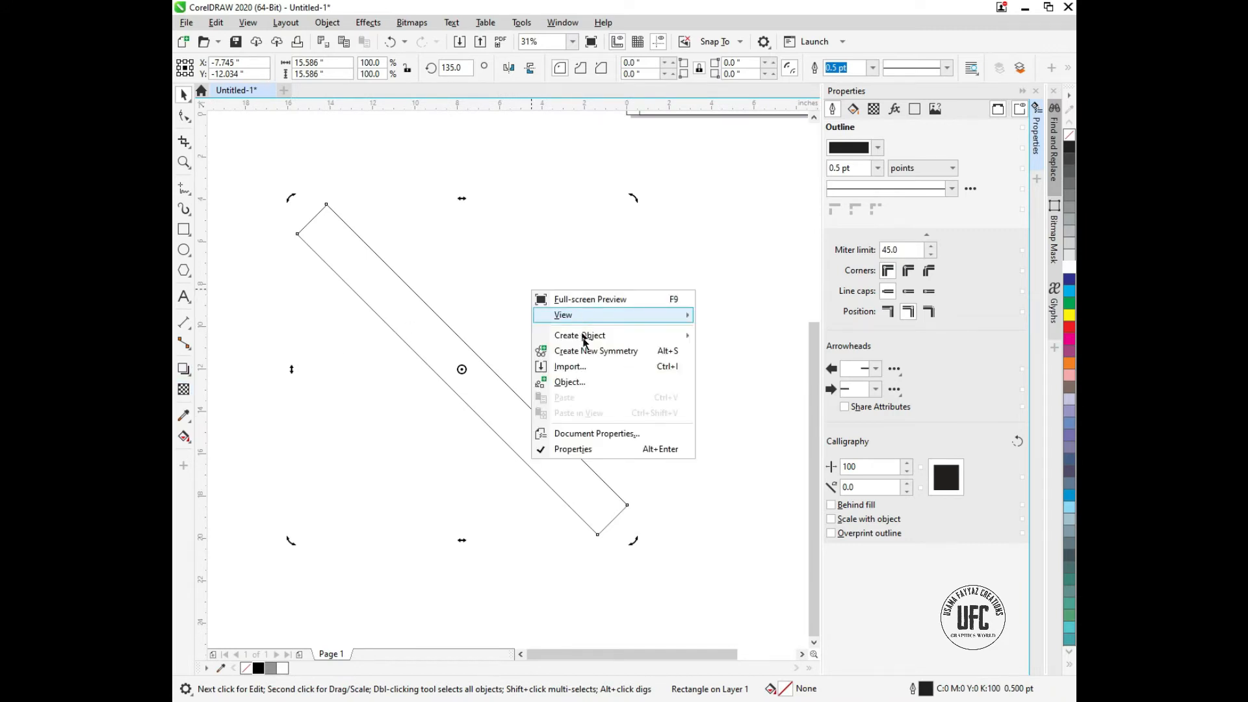
left_click(587, 368)
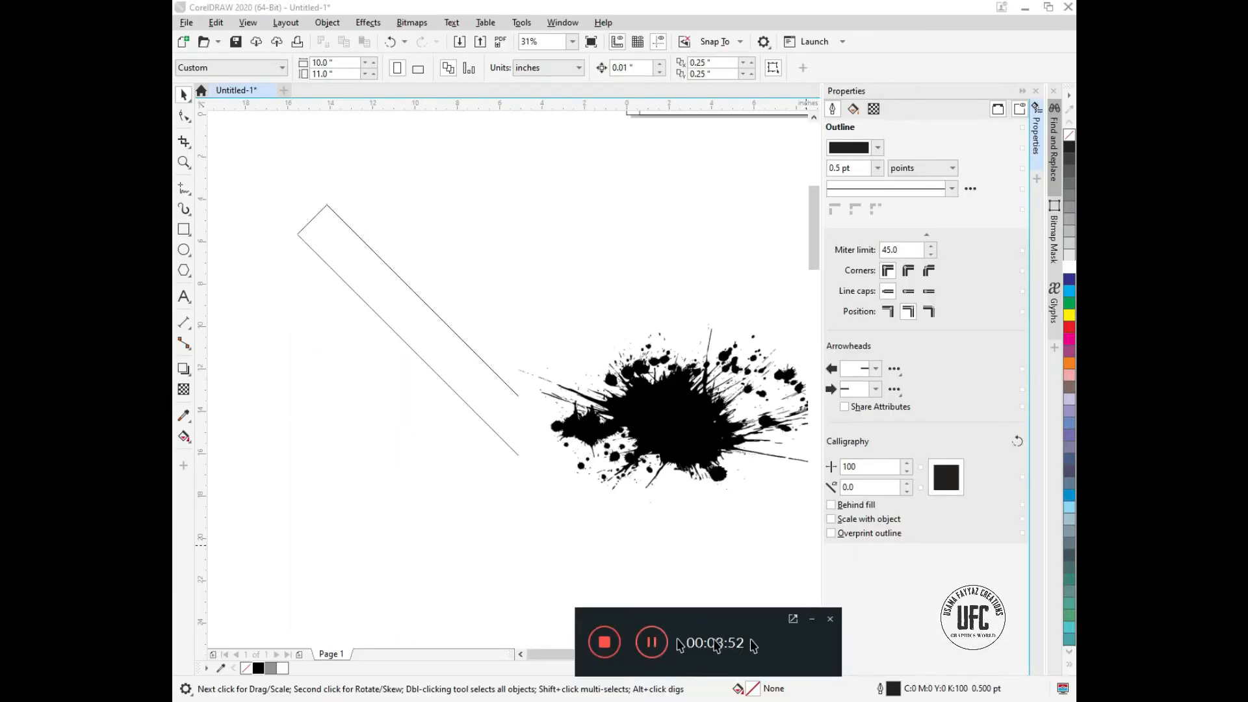
left_click(1047, 638)
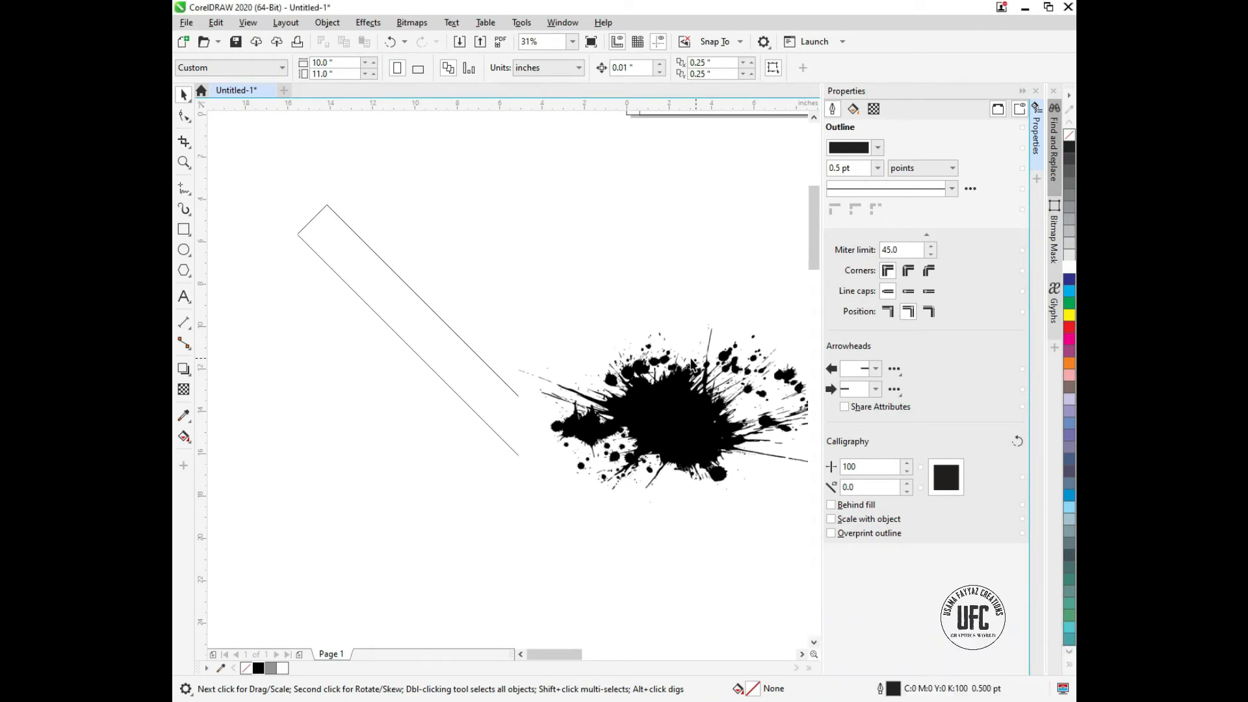
Lock the QR code image's proportions, set its height to 1 inch, and move it onto the splatter artwork below the page.
scroll(708, 357, "down", 2)
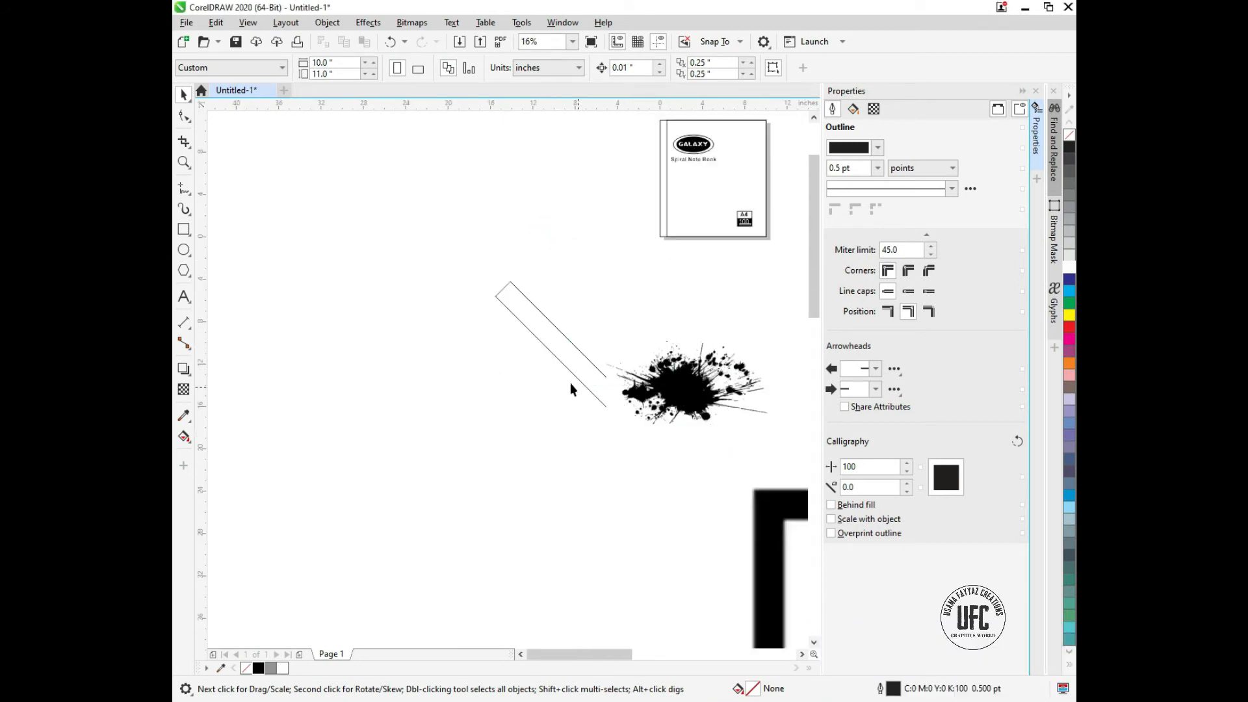
scroll(570, 383, "down", 2)
left_click(712, 458)
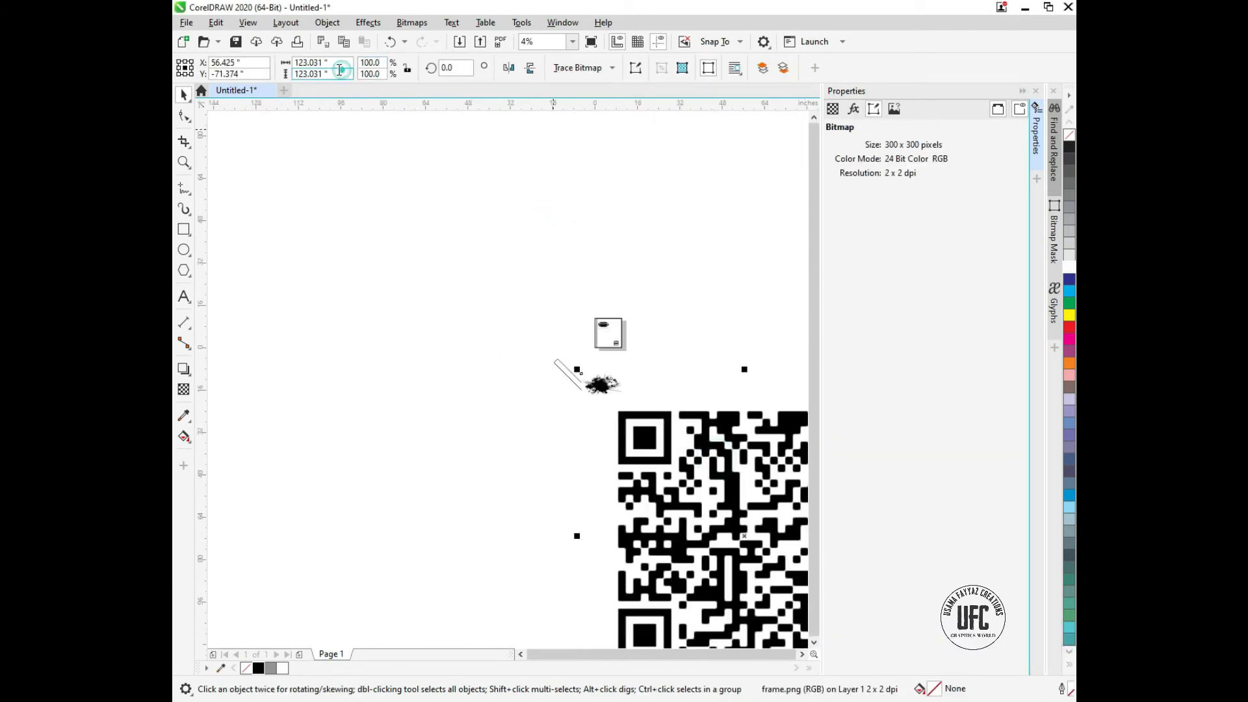
left_click(319, 73)
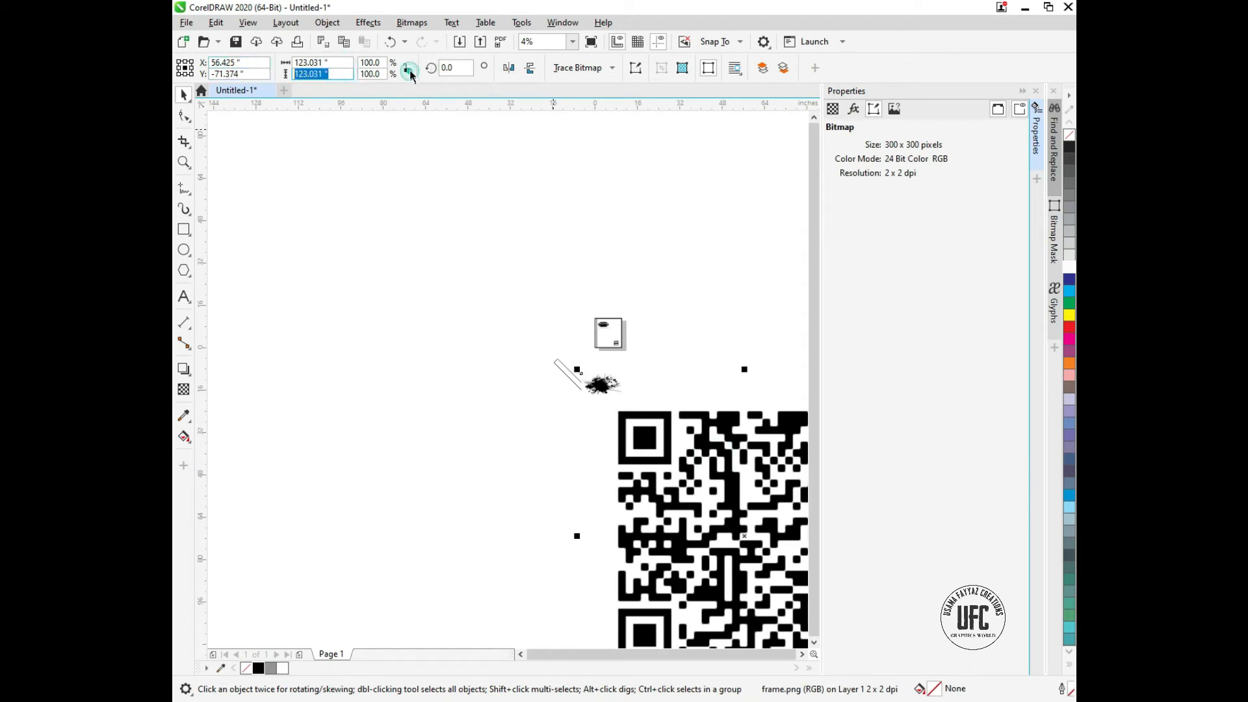
left_click(409, 71)
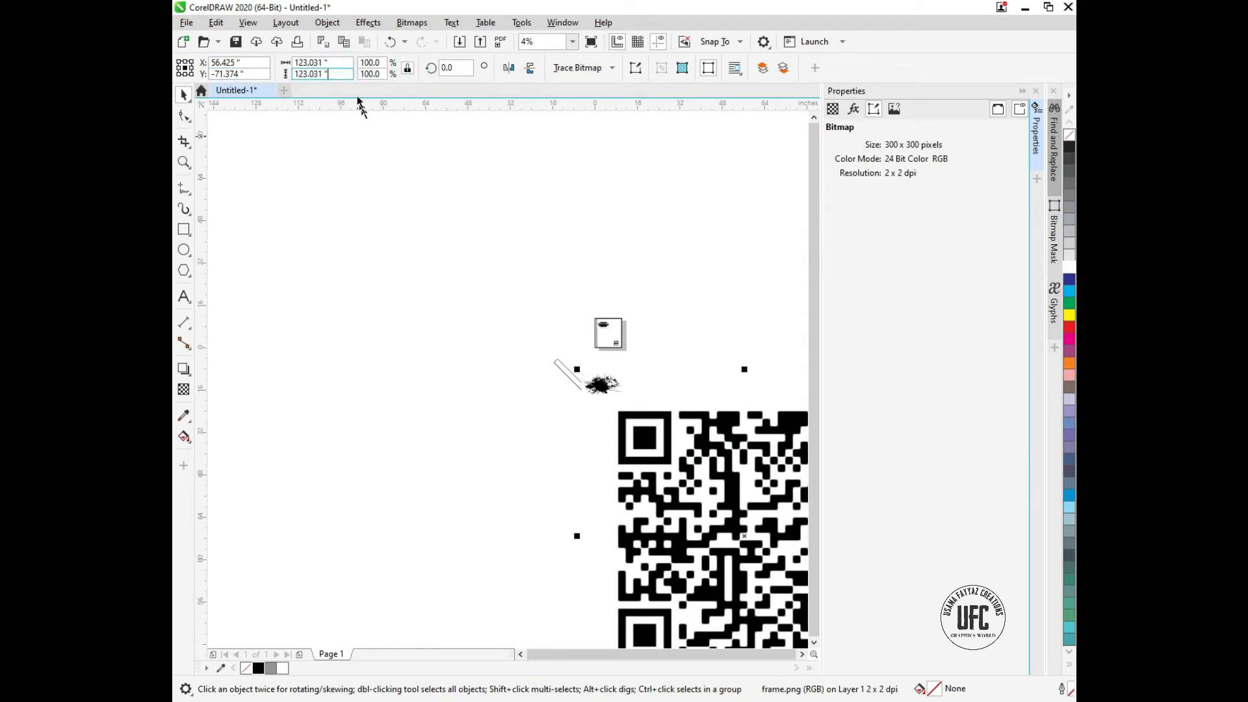
left_click(322, 74)
left_click_drag(335, 73, 225, 88)
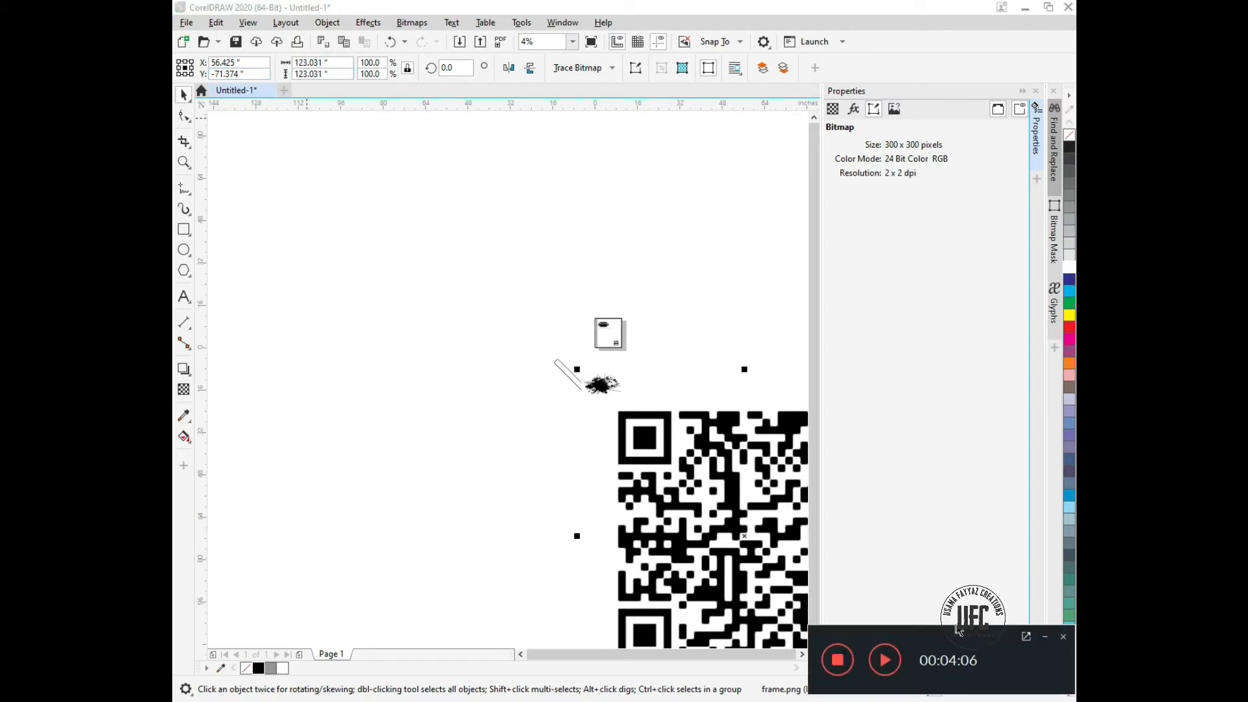
left_click(1045, 640)
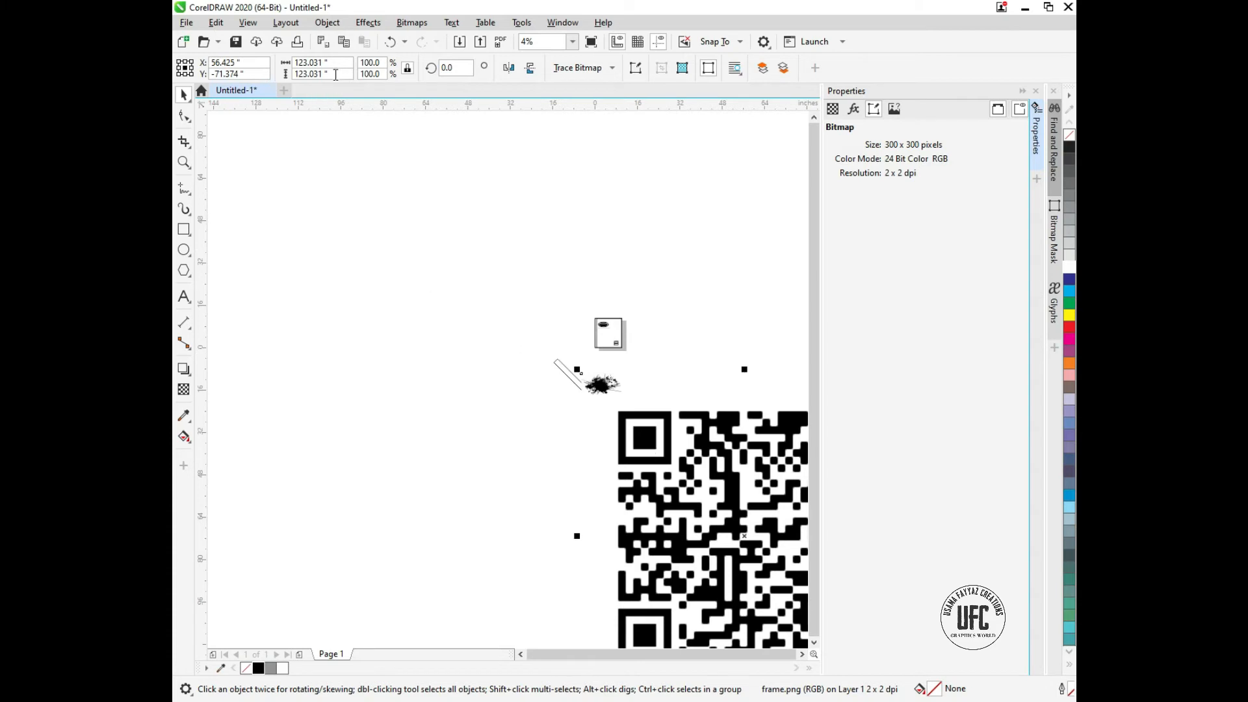
left_click_drag(335, 75, 211, 76)
type("1")
key("Return")
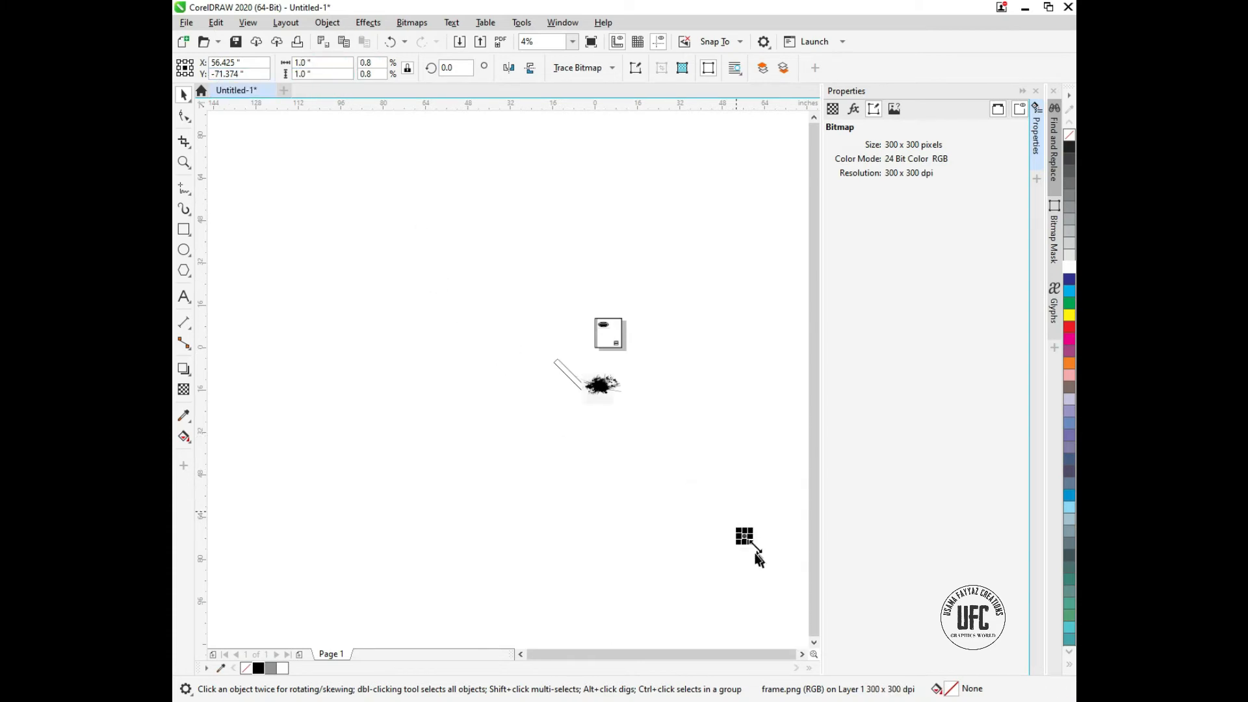
mouse_move(744, 535)
left_mouse_down()
mouse_move(663, 497)
mouse_move(599, 385)
left_mouse_up()
scroll(597, 387, "up", 4)
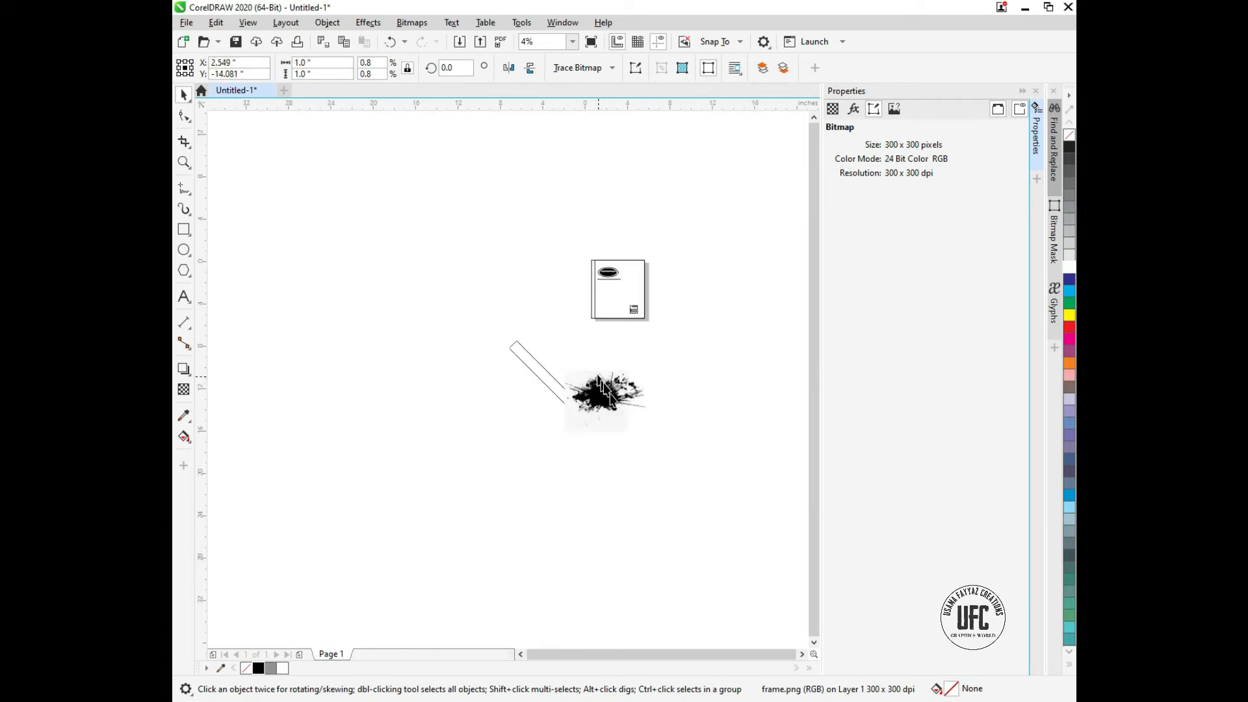
Set the wide black splatter image's height to 2 inches with its proportions kept.
mouse_move(357, 229)
left_mouse_down()
mouse_move(743, 558)
mouse_move(778, 567)
left_mouse_up()
left_click(682, 399)
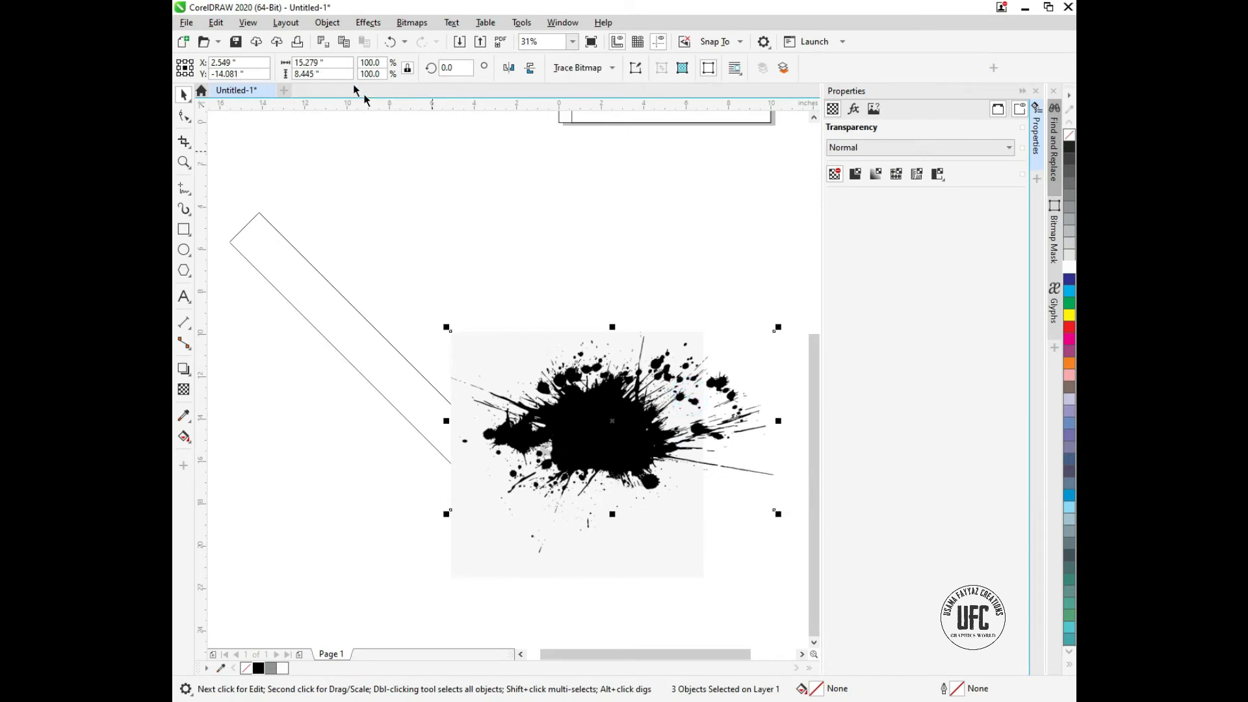
left_click_drag(324, 74, 203, 79)
key("Down")
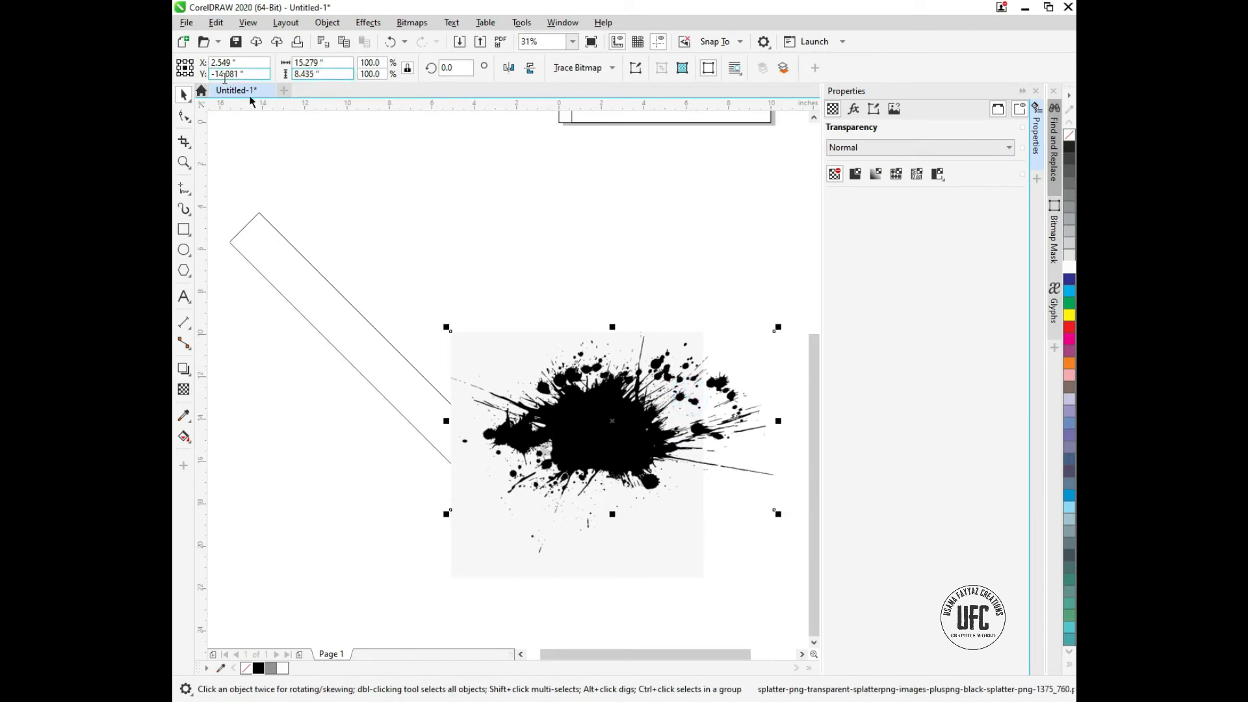
left_click(678, 393)
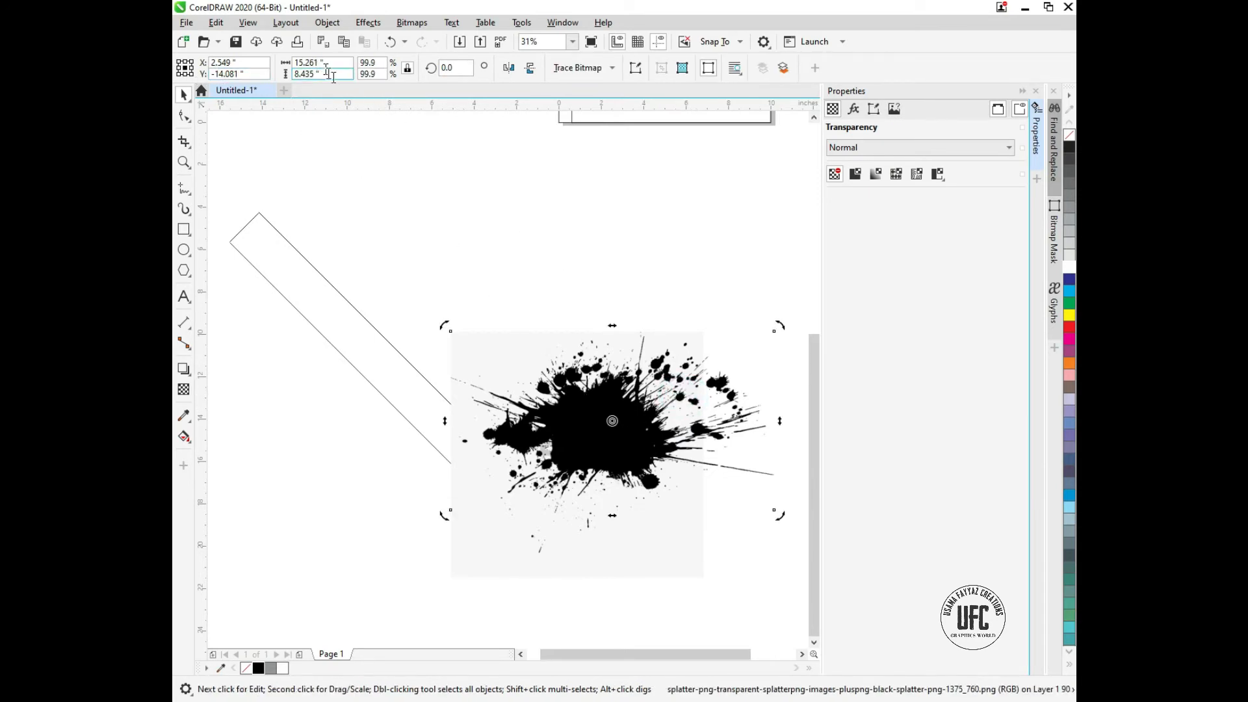
left_click_drag(331, 74, 202, 78)
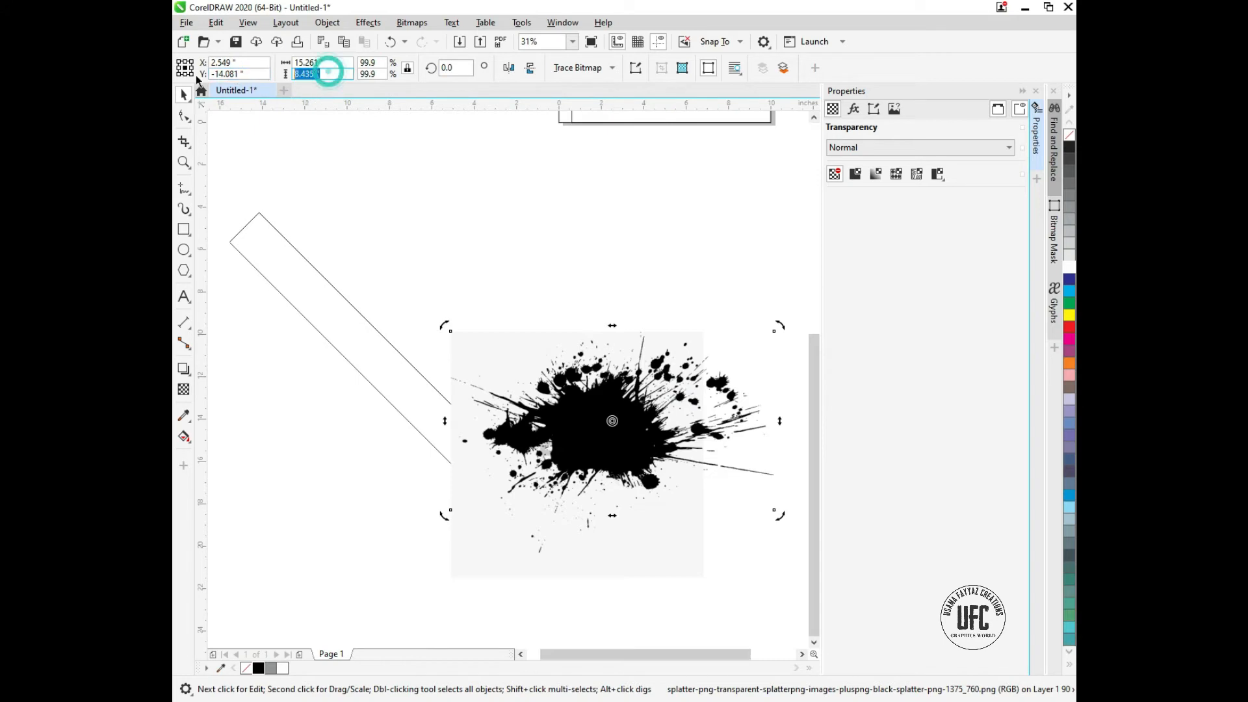
type("2")
key("Return")
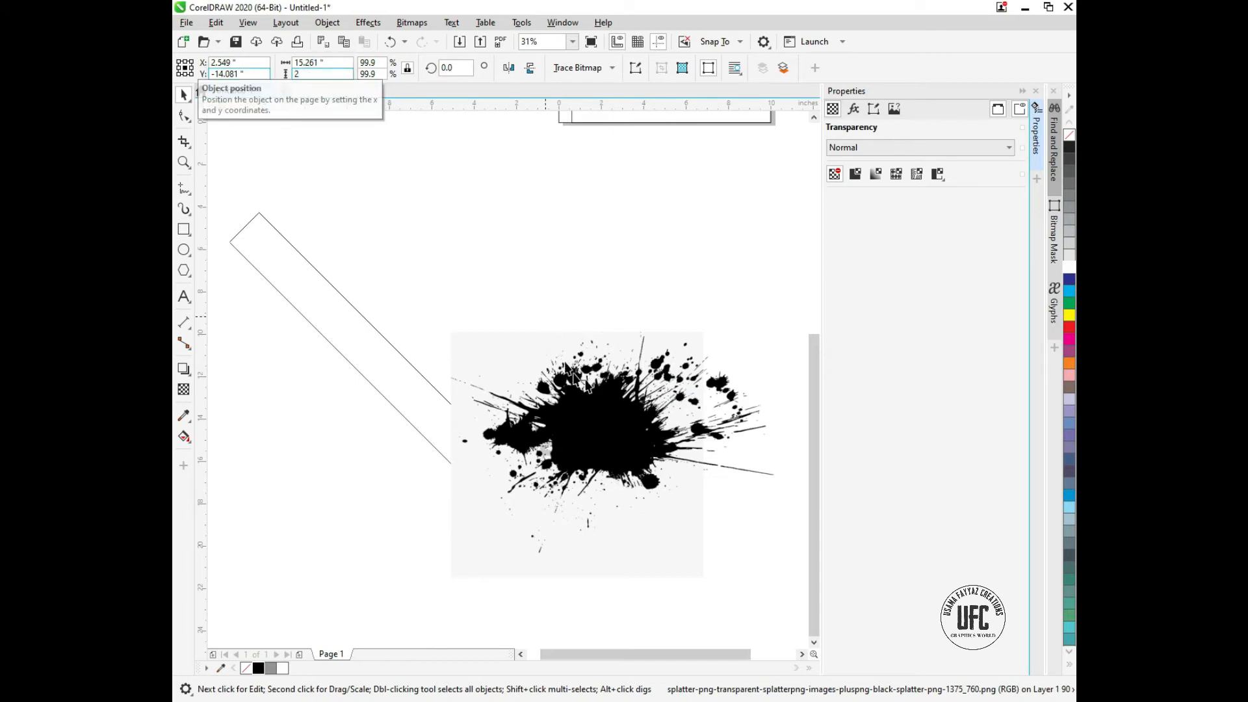
Set the height of the gray-background splatter and of the remaining splatter with round droplets to 2 inches each.
left_click(640, 364)
left_click_drag(332, 74, 179, 65)
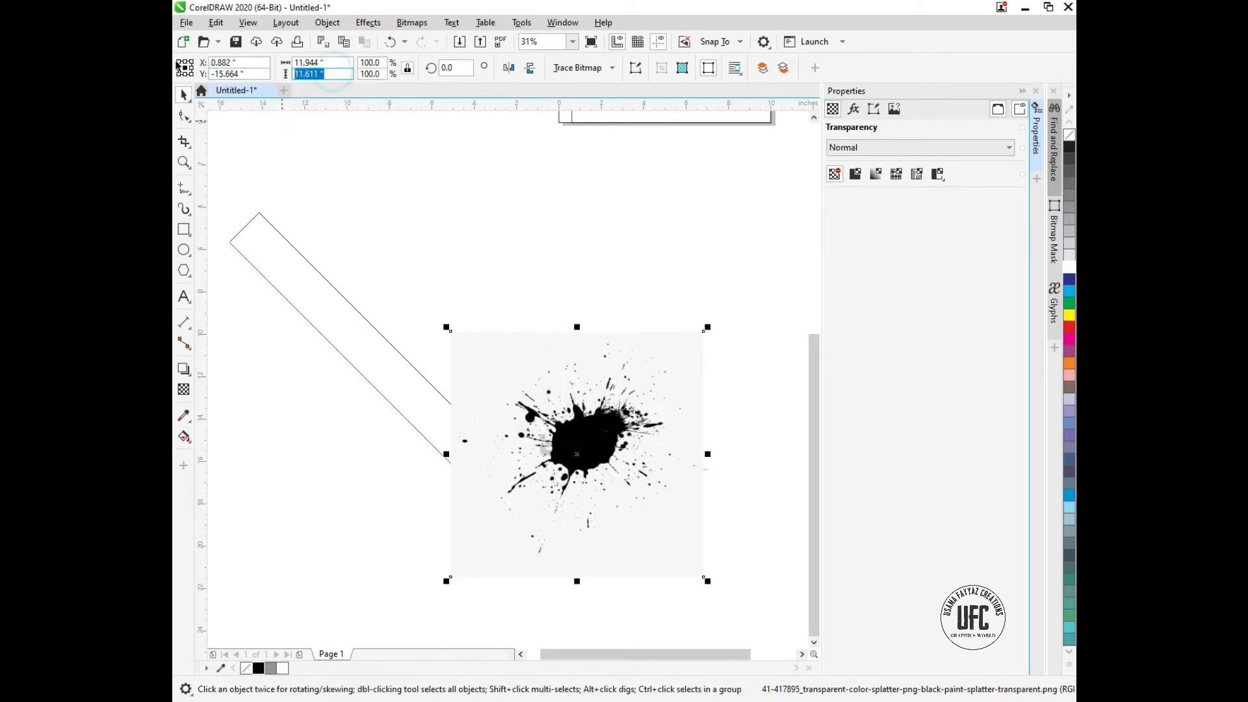
type("2")
key("Return")
left_click(653, 374)
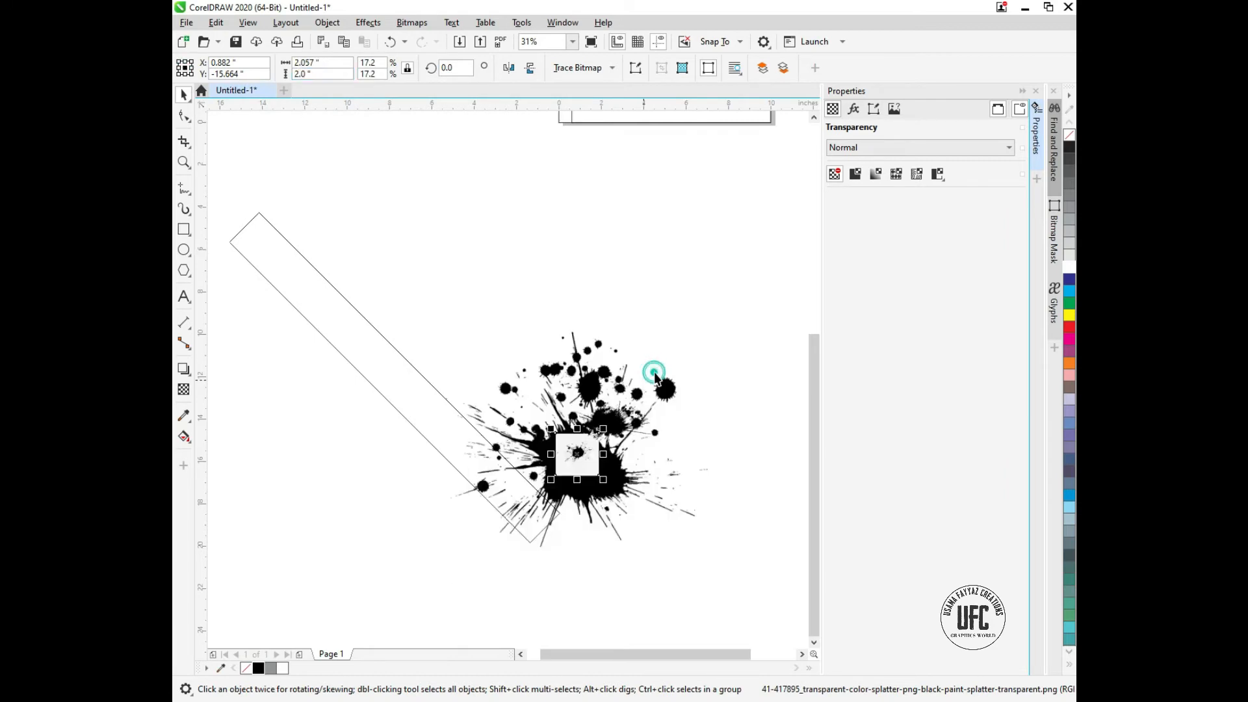
left_click_drag(332, 73, 180, 63)
type("2")
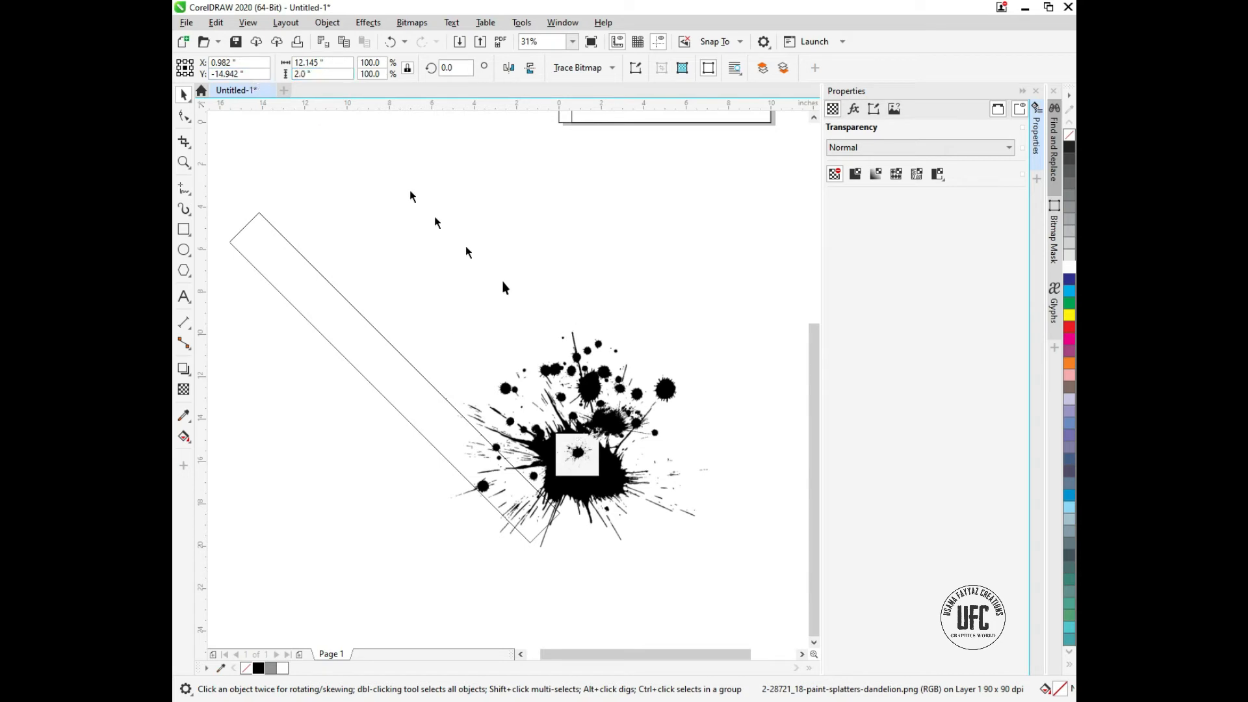
key("Return")
Align the three resized splatters and the QR code to a common center, and clear the selection.
left_click_drag(636, 410, 650, 413)
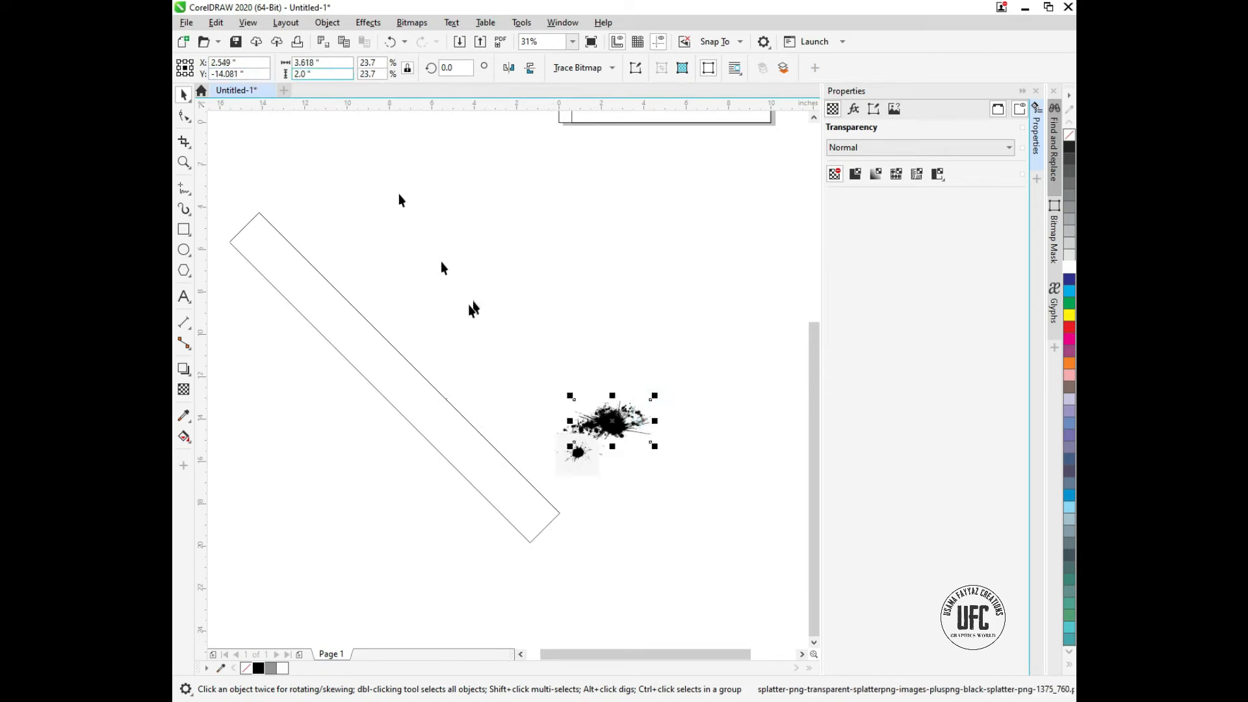
left_click_drag(461, 299, 720, 507)
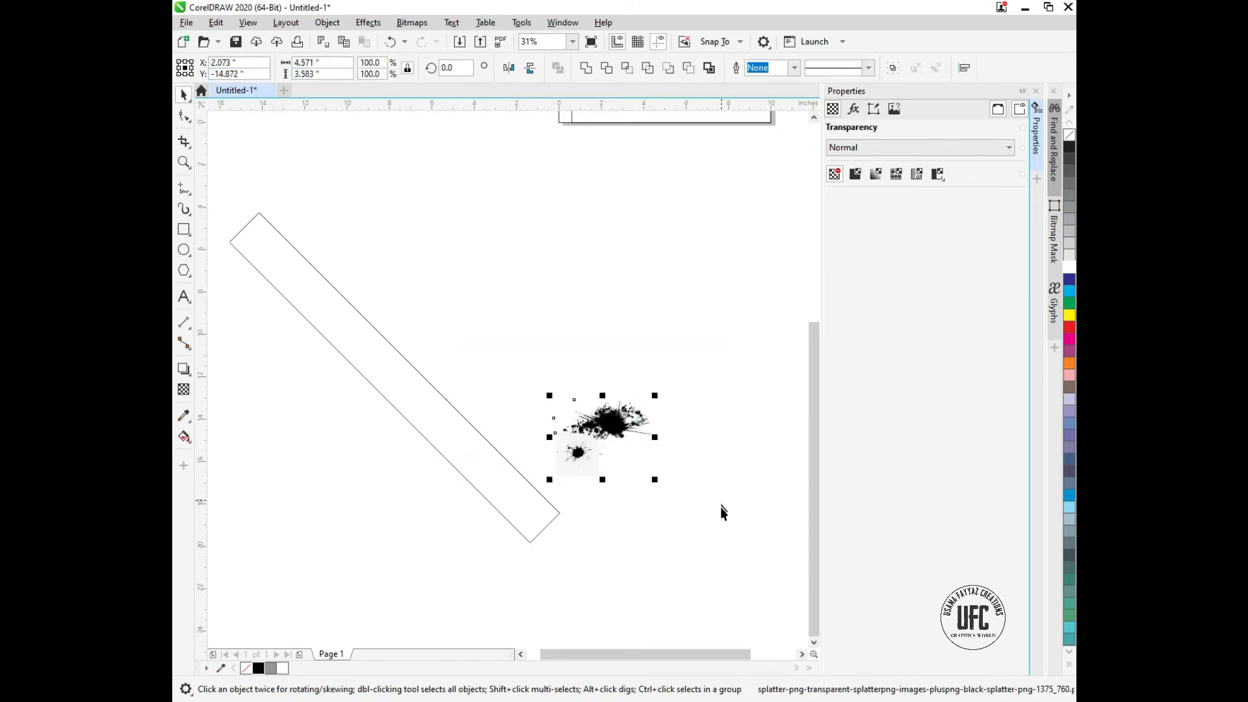
key("e")
left_click(667, 544)
Set the QR code image's height to 0.99 inches and deselect it.
left_click_drag(540, 370, 599, 460)
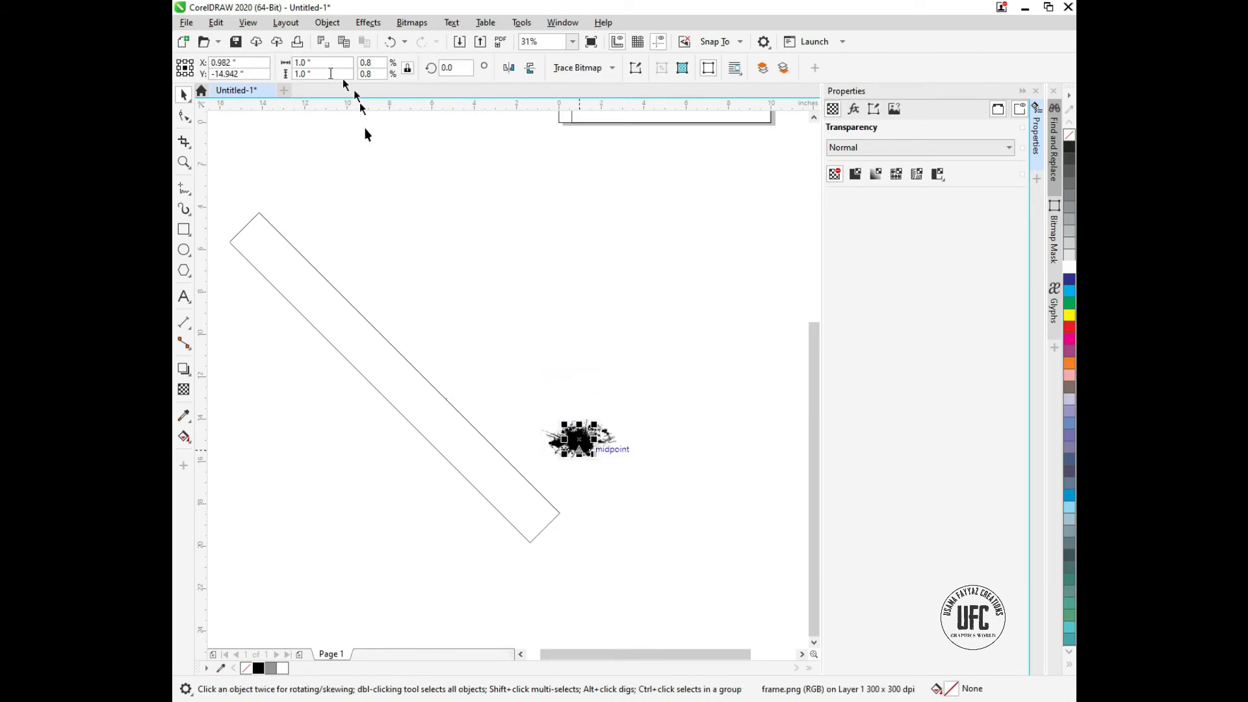
left_click_drag(331, 73, 176, 75)
type("0.99")
key("Return")
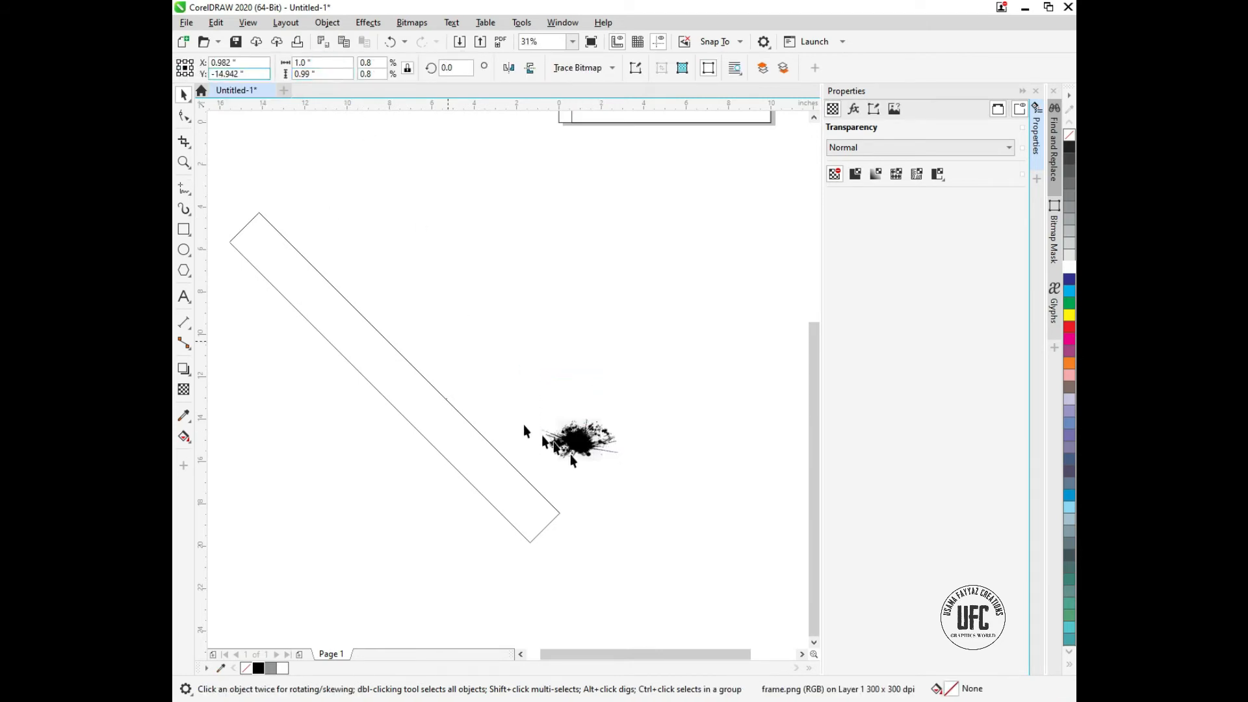
key("Escape")
Spread the stacked splatter images apart in the empty area beside the slanted strip.
scroll(578, 454, "up", 1)
left_click(584, 420)
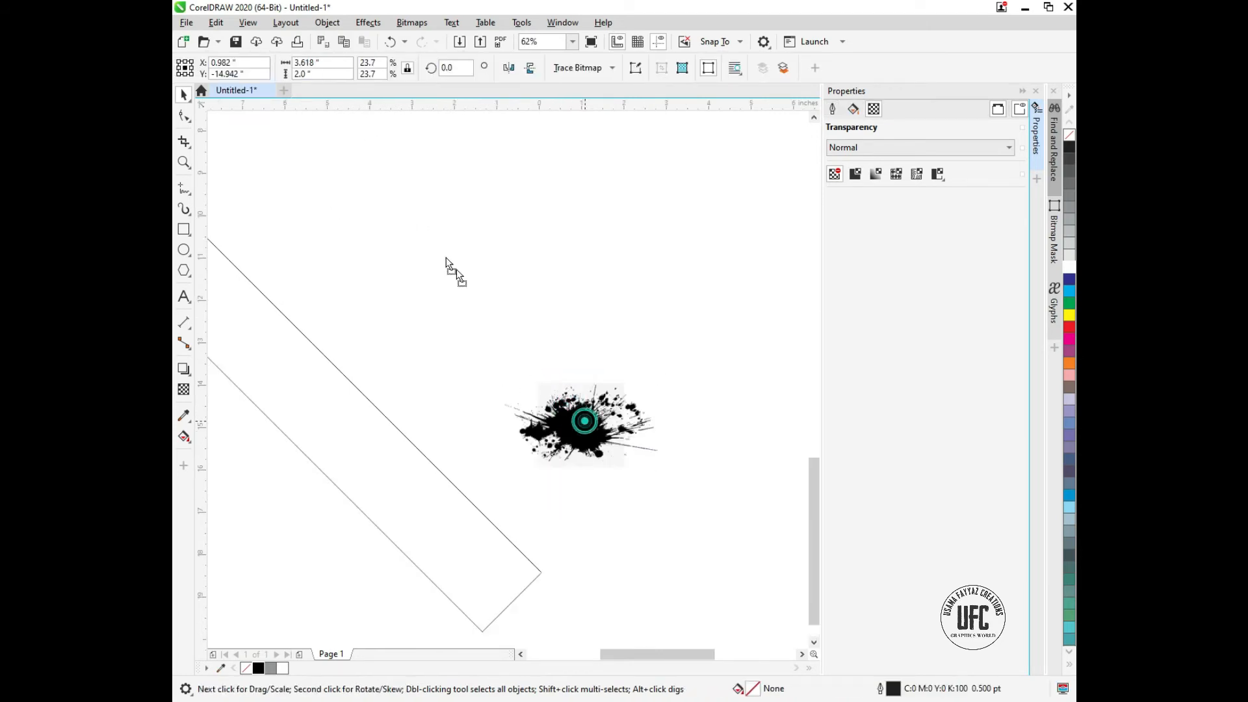
left_click_drag(584, 421, 446, 250)
left_click_drag(575, 412, 459, 392)
left_click(575, 439)
left_click_drag(444, 261, 513, 249)
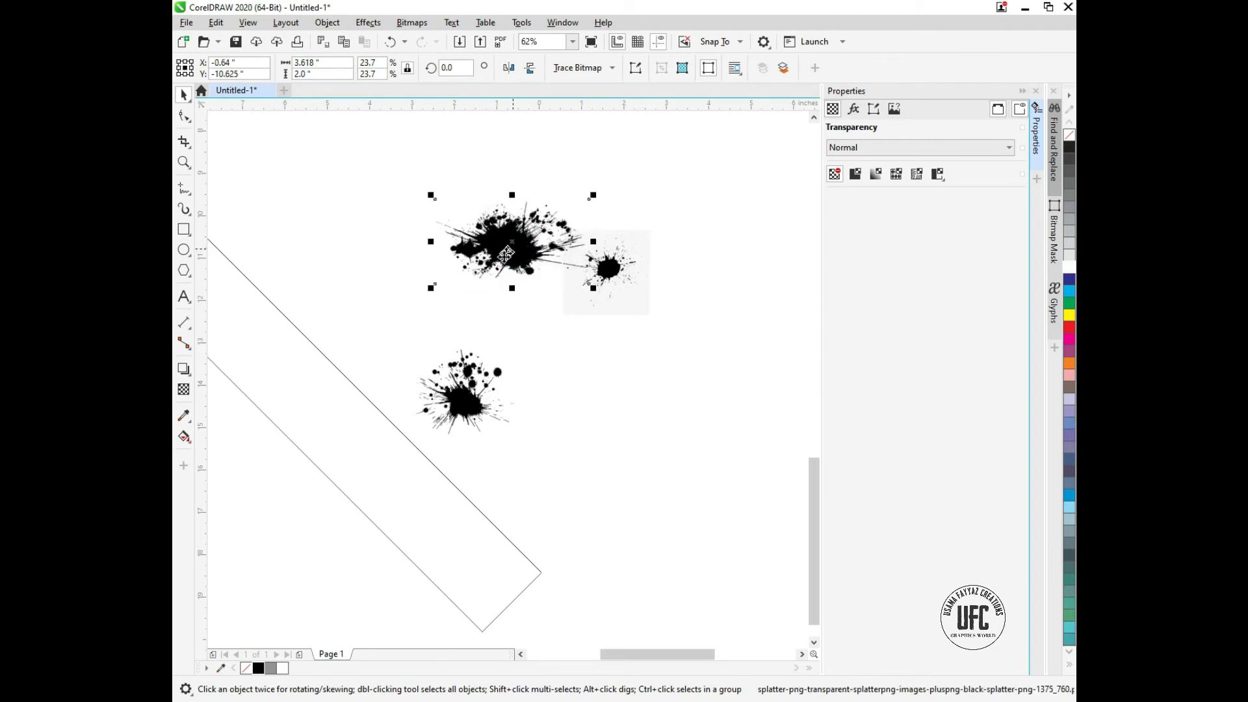
left_click(660, 337)
Move the wide splatter onto the upper end of the slanted strip and rotate it to about 325.9 degrees.
scroll(380, 363, "down", 1)
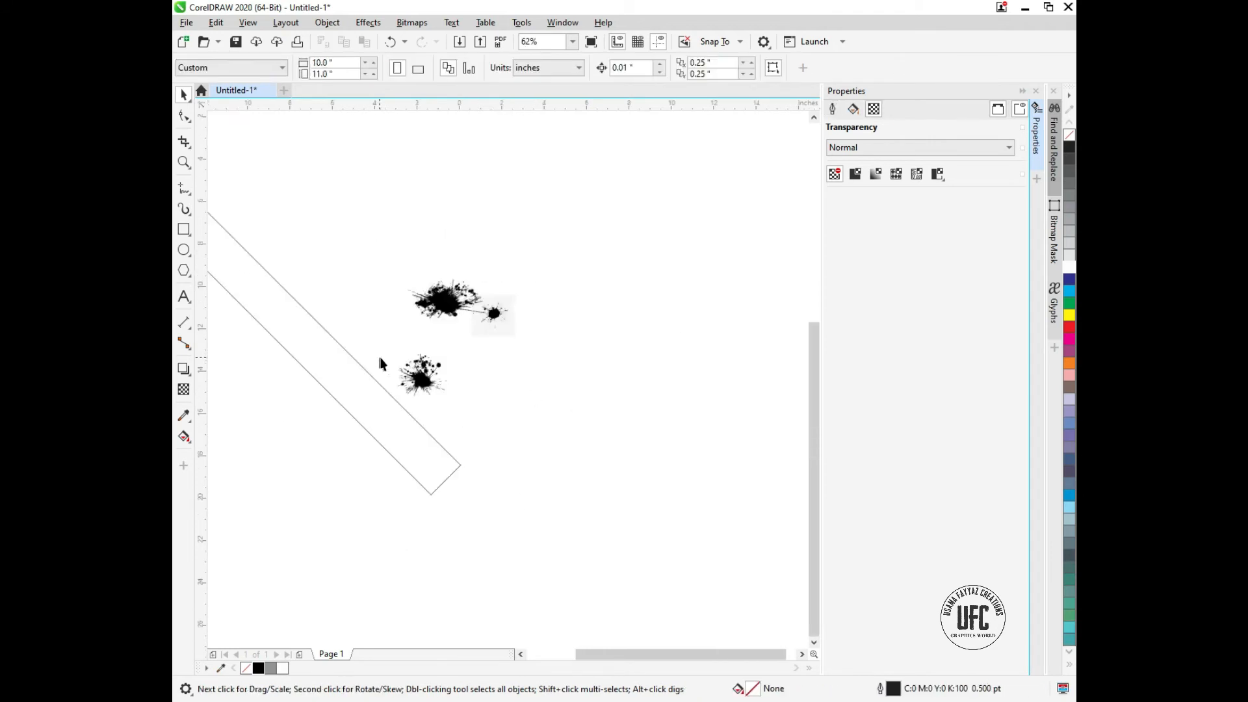
scroll(380, 362, "down", 1)
scroll(496, 417, "up", 1)
left_click_drag(494, 410, 347, 266)
scroll(412, 309, "up", 1)
left_click(423, 331)
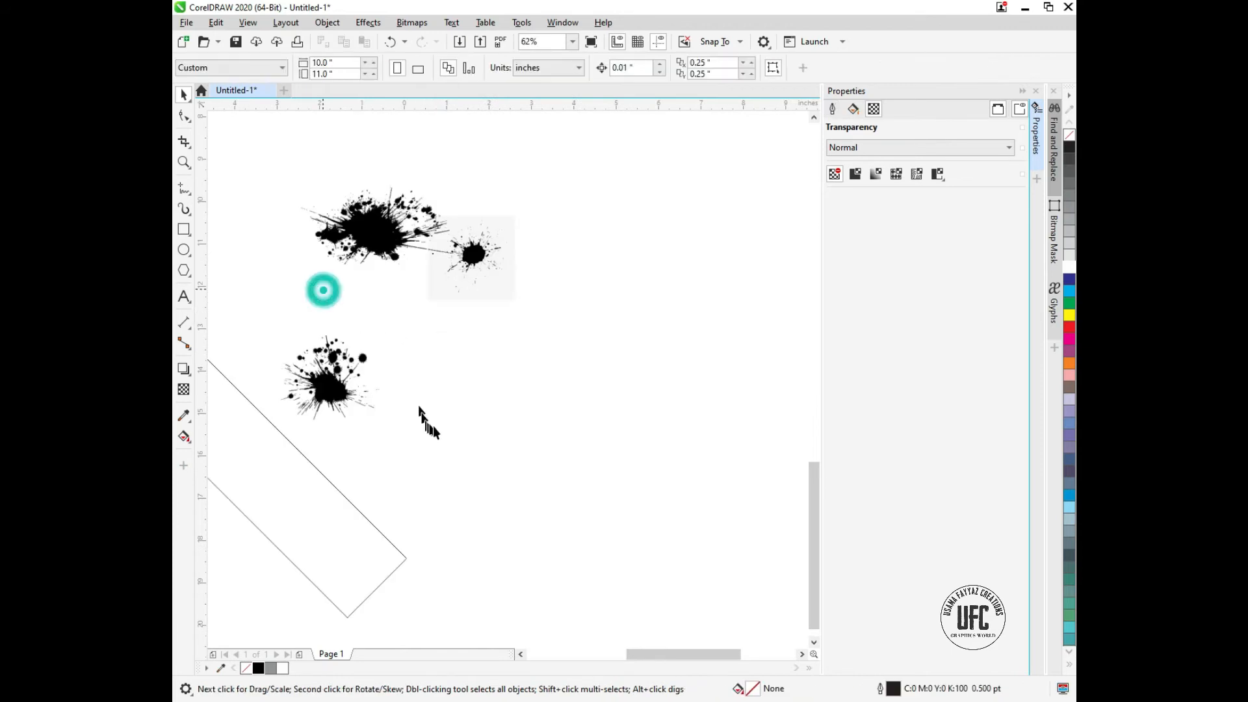
left_click(535, 187)
left_click(353, 230)
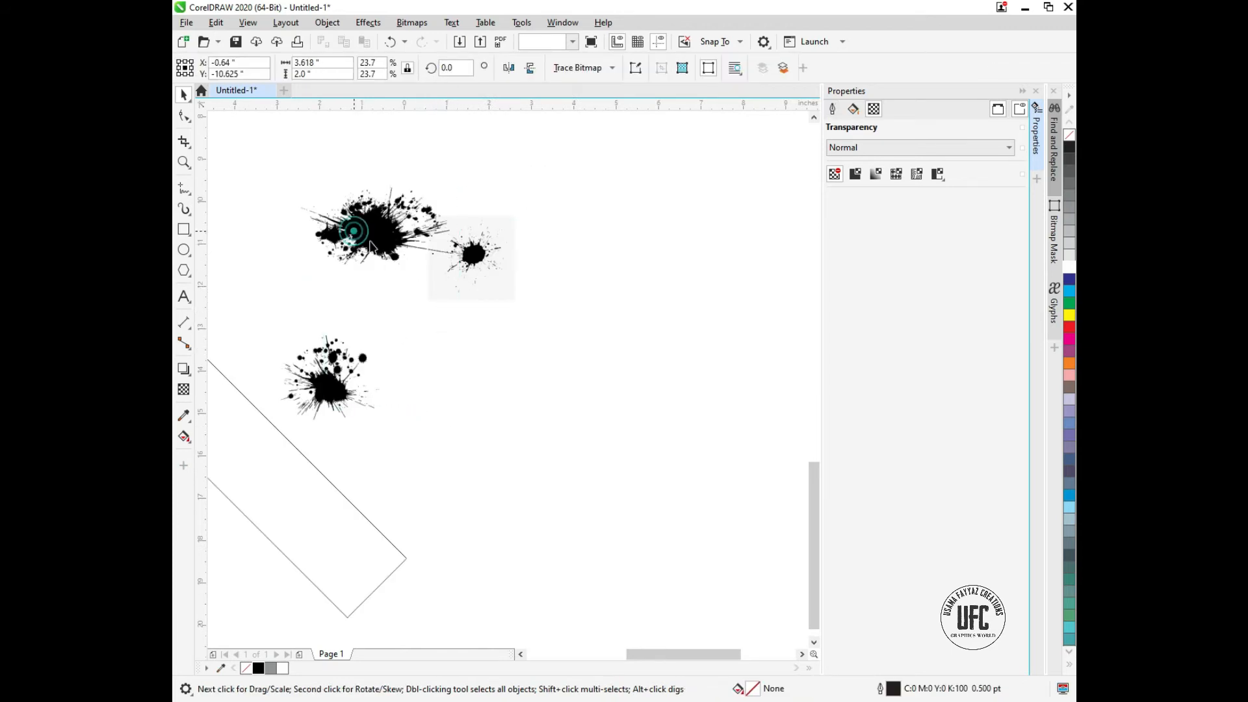
left_click_drag(371, 247, 446, 362)
scroll(446, 351, "down", 3)
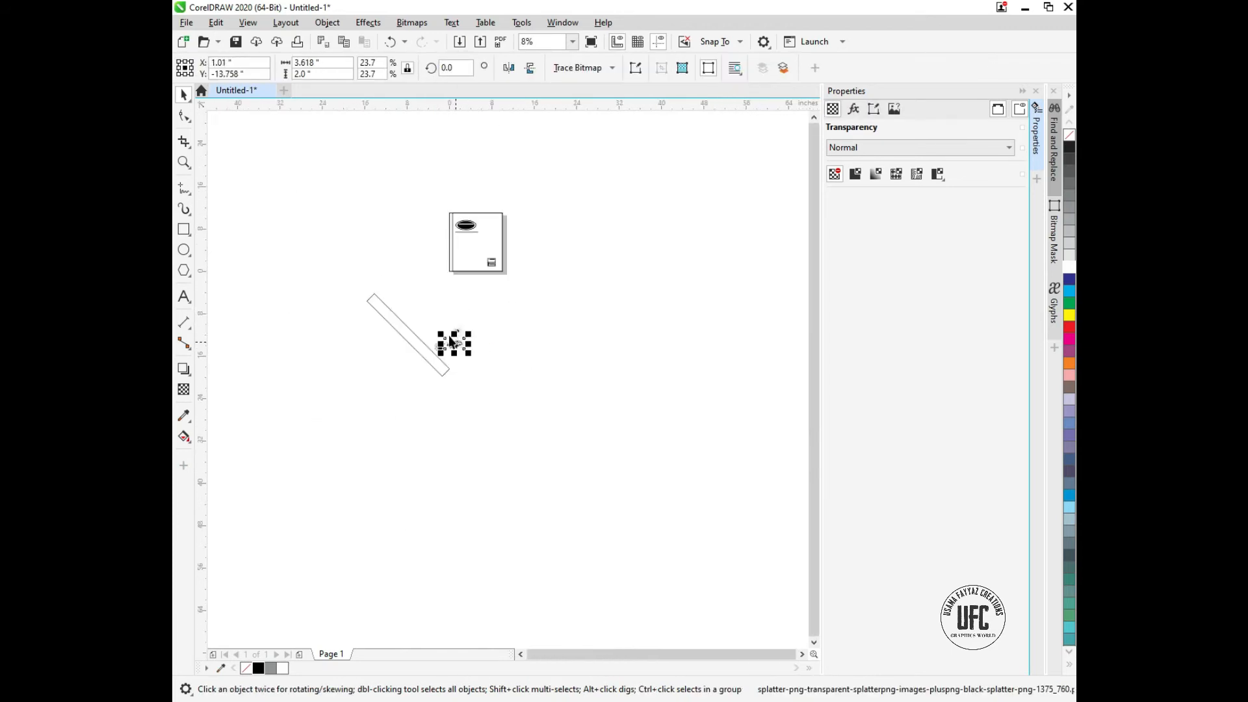
scroll(450, 341, "up", 2)
scroll(439, 378, "down", 1)
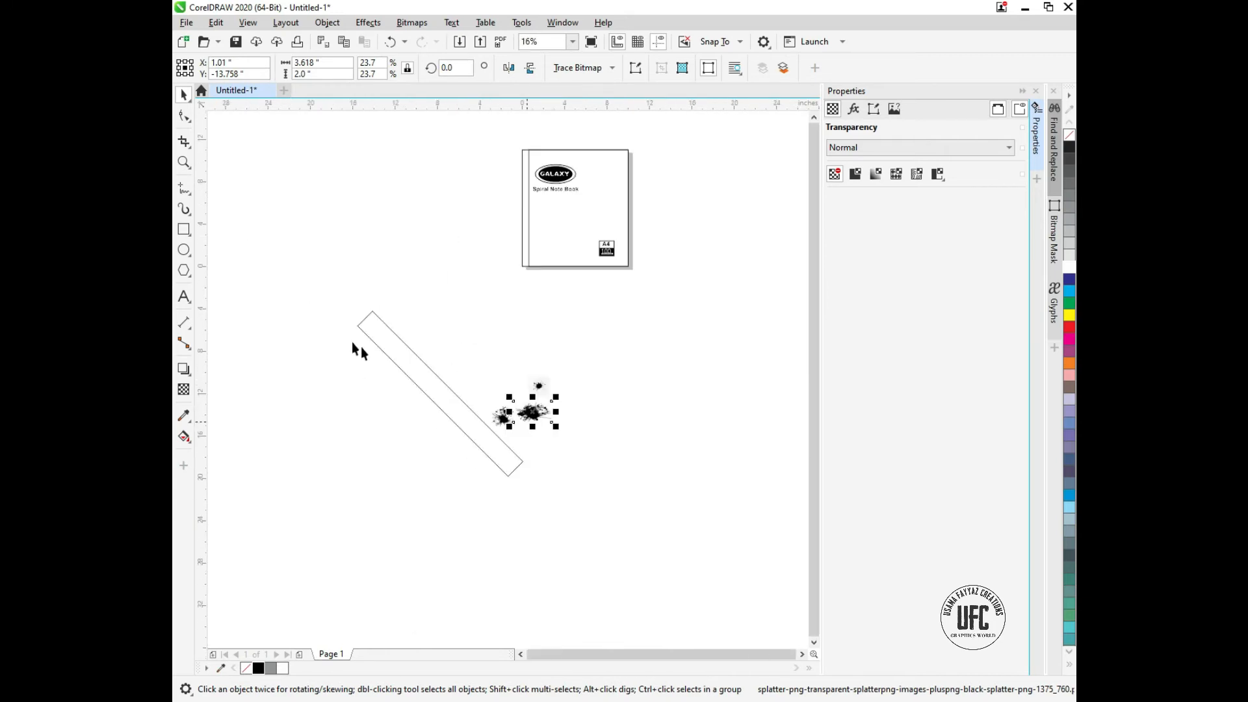
scroll(374, 345, "up", 2)
left_click_drag(688, 474, 500, 335)
left_click(435, 322)
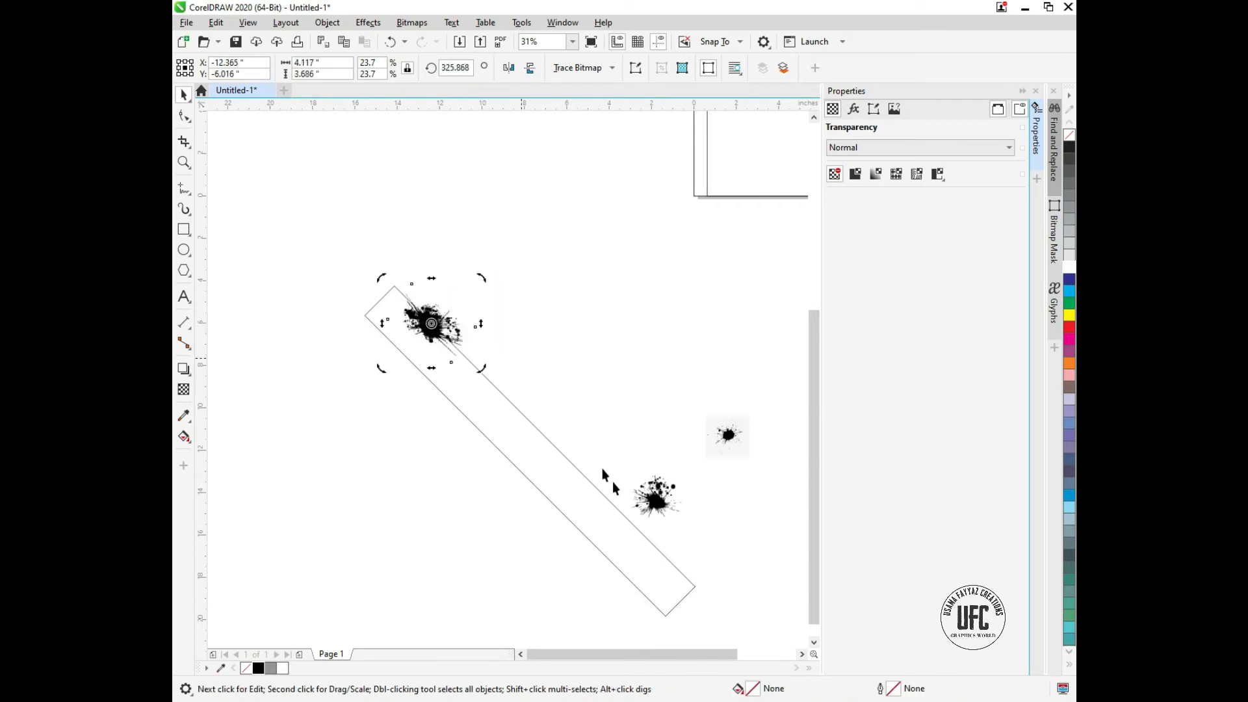
Place the droplet splatter, about 3.16 by 2.65 inches, on the strip's lower edge and the gray-background splatter, about 4.02 by 3.91 inches, farther down the strip.
left_click(653, 500)
left_click_drag(653, 499, 520, 466)
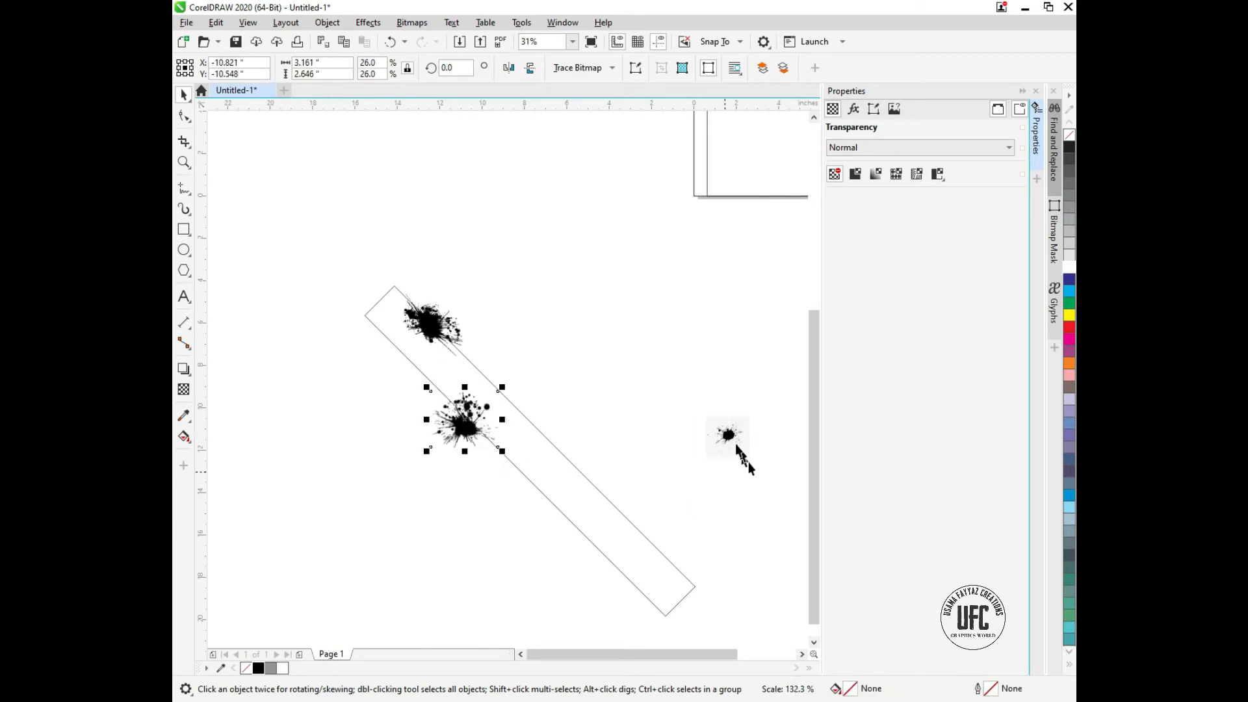
left_click_drag(729, 435, 644, 538)
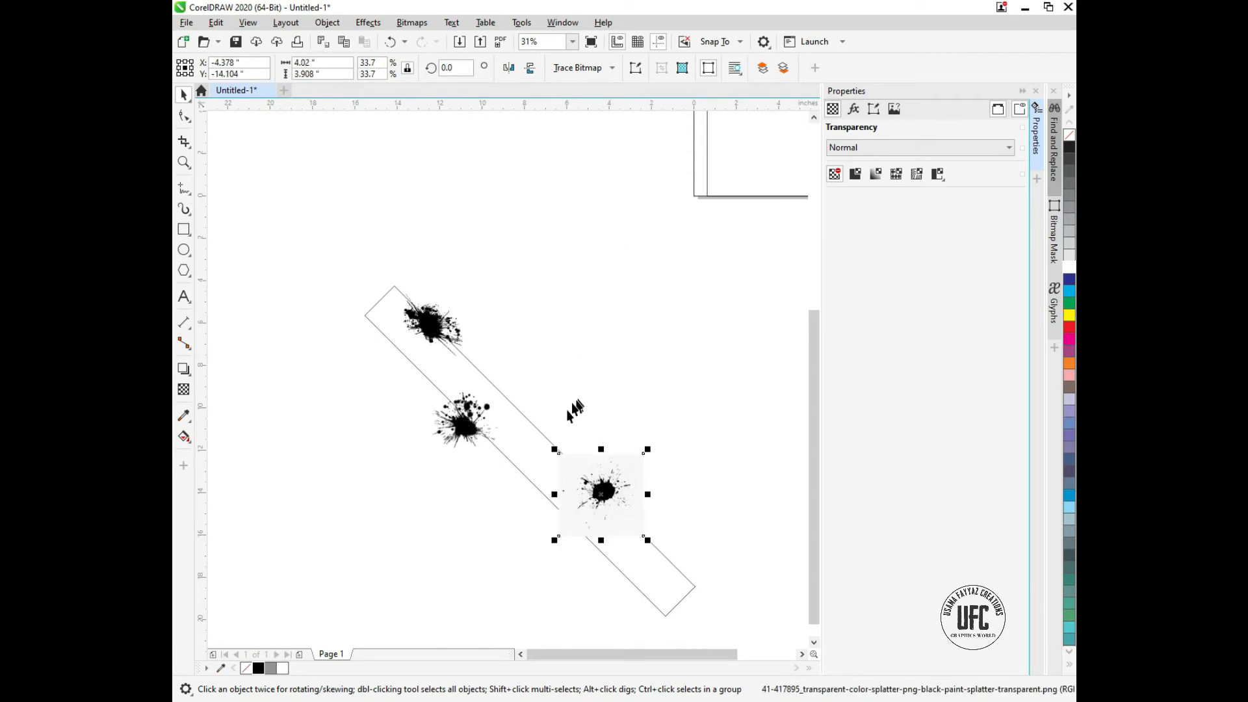
Start an Outline Trace of the gray-background splatter with the Clipart image type.
scroll(599, 494, "up", 2)
left_click(585, 67)
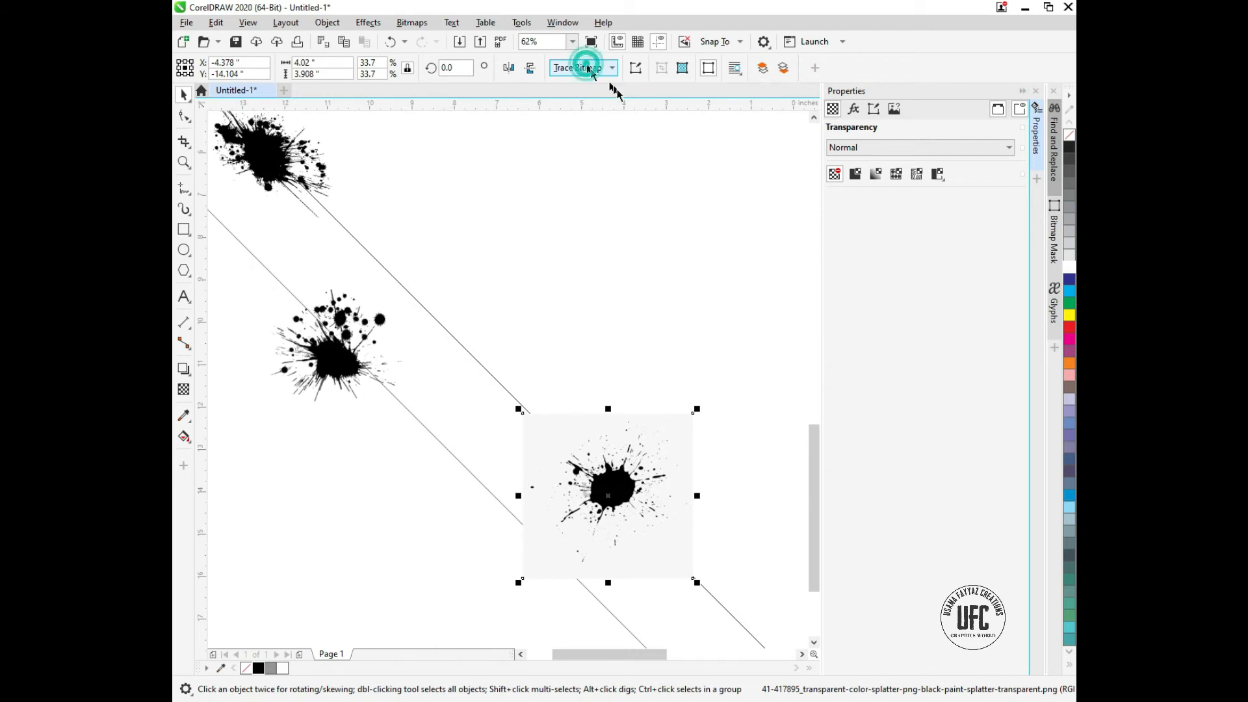
mouse_move(643, 118)
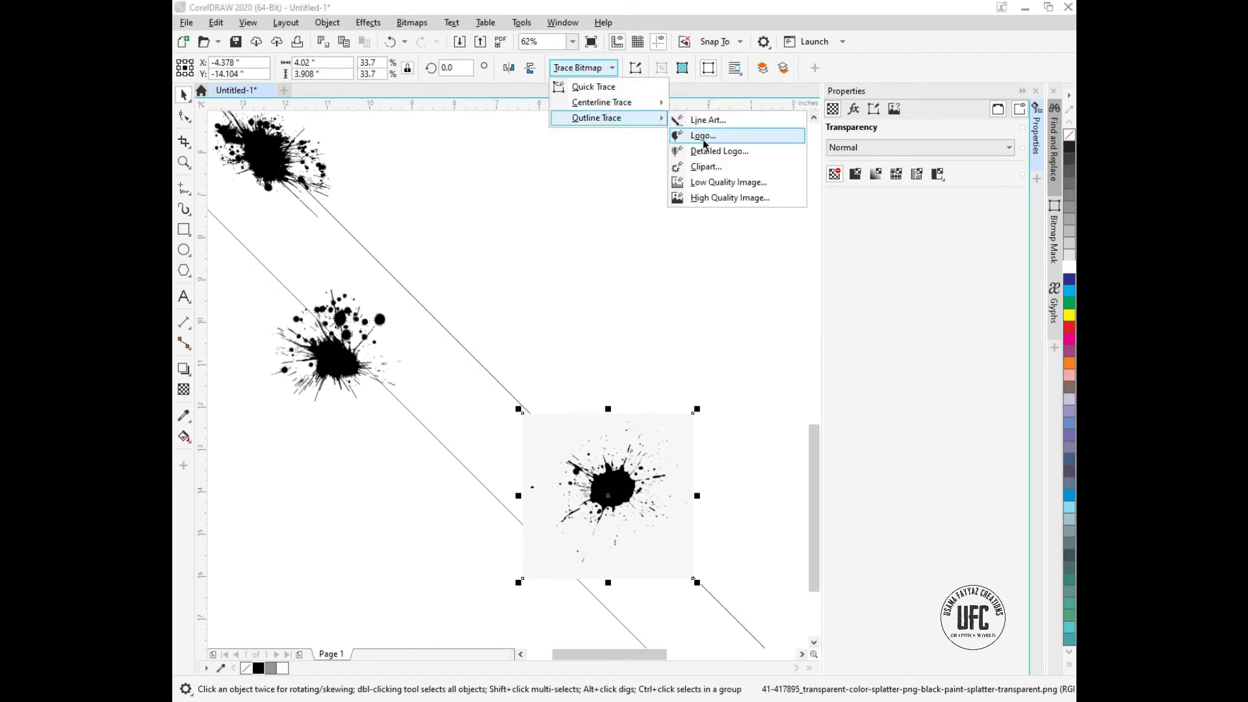
left_click(713, 169)
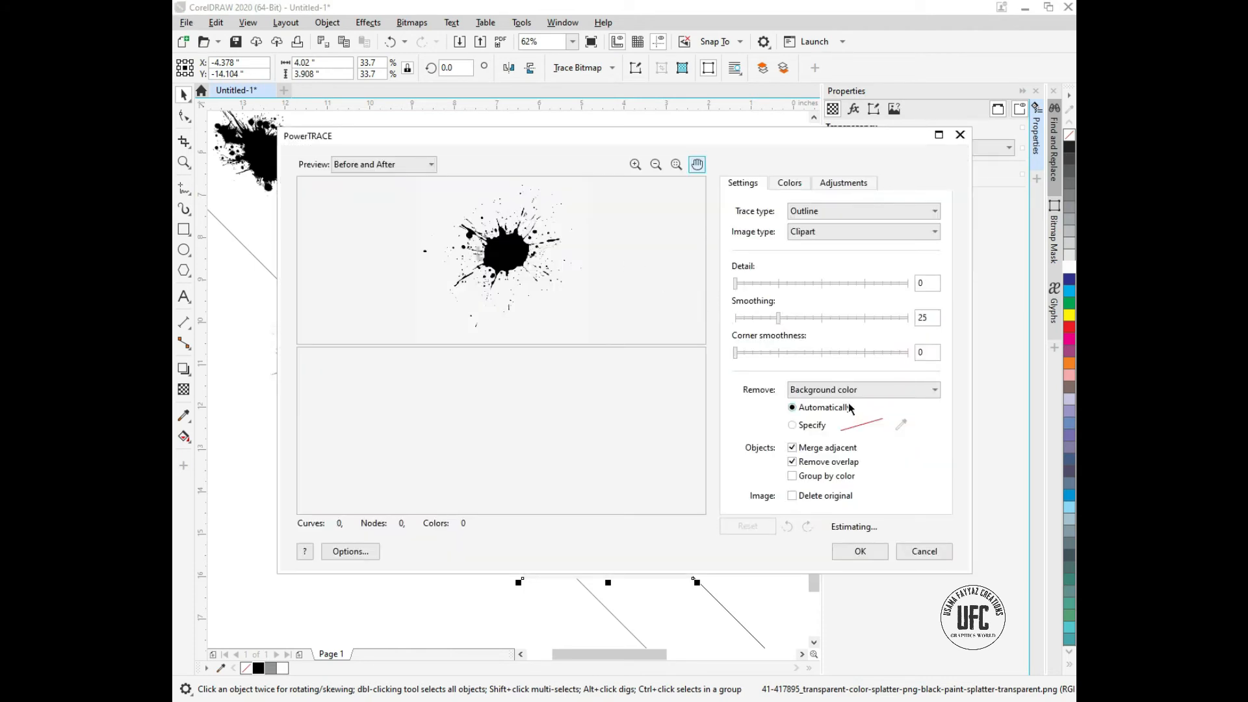
Set the trace detail to 71, specify the splatter's background color for removal by sampling the image, and apply the trace.
left_click(811, 426)
left_click(899, 422)
left_click(519, 248)
left_click_drag(735, 284, 914, 327)
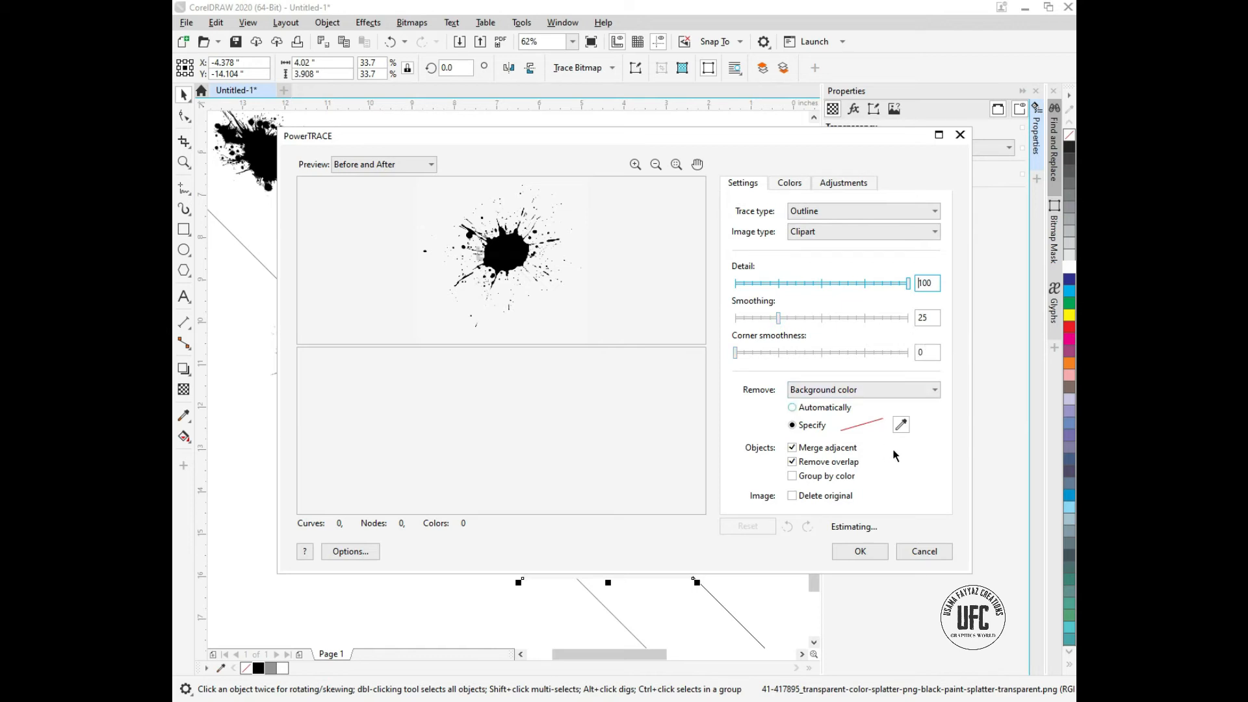
left_click(900, 425)
left_click(565, 287)
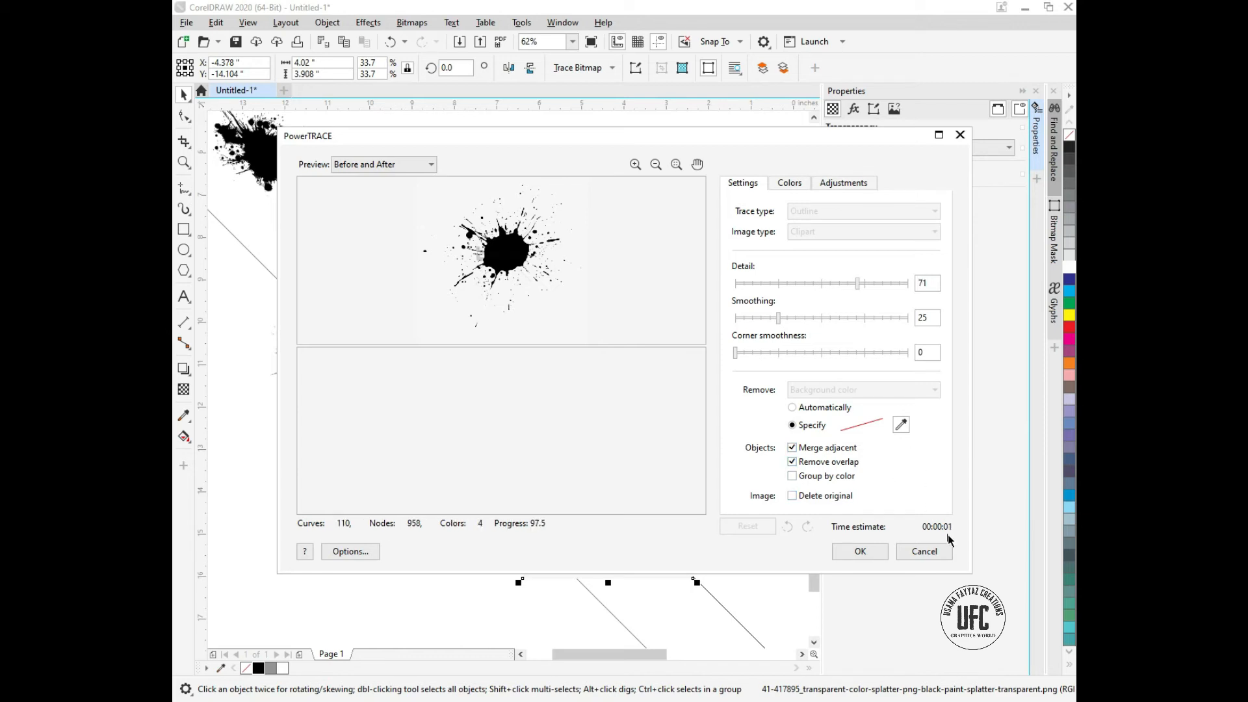
left_click(859, 551)
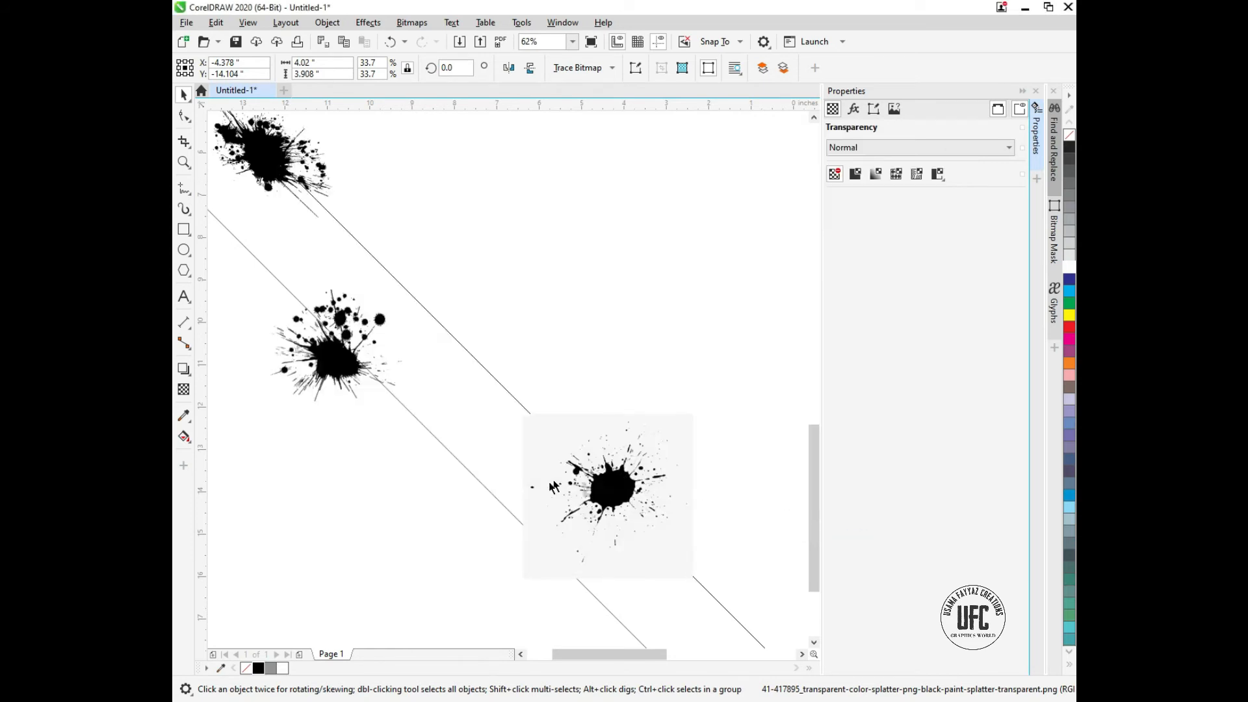
Move the traced gray-background splatter aside and delete its original bitmap.
mouse_move(625, 473)
left_mouse_down()
mouse_move(588, 316)
mouse_move(638, 499)
left_mouse_up()
left_click(655, 482)
key("Delete")
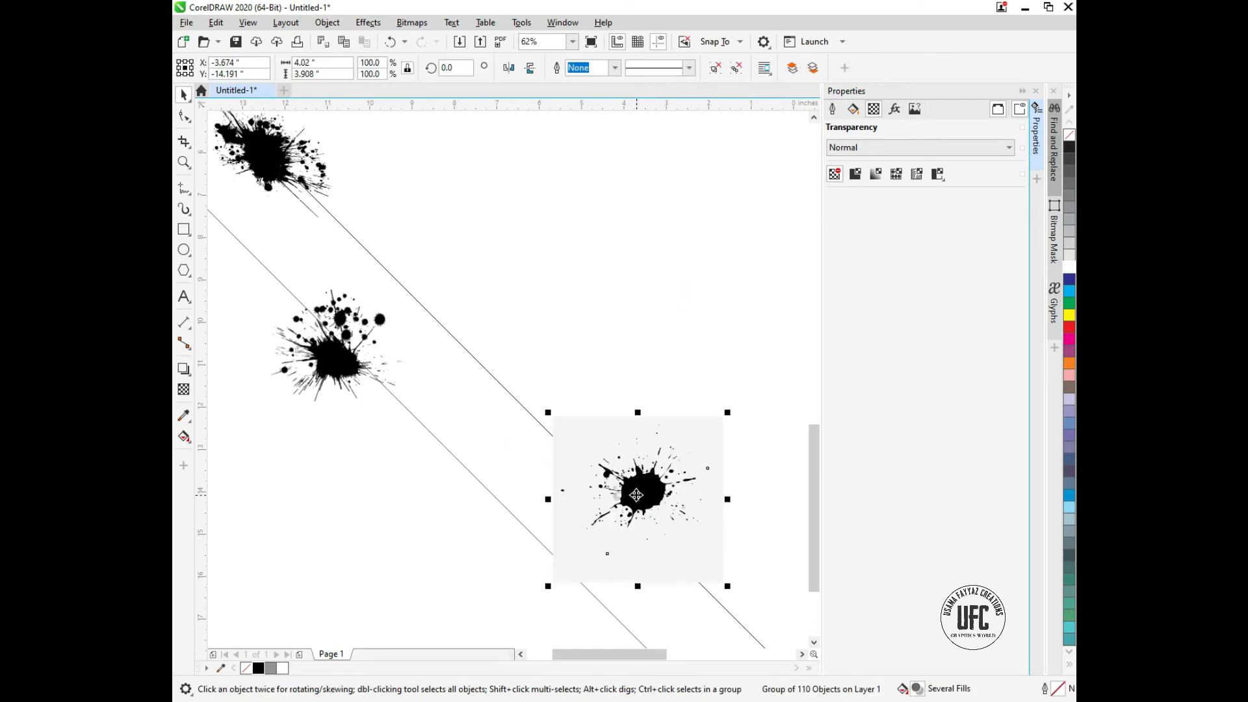
Delete the light-gray background curve from the traced group and move the remaining splatter onto the strip's upper edge.
left_click(675, 571, "ctrl")
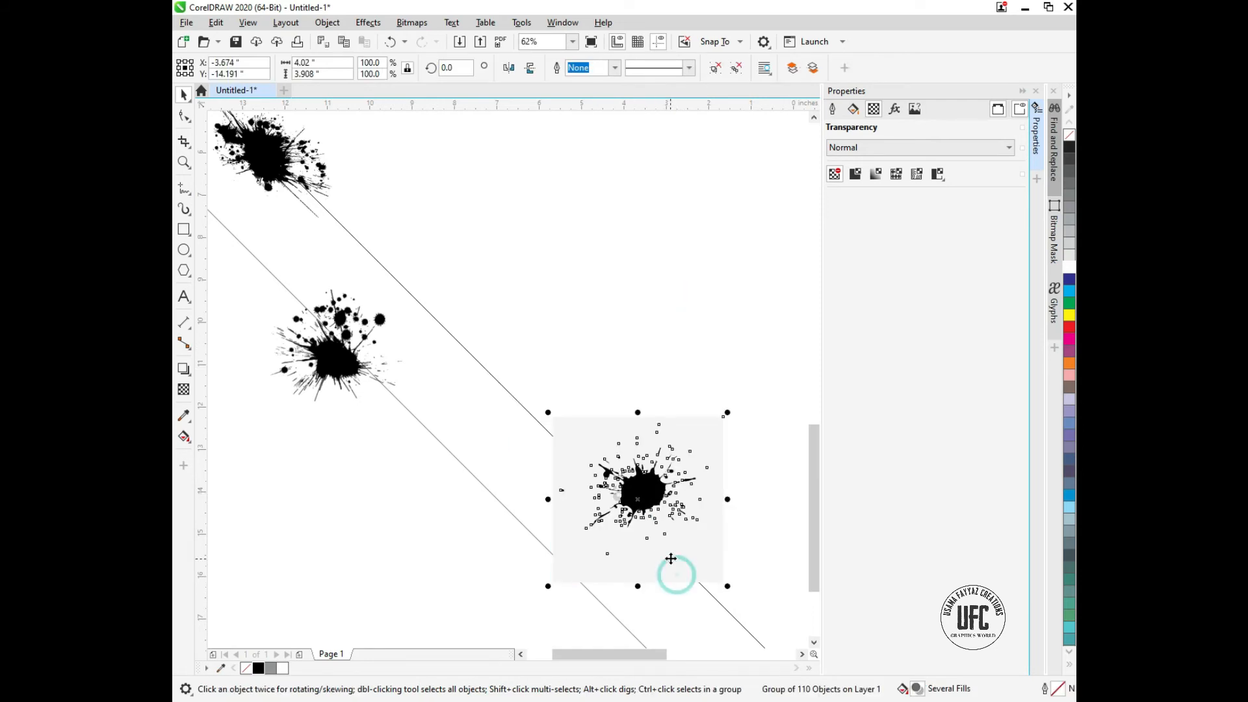
left_click(713, 549)
left_click(711, 550, "ctrl")
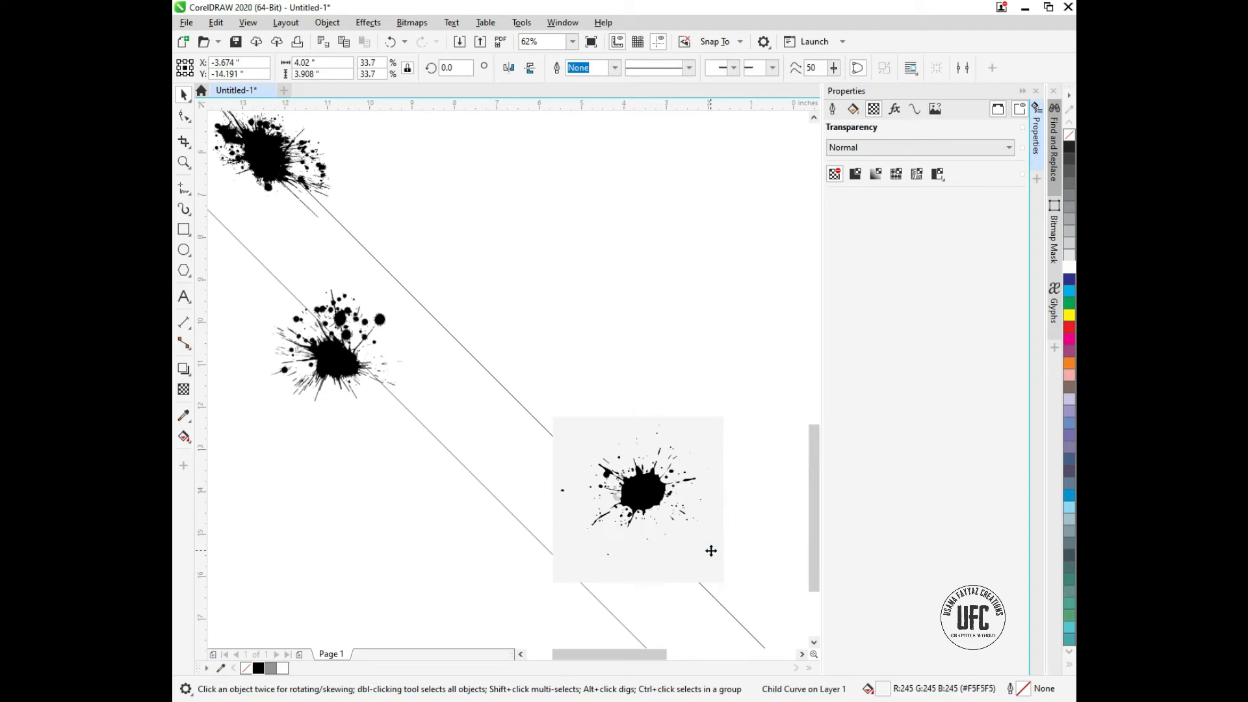
key("Delete")
left_click(634, 497)
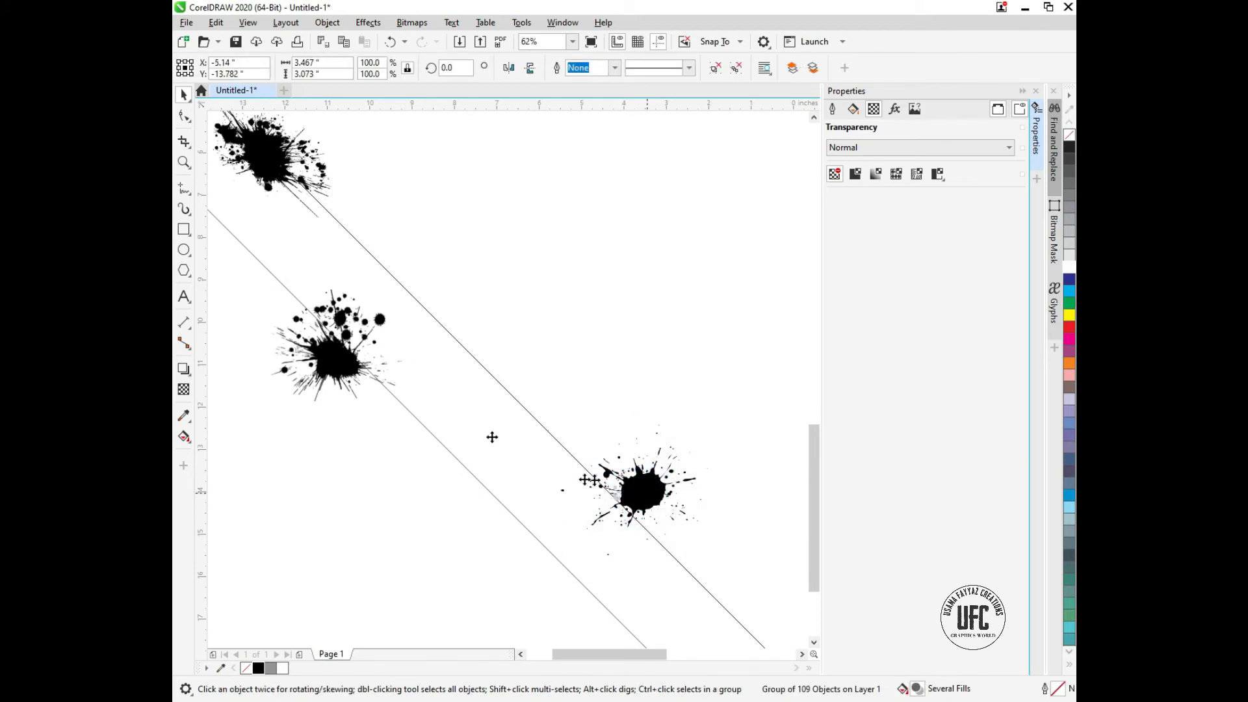
Outline-trace the droplet splatter bitmap with the Clipart image type, detail 100 and automatic background color removal.
left_click(328, 350)
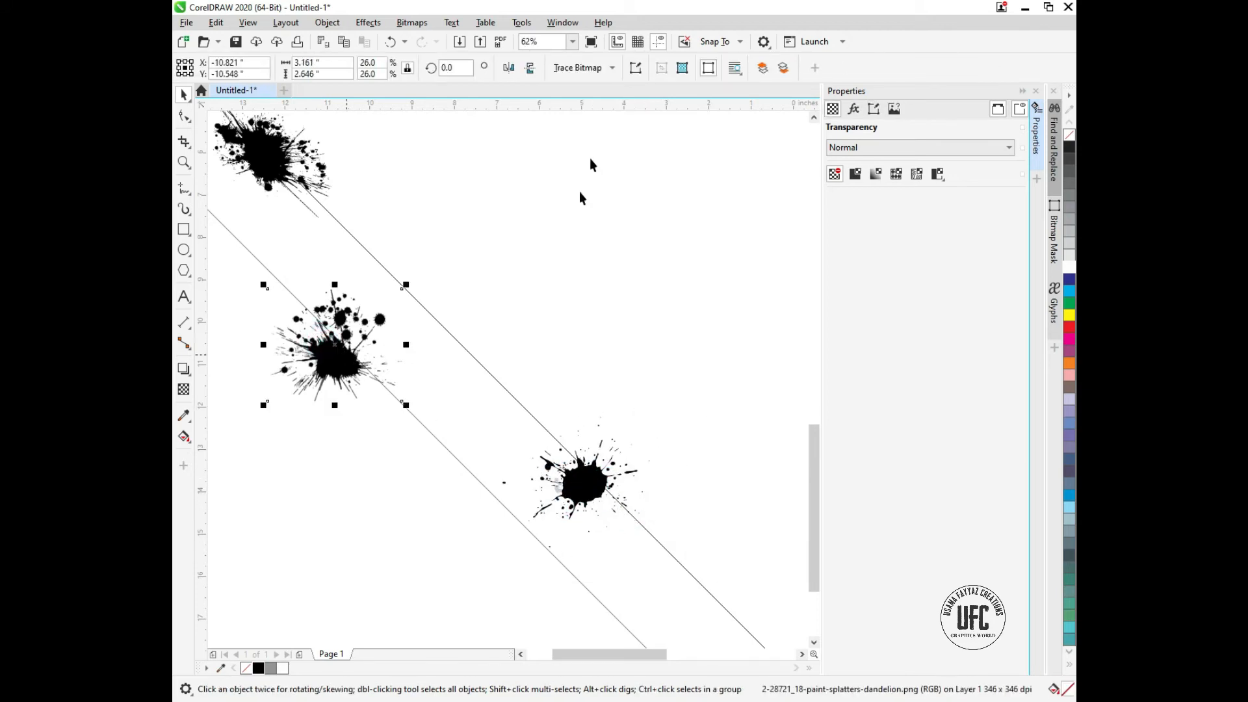
left_click(588, 68)
mouse_move(653, 118)
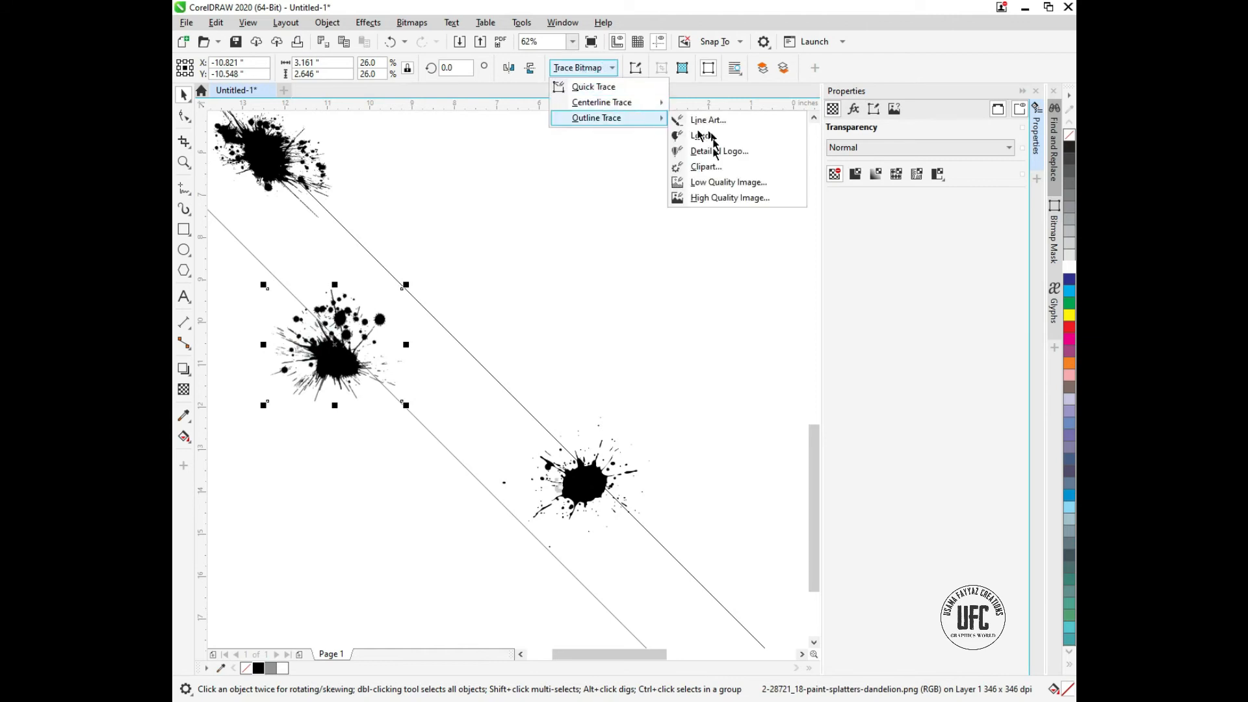
left_click(715, 182)
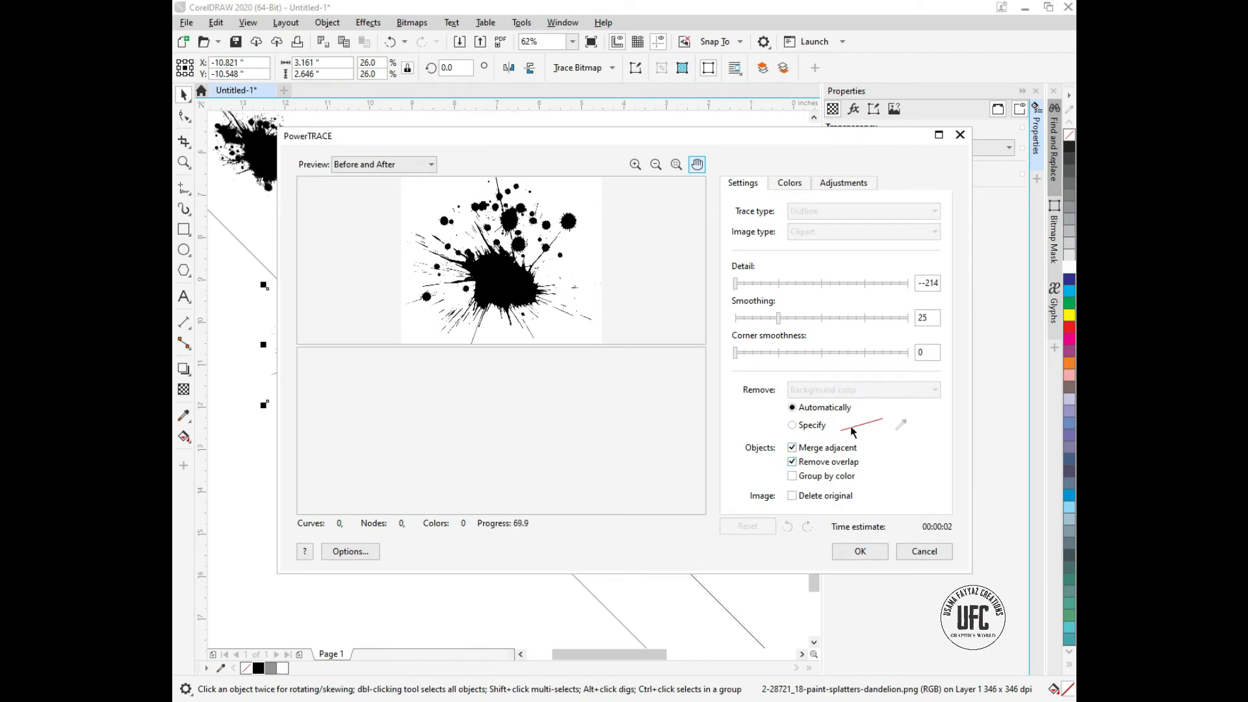
left_click(735, 283)
left_click_drag(925, 309, 927, 303)
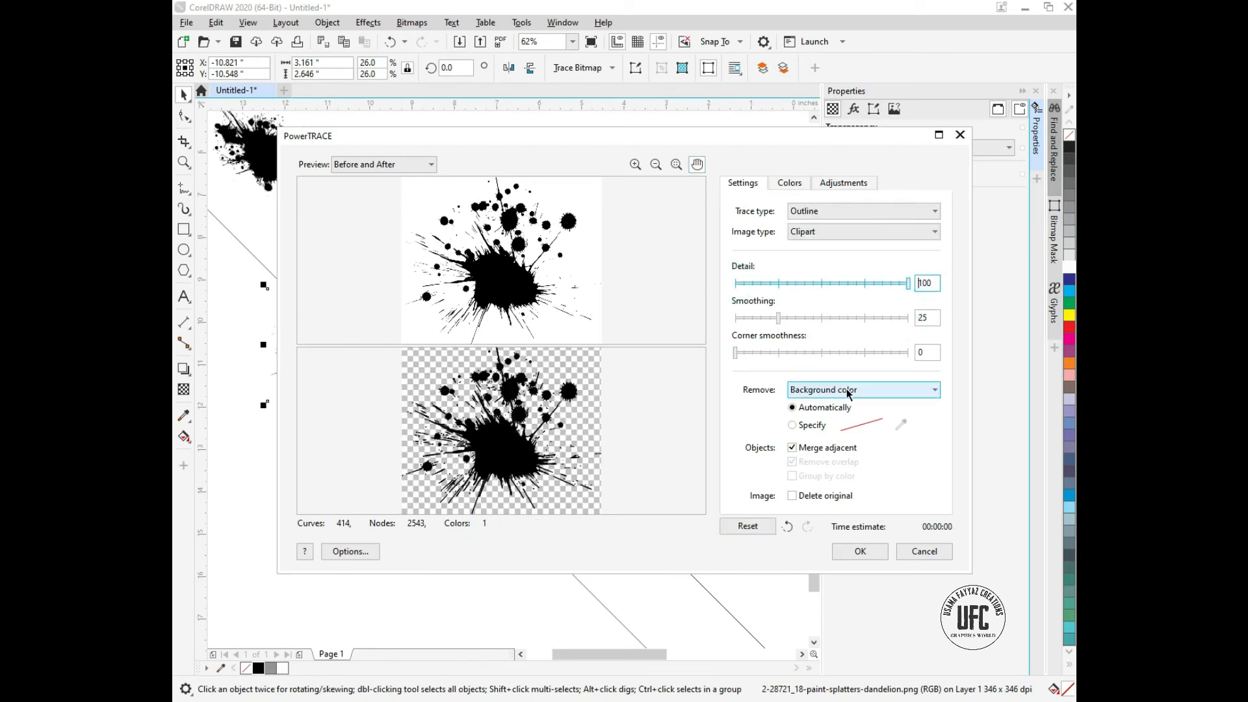
left_click(861, 550)
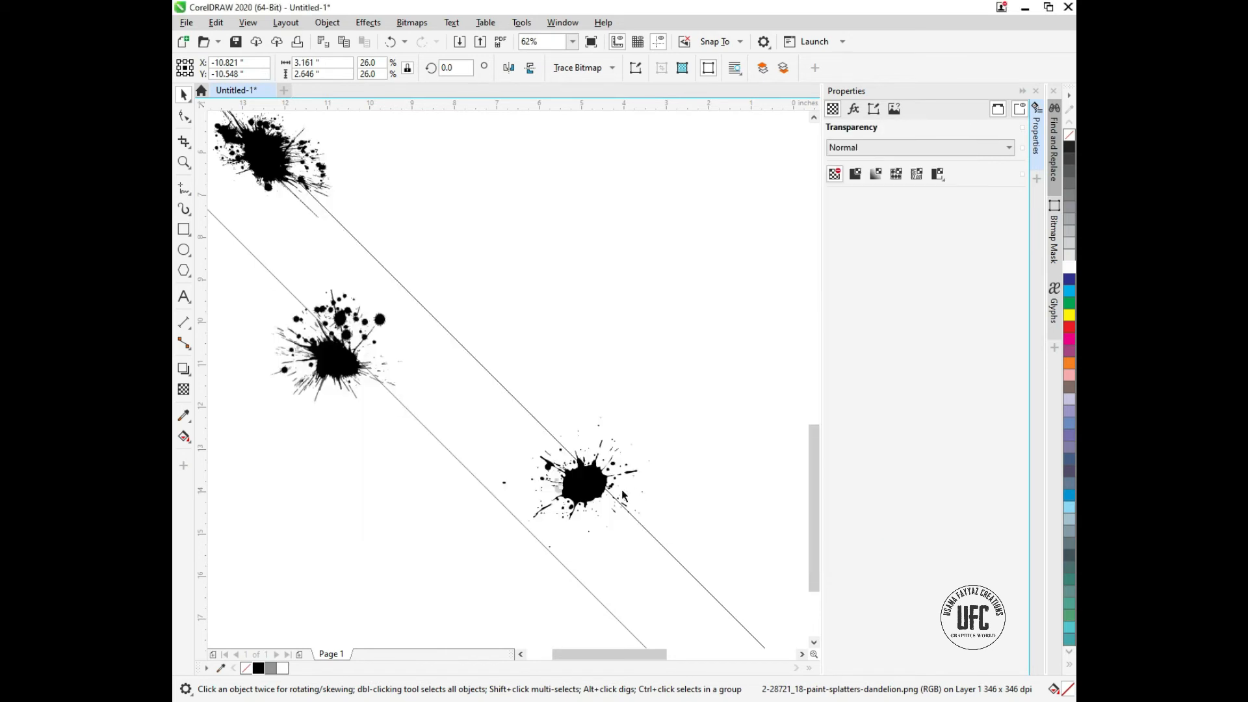
Replace the droplet splatter bitmap with its traced copy, positioned on the strip's lower edge.
left_click_drag(339, 358, 337, 484)
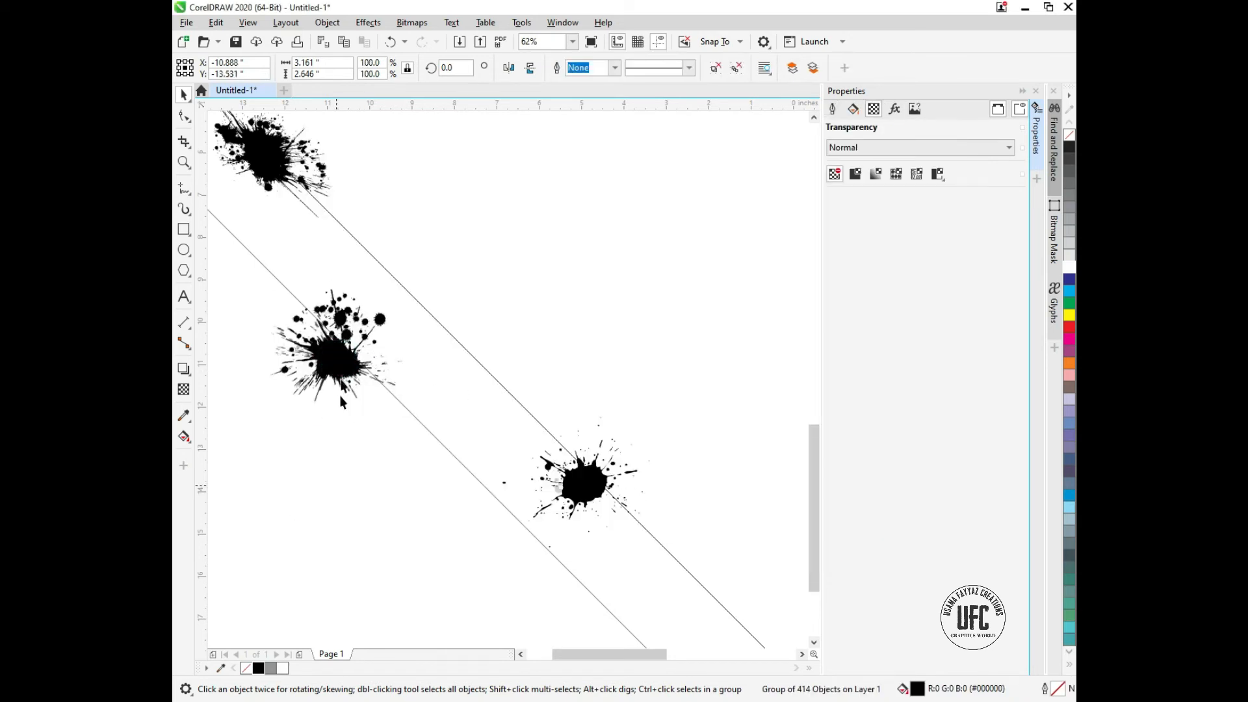
left_click(341, 354)
mouse_move(342, 354)
left_mouse_down()
mouse_move(332, 486)
mouse_move(334, 362)
mouse_move(326, 389)
mouse_move(341, 346)
left_mouse_up()
scroll(493, 431, "down", 2)
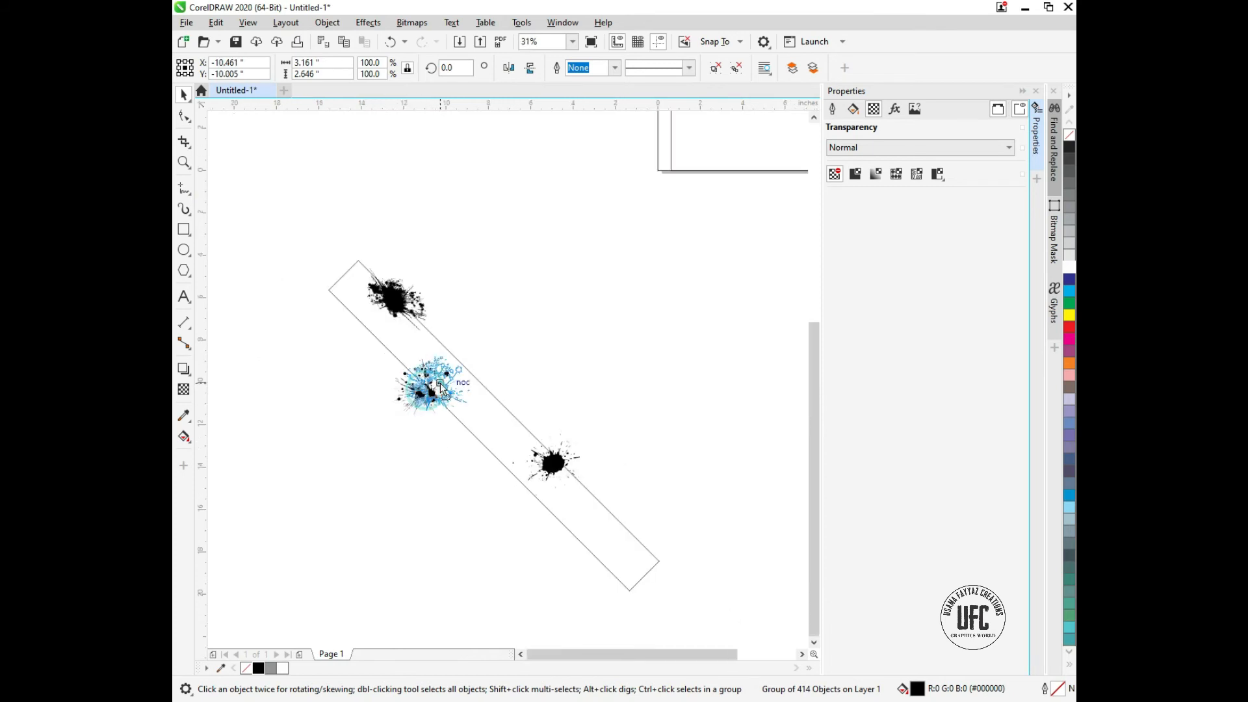
Outline-trace the rotated wide splatter at the strip's upper end with the Clipart image type and automatic background color removal.
left_click(401, 318)
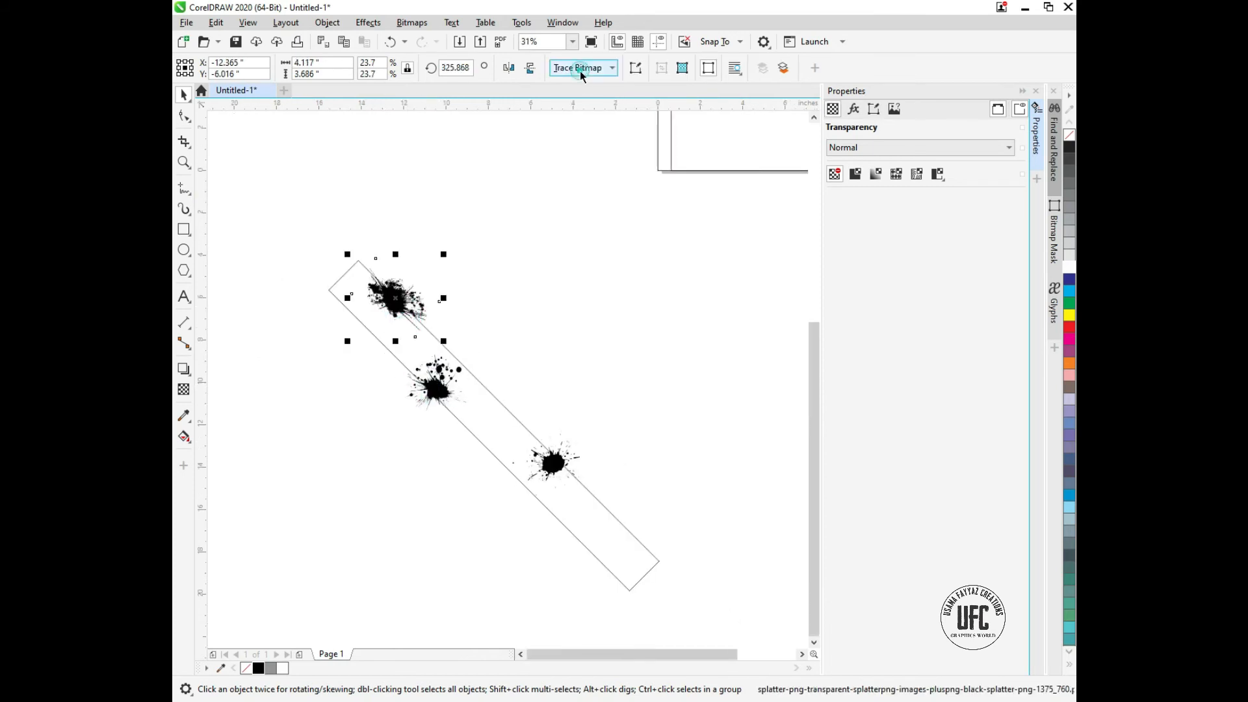
left_click(580, 68)
mouse_move(642, 122)
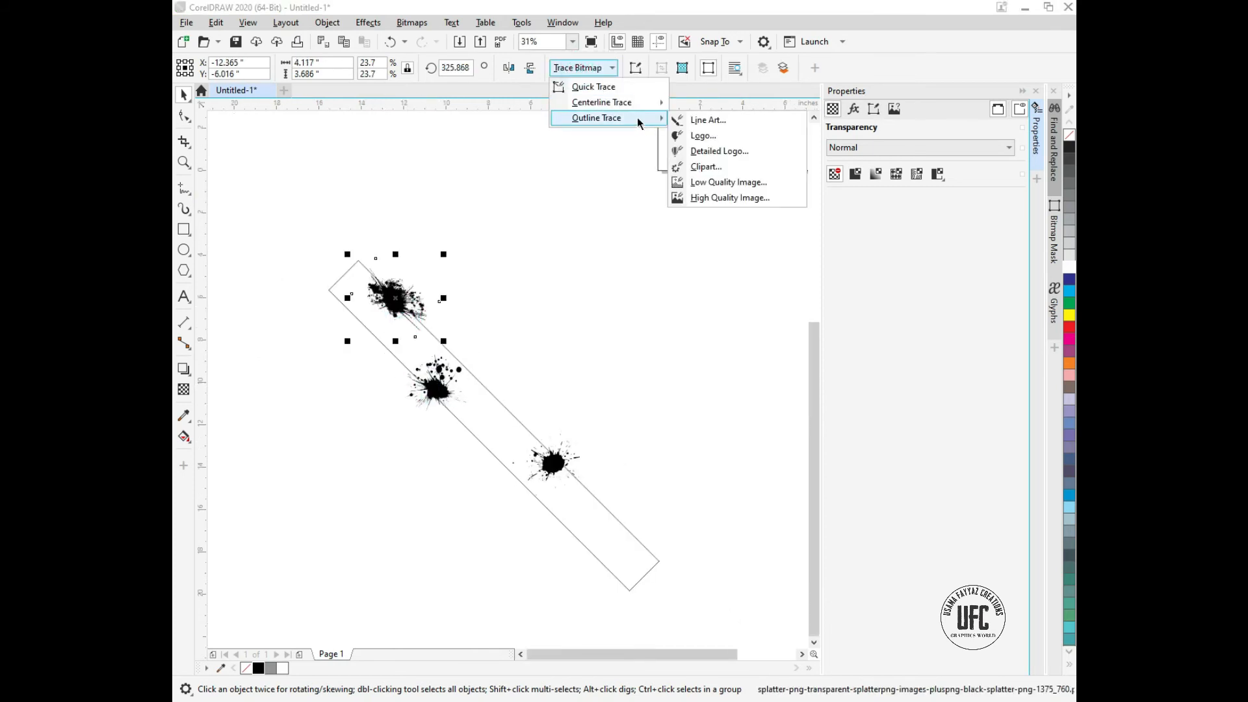
left_click(703, 167)
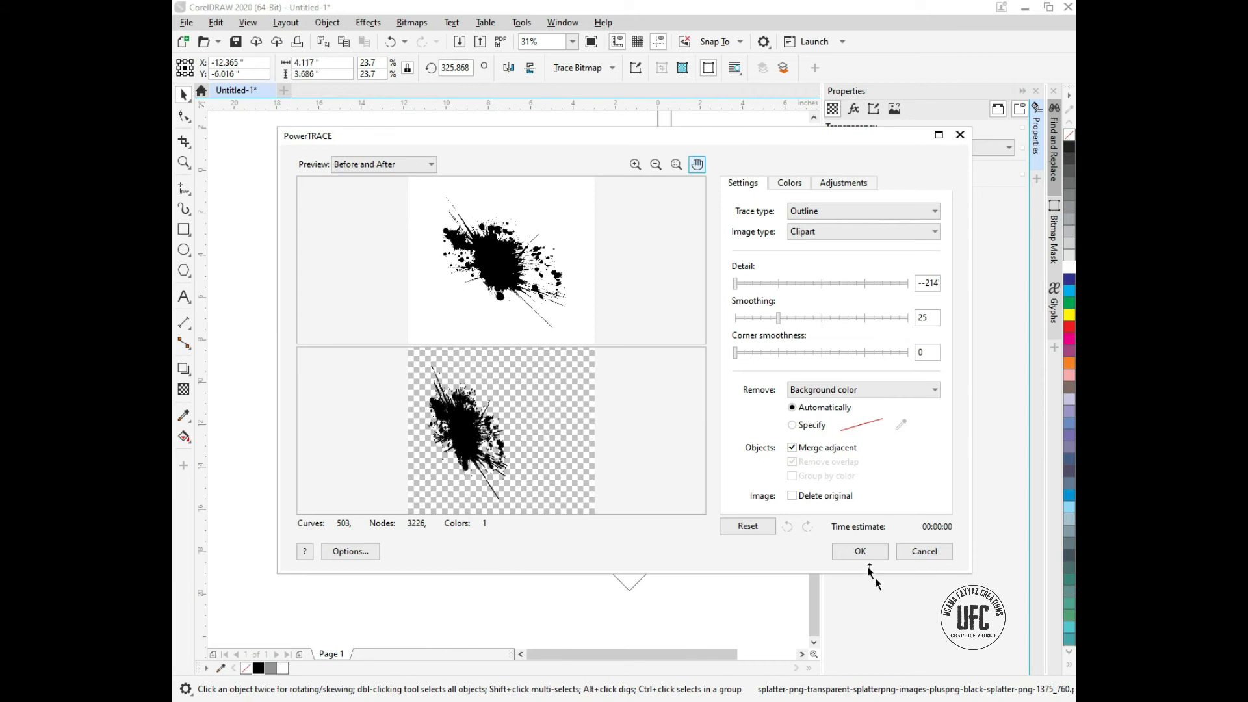
left_click(852, 549)
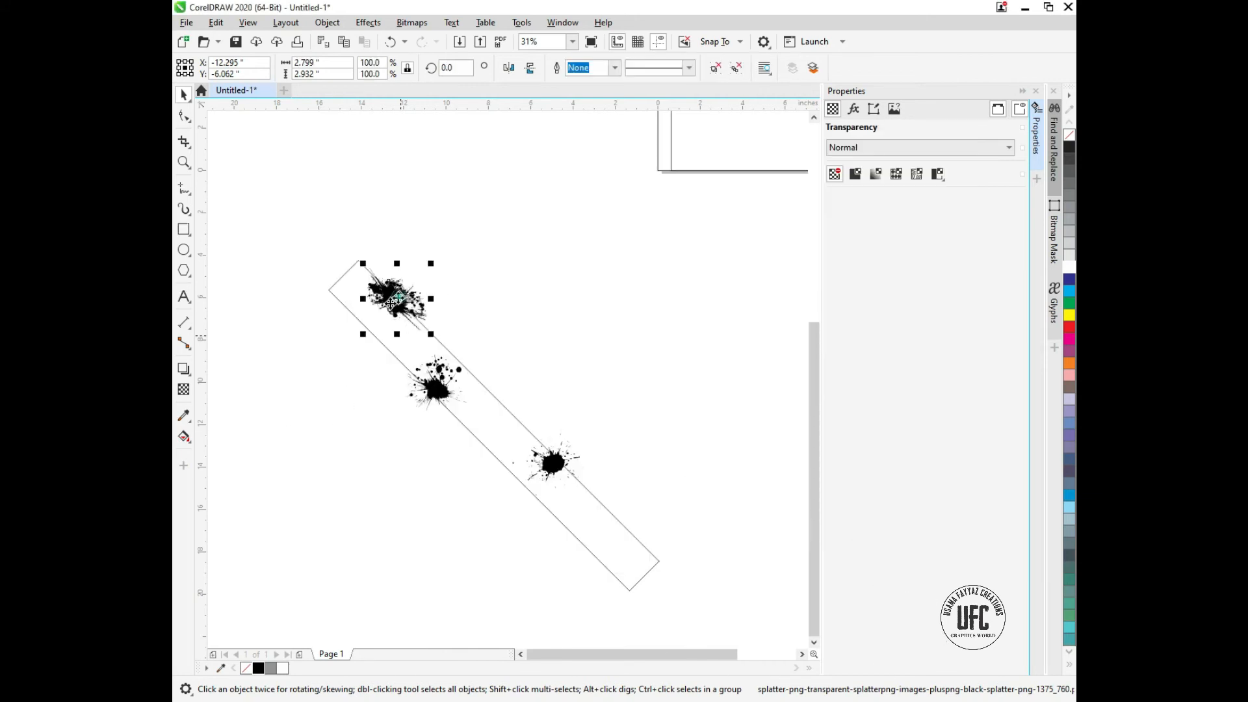
Pull the traced wide splatter off its original bitmap, delete the bitmap, and place the trace back on the strip's upper end.
left_click_drag(398, 297, 376, 314)
left_click(418, 284)
left_click(377, 314)
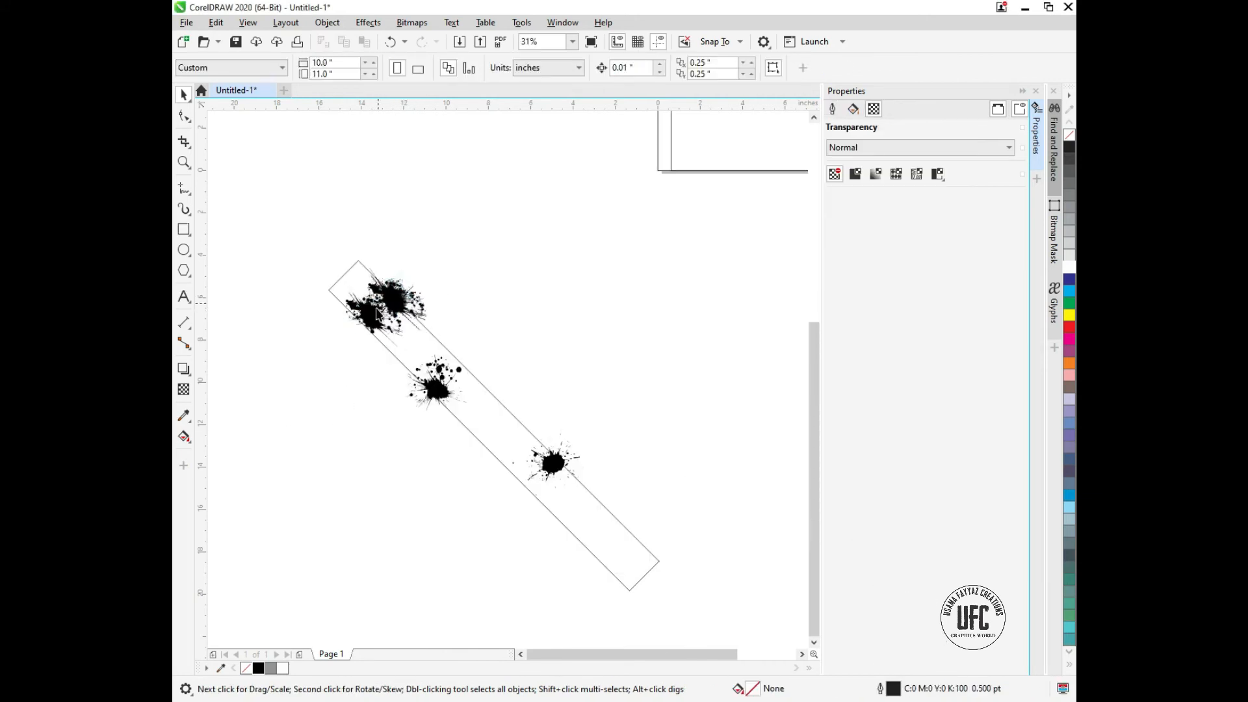
left_click(375, 322)
left_click(418, 286)
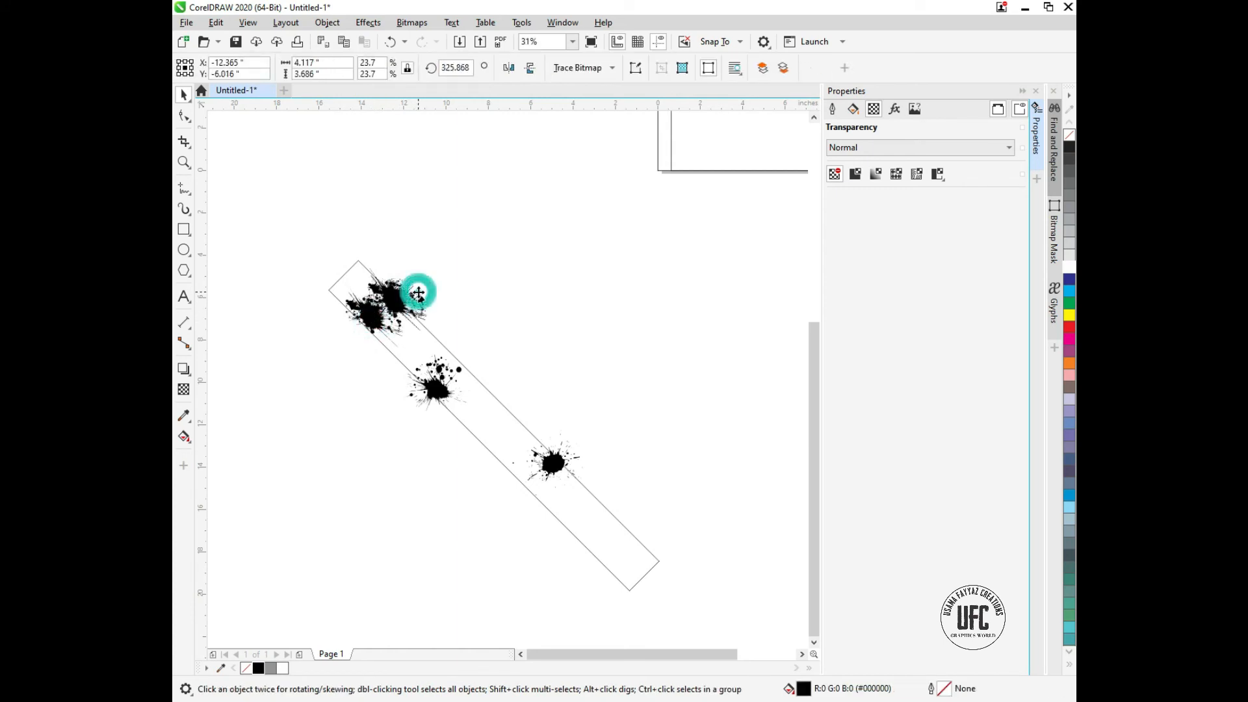
key("Delete")
left_click_drag(375, 316, 386, 306)
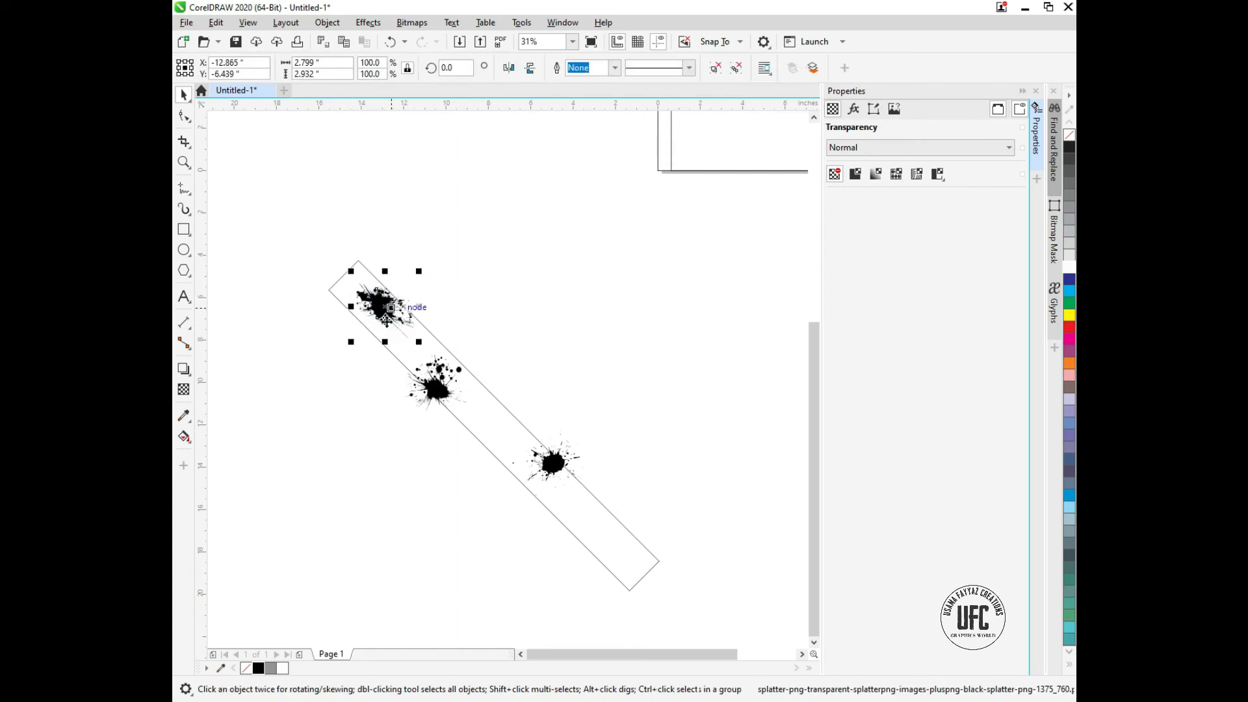
Rotate the traced wide splatter to about 185.3 degrees and shift it against the upper edge of the strip.
scroll(377, 320, "up", 1)
left_click(392, 302)
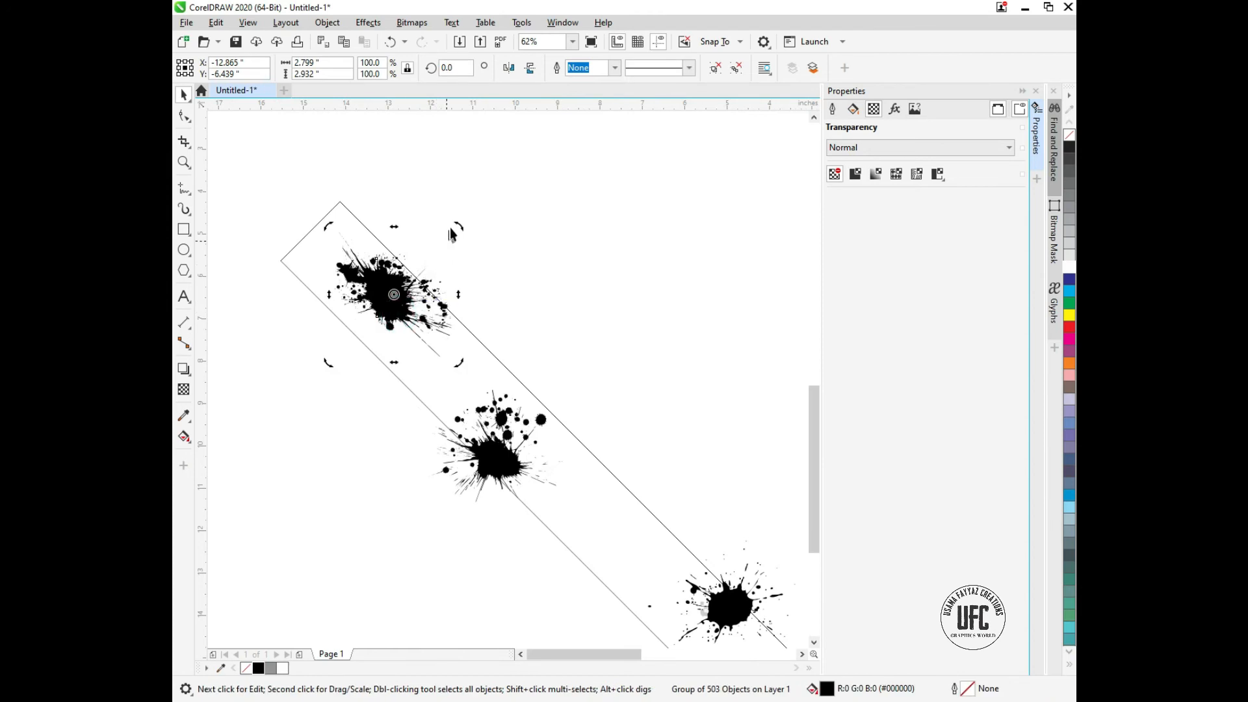
left_click_drag(463, 222, 392, 434)
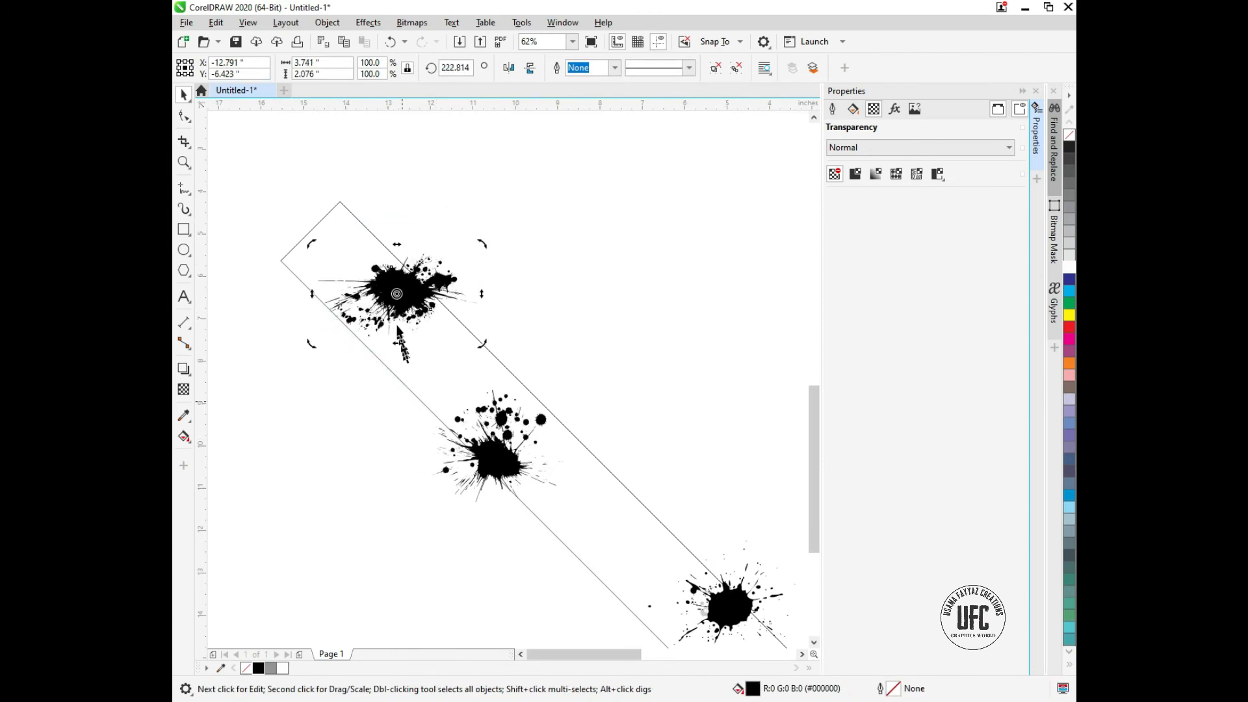
left_click_drag(481, 241, 501, 312)
left_click(404, 296)
left_click_drag(405, 297, 407, 295)
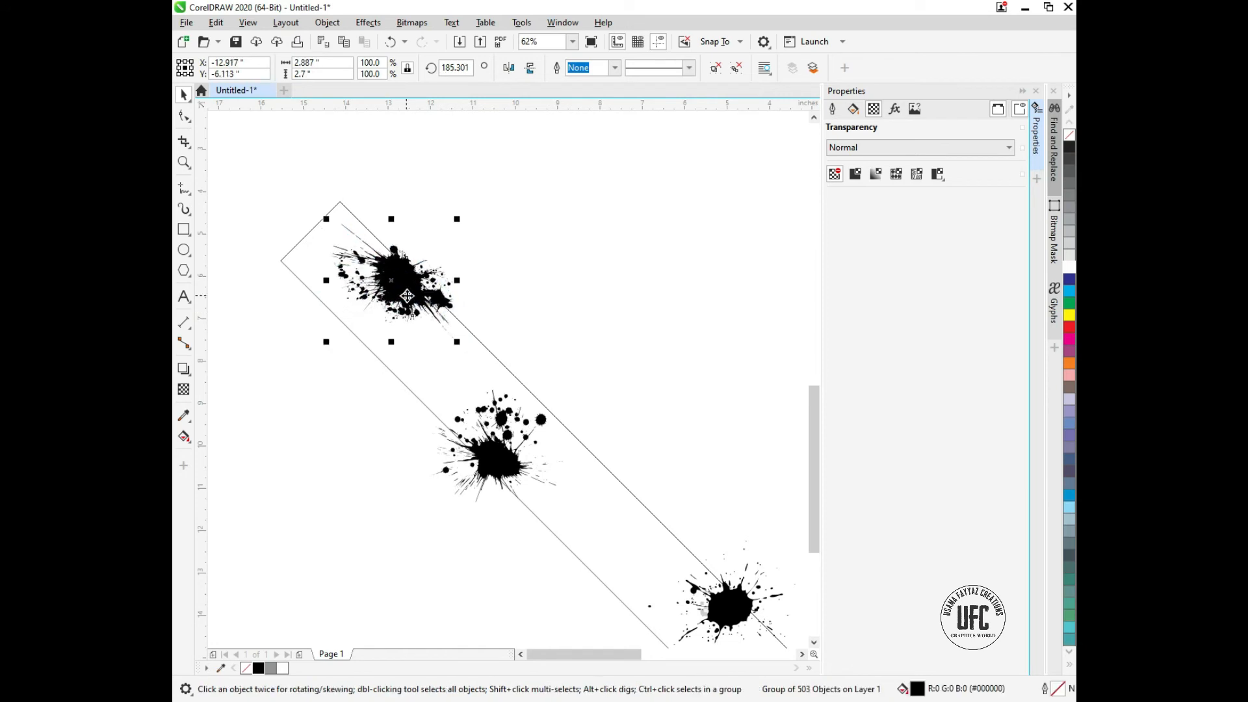
Move the lowest splatter up along the strip and enlarge it to 115.5%, about 4.01 by 3.55 inches.
scroll(464, 313, "down", 2)
left_click_drag(595, 453, 578, 429)
left_click_drag(618, 466, 631, 476)
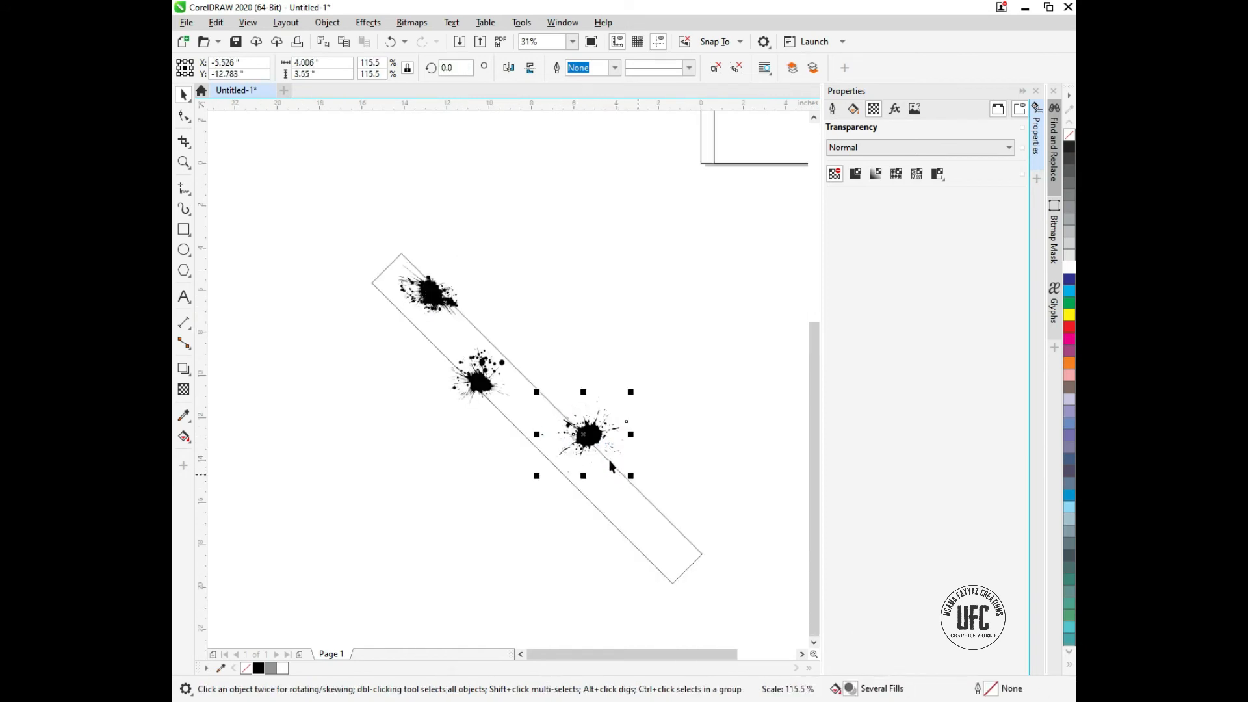
PowerClip the three traced splatters inside the slanted strip.
left_click_drag(358, 191, 655, 523)
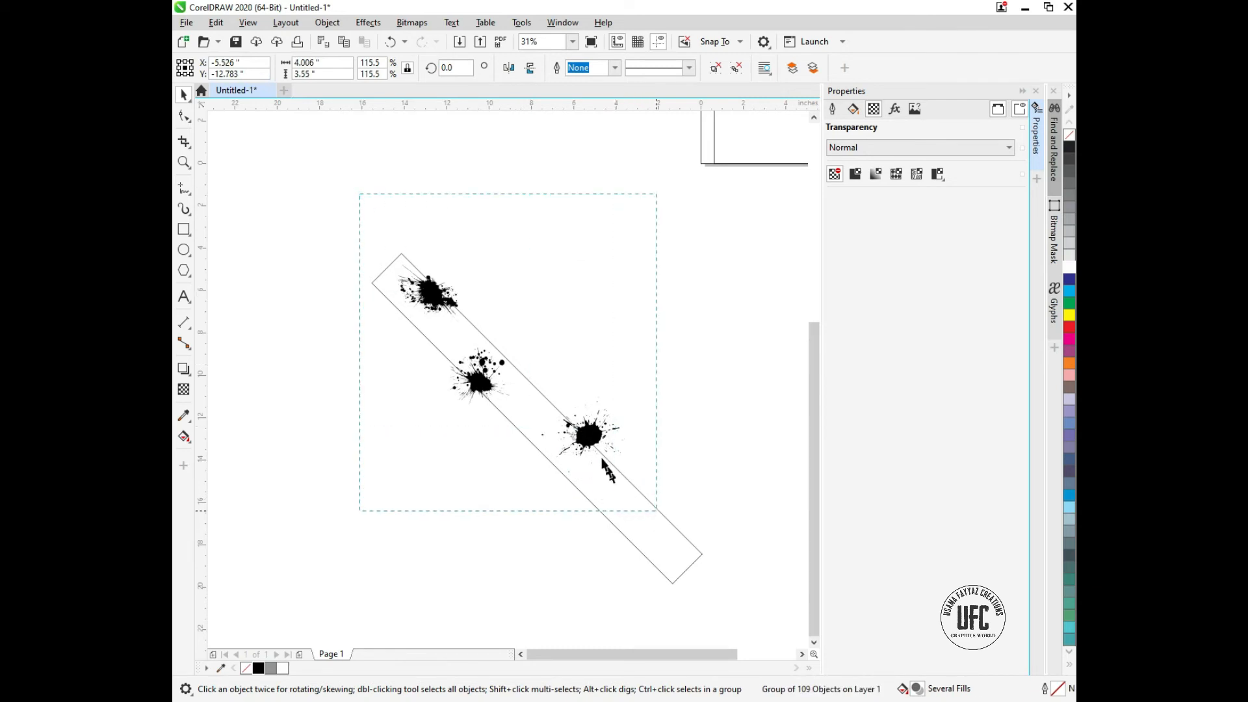
right_click(609, 421)
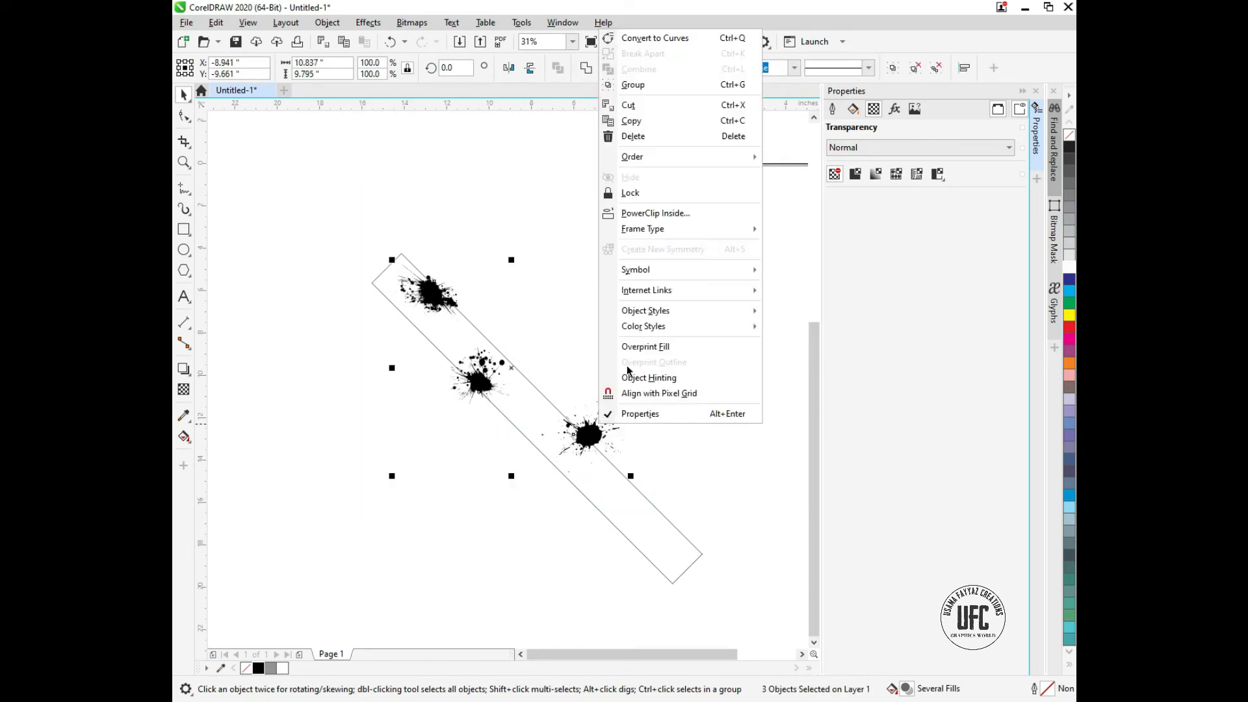
left_click(644, 212)
left_click(641, 498)
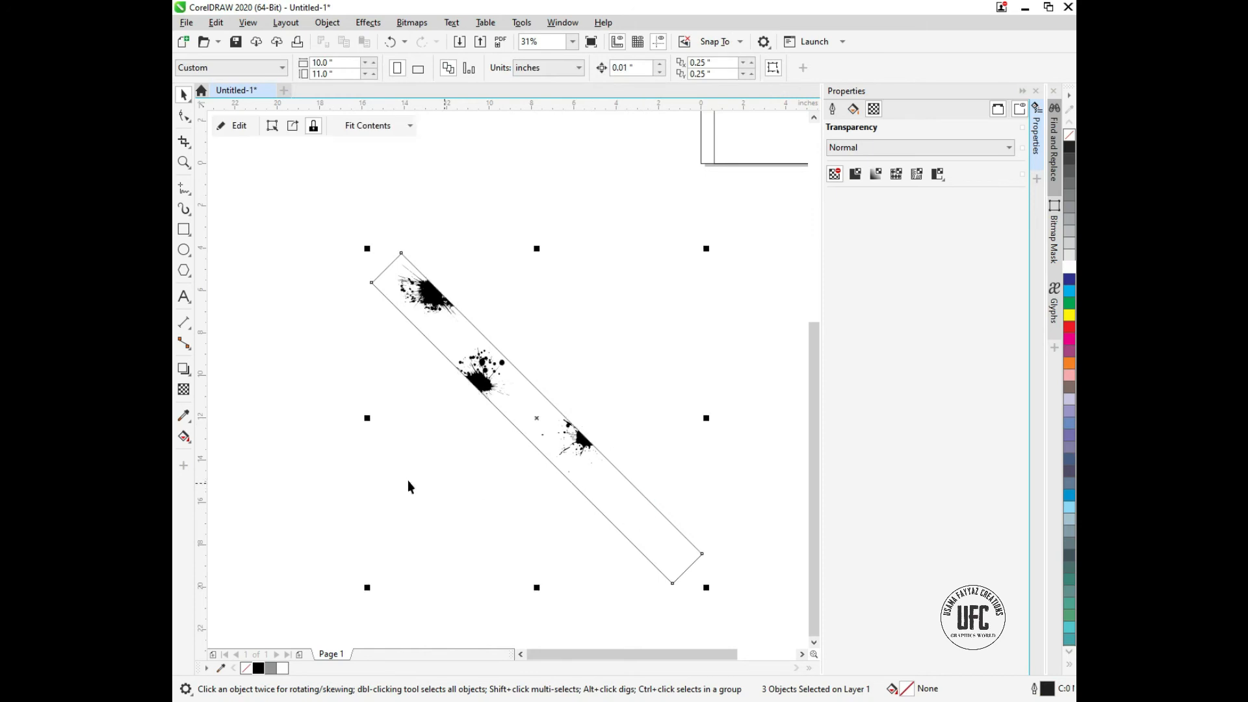
Remove the slanted strip's outline and fill it with black.
scroll(408, 480, "down", 2)
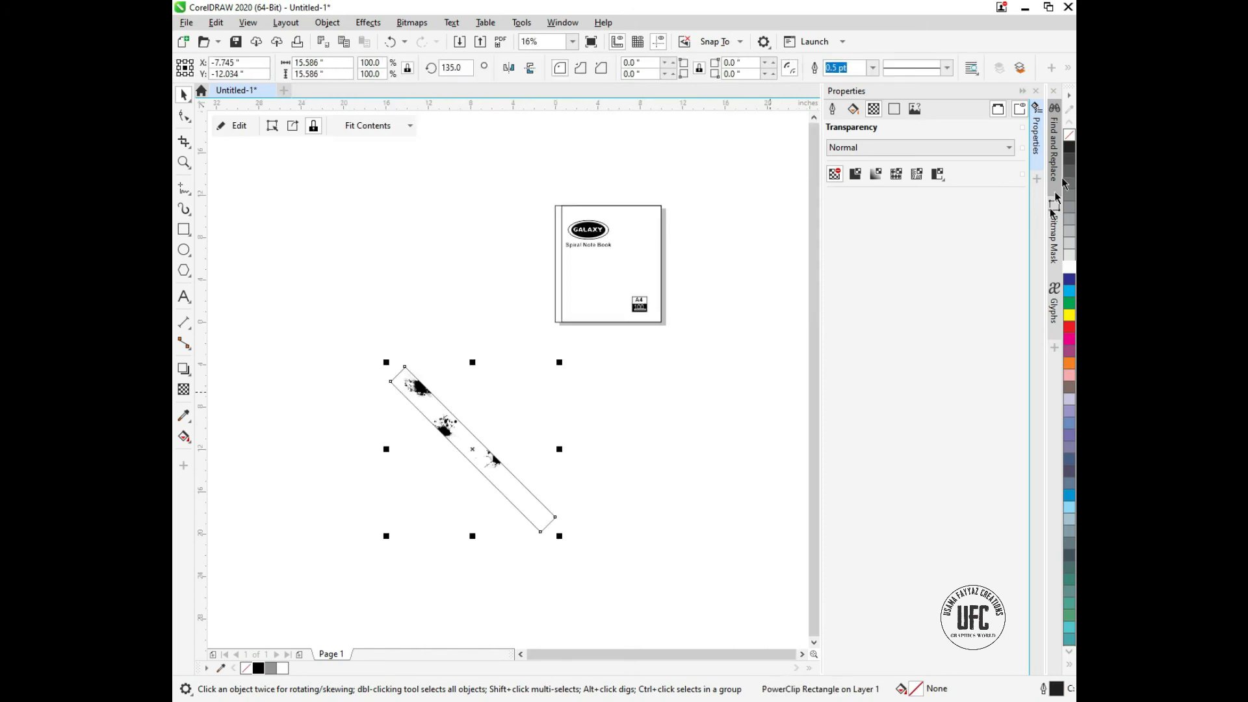
right_click(1069, 143)
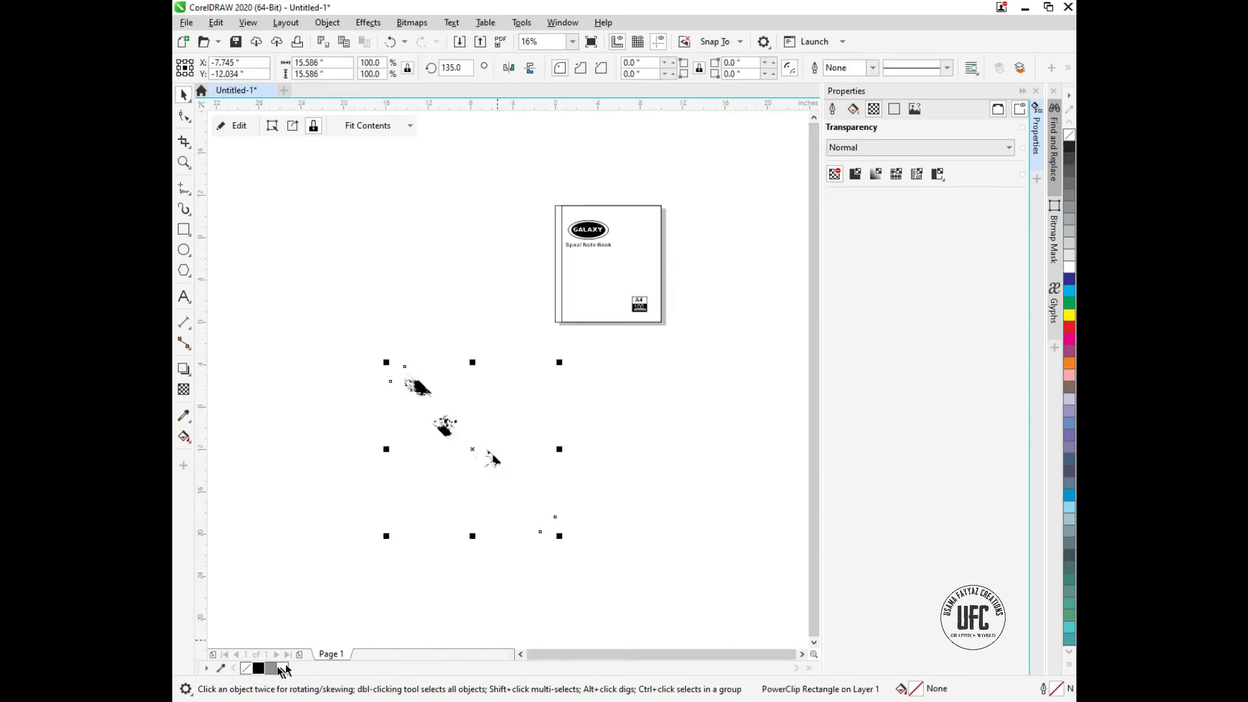
left_click(258, 668)
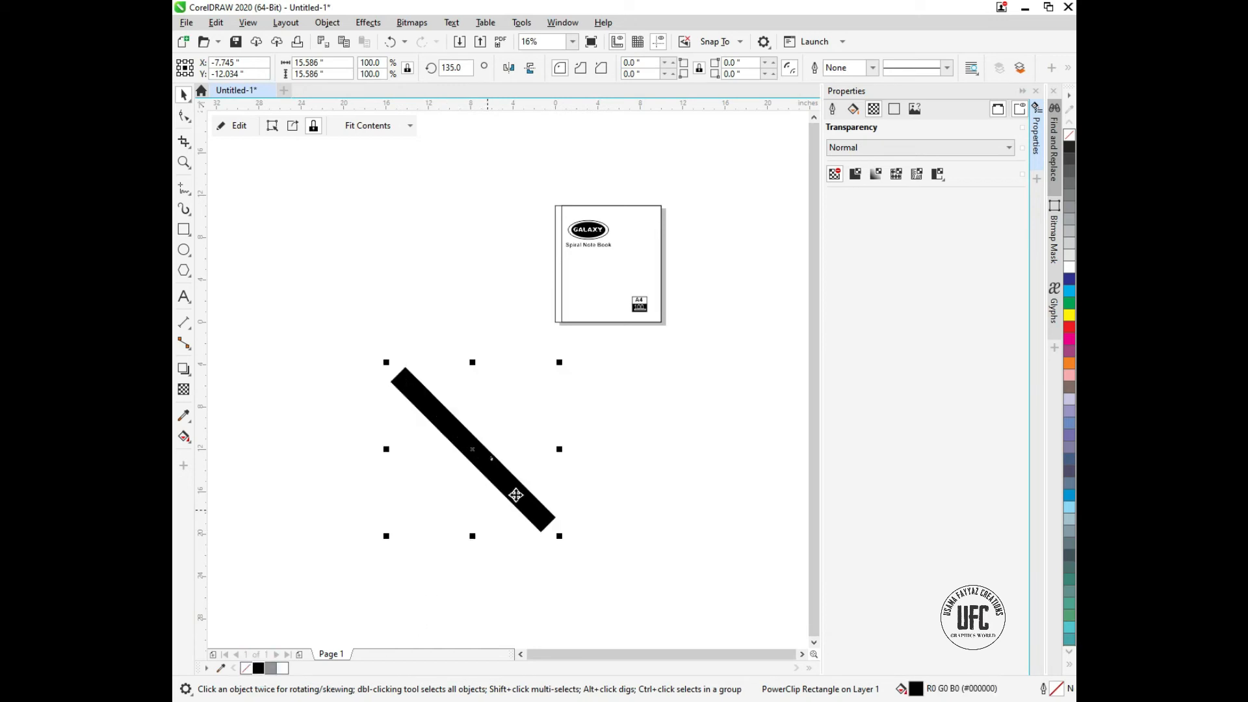
Open the strip's PowerClip contents, fill all three splatters with white, and finish editing.
double_click(523, 496)
left_click_drag(638, 574, 330, 316)
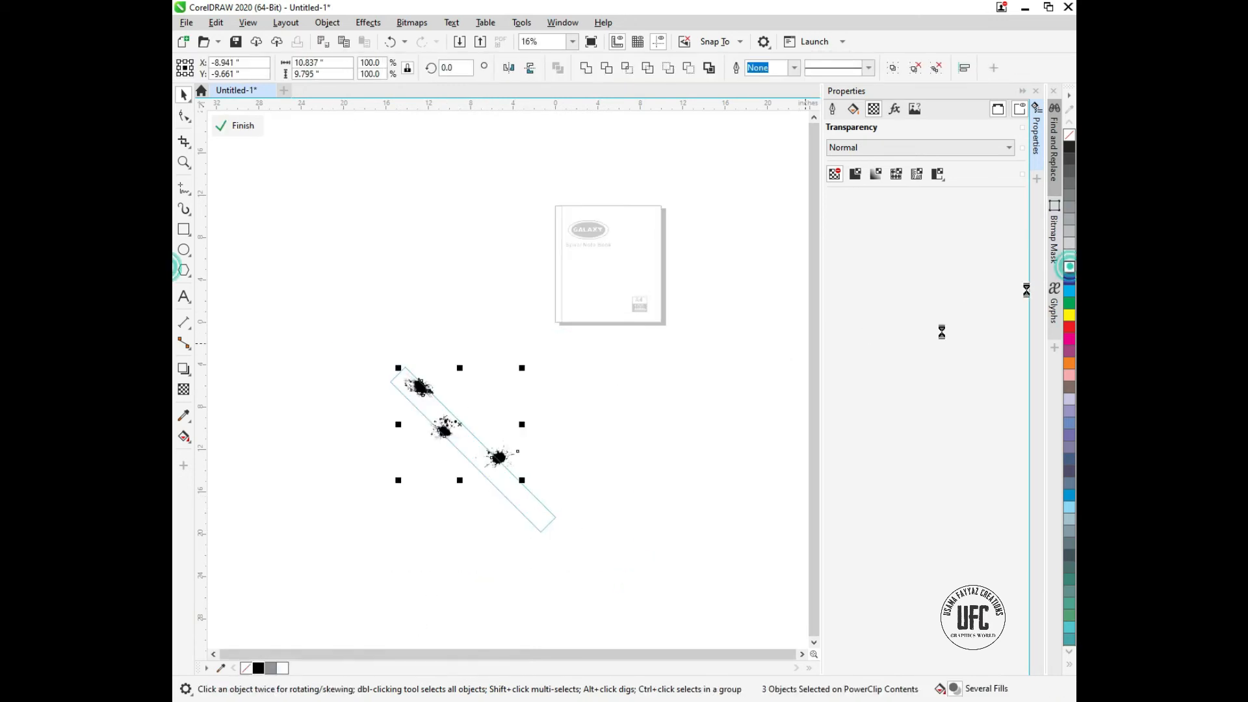
left_click(627, 459, "ctrl")
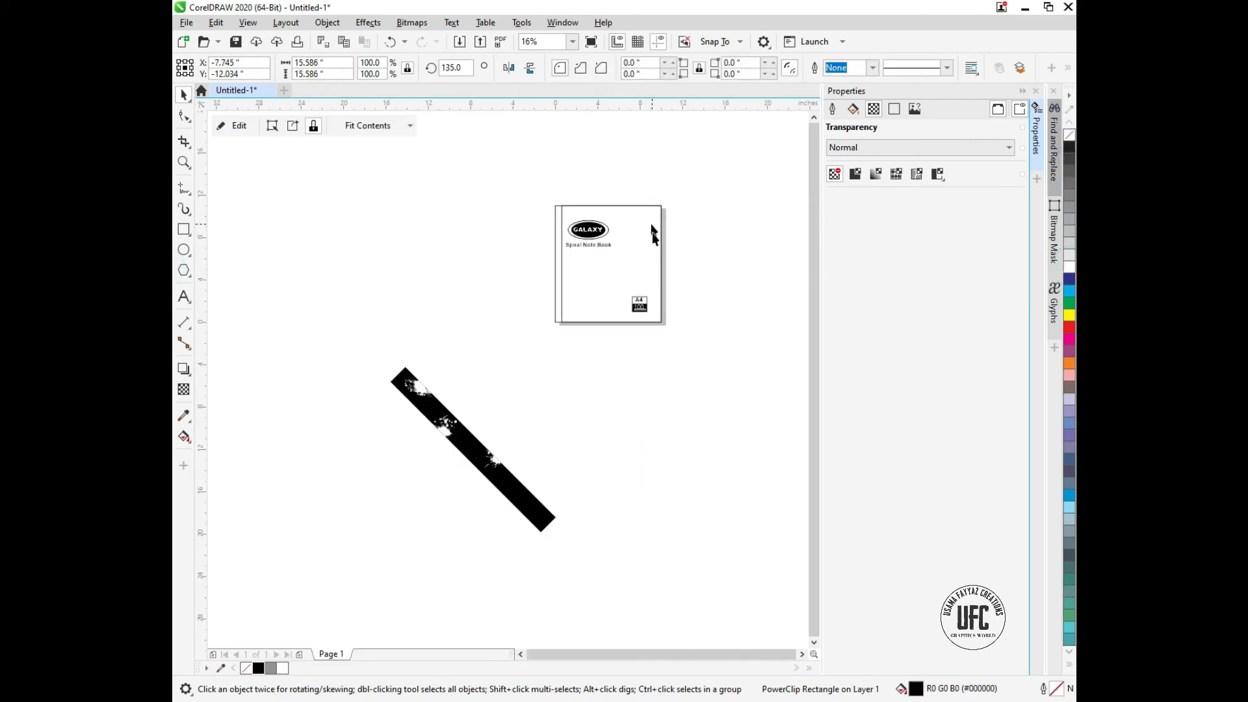
Place the black splatter strip across the notebook cover and duplicate it diagonally at equal spacing to make four parallel strips.
scroll(652, 234, "up", 2)
scroll(320, 600, "down", 2)
left_click_drag(318, 595, 482, 420)
scroll(454, 473, "up", 2)
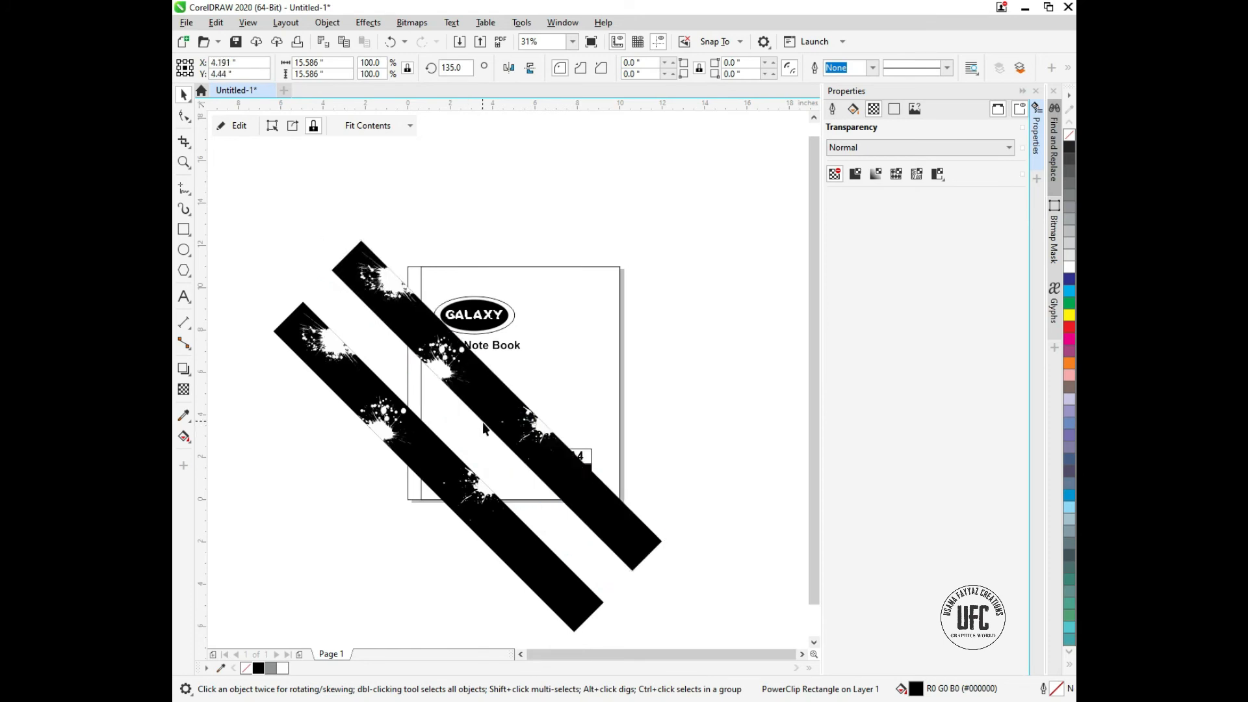
key("ctrl+r")
key("ctrl+r")
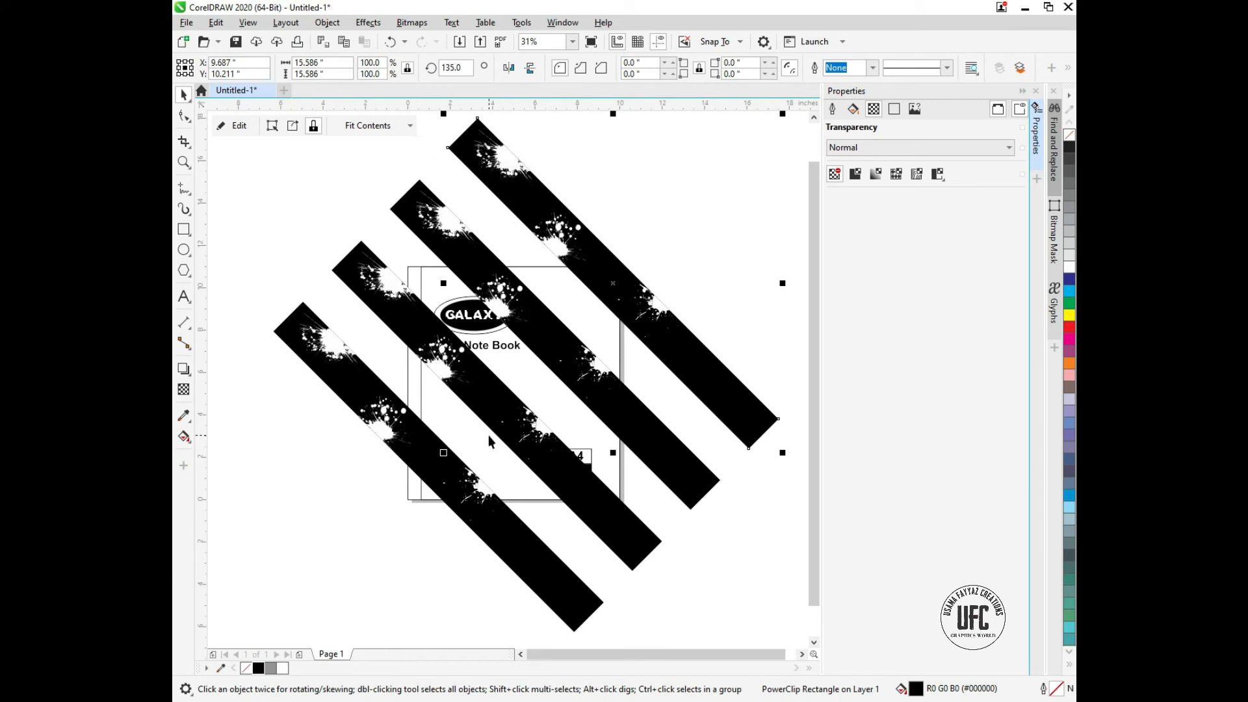
Open the lowest strip's PowerClip contents, move its two lower splatters further down over the page area, and finish editing.
left_click(443, 467)
double_click(444, 466)
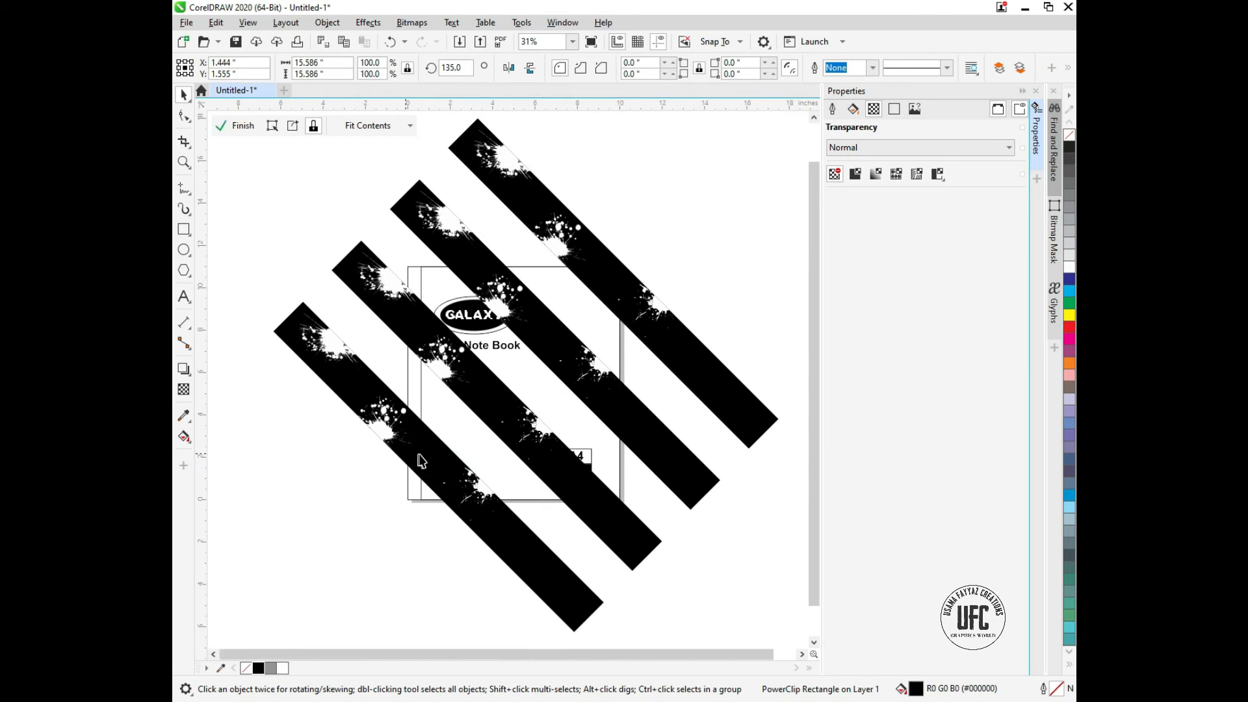
scroll(387, 429, "up", 1)
left_click(387, 429)
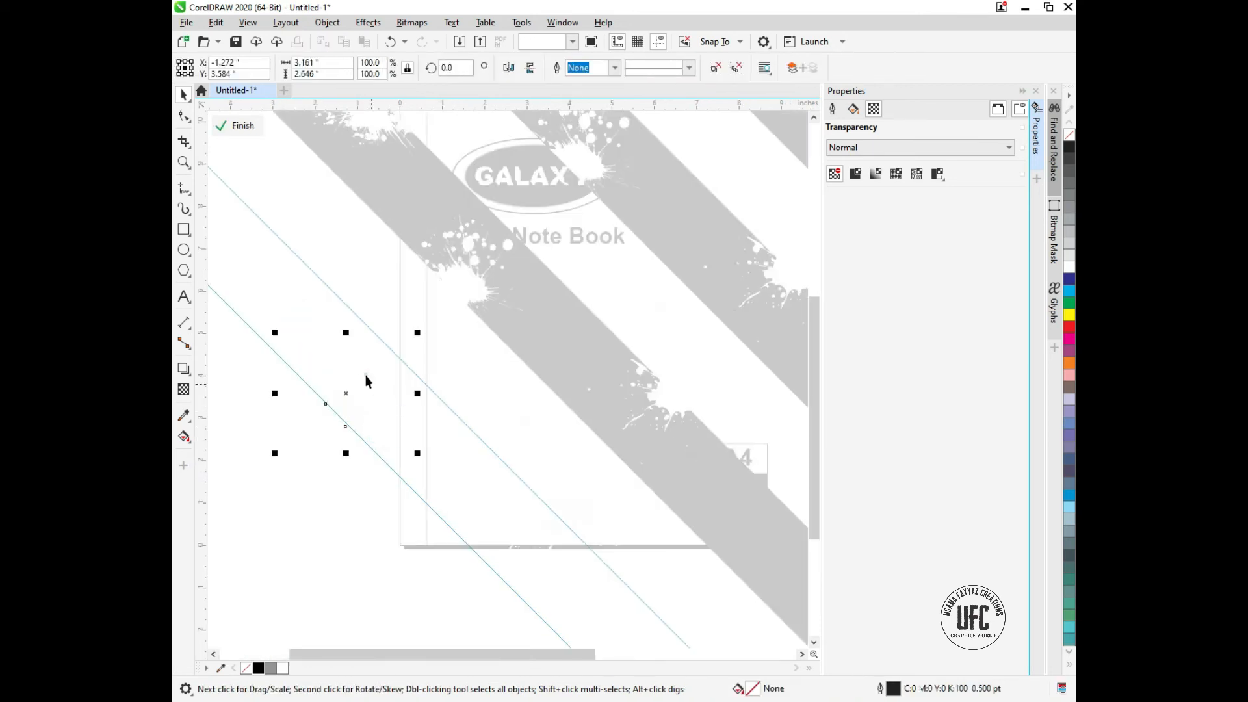
left_click_drag(364, 376, 466, 405)
left_click_drag(559, 541, 513, 577)
left_click(660, 574)
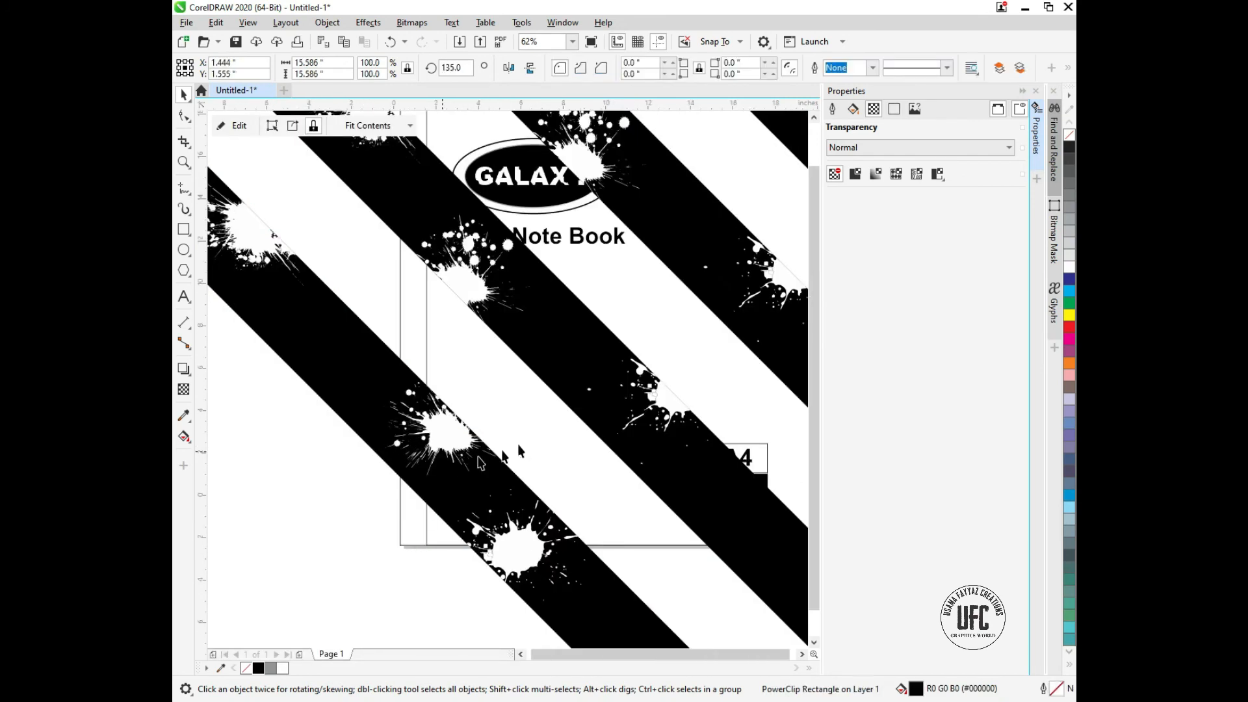
Inside the second-lowest strip's PowerClip, shift all three splatters together, rotate them to 195 degrees, and finish editing.
scroll(390, 445, "down", 1)
double_click(499, 418)
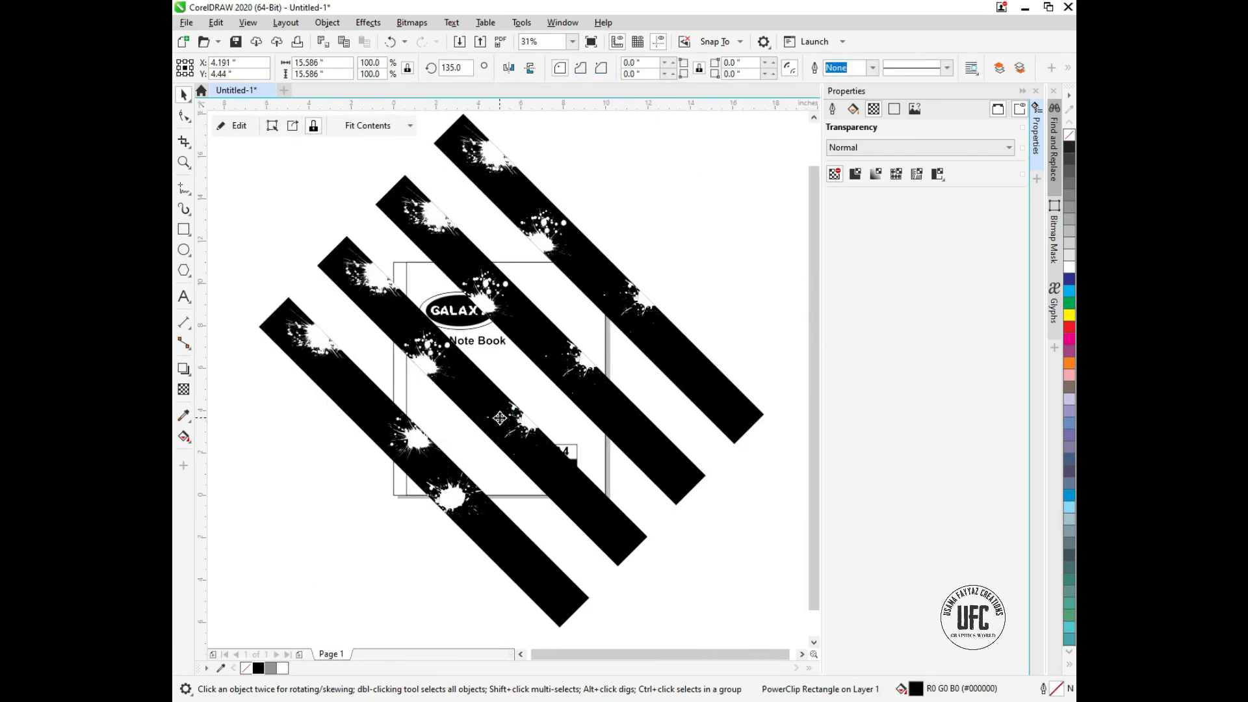
left_click_drag(295, 212, 635, 515)
left_click_drag(463, 356, 495, 397)
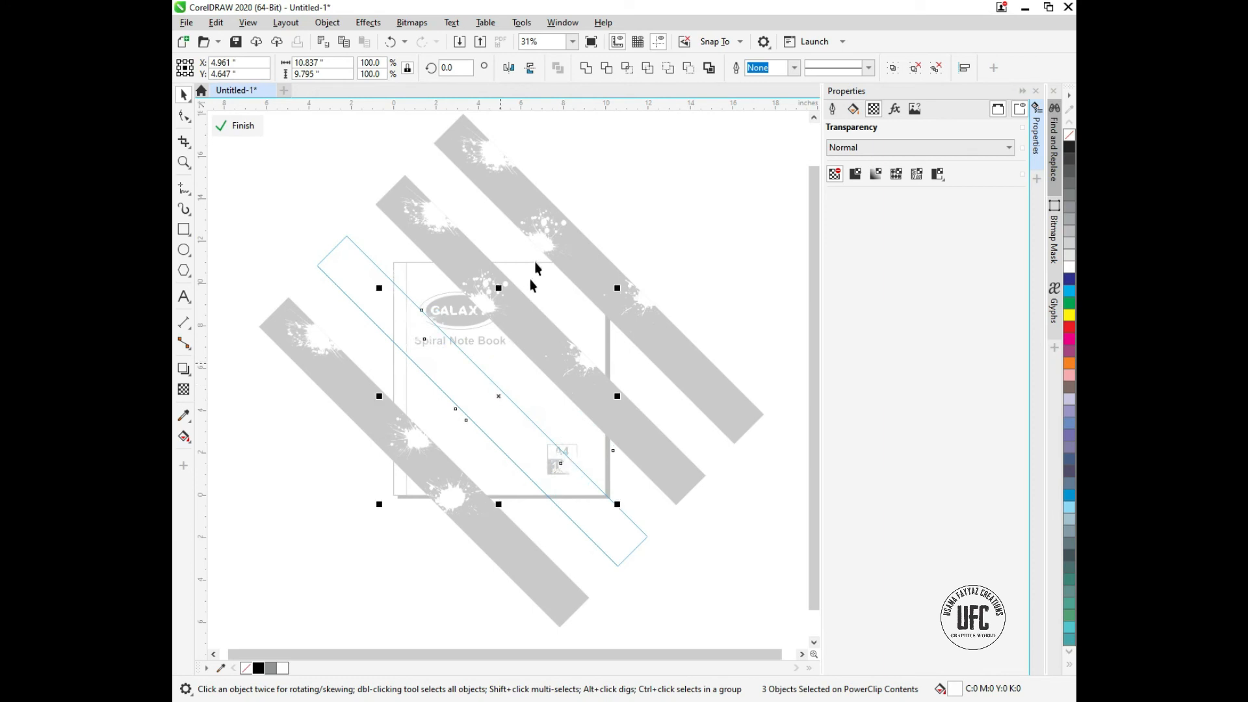
left_click(499, 396)
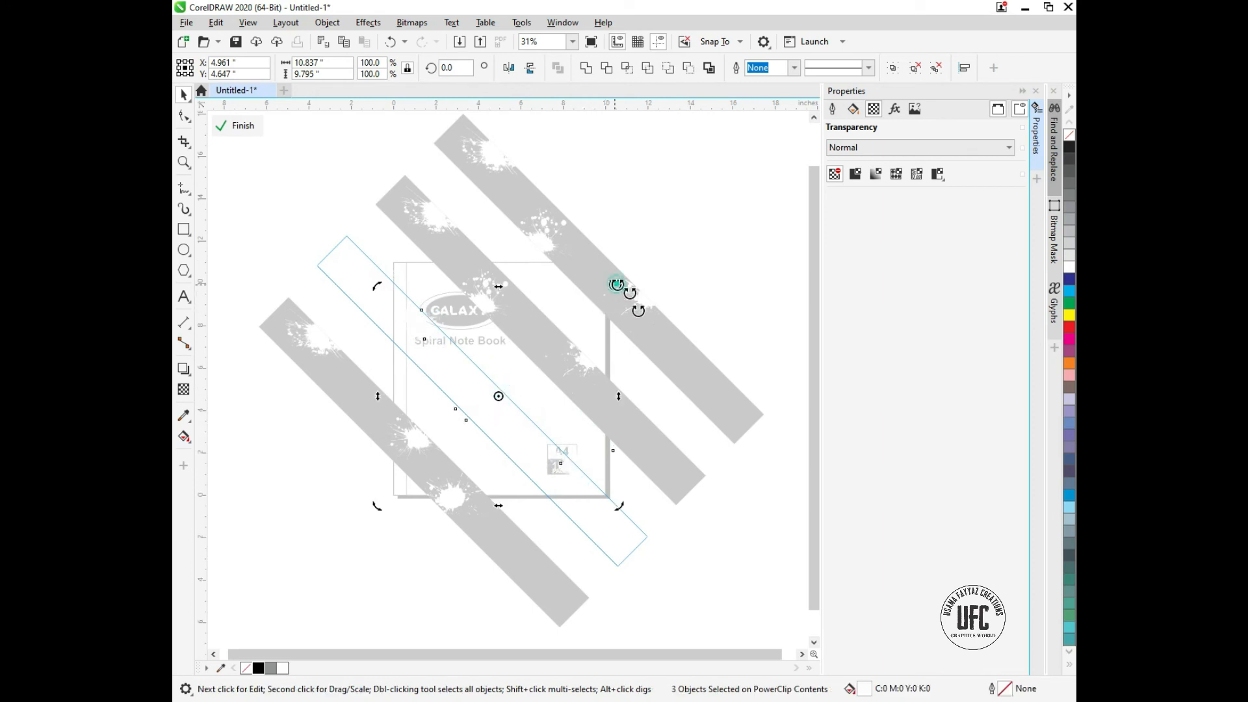
left_click_drag(616, 284, 564, 499)
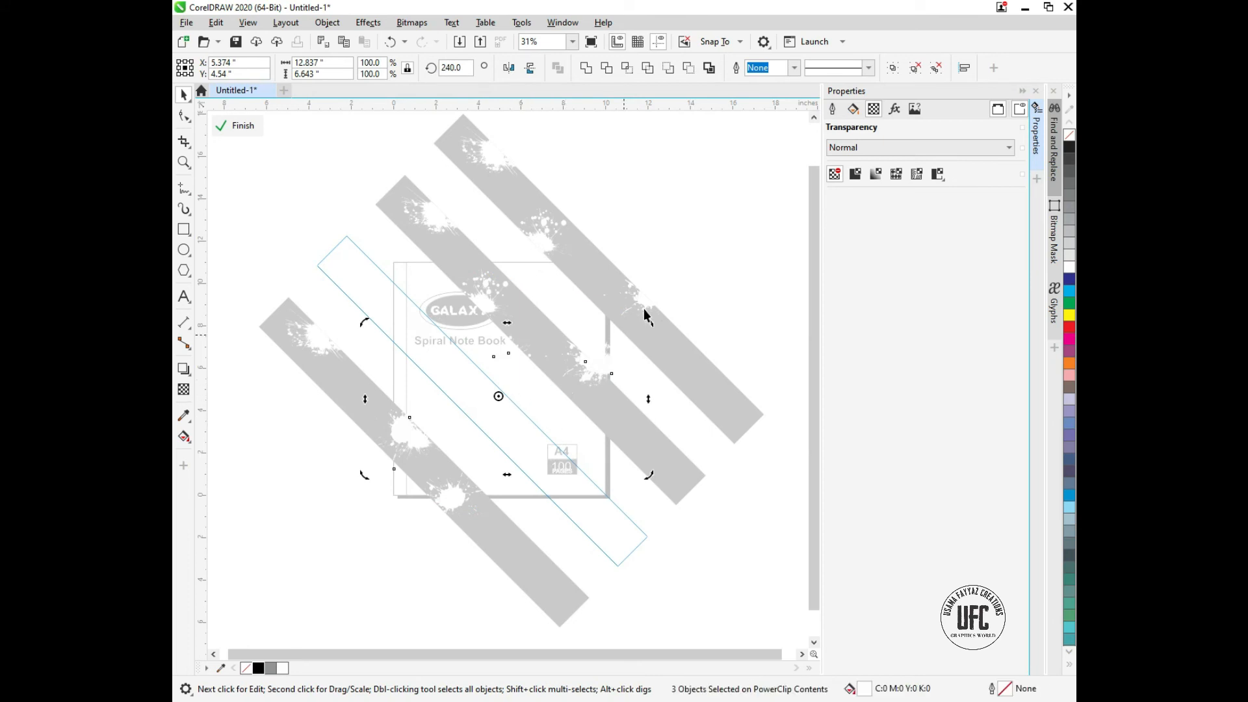
left_click_drag(650, 320, 641, 454)
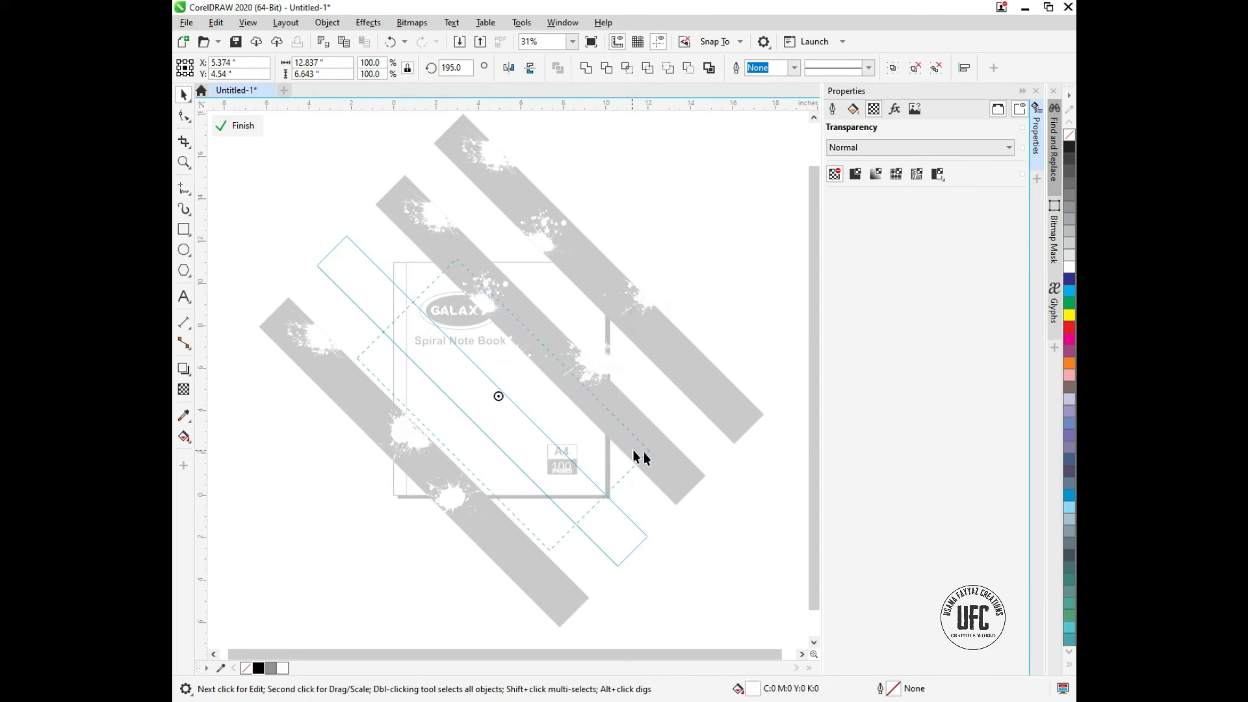
left_click(707, 530)
left_click(703, 525, "ctrl")
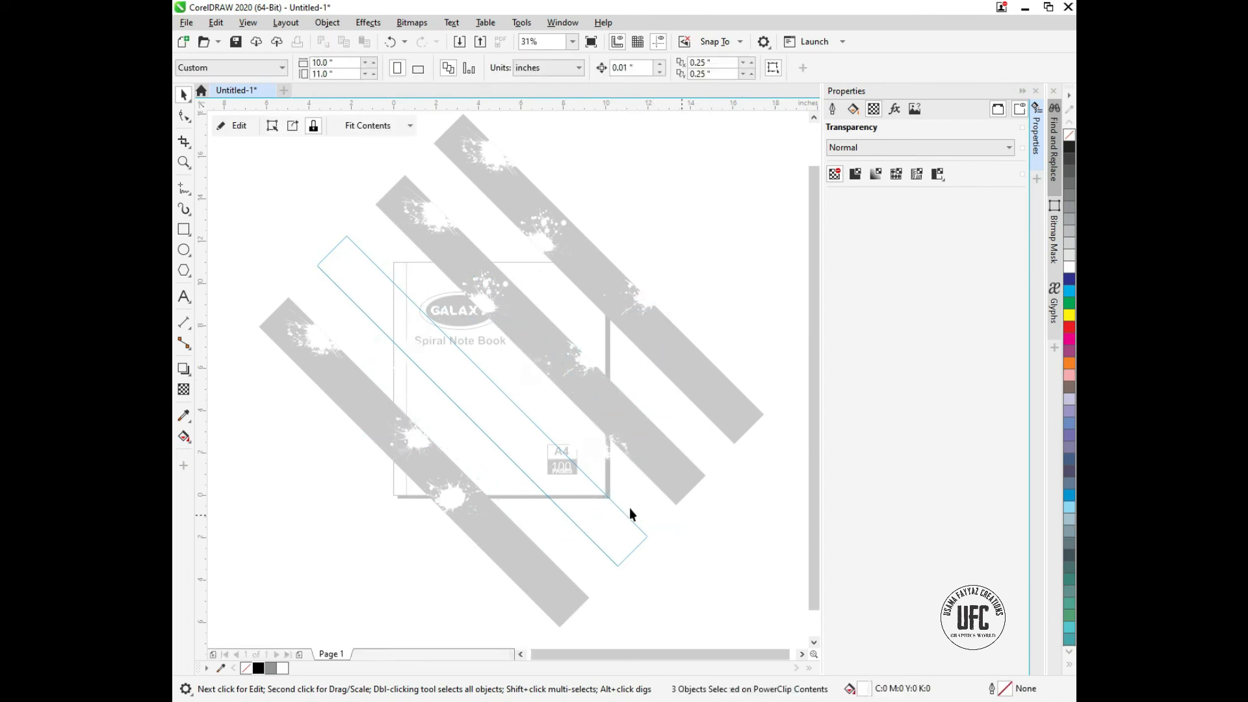
Reopen the second-lowest strip's contents, move the two off-strip splatters back onto its middle and lower part, and finish editing.
double_click(600, 512)
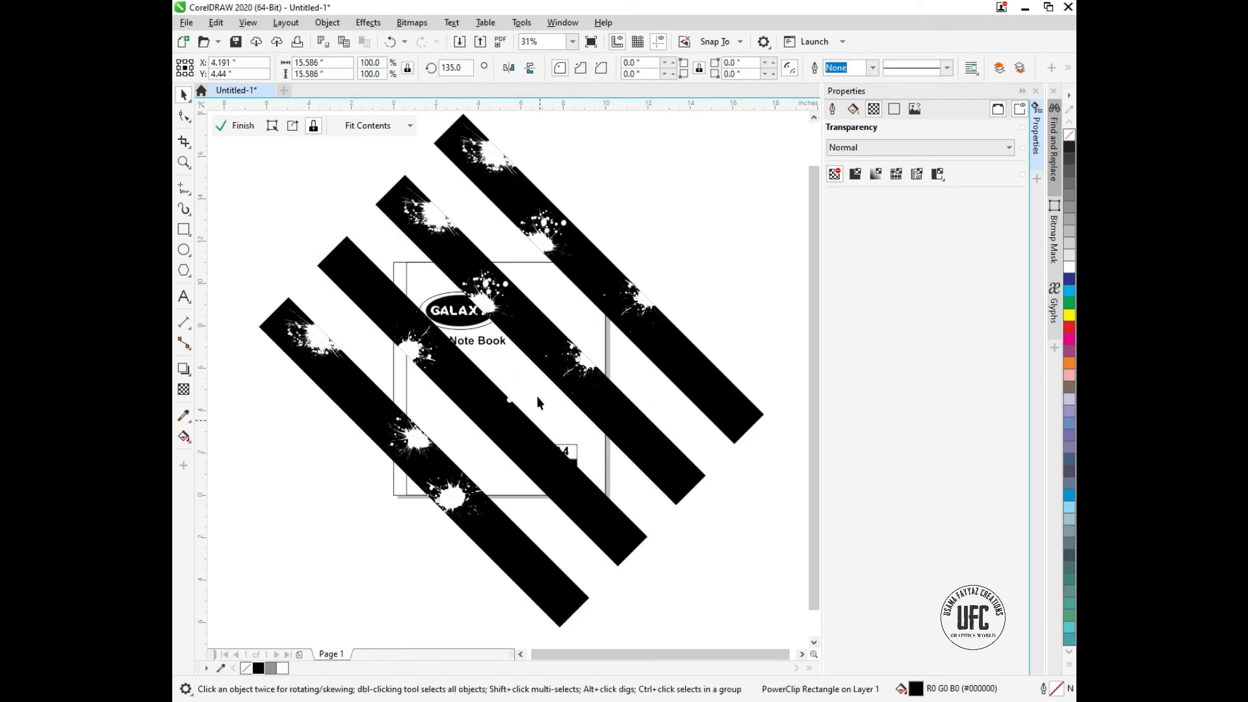
left_click(546, 371)
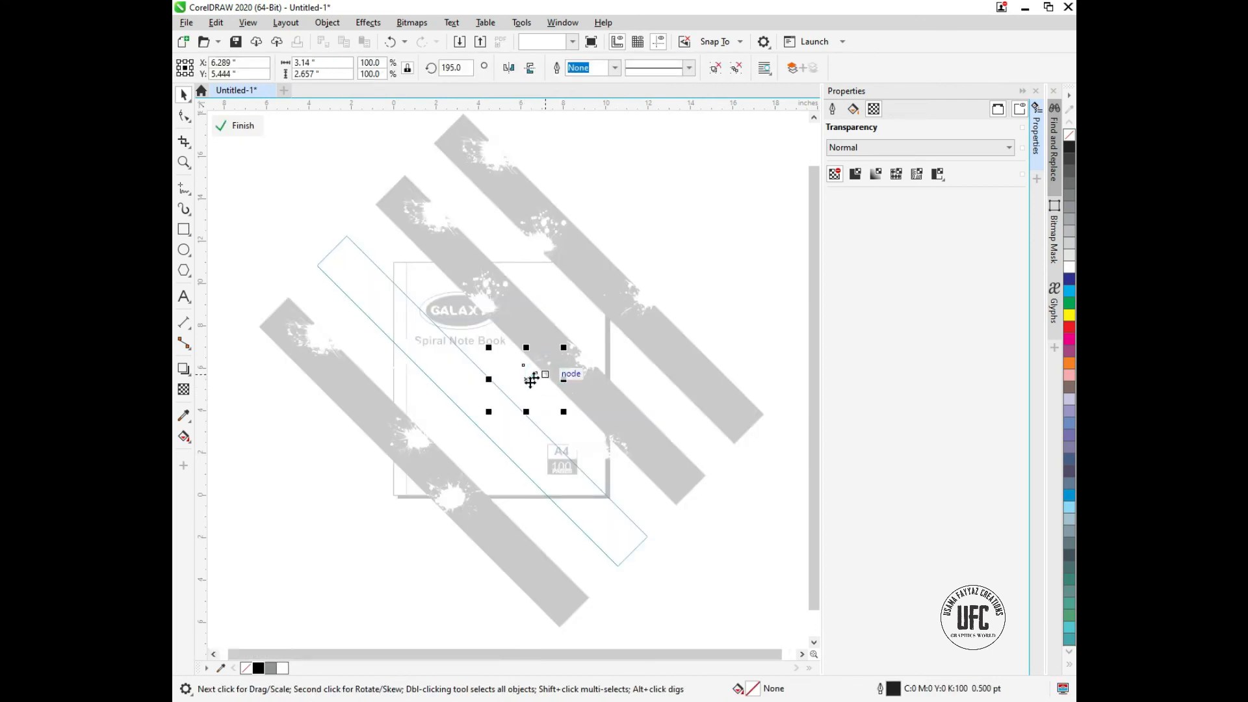
left_click(589, 459)
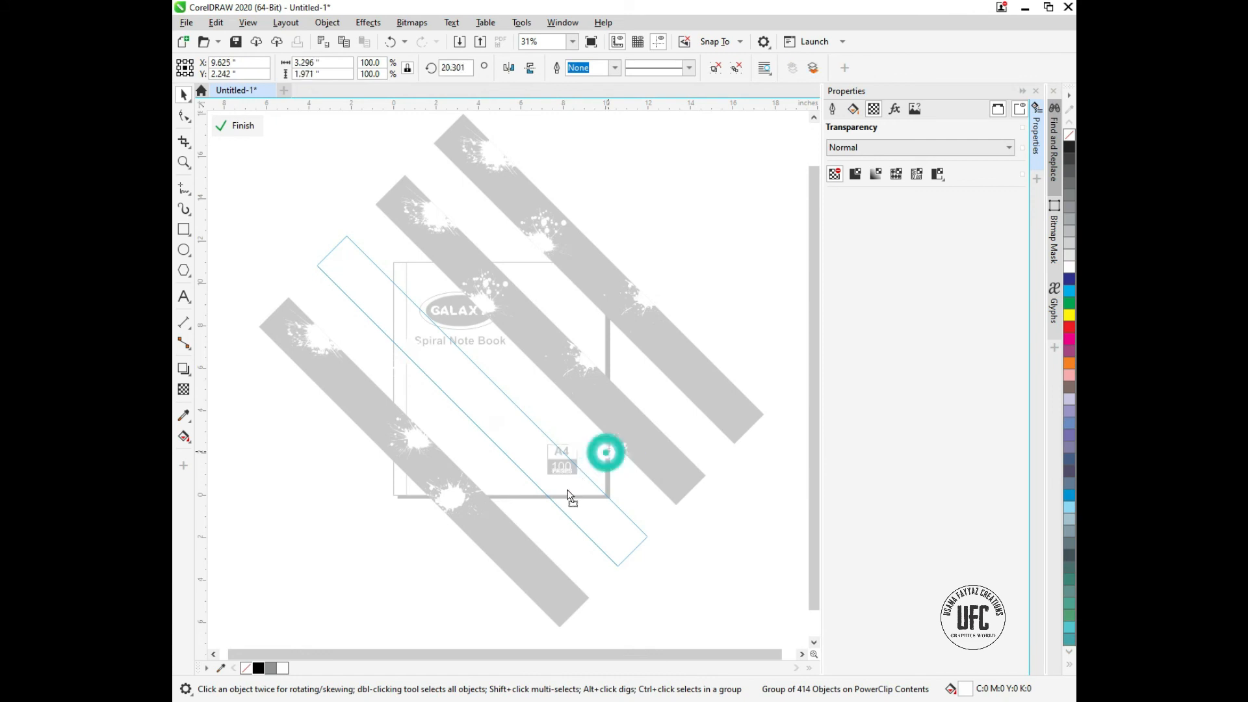
left_click(692, 528)
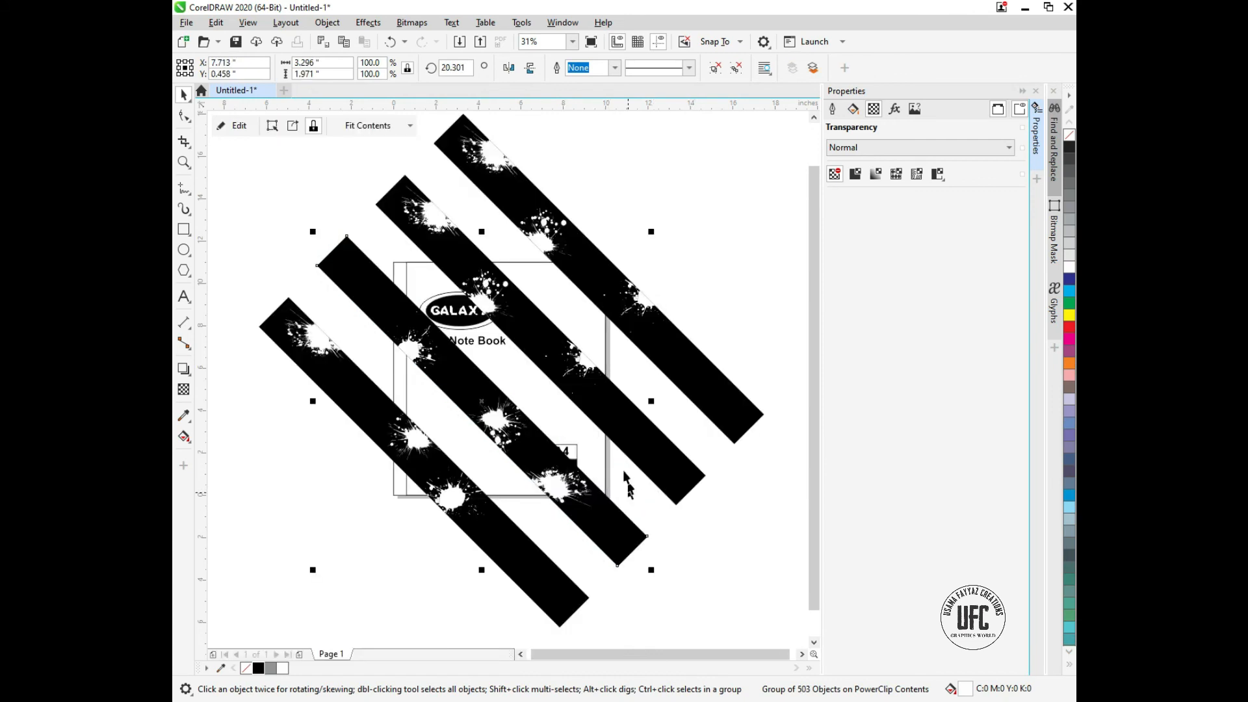
In the uppermost strip's PowerClip, enlarge the lowest splatter to 115.5% and move it inward over the page corner.
left_click(607, 428)
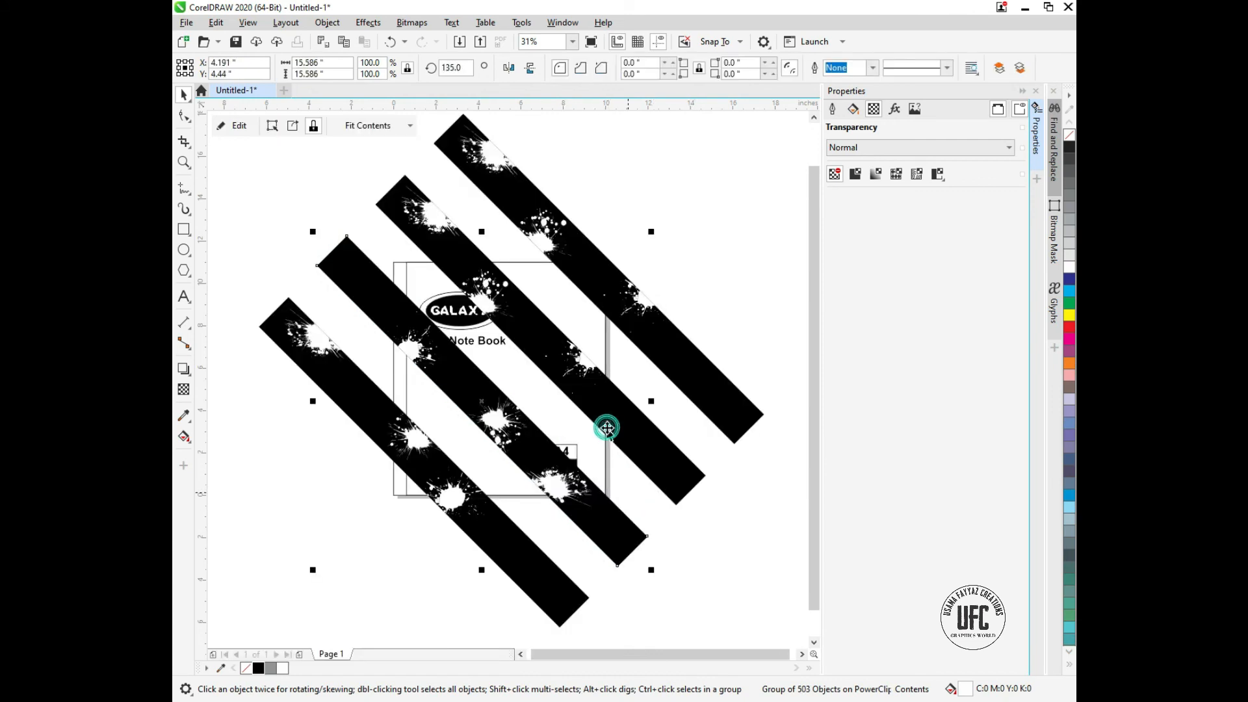
left_click(637, 320)
left_click(628, 293)
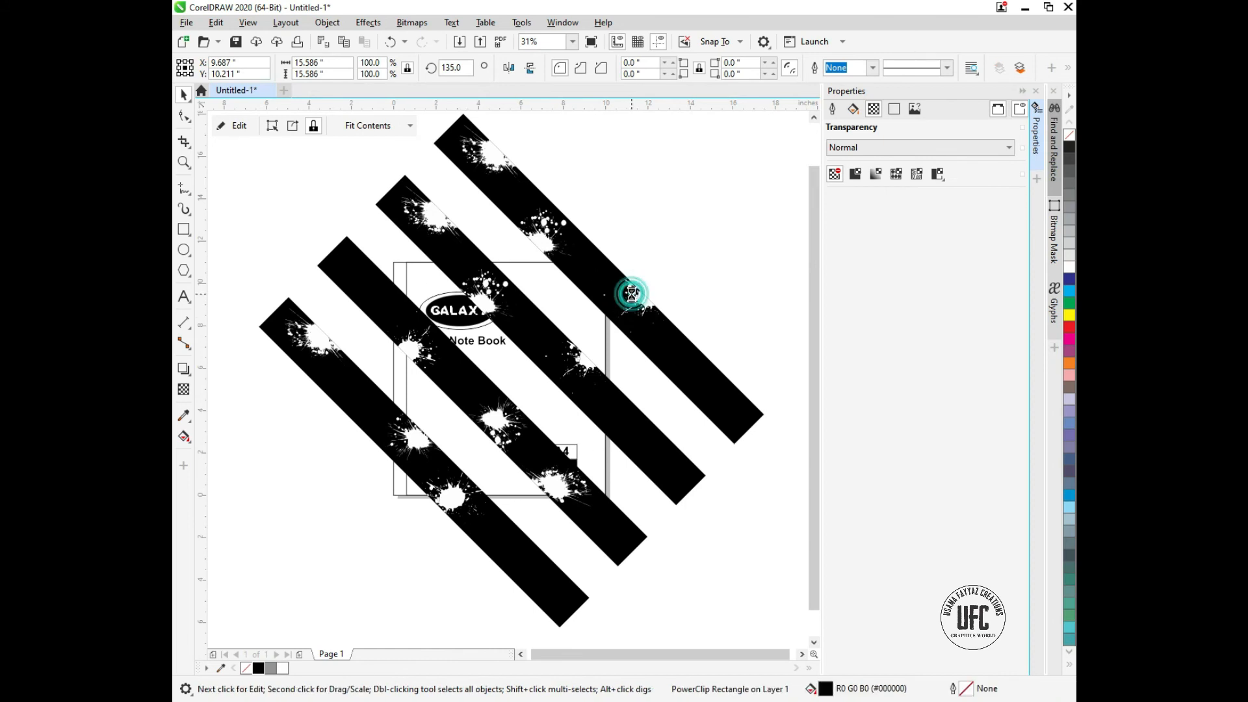
left_click_drag(632, 293, 595, 273)
left_click(699, 311, "ctrl")
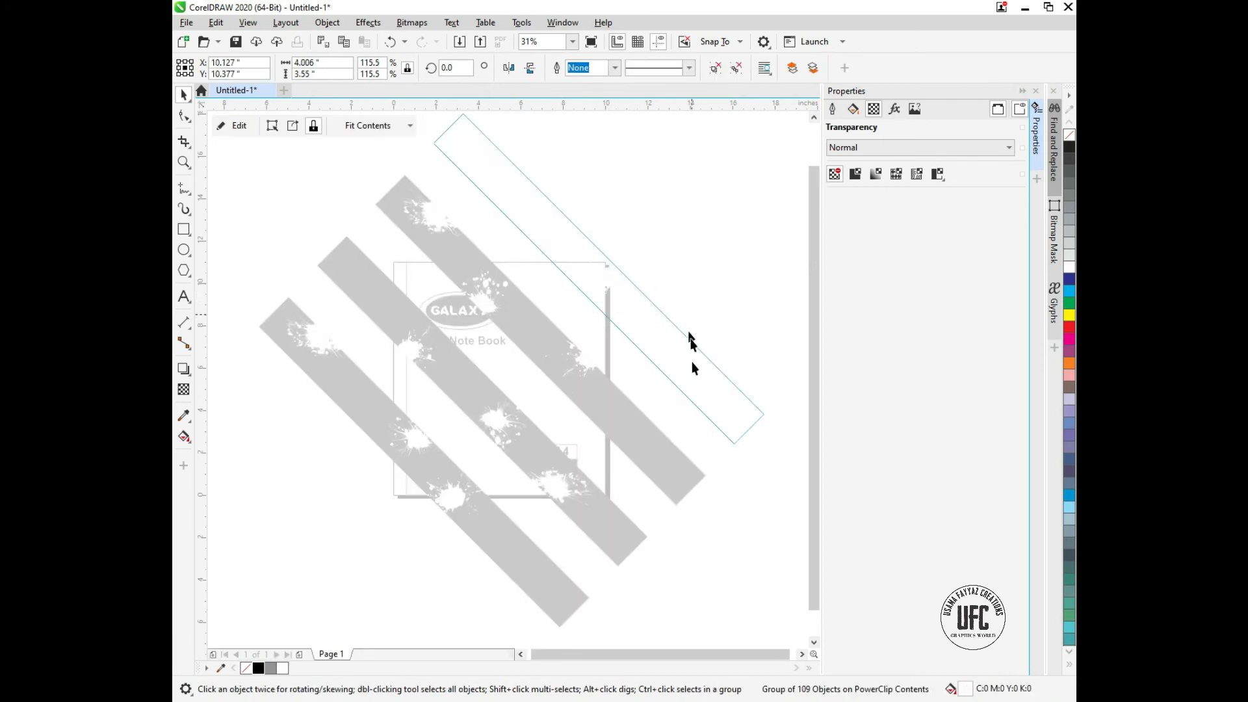
Select all four splatter strips and PowerClip them inside the notebook cover rectangle.
left_click(650, 438, "shift")
left_click(614, 506, "shift")
left_click(535, 577, "shift")
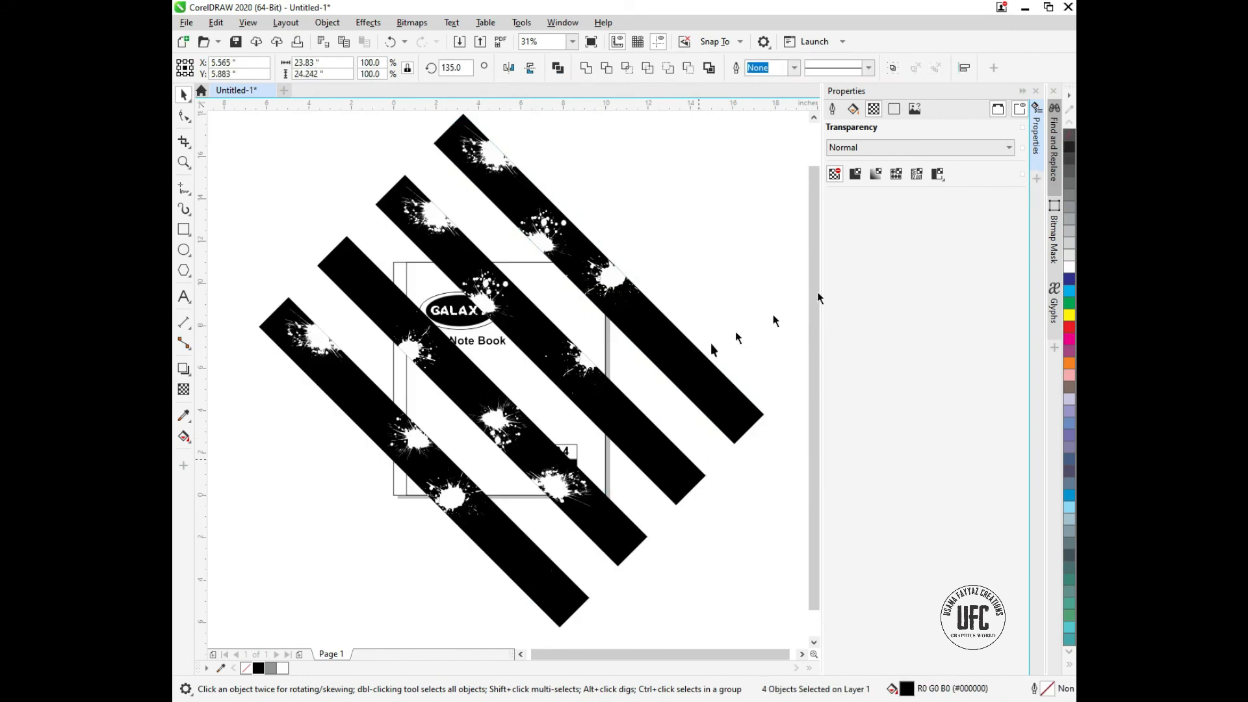
right_click(687, 353)
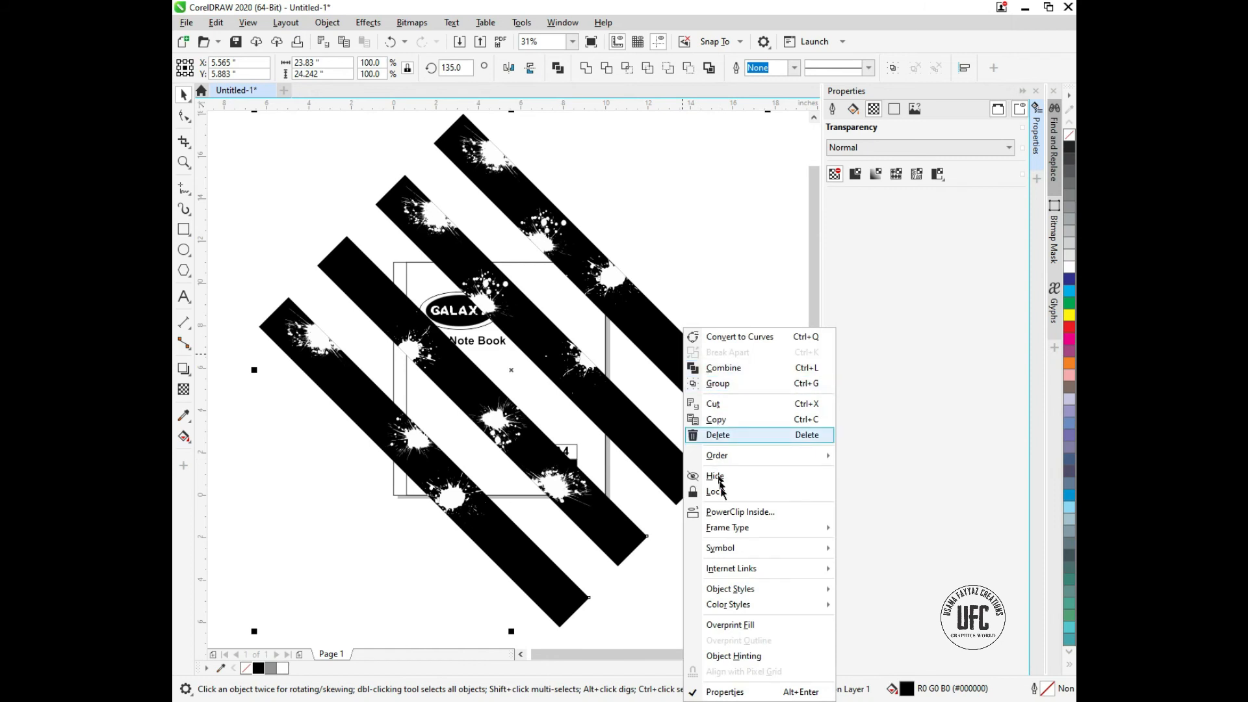
left_click(725, 514)
left_click(587, 329)
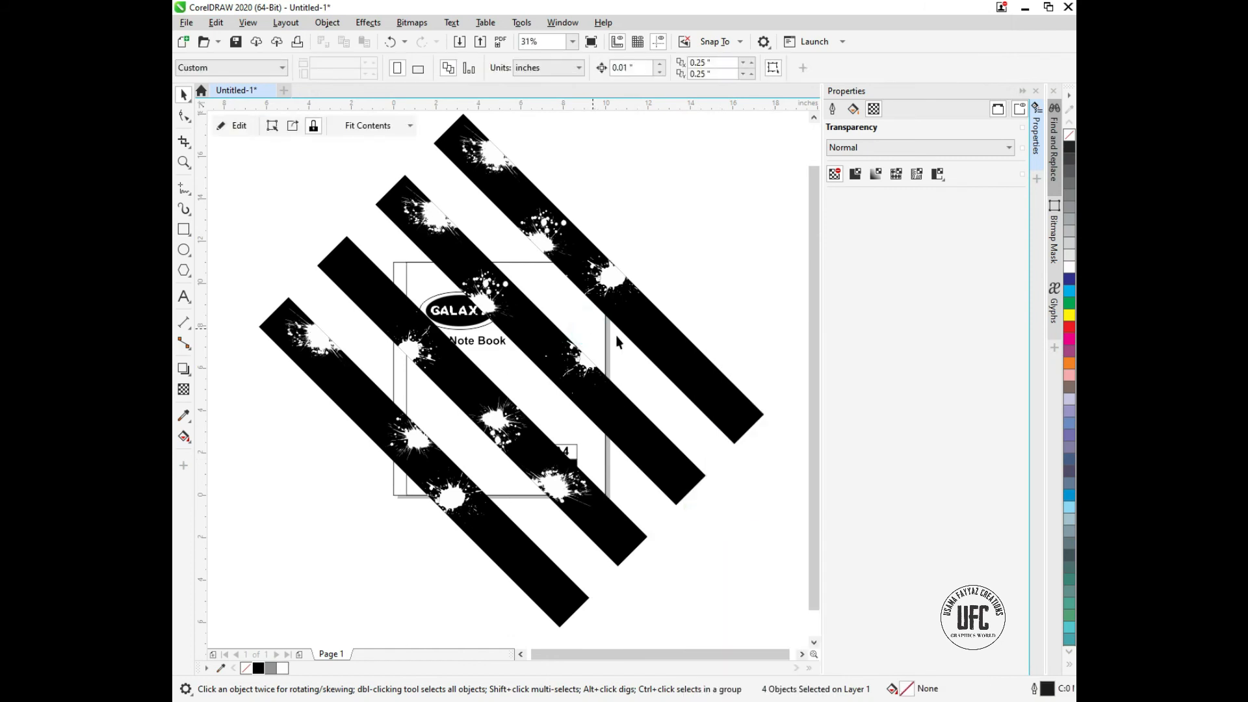
left_click(713, 358)
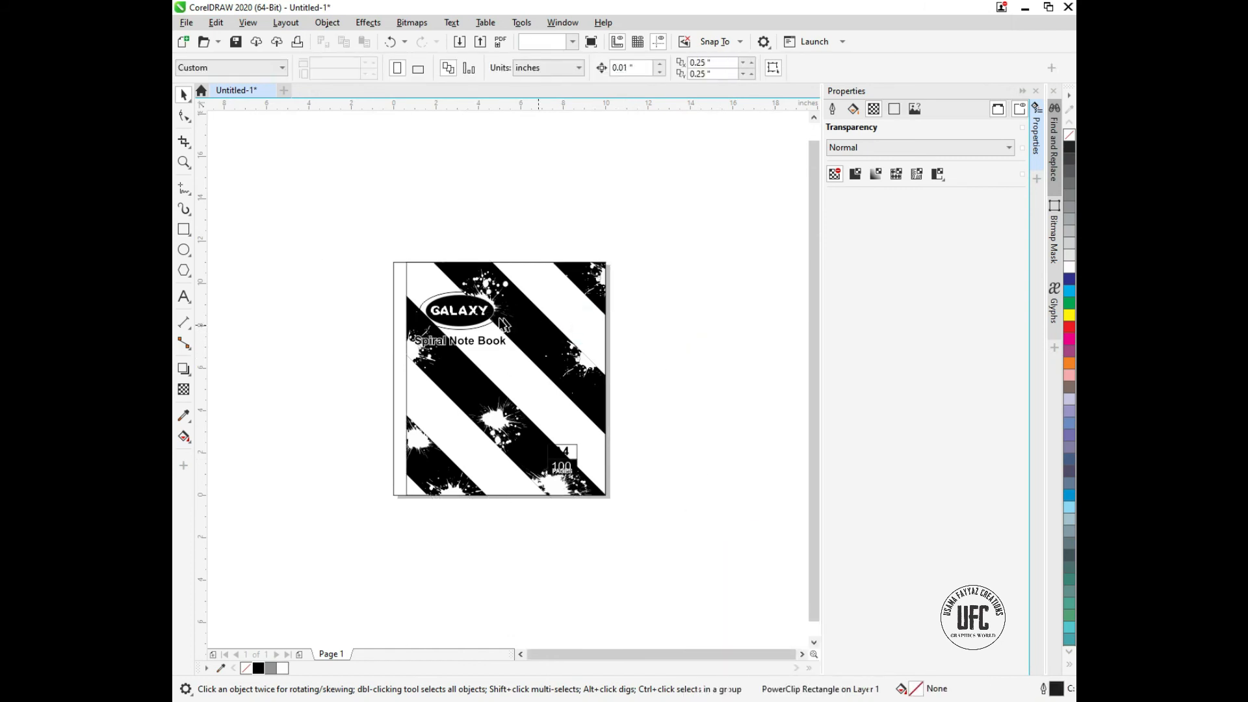
Fill the outer ellipse of the GALAXY badge with white so it covers the strips behind it.
scroll(465, 312, "up", 4)
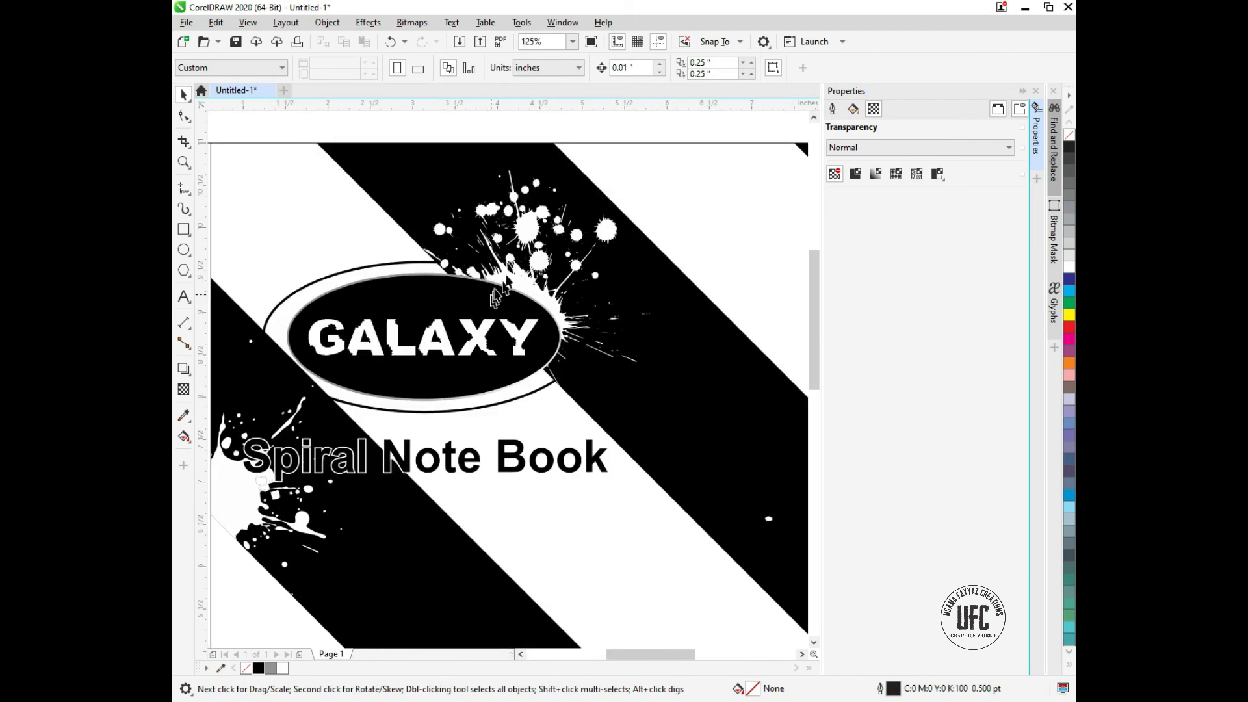
left_click(538, 228)
scroll(541, 229, "down", 4)
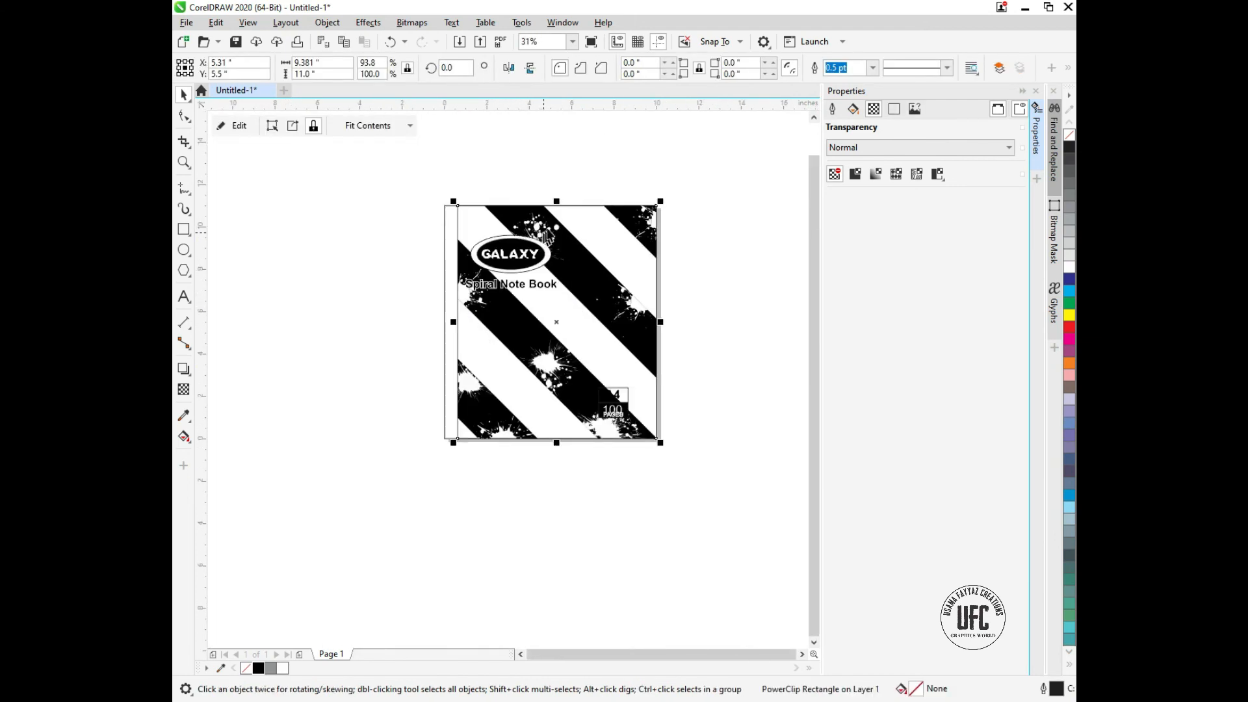
left_click(711, 379)
Fill the A4 label's rectangle with white and place it behind the A4 text.
scroll(606, 414, "up", 4)
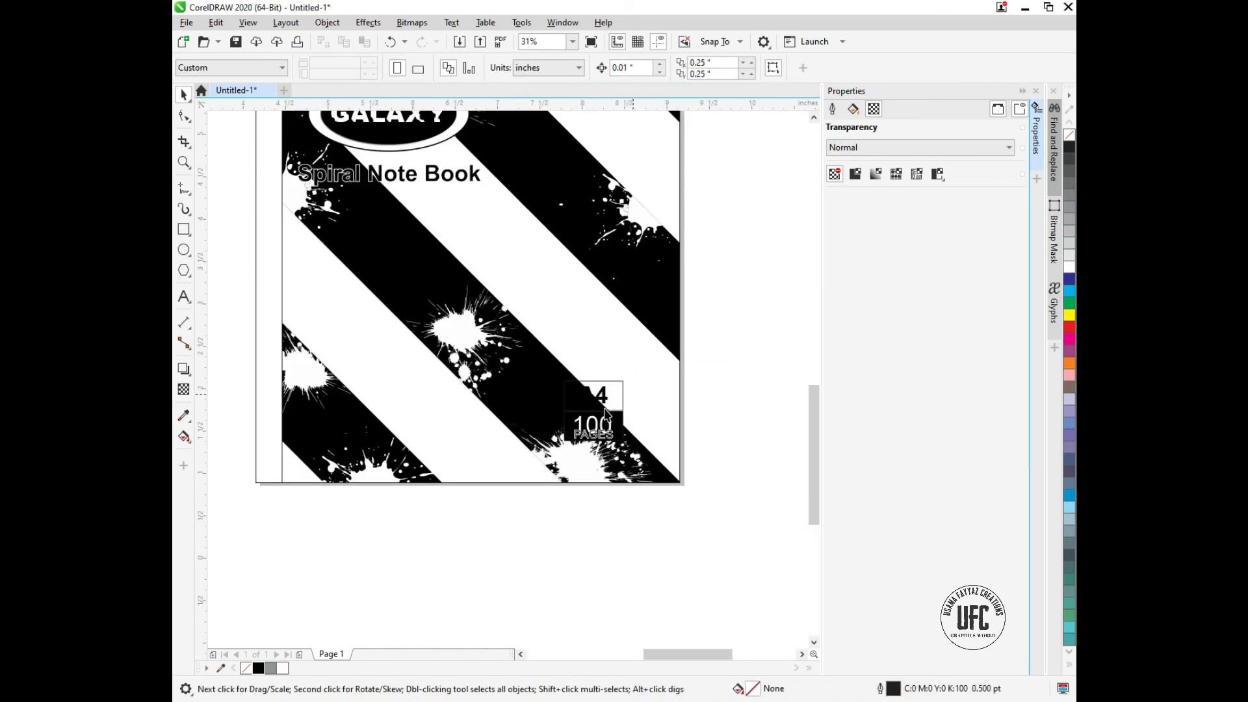
left_click(605, 409)
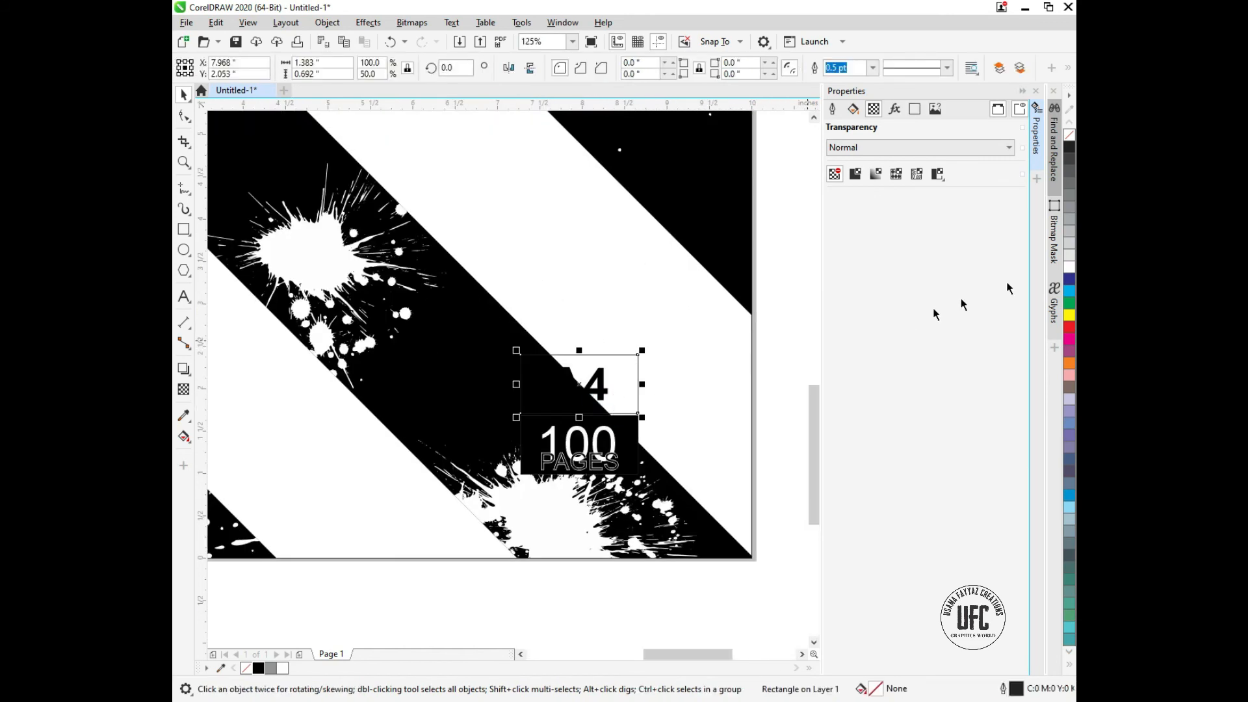
left_click(1070, 271)
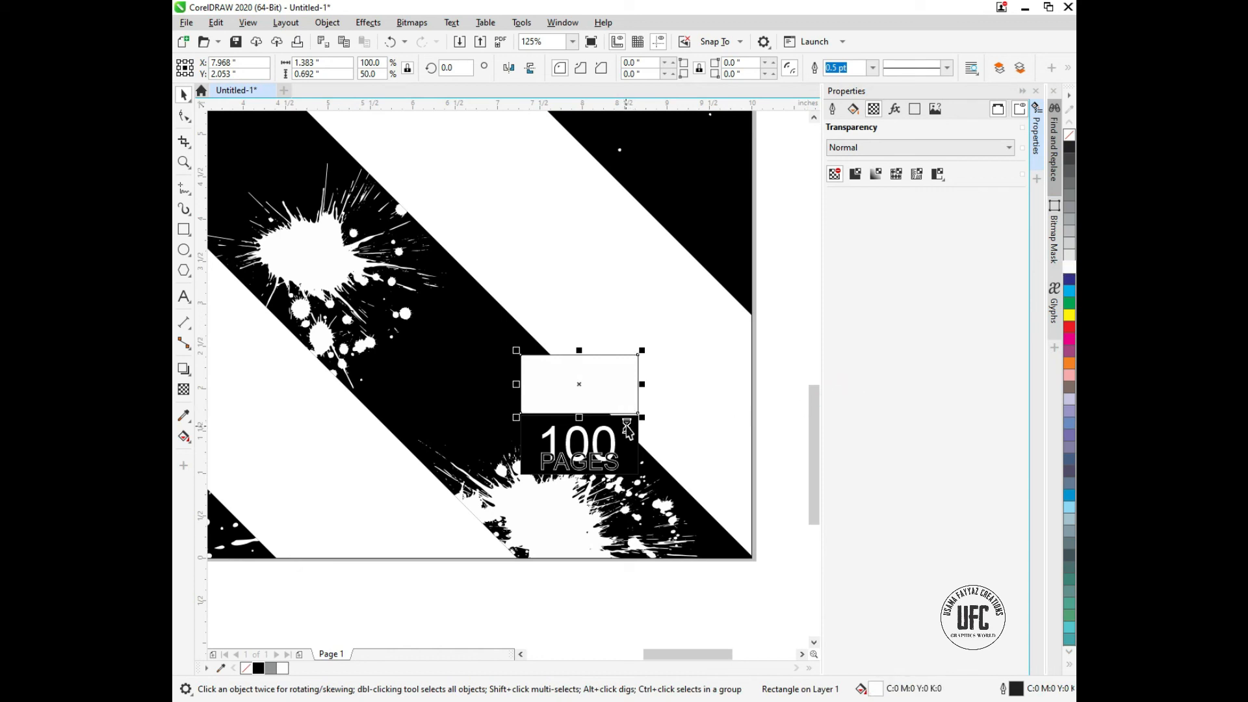
key("ctrl+Page_Down")
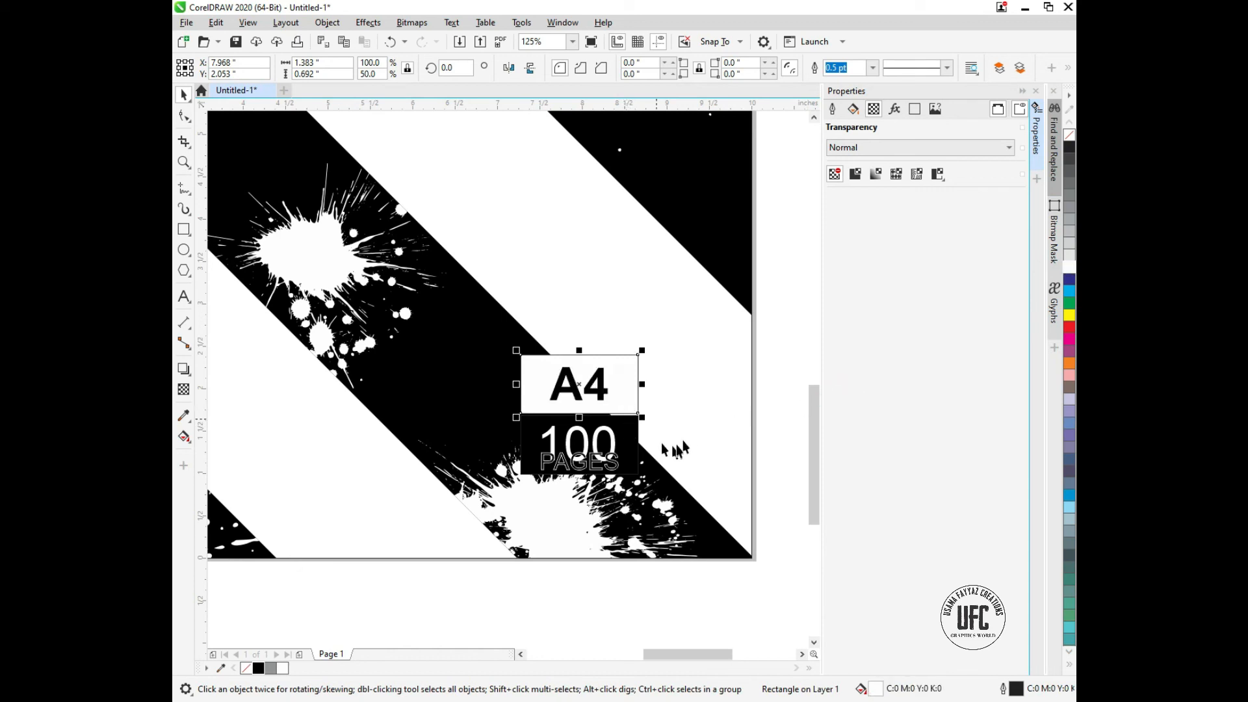
Set the PAGES text's white outline to 1.0 pt wide and position it outside the letters.
scroll(582, 463, "up", 3)
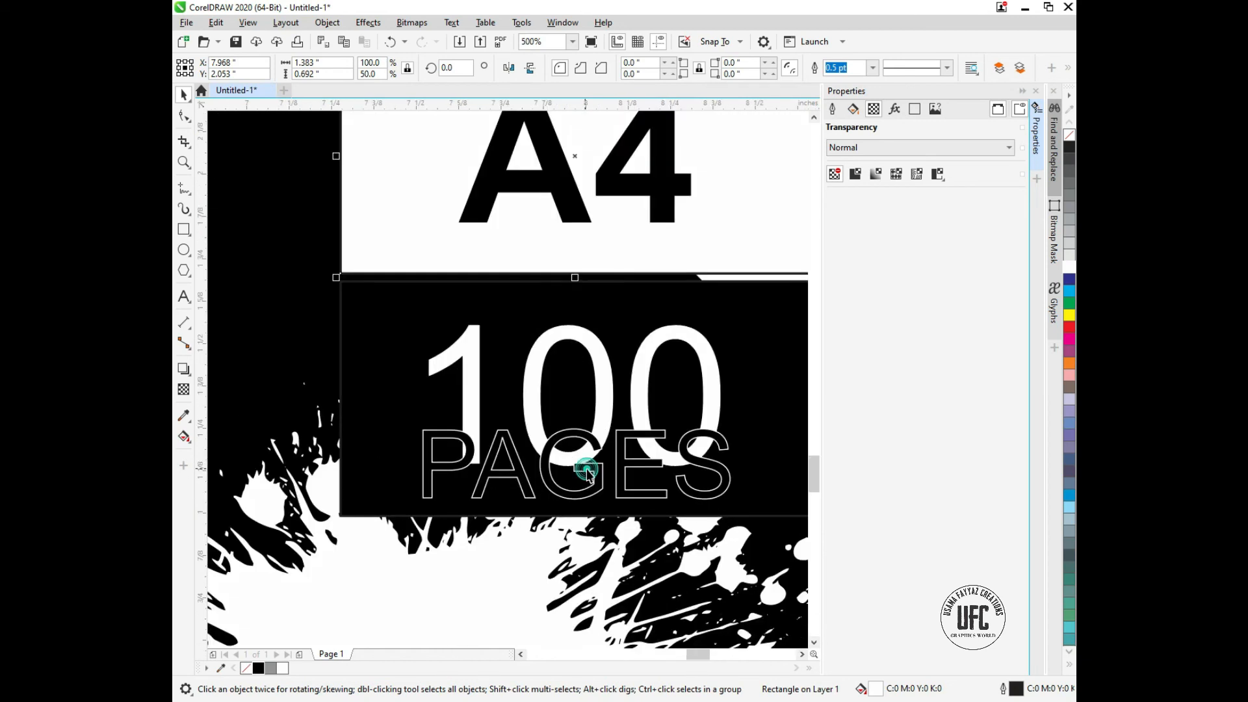
left_click(587, 473)
left_click(1043, 129)
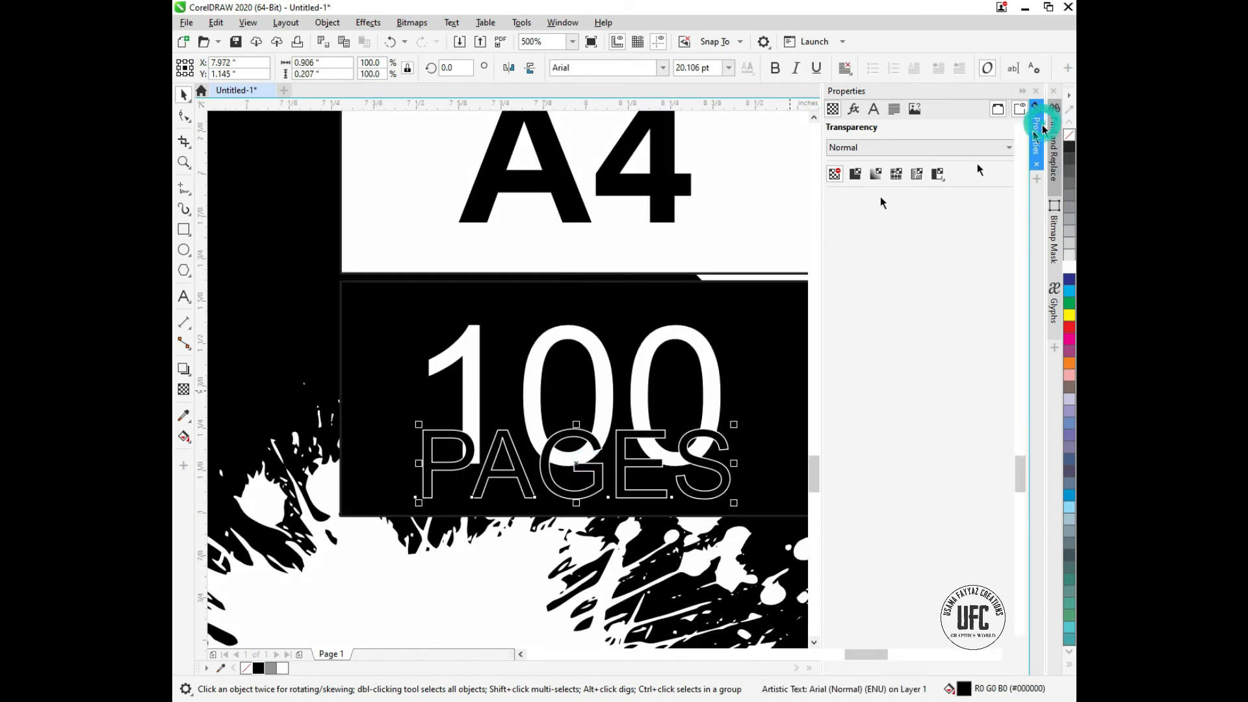
left_click(1036, 138)
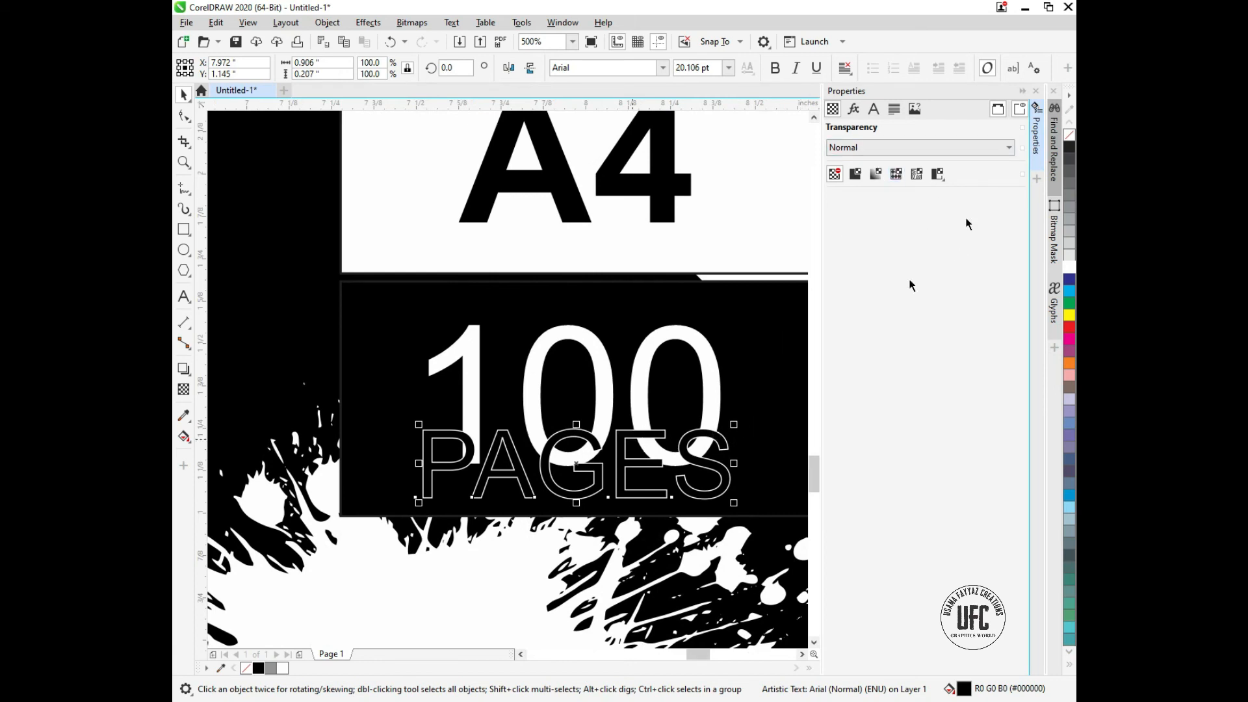
left_click(881, 112)
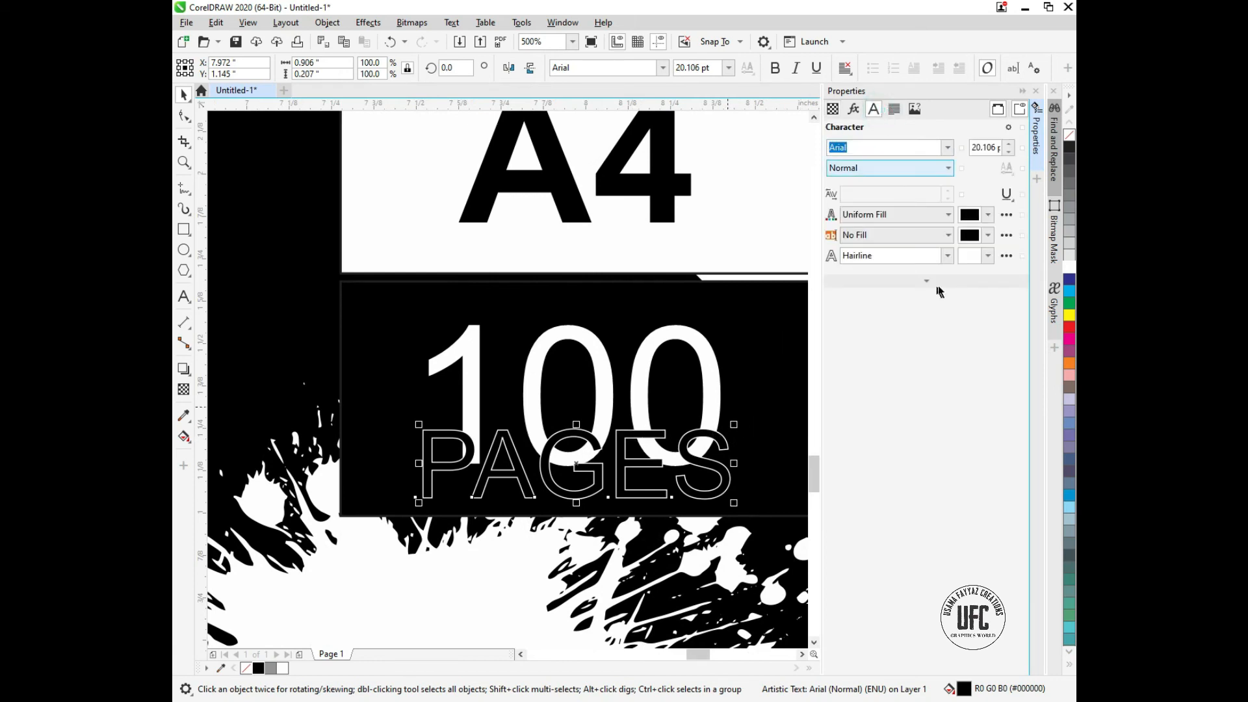
left_click(1006, 256)
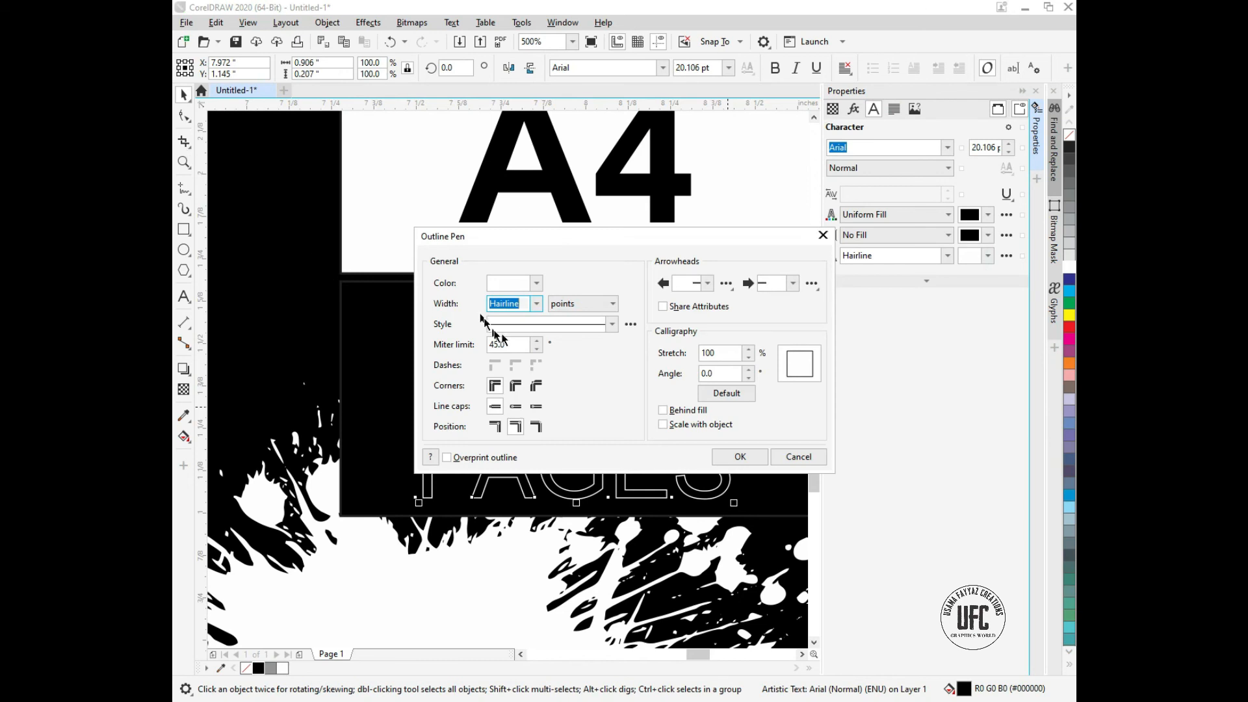
left_click(517, 283)
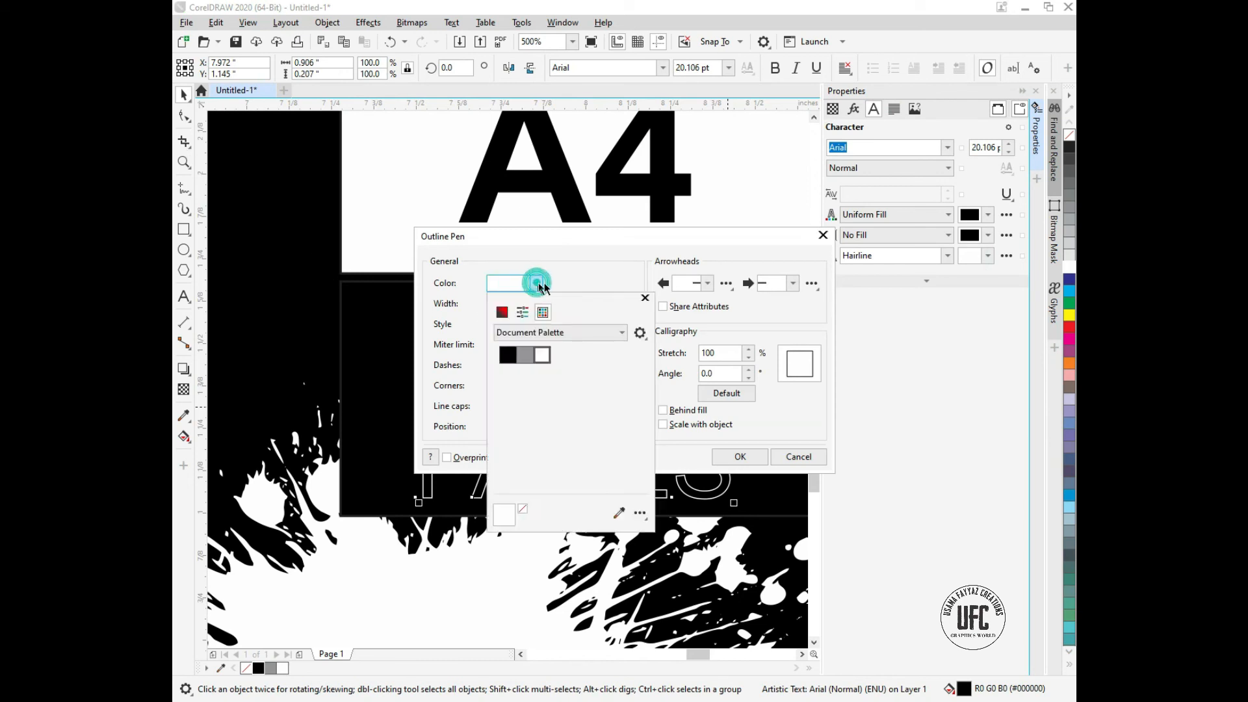
left_click(539, 283)
left_click(536, 304)
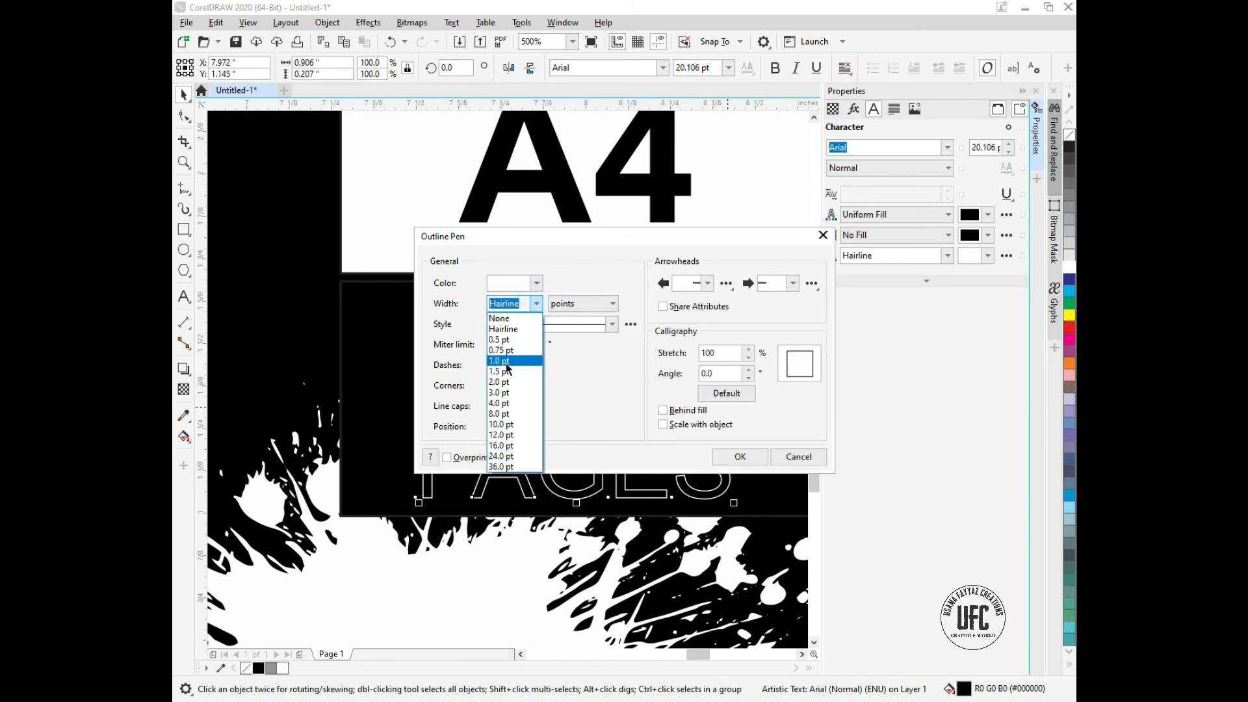
left_click(506, 362)
left_click(496, 426)
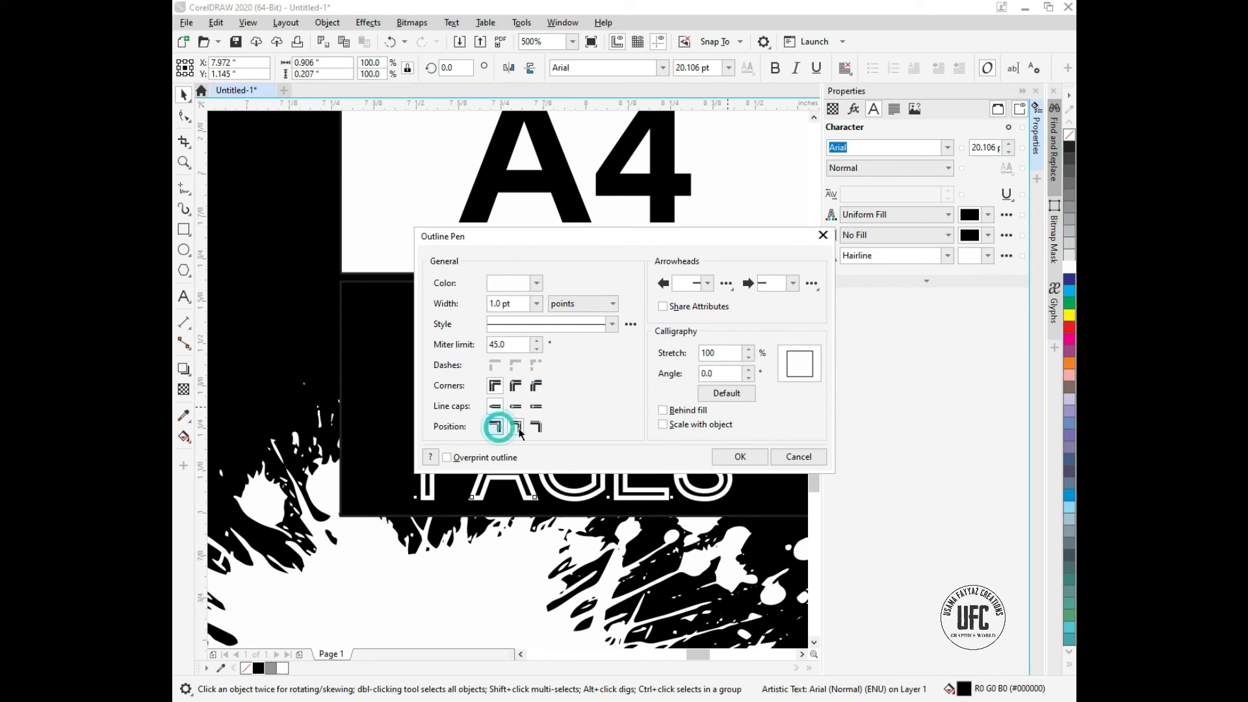
left_click(735, 455)
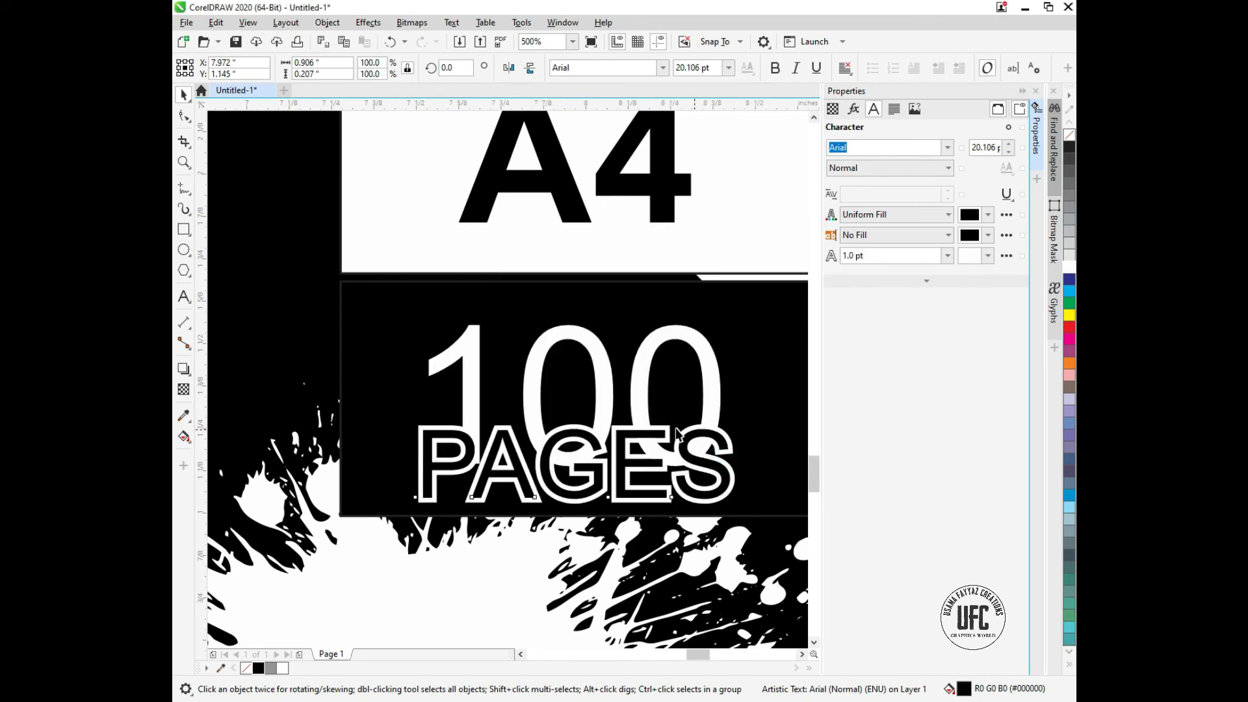
Close the text properties and make the white 100 text on the pages label bold.
scroll(683, 428, "down", 2)
scroll(700, 420, "down", 2)
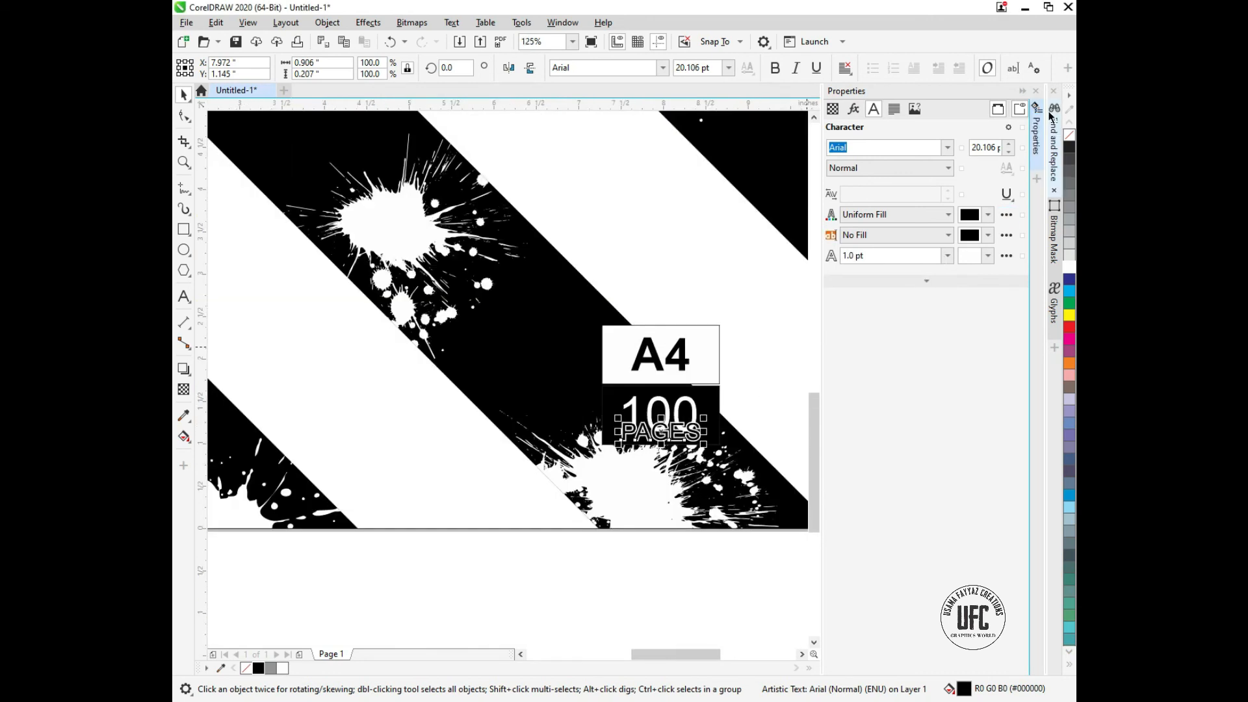
left_click(1022, 91)
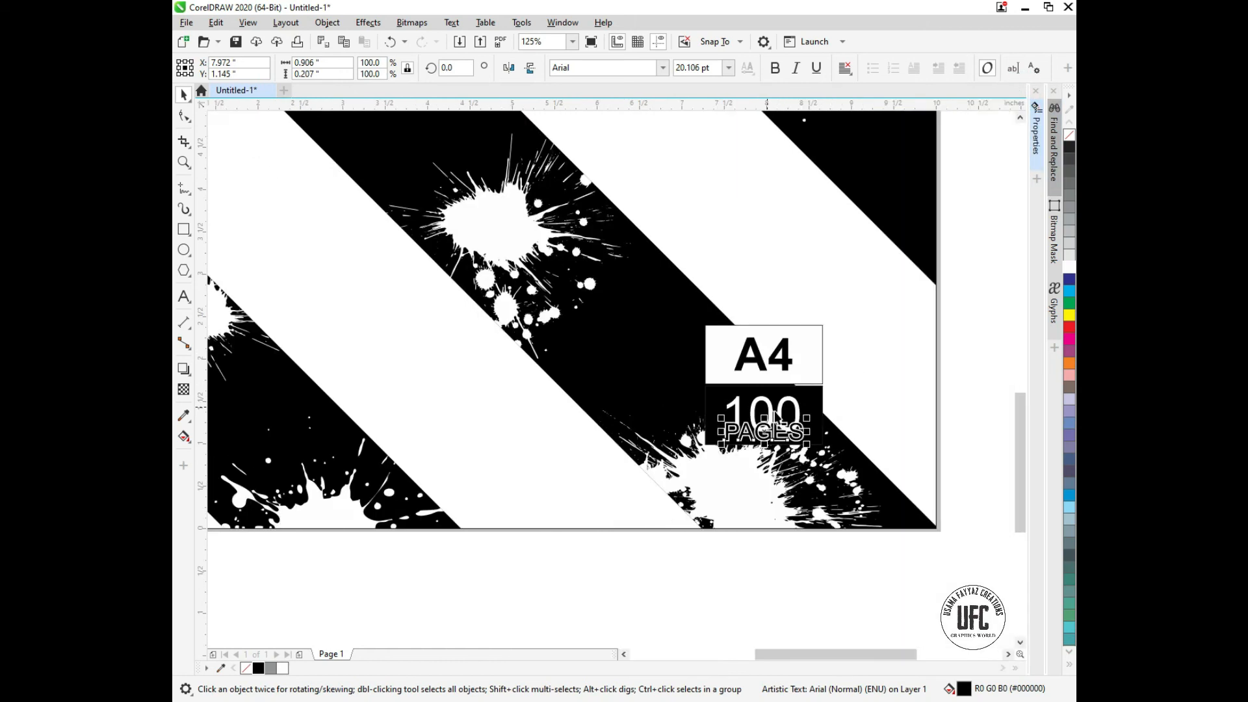
scroll(767, 406, "up", 2)
left_click(767, 407)
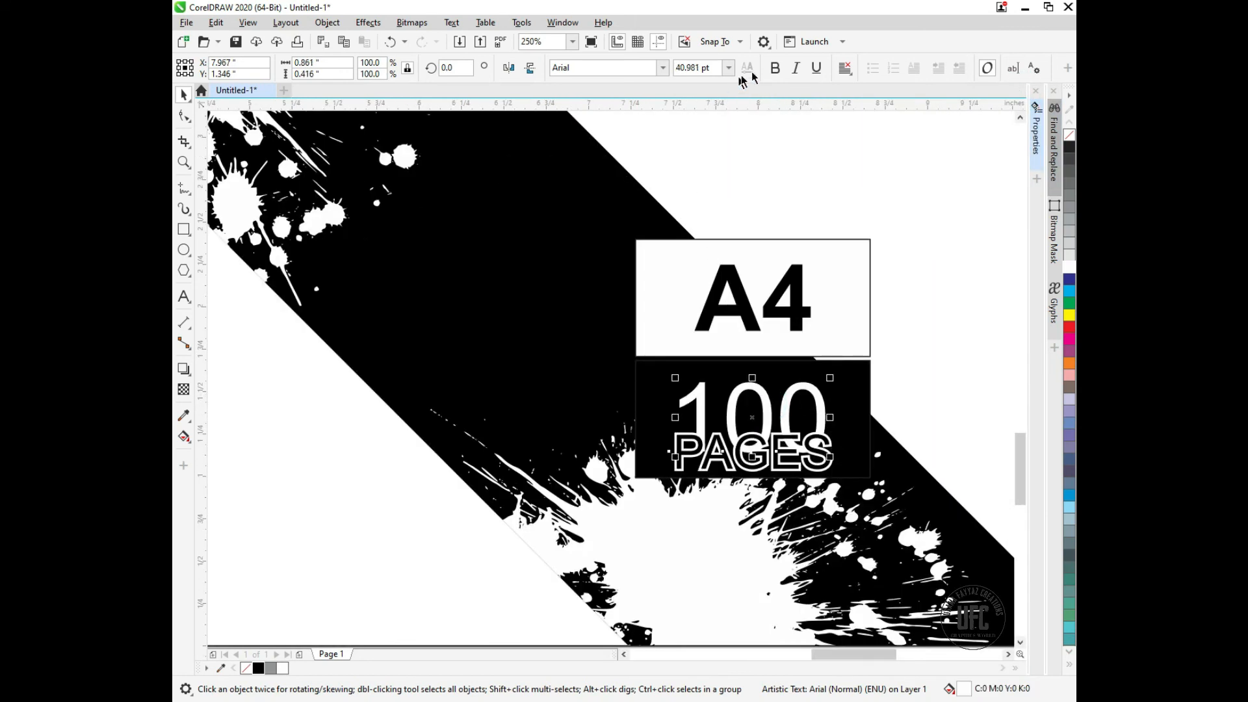
left_click(774, 67)
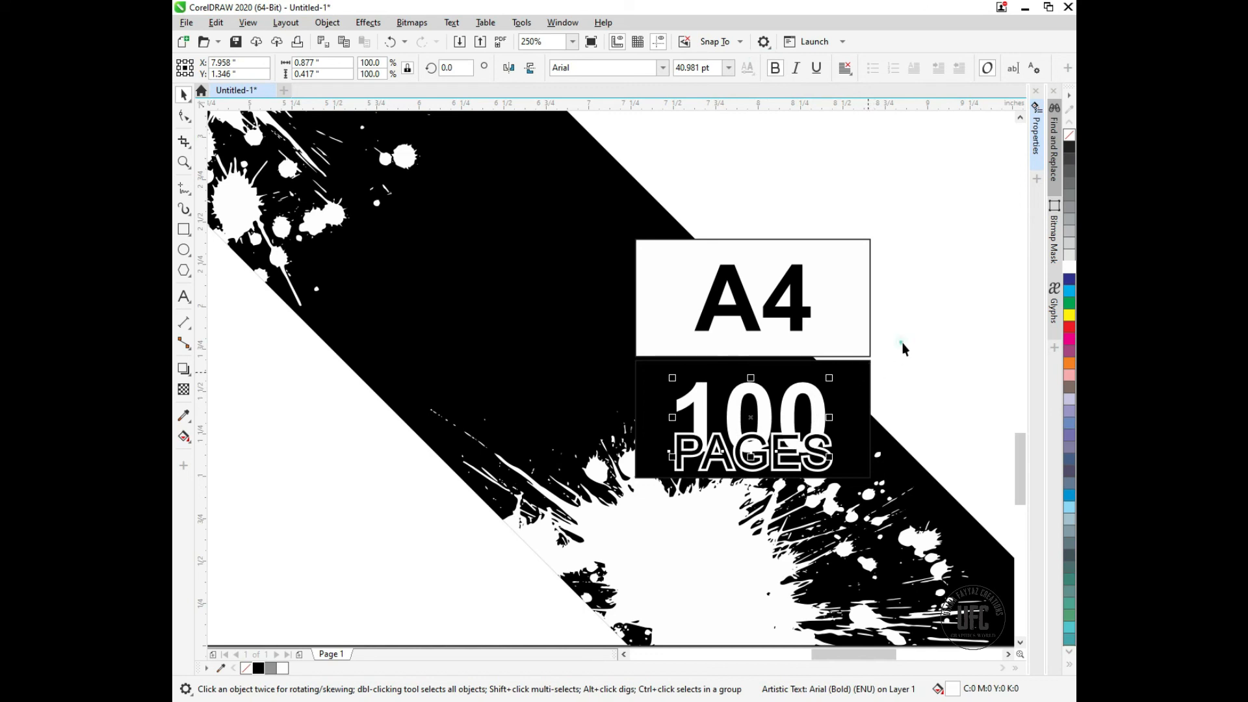
left_click(901, 343)
Remove the outlines from the 100 label's black rectangle and the A4 label's white rectangle.
left_click(856, 390)
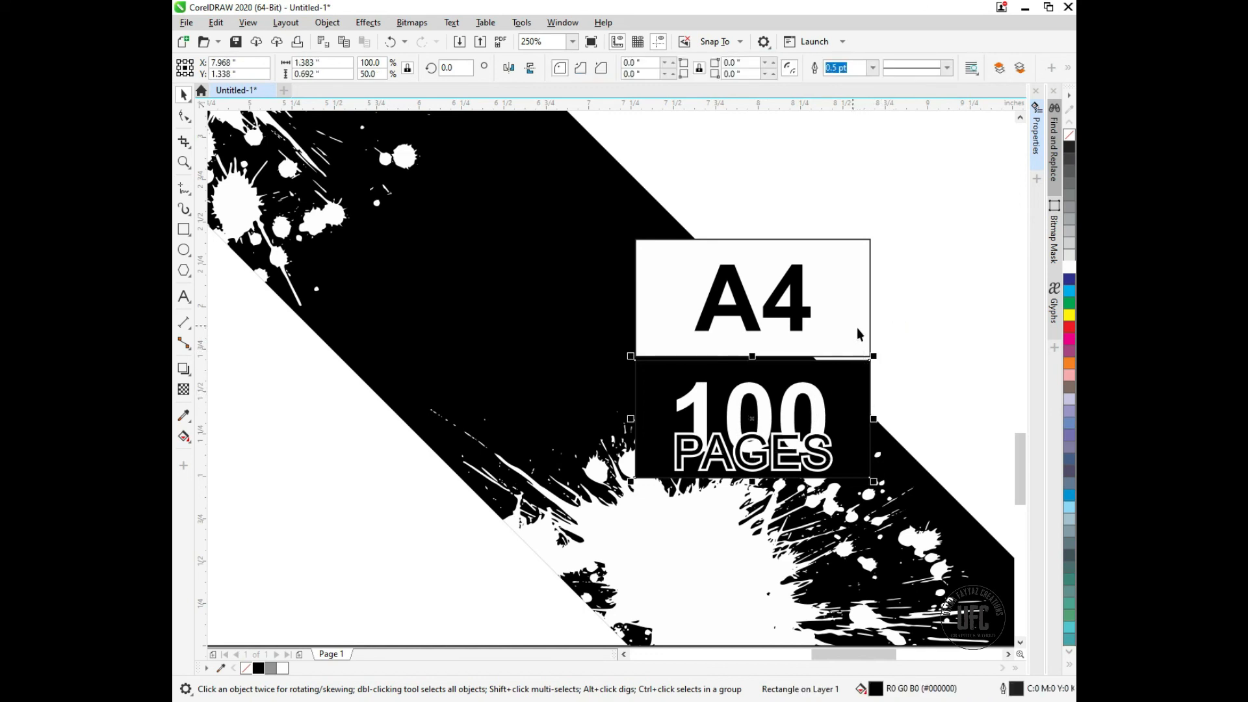
right_click(1069, 142)
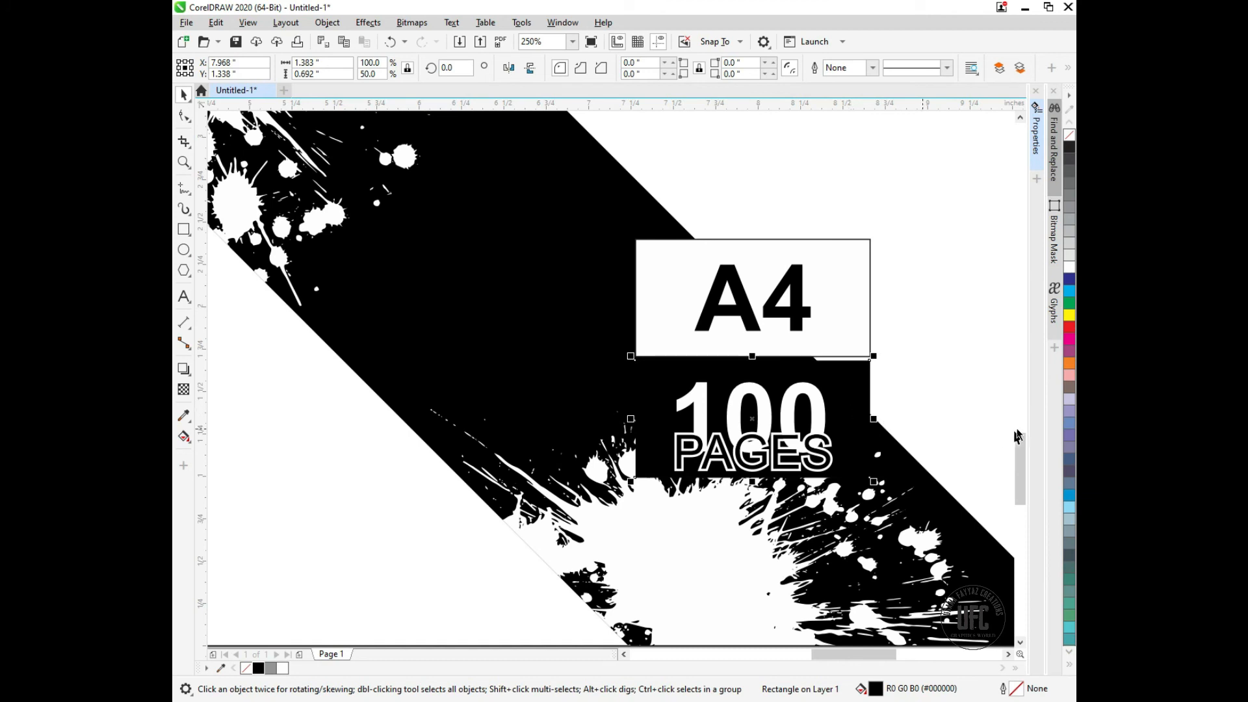
left_click(861, 301)
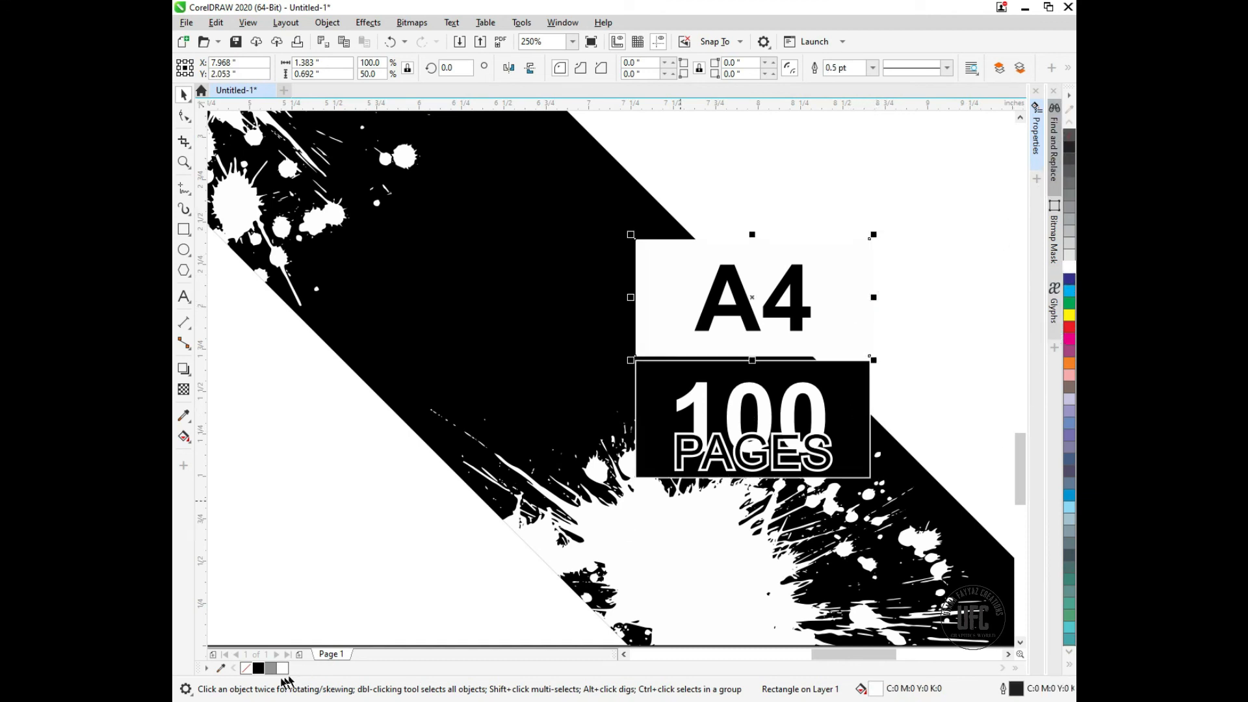
right_click(1069, 135)
scroll(632, 361, "down", 4)
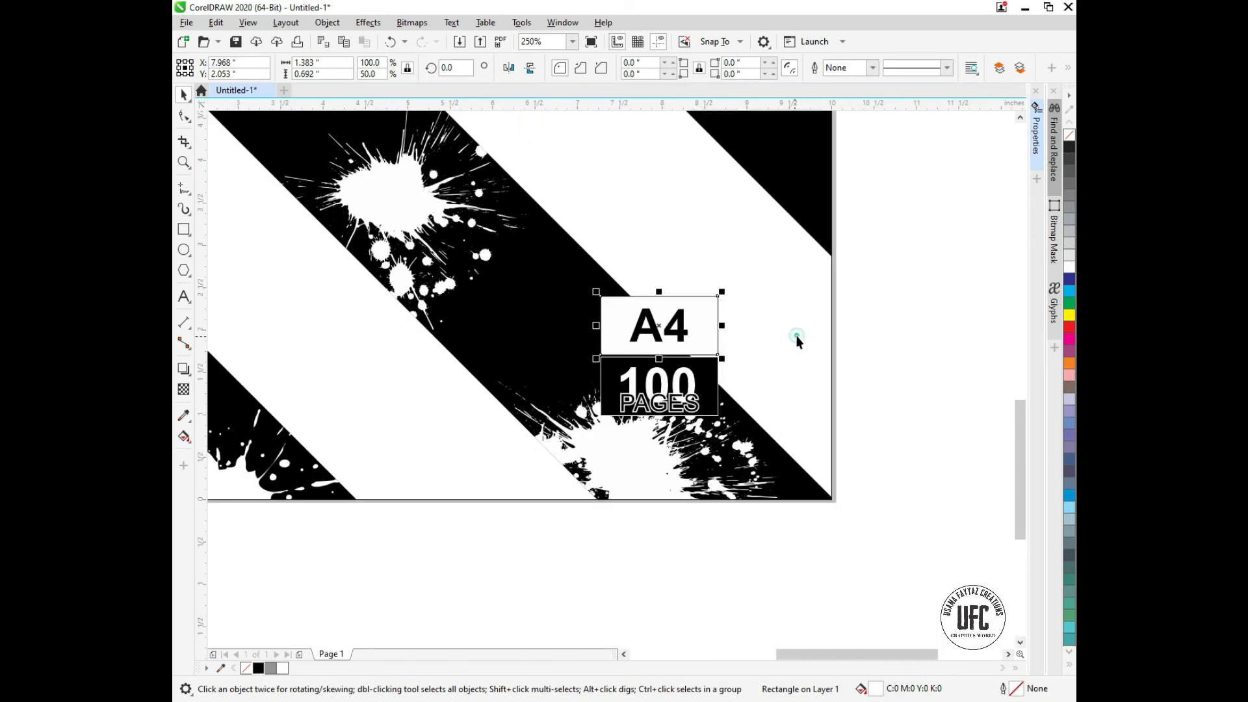
Delete the unfilled 10 by 11 inch rectangle that frames the whole page.
left_click(797, 358)
scroll(794, 441, "down", 2)
scroll(775, 481, "down", 3)
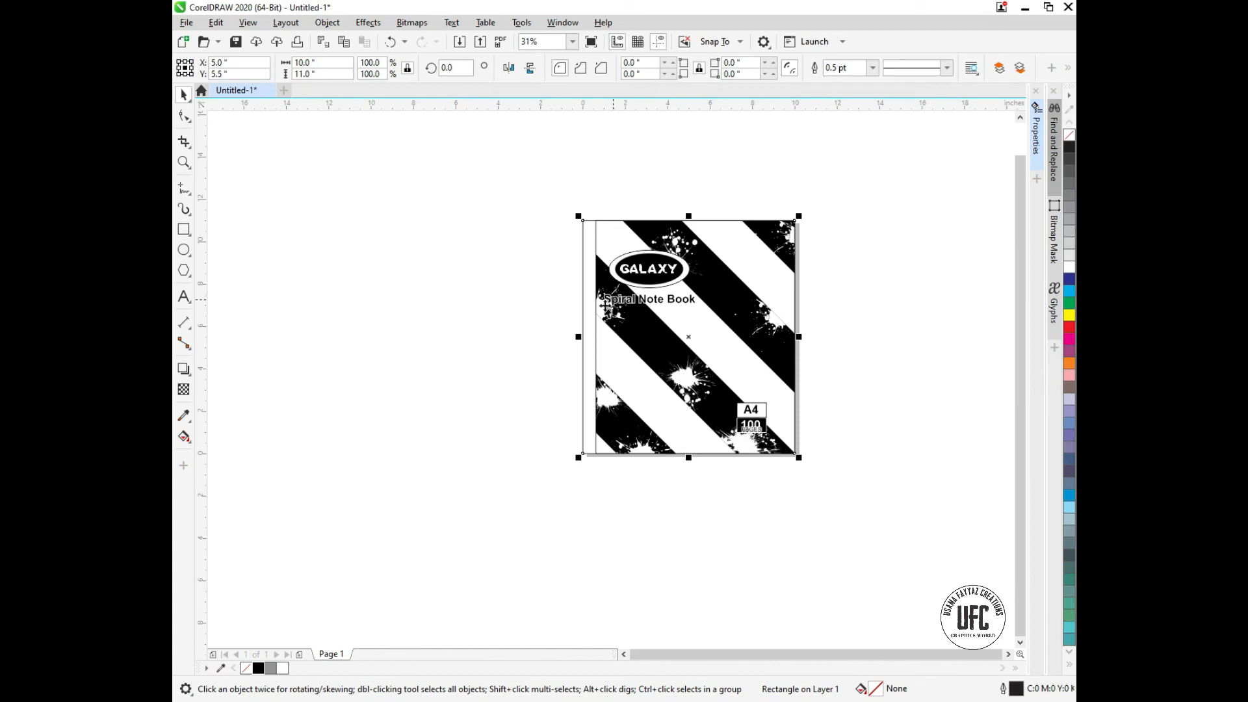
left_click(521, 298)
left_click(591, 322)
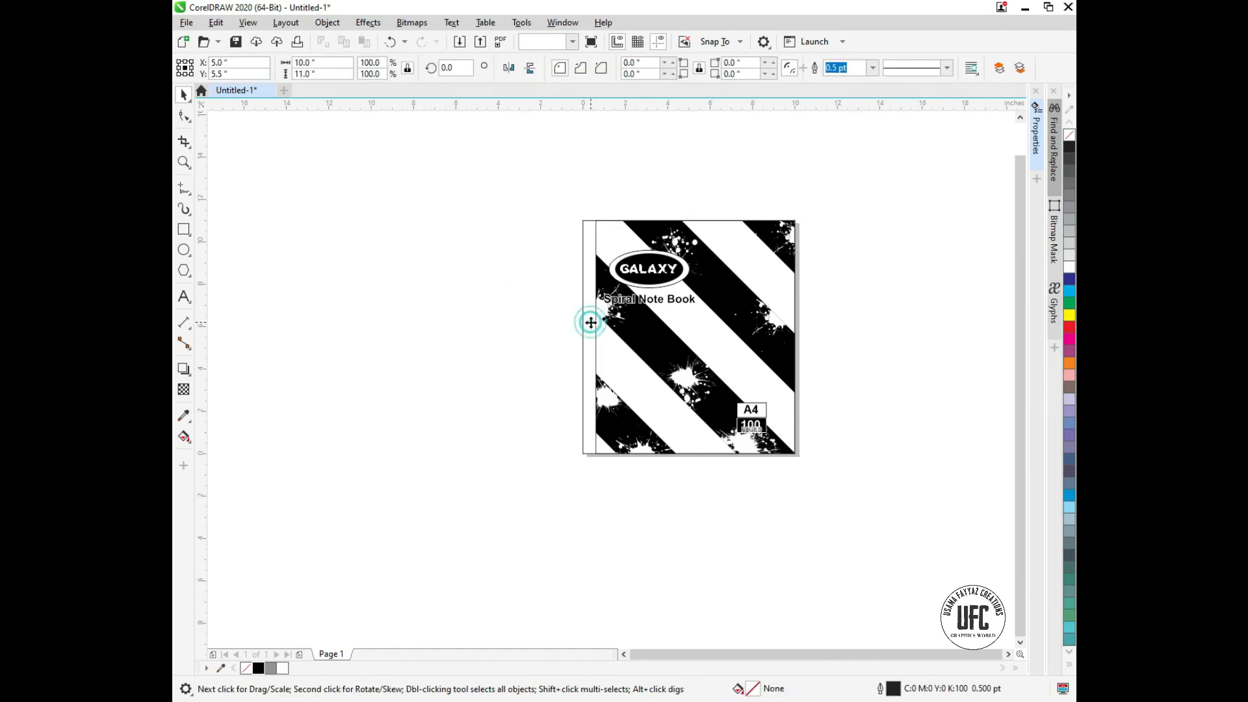
key("Delete")
Unlock the PowerClip contents, stretch the frame to the page's left edge at 10 inches wide, and lock the contents again.
left_click(596, 350)
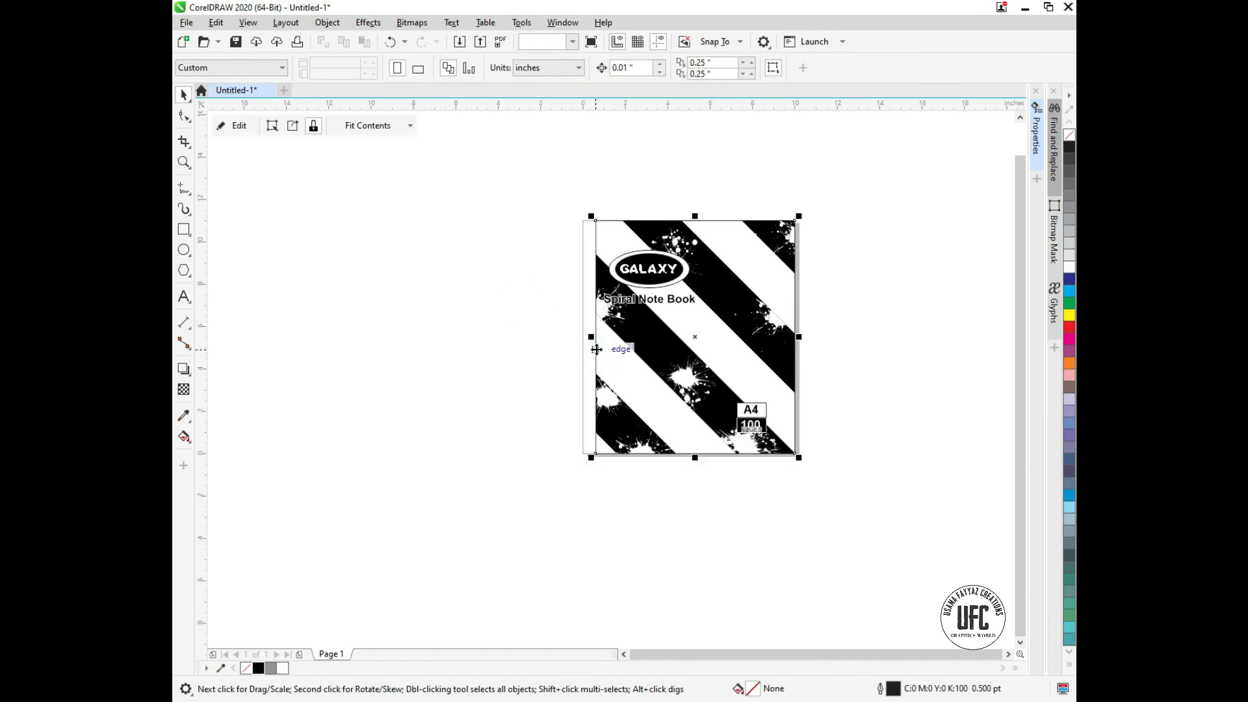
left_click(313, 126)
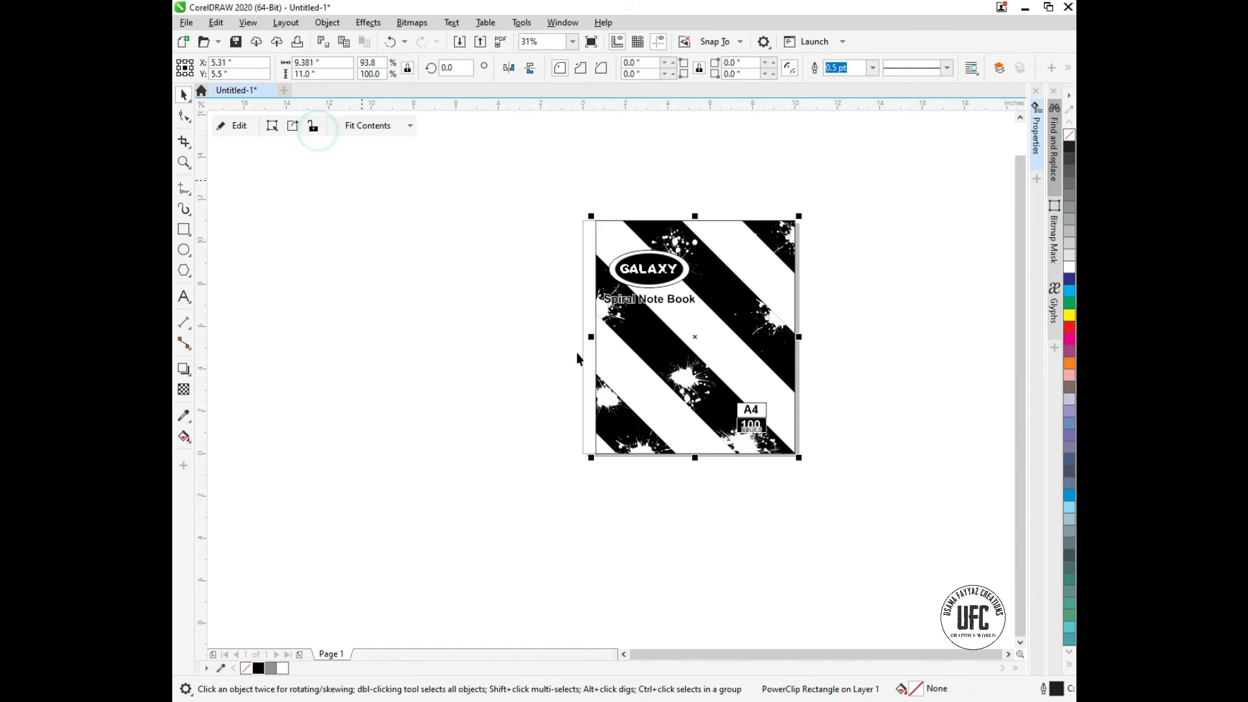
left_click_drag(587, 339, 578, 338)
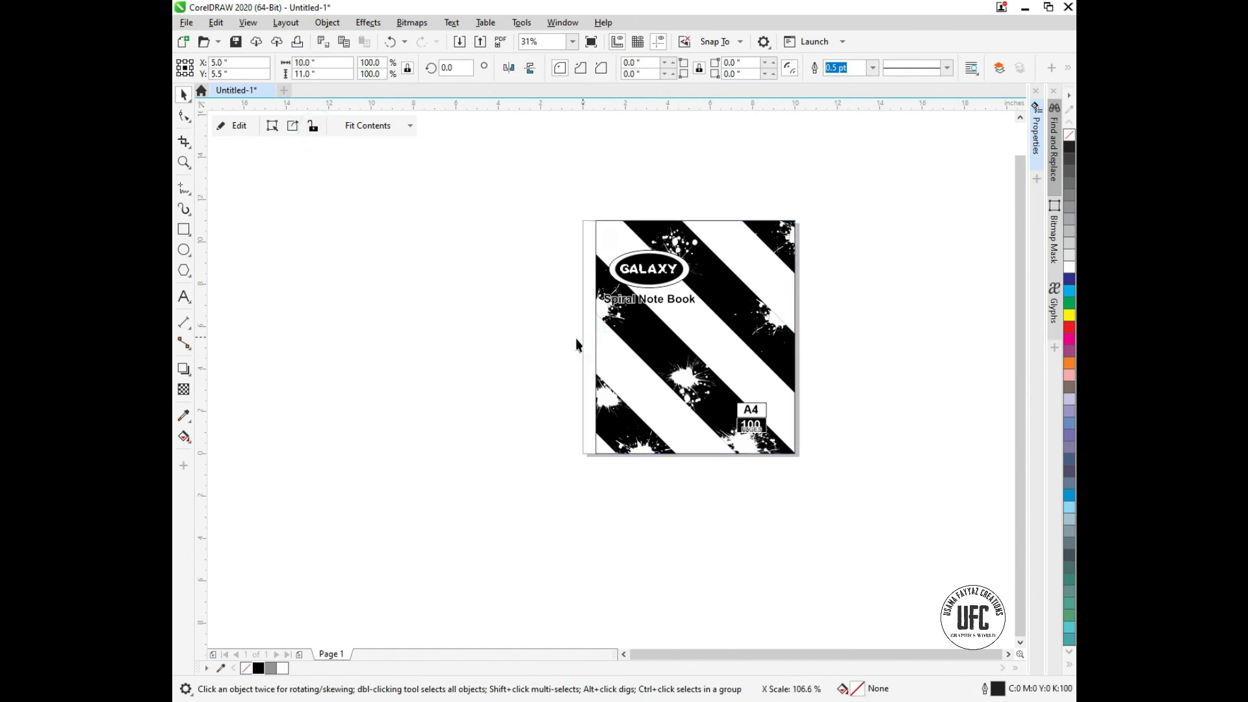
left_click(310, 125)
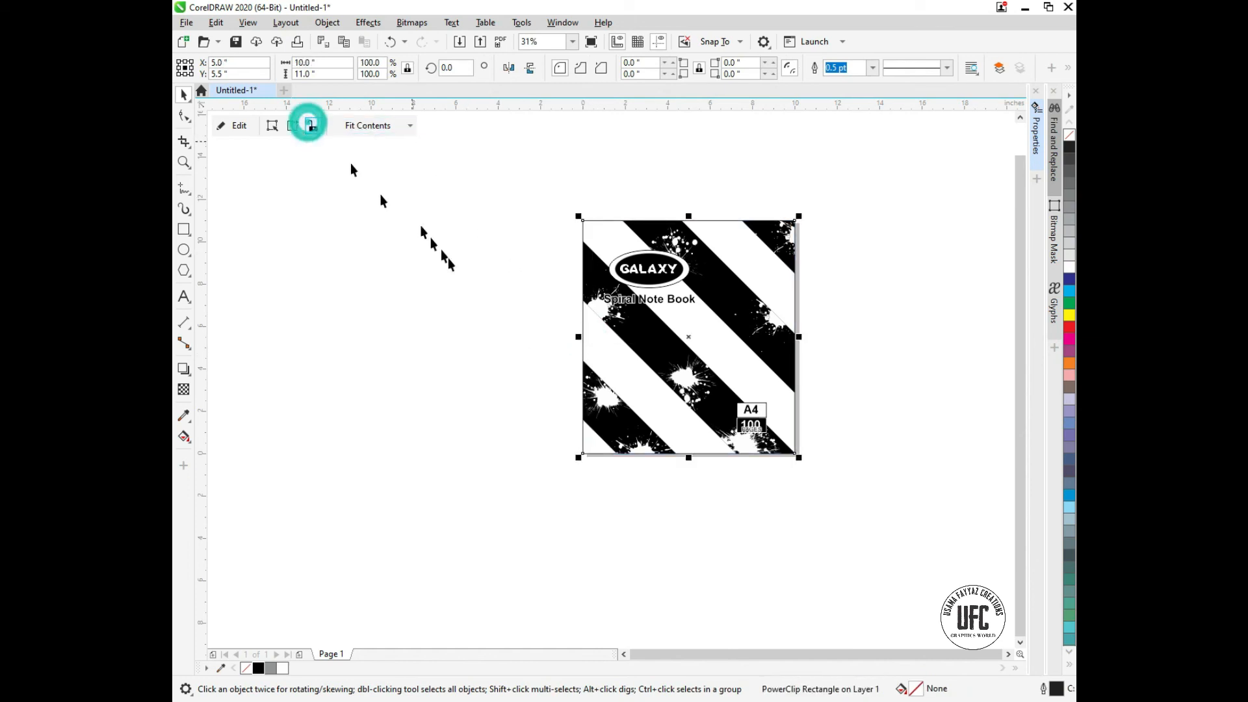
left_click(455, 263)
Draw a full-height rectangle about 0.67 by 11 inches along the cover's left edge for the spiral binding margin.
left_click(185, 230)
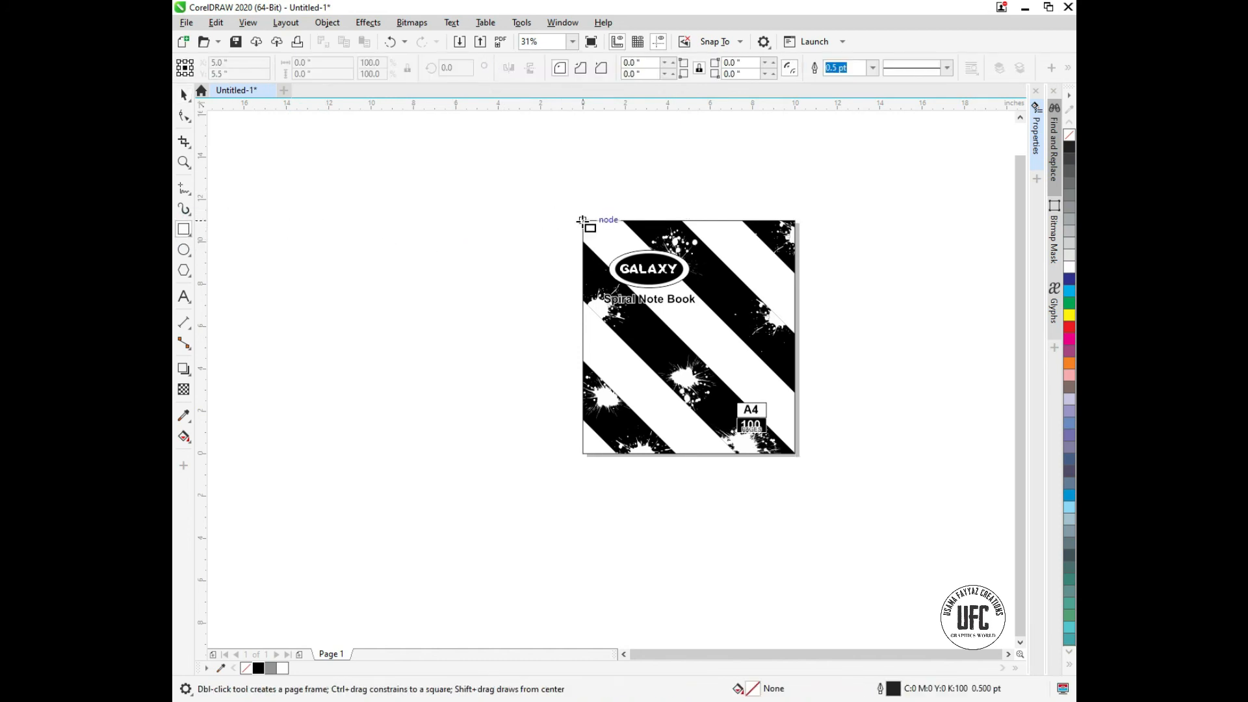
left_click_drag(583, 221, 596, 454)
scroll(596, 453, "up", 2)
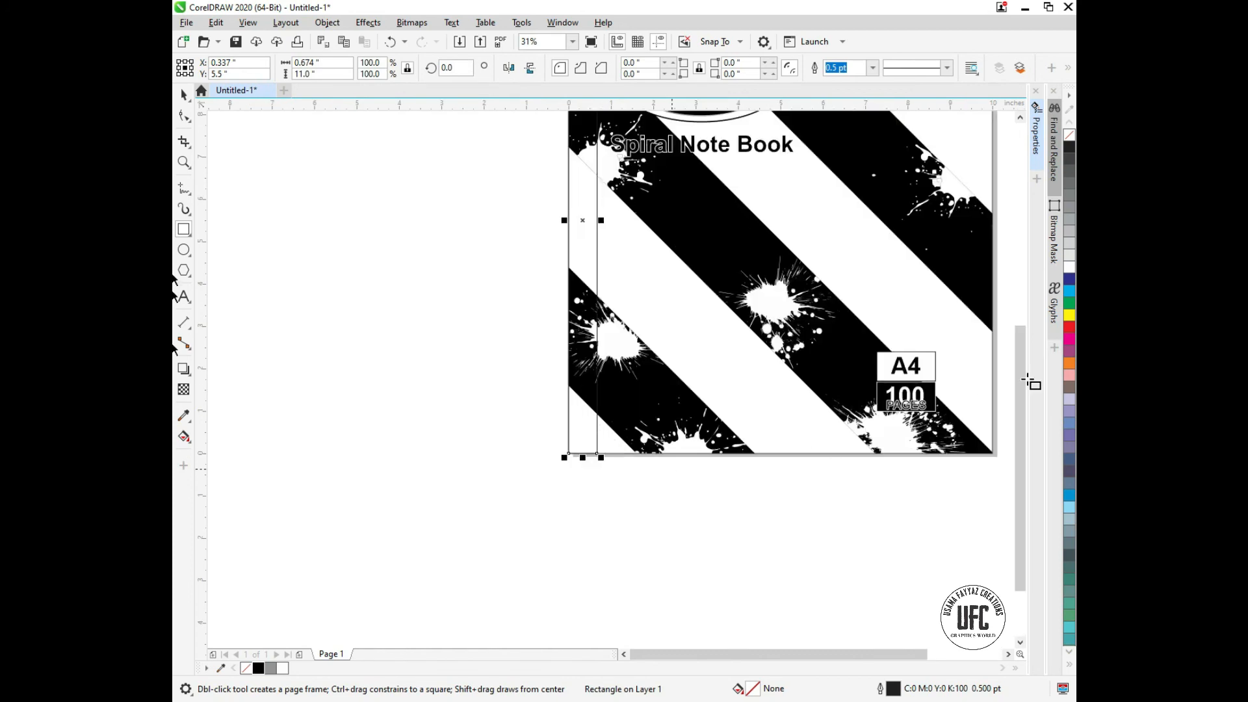
left_click(326, 529)
key("space")
scroll(380, 409, "down", 2)
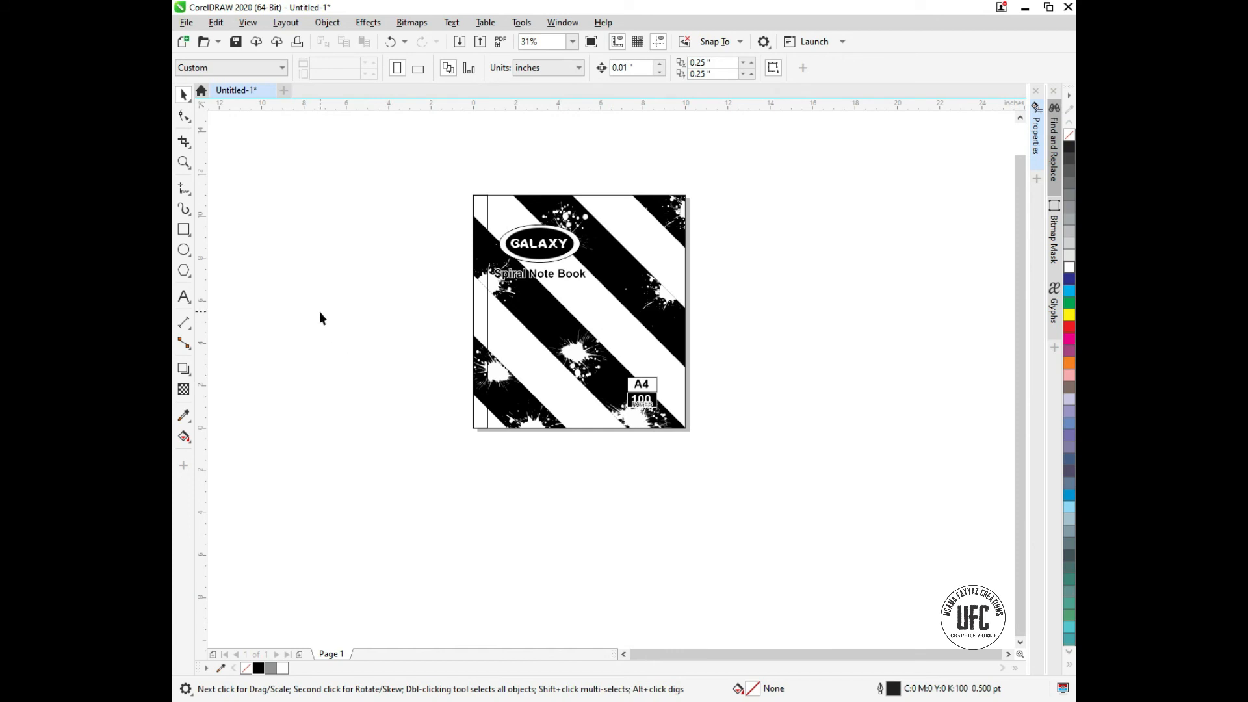
Fit the whole cover in view and preview it full screen.
left_click(184, 161)
left_click(397, 198)
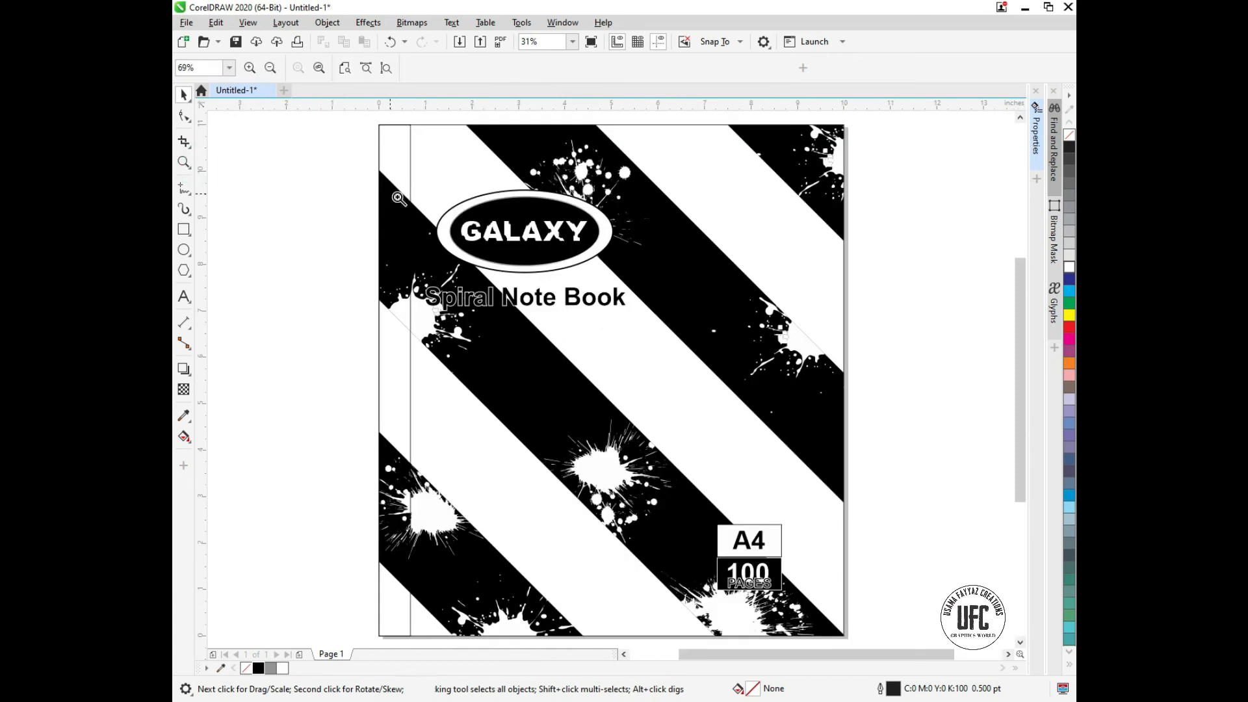
key("space")
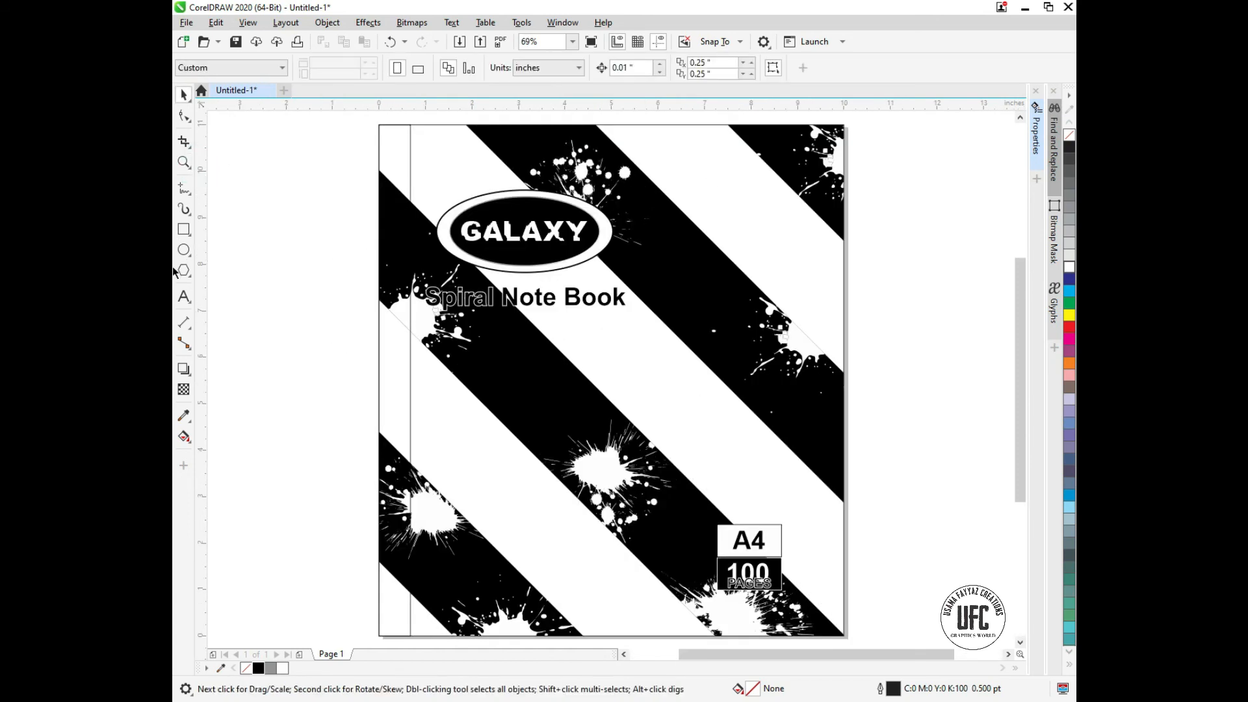
key("F9")
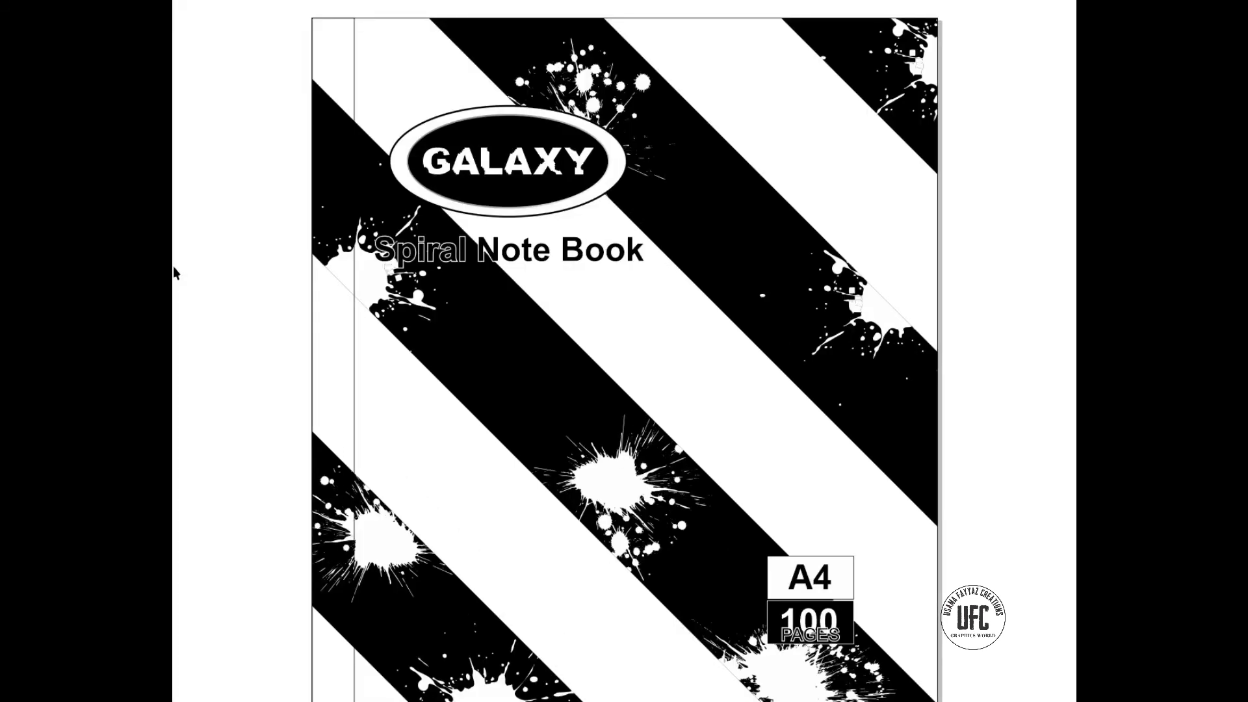